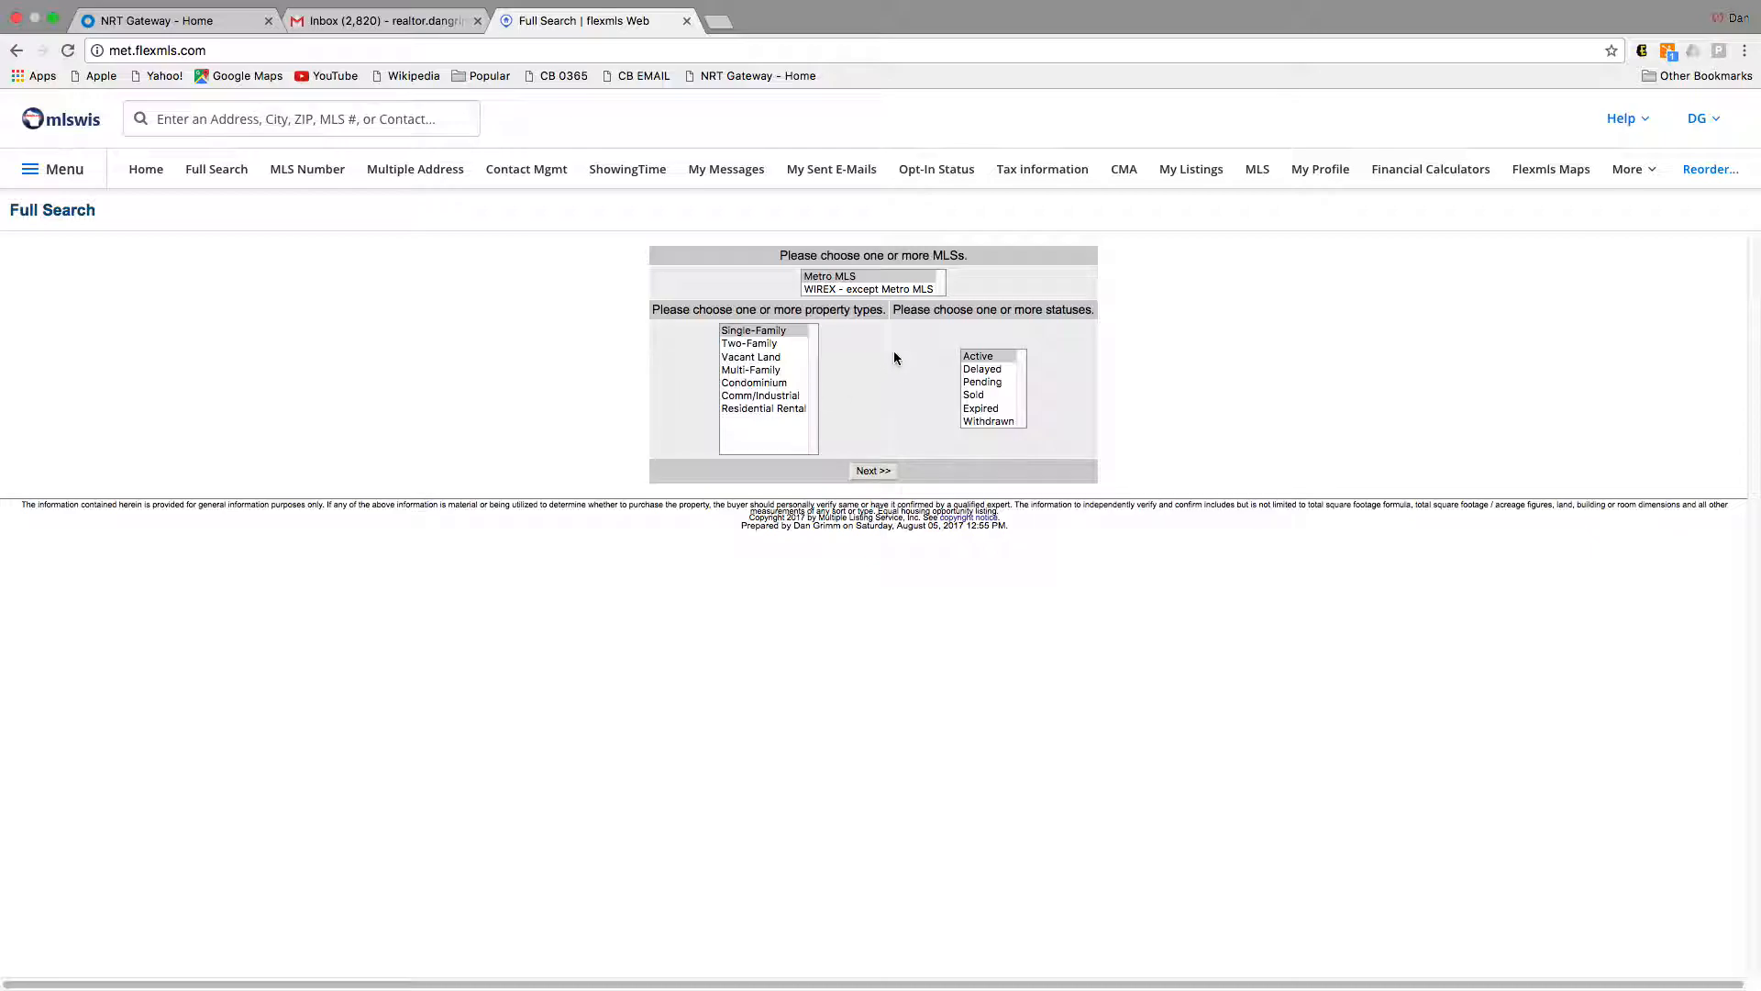
# Step: Limit the full search to Active single-family listings
pyautogui.click(974, 360)
# Step: Restrict the search to Waukesha County, adding municipalities including Menomonee Falls
pyautogui.click(857, 472)
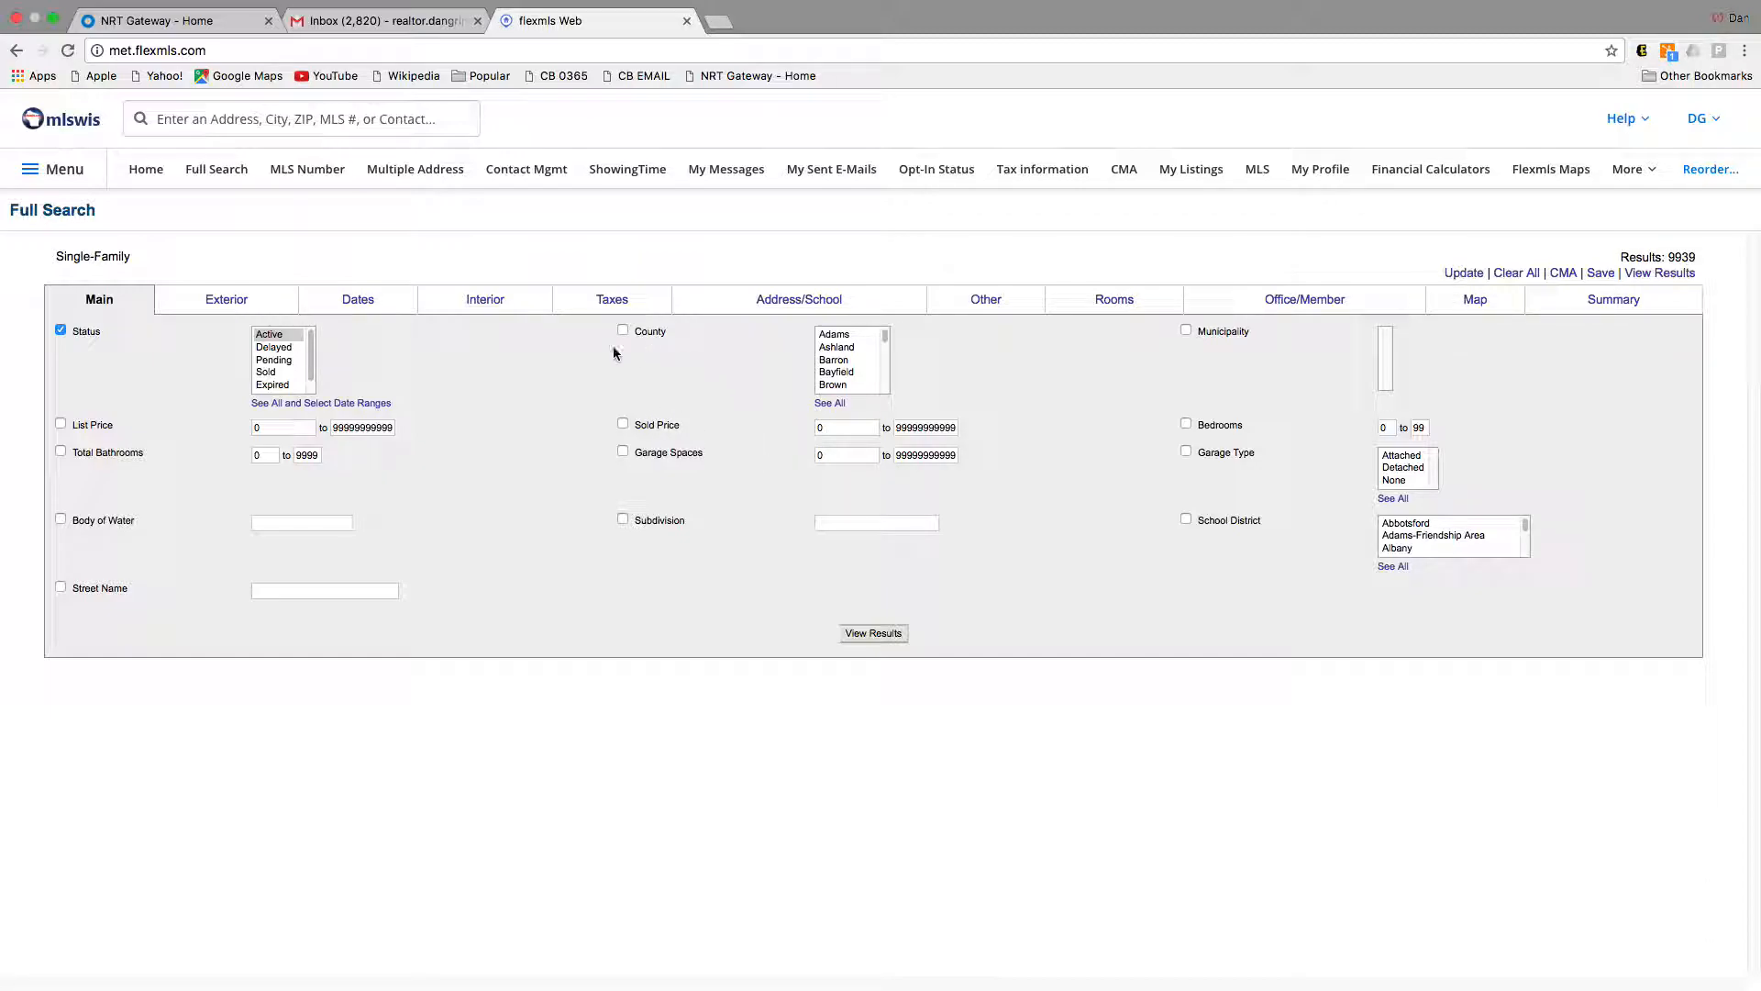
pyautogui.click(831, 347)
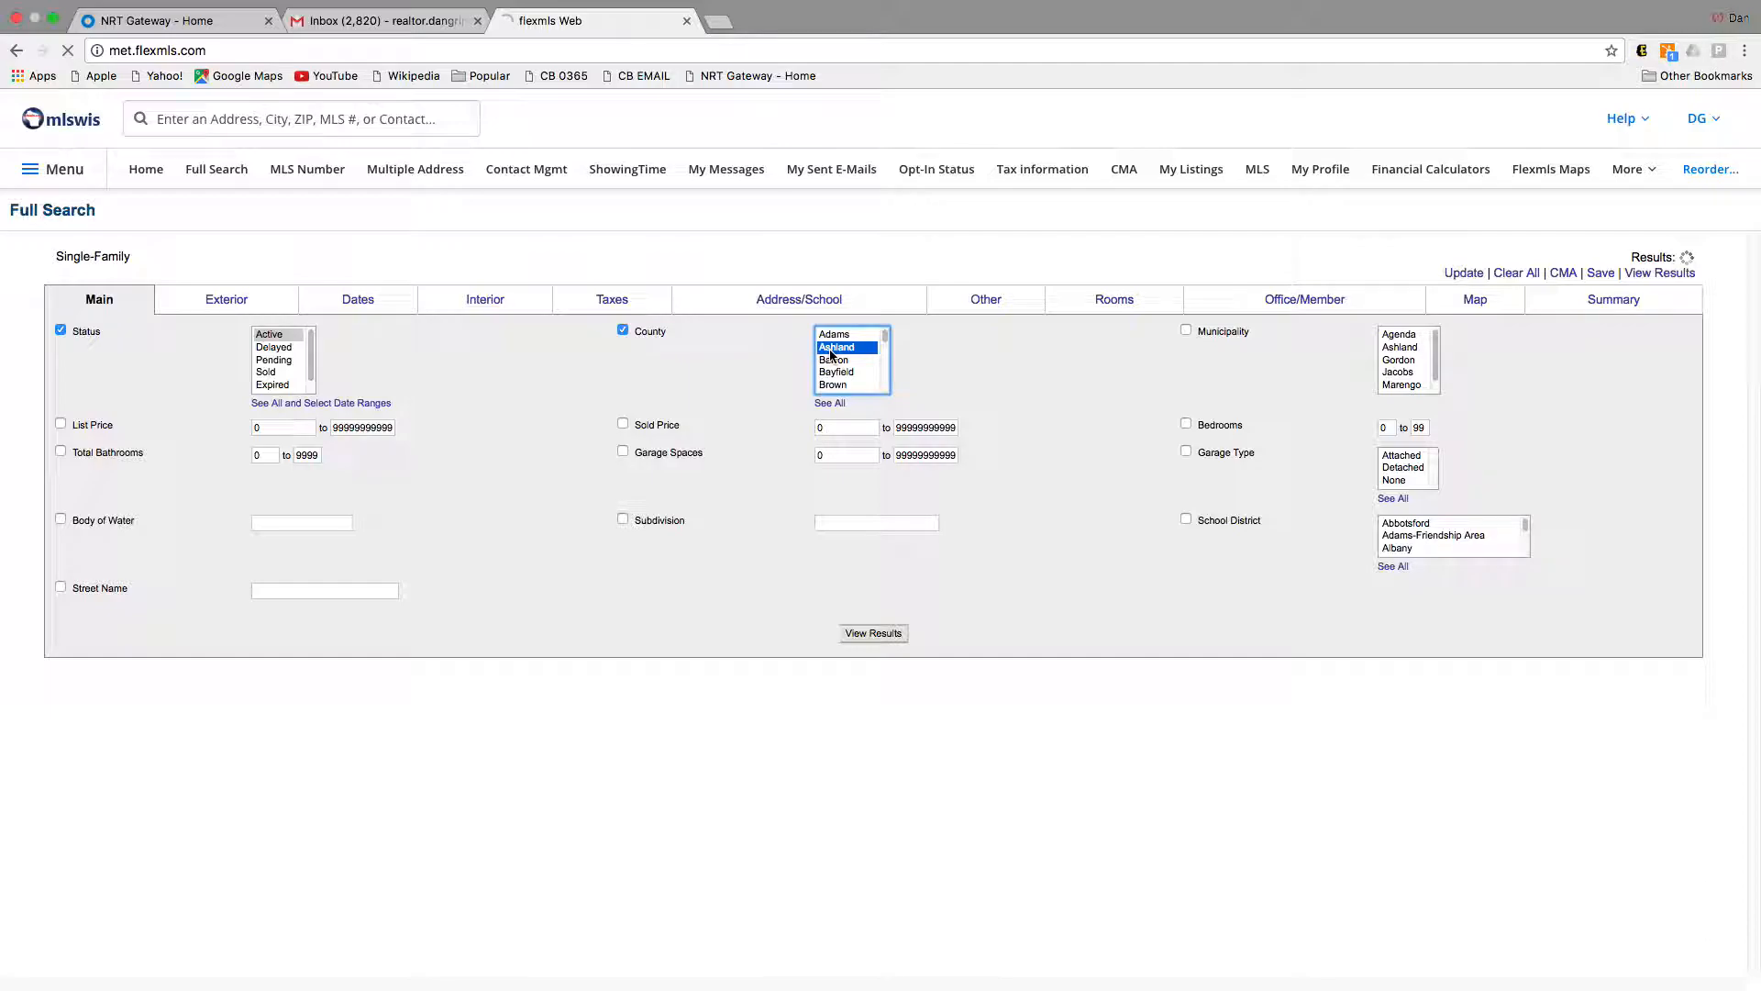
pyautogui.write('wau')
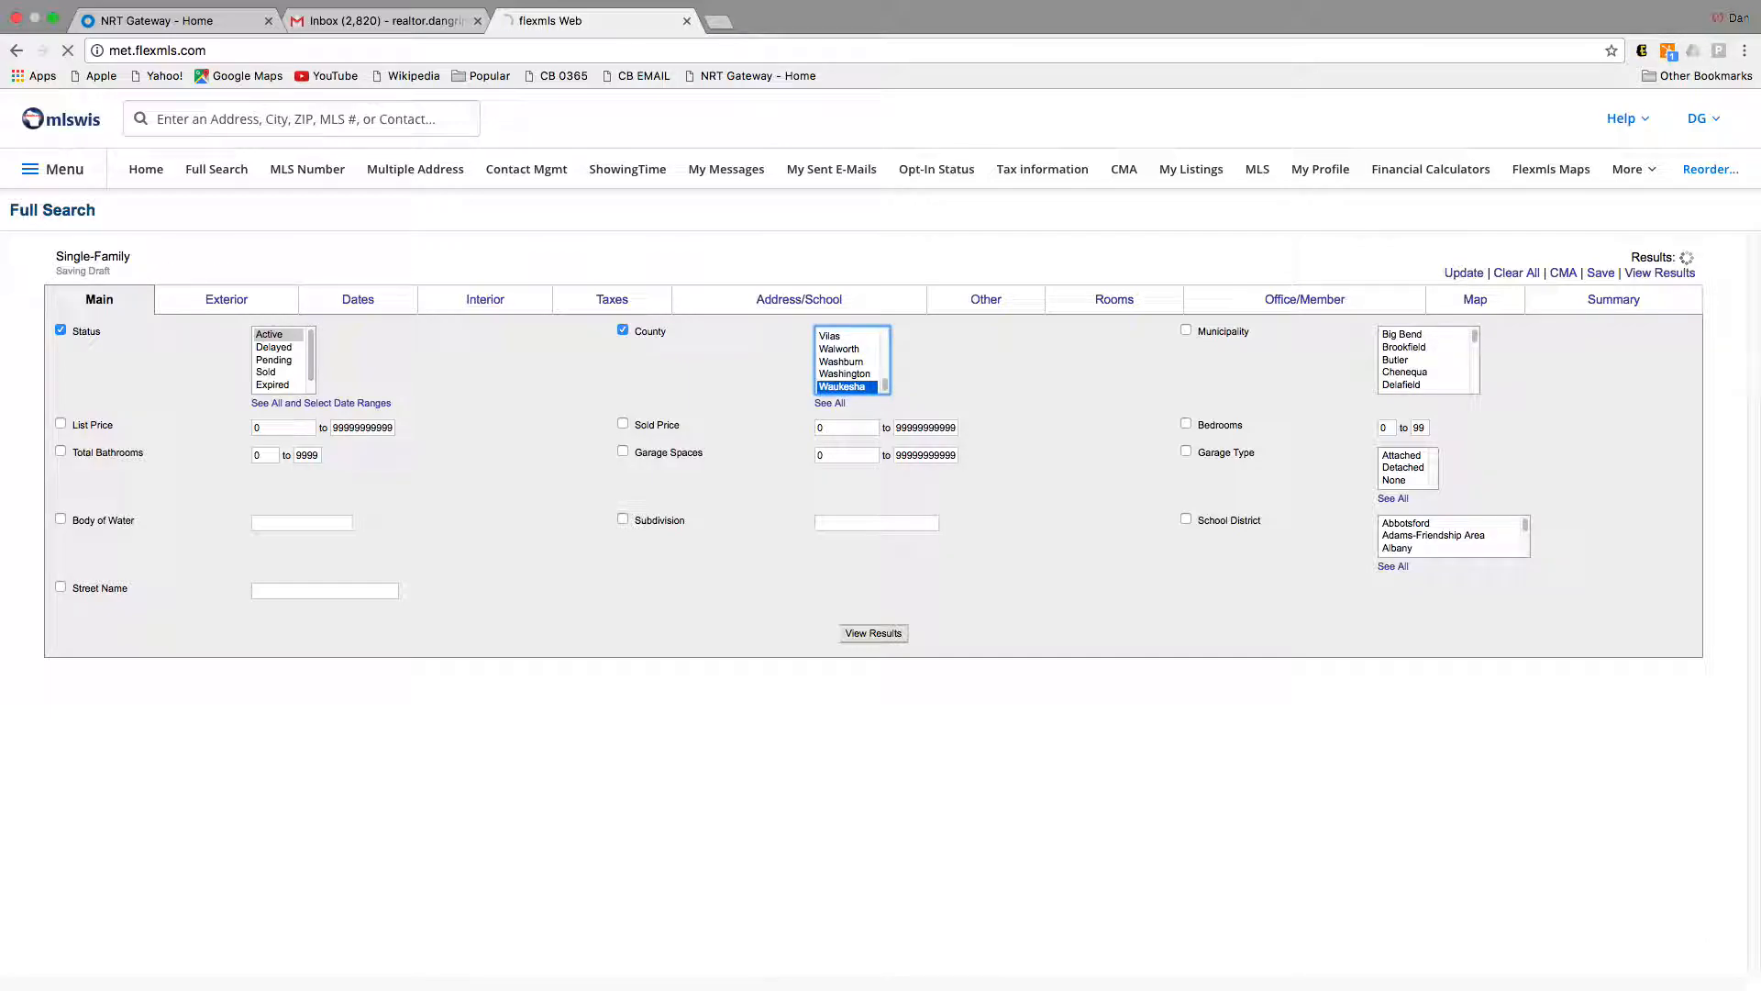
pyautogui.click(1385, 349)
pyautogui.scroll(-3, 1411, 365)
pyautogui.scroll(-1, 1413, 371)
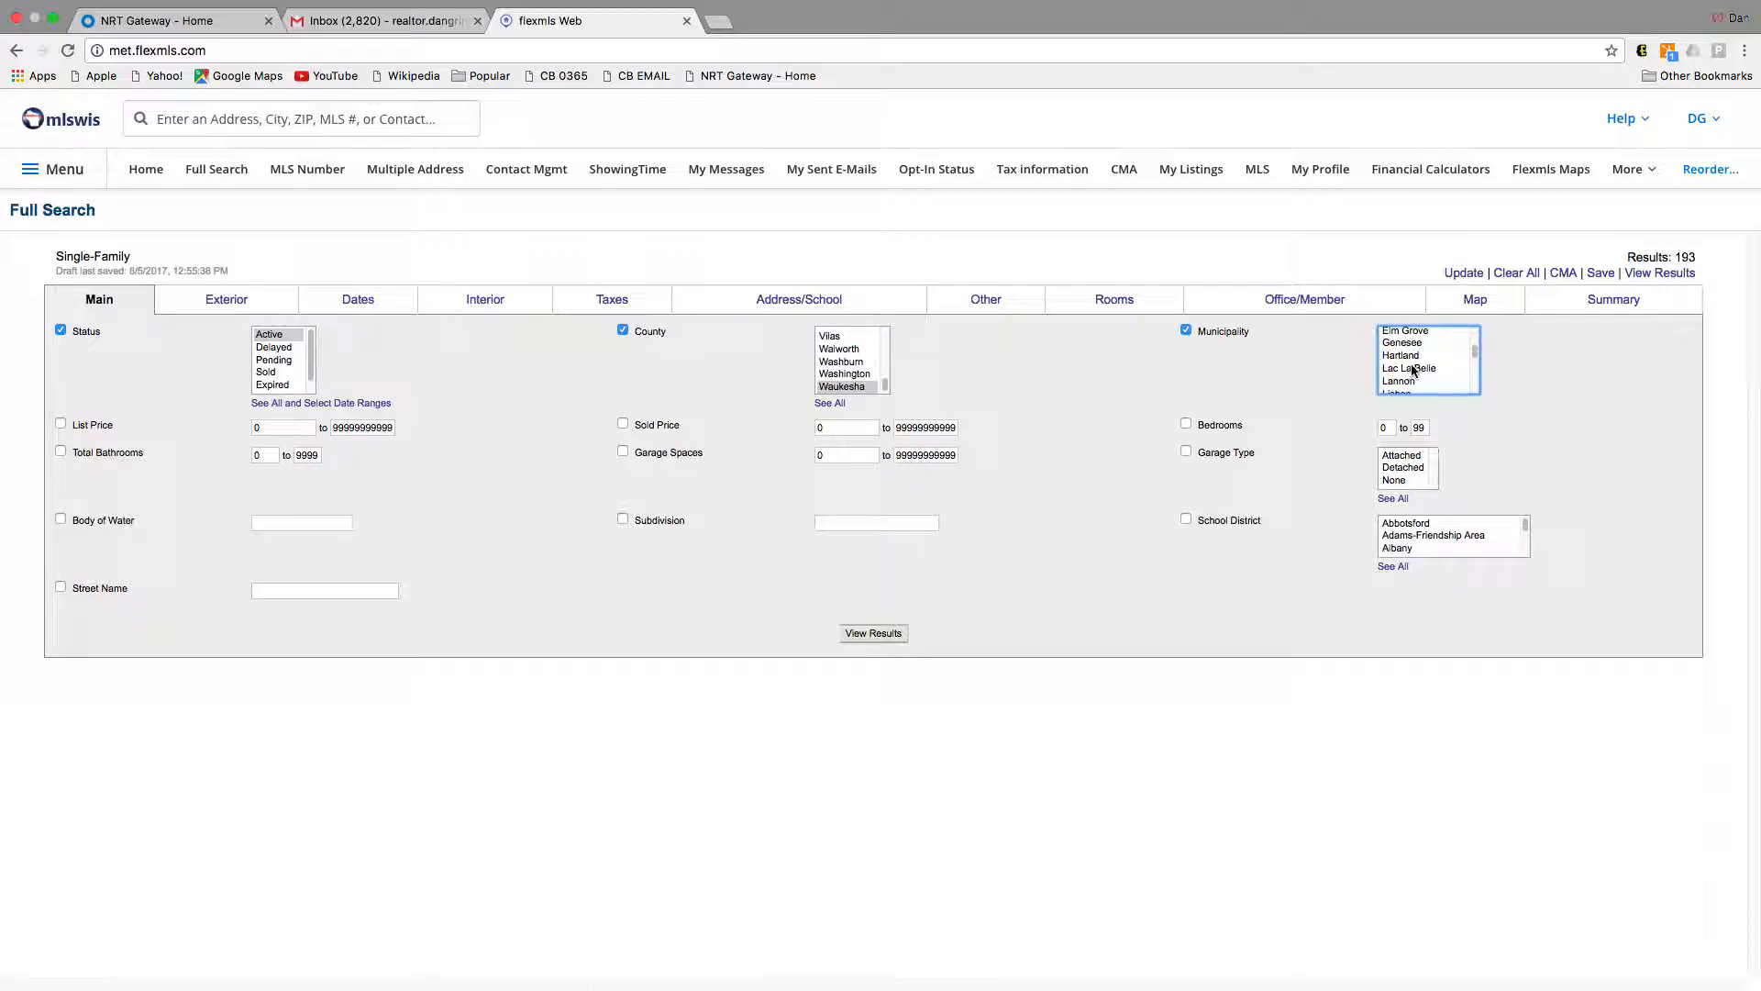
pyautogui.click(1410, 336)
pyautogui.scroll(-2, 1417, 358)
pyautogui.click(1419, 366)
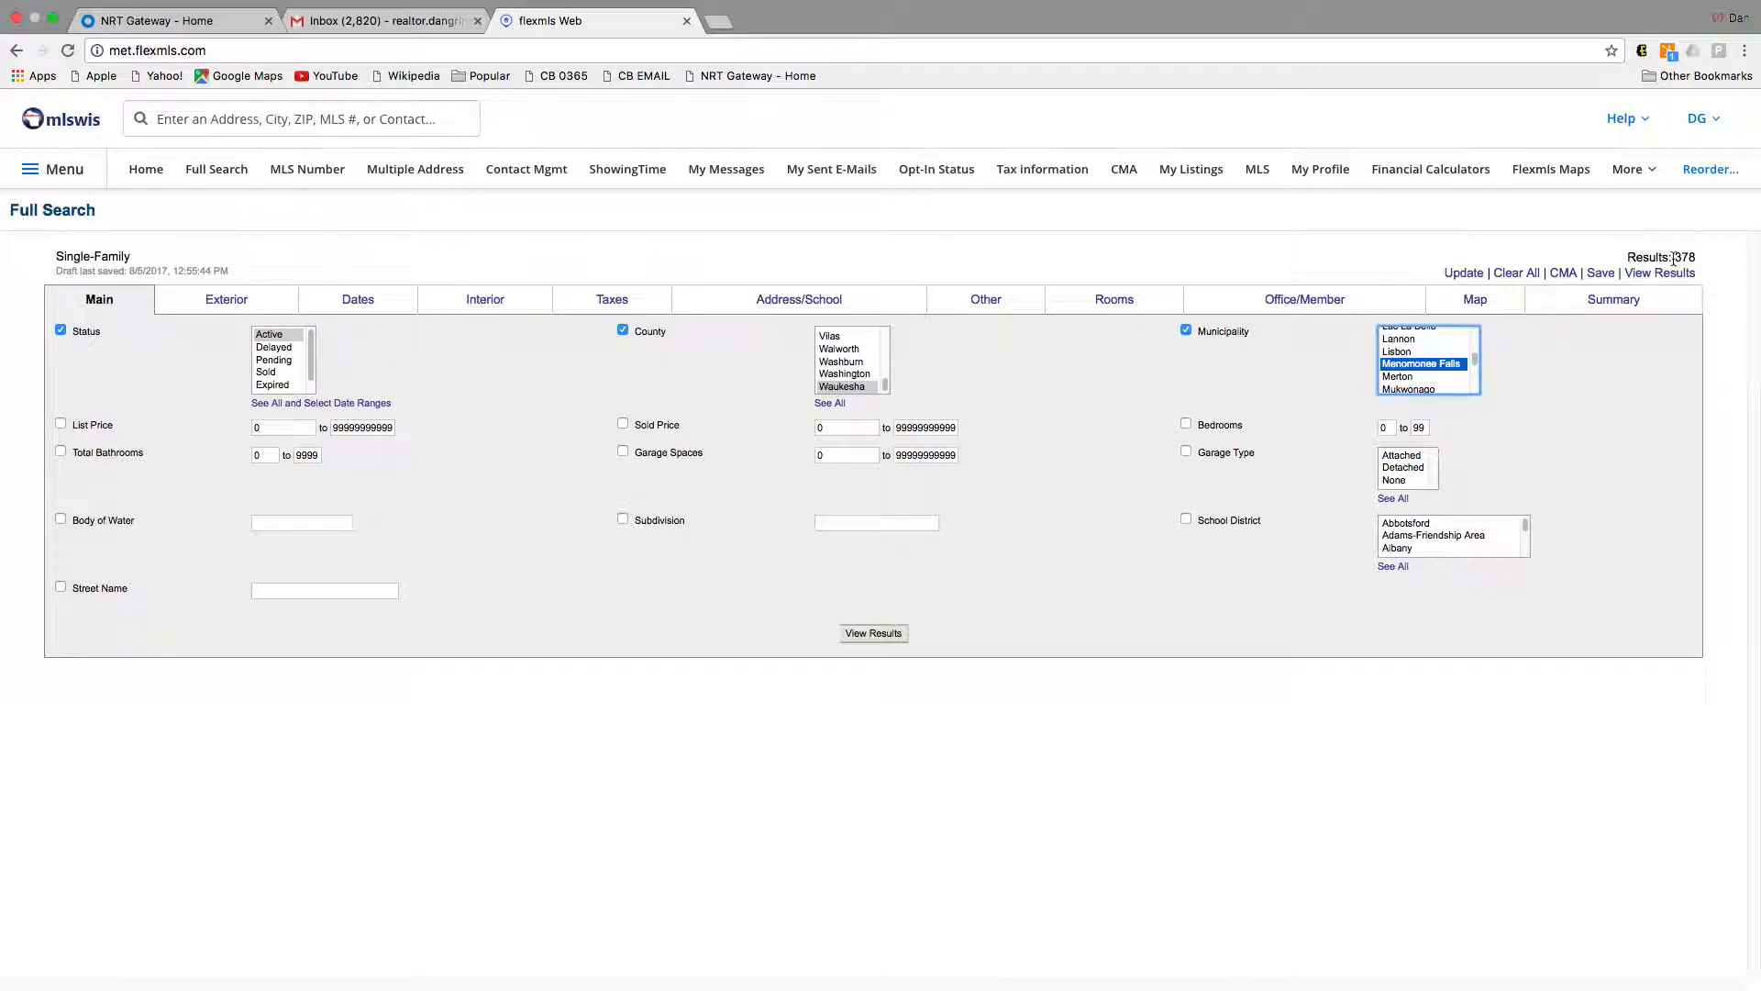
# Step: Set list price 150000–250000, at least 3 bedrooms and at least 1 bathroom
pyautogui.click(312, 427)
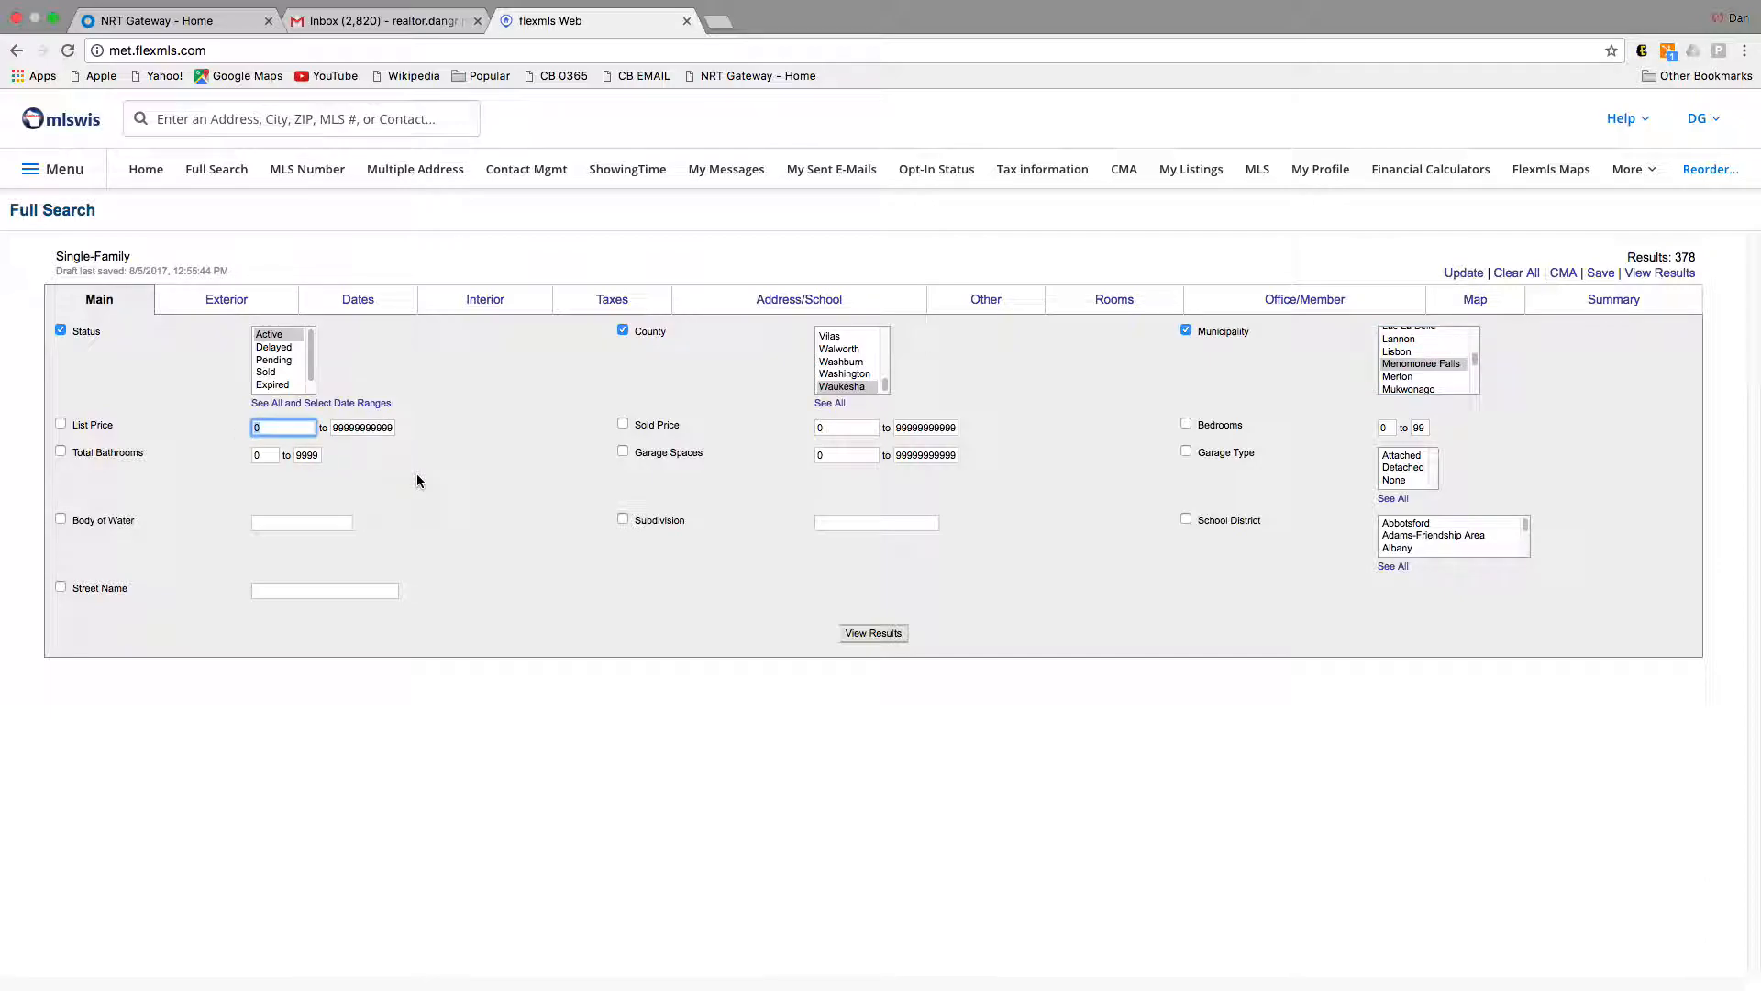
pyautogui.write('150000')
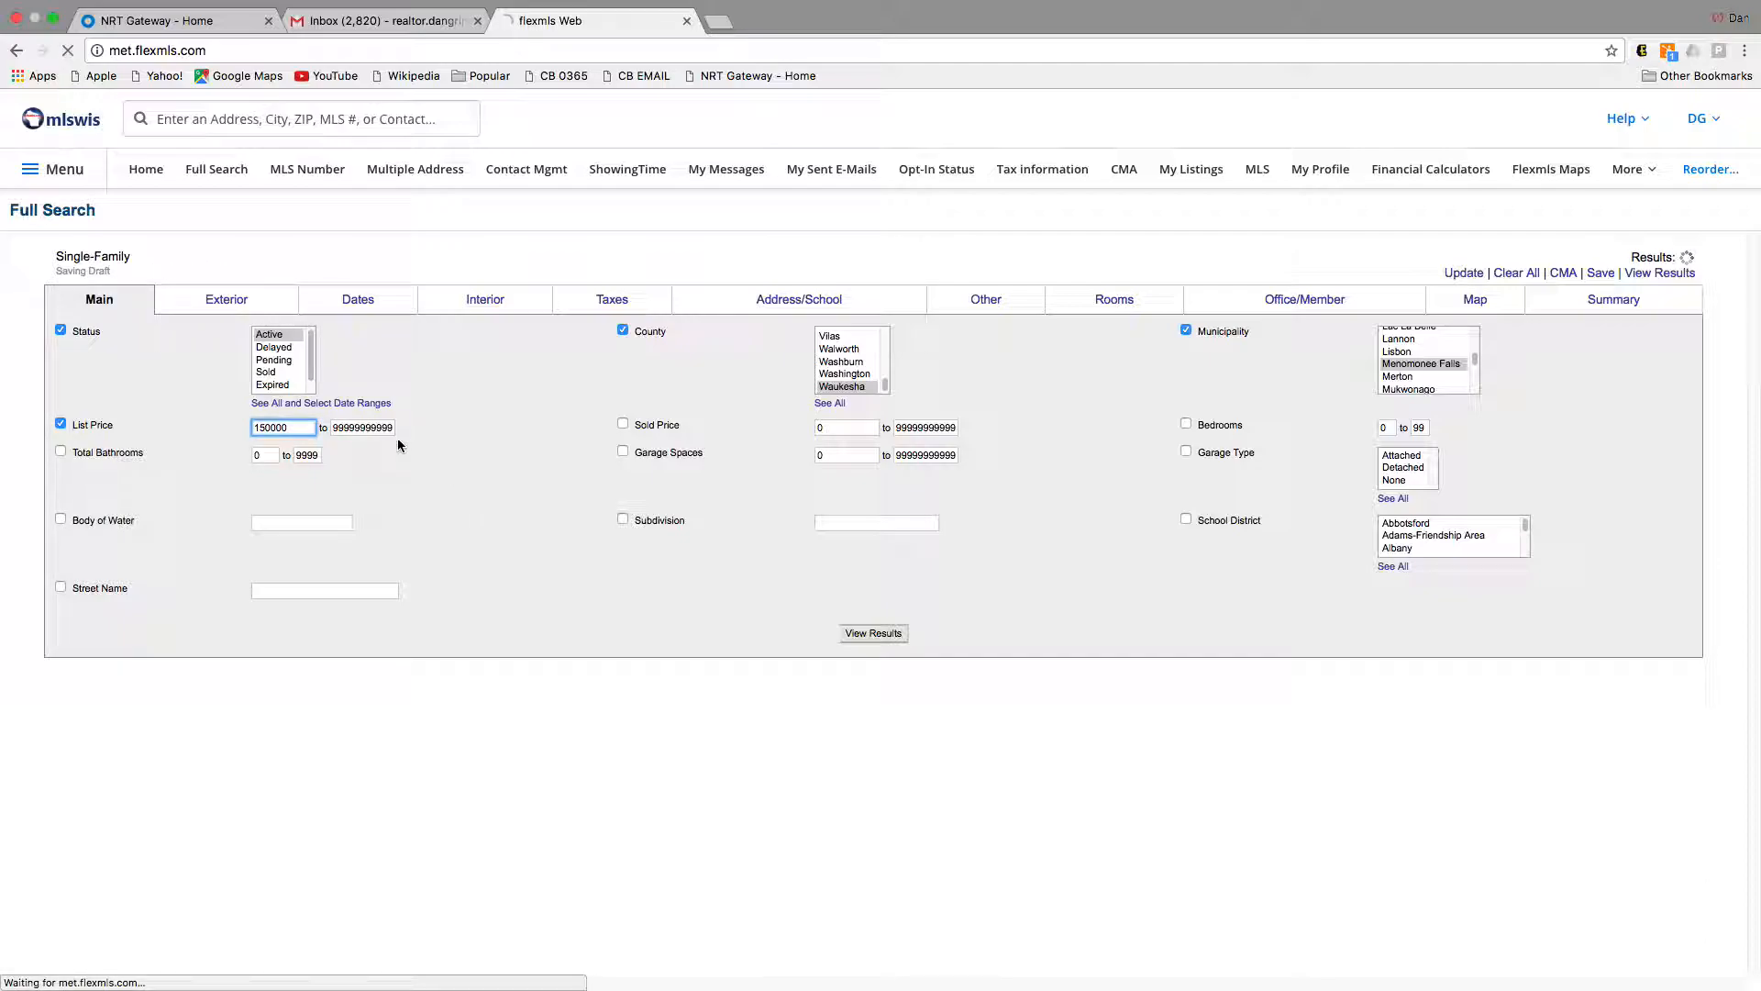
pyautogui.doubleClick(360, 426)
pyautogui.write('250')
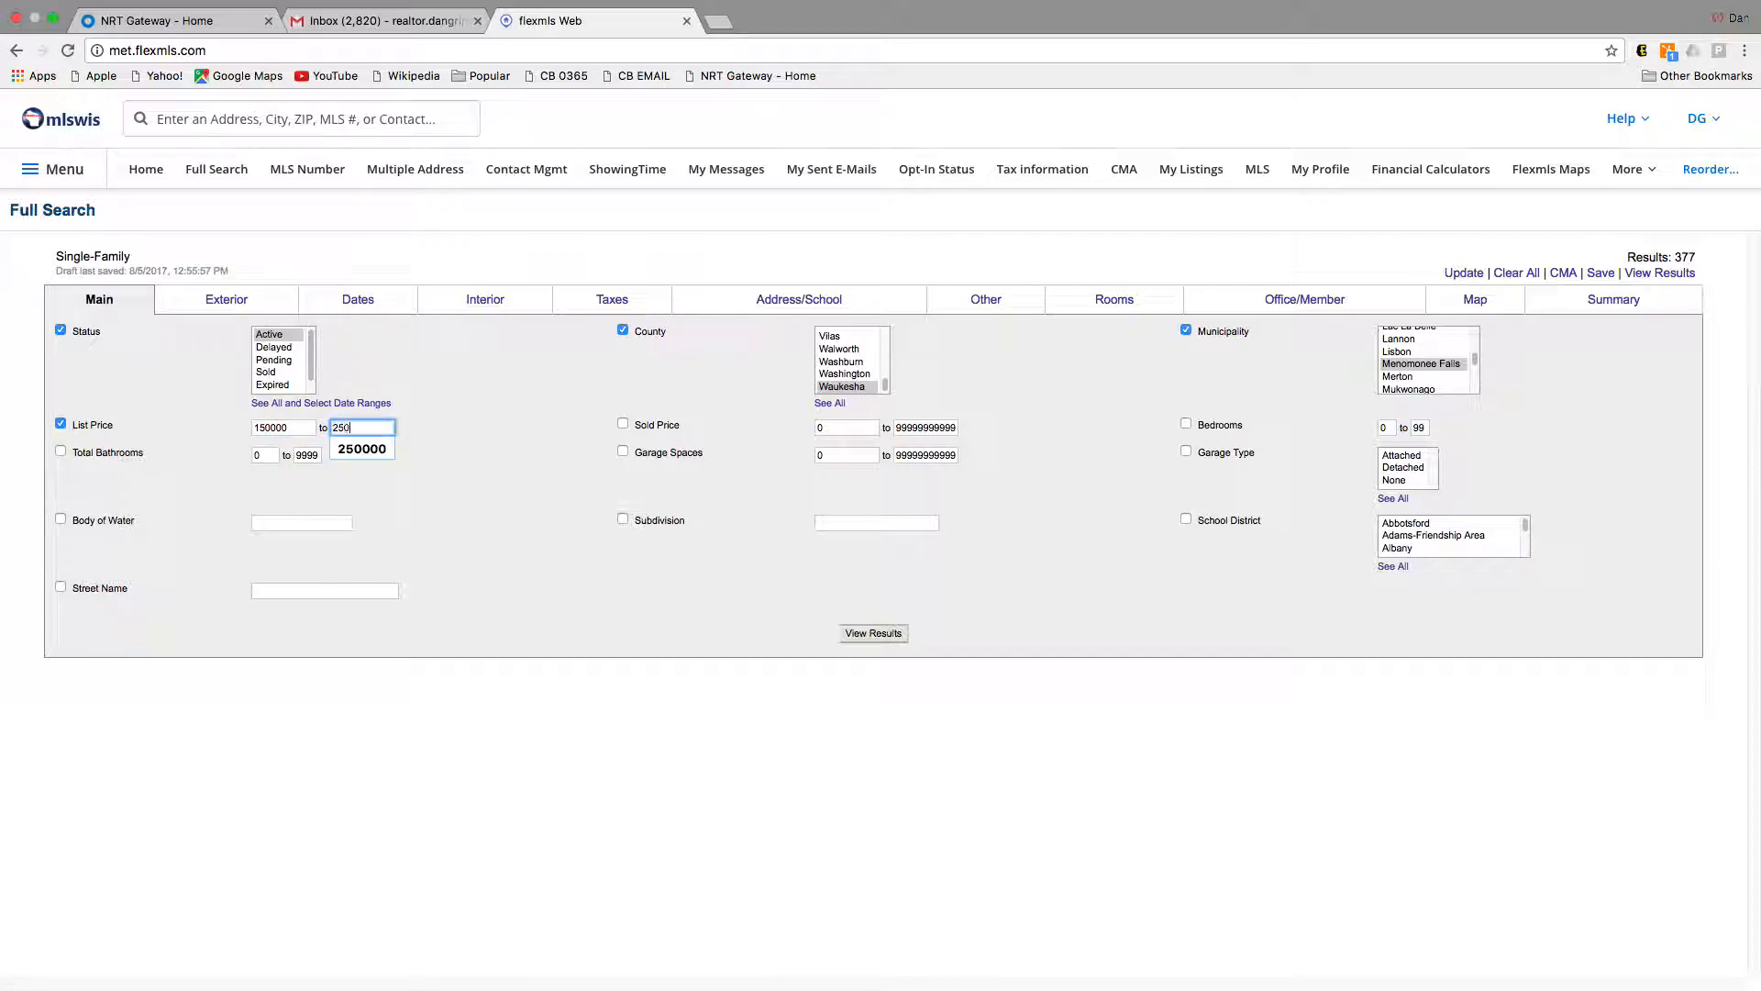
pyautogui.write('000')
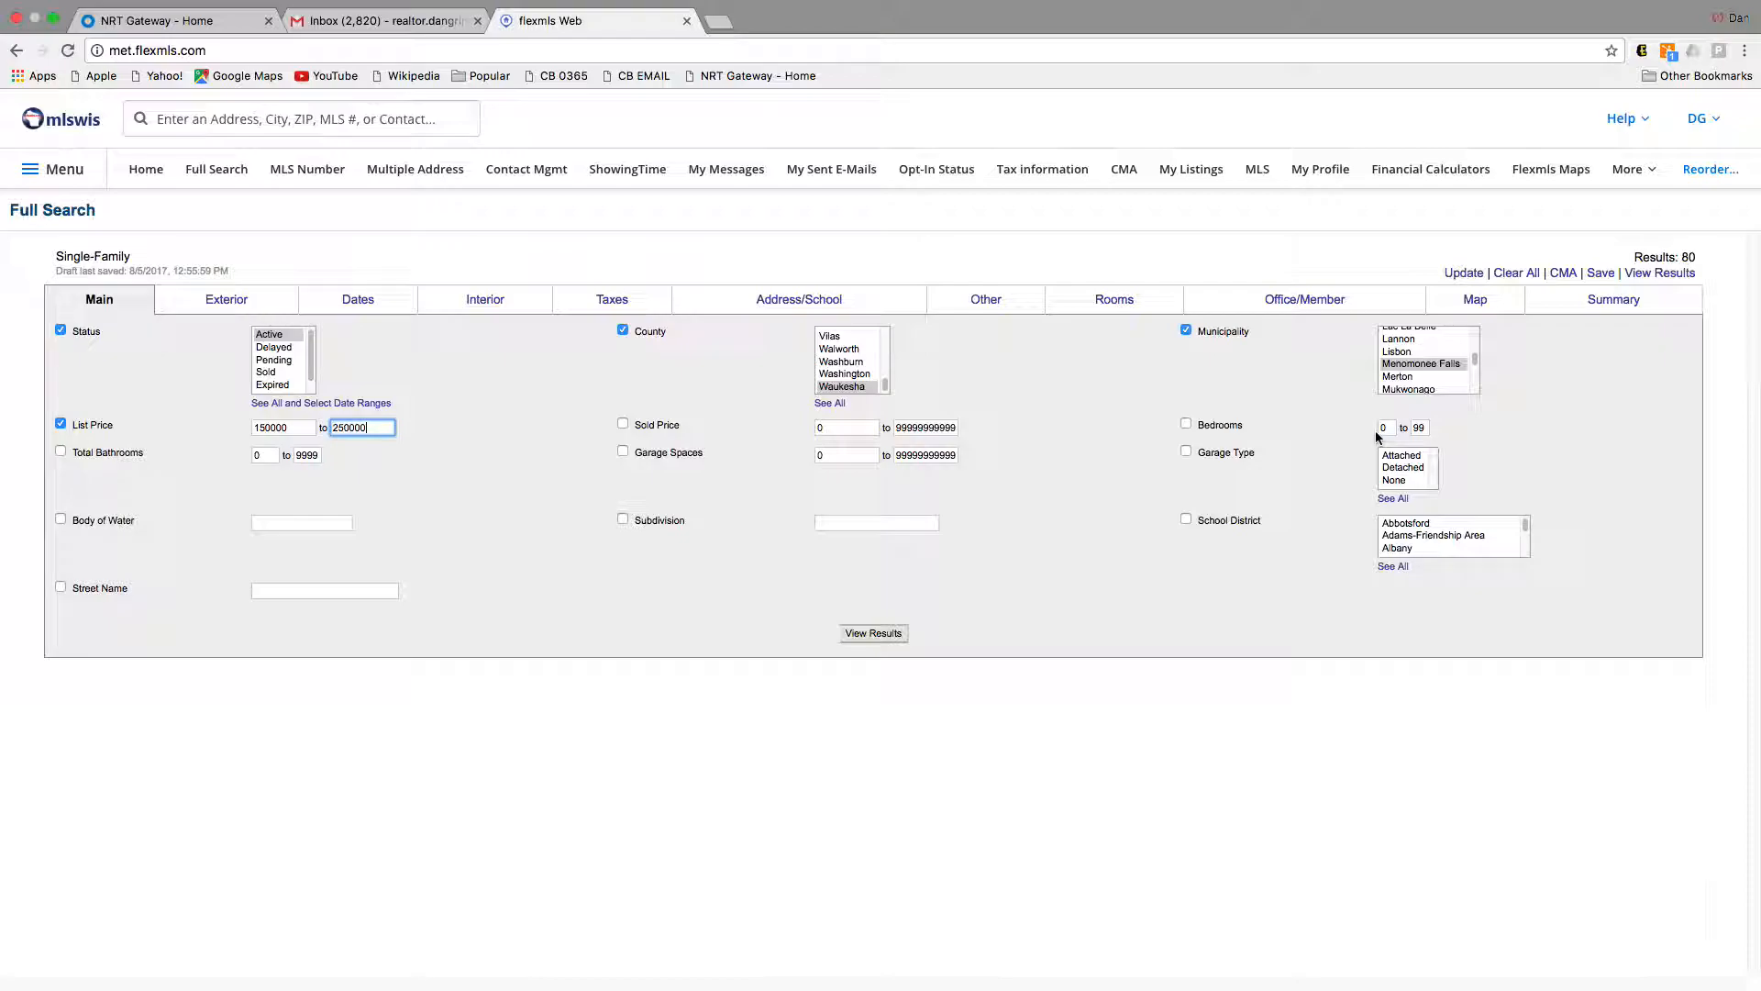
pyautogui.doubleClick(1385, 428)
pyautogui.write('3')
pyautogui.doubleClick(257, 456)
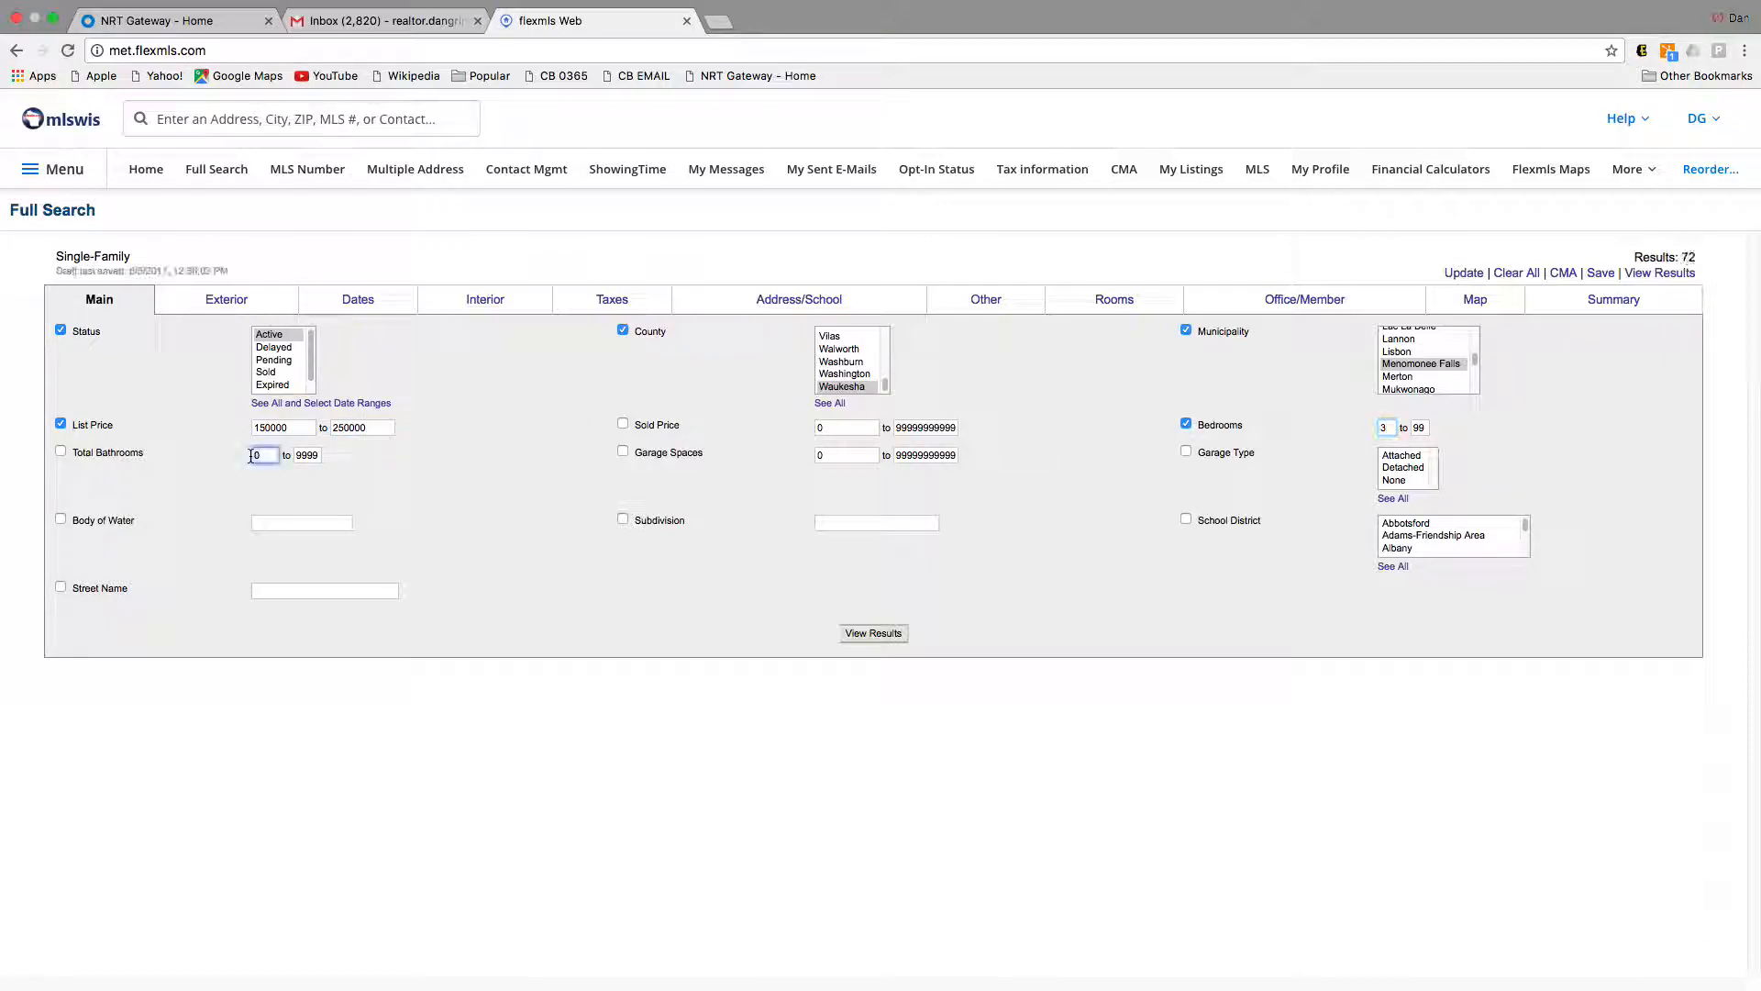
pyautogui.write('1.5')
pyautogui.click(453, 473)
pyautogui.click(242, 301)
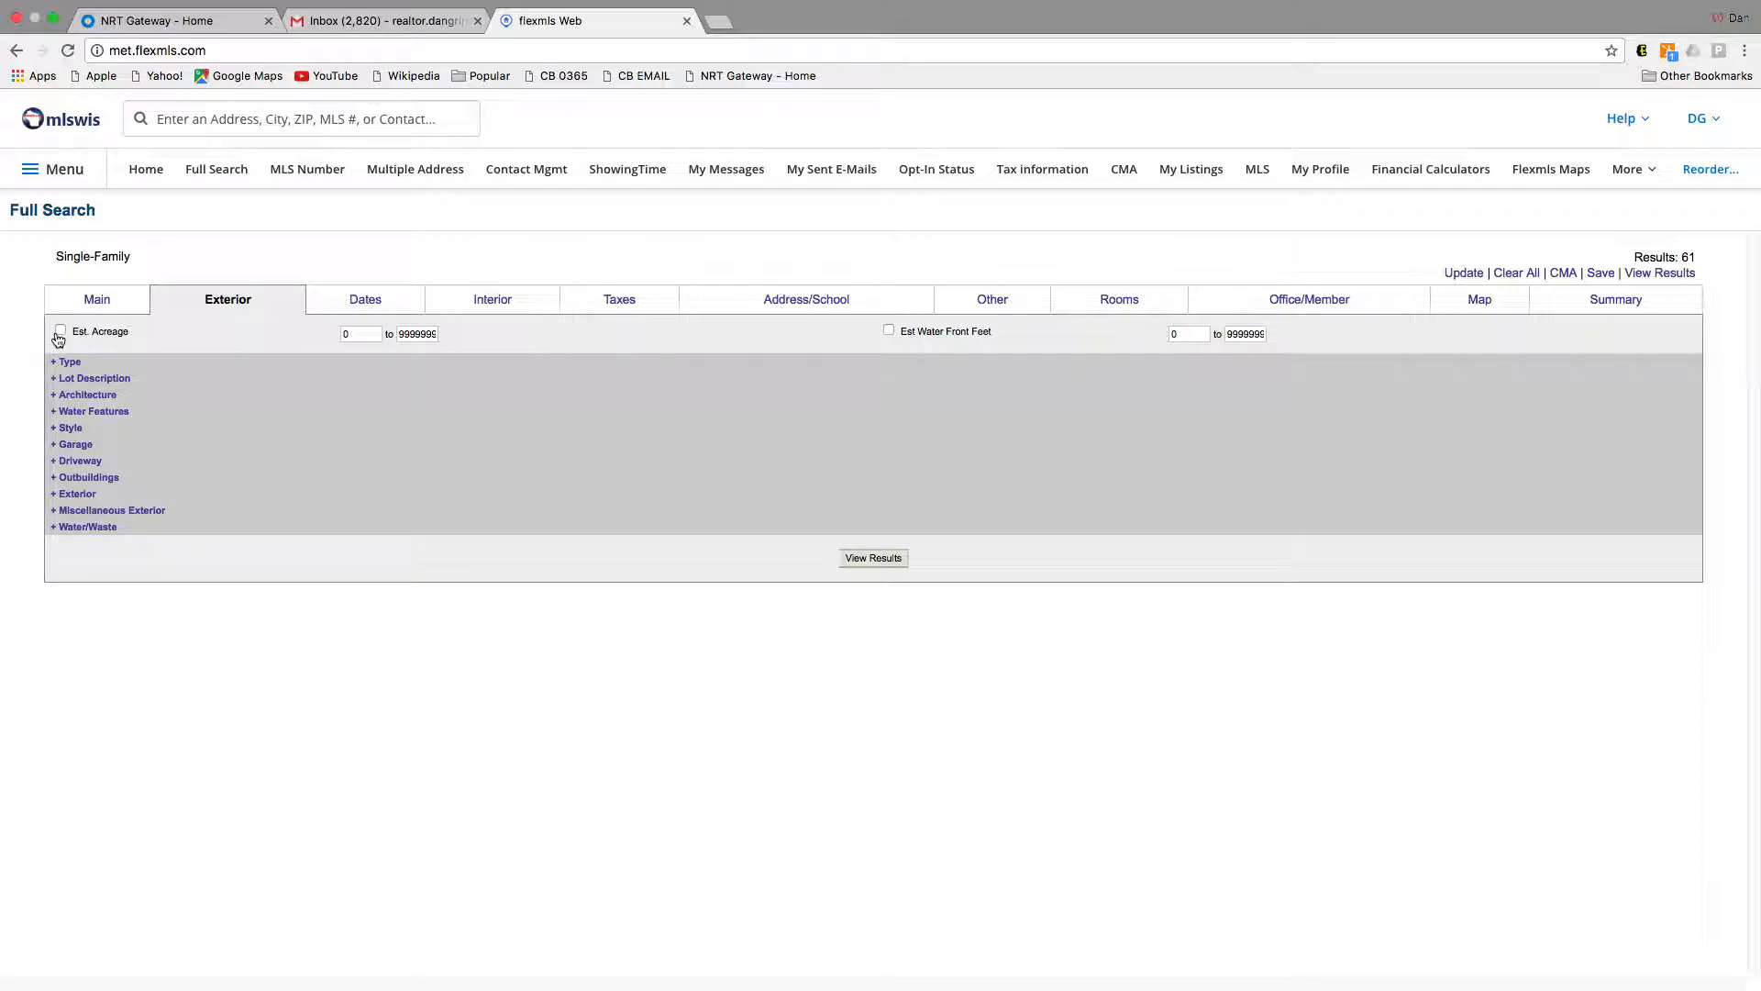
# Step: Under the exterior Type and Architecture options, require Ranch, dropping matches from 61 to 48
pyautogui.click(68, 361)
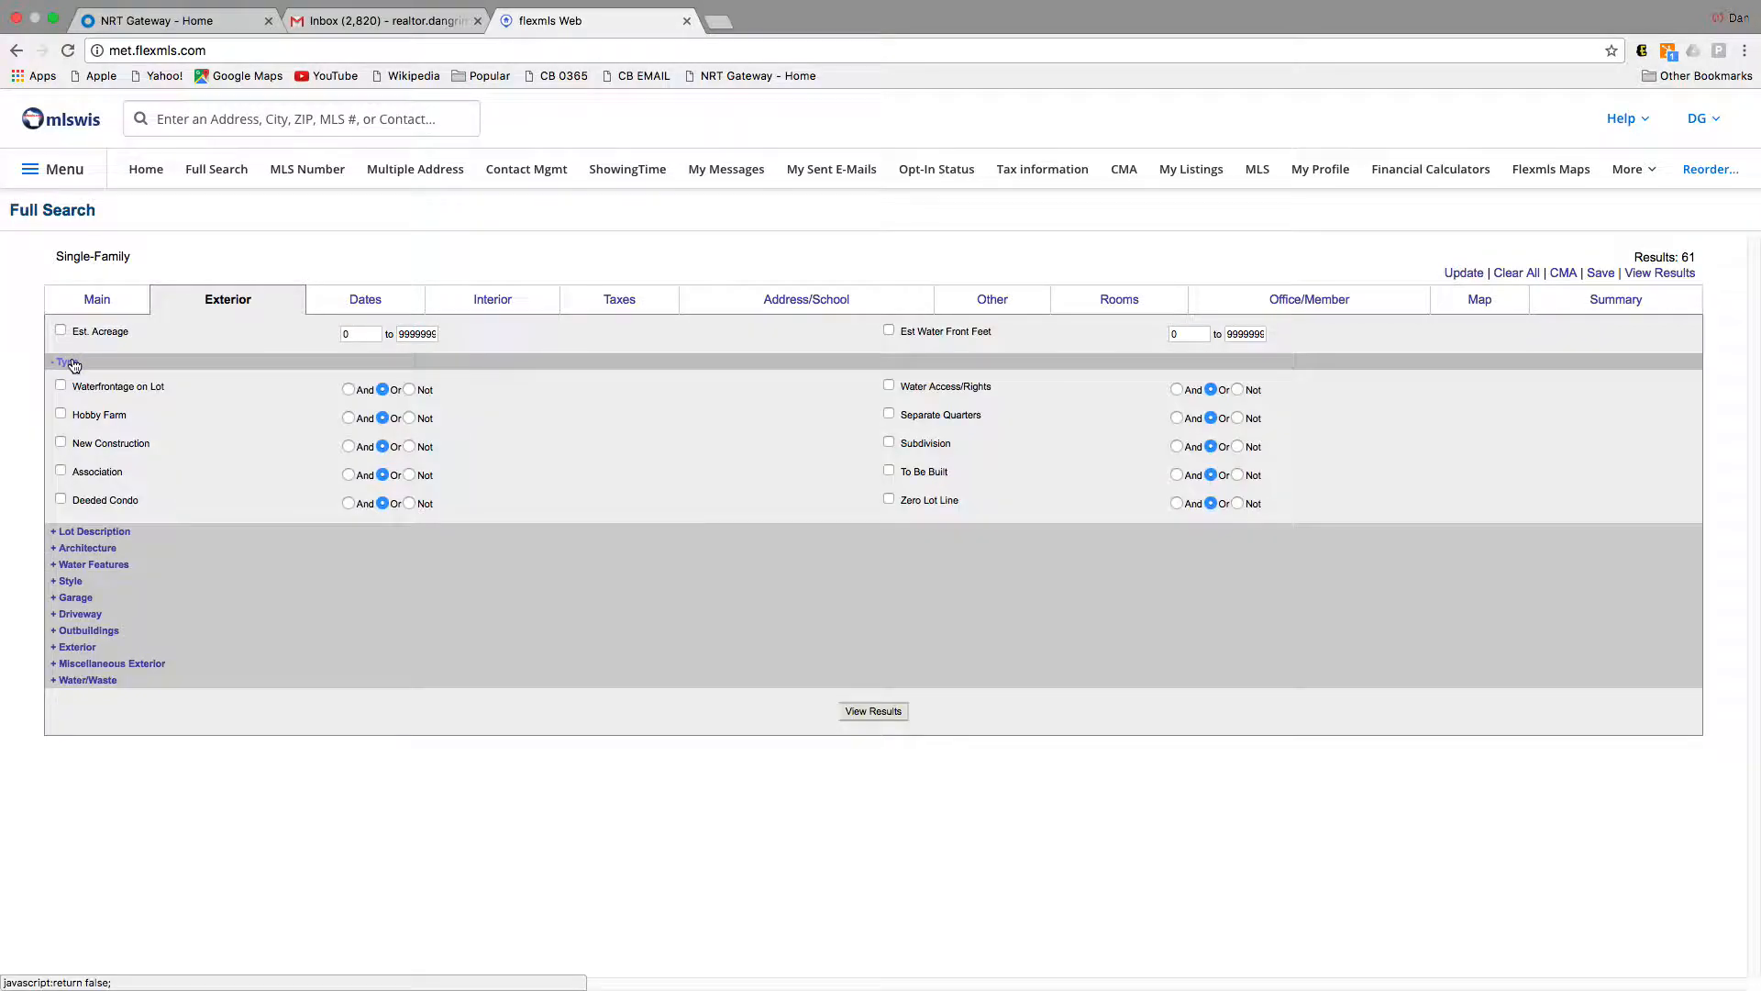
pyautogui.click(112, 550)
pyautogui.click(348, 576)
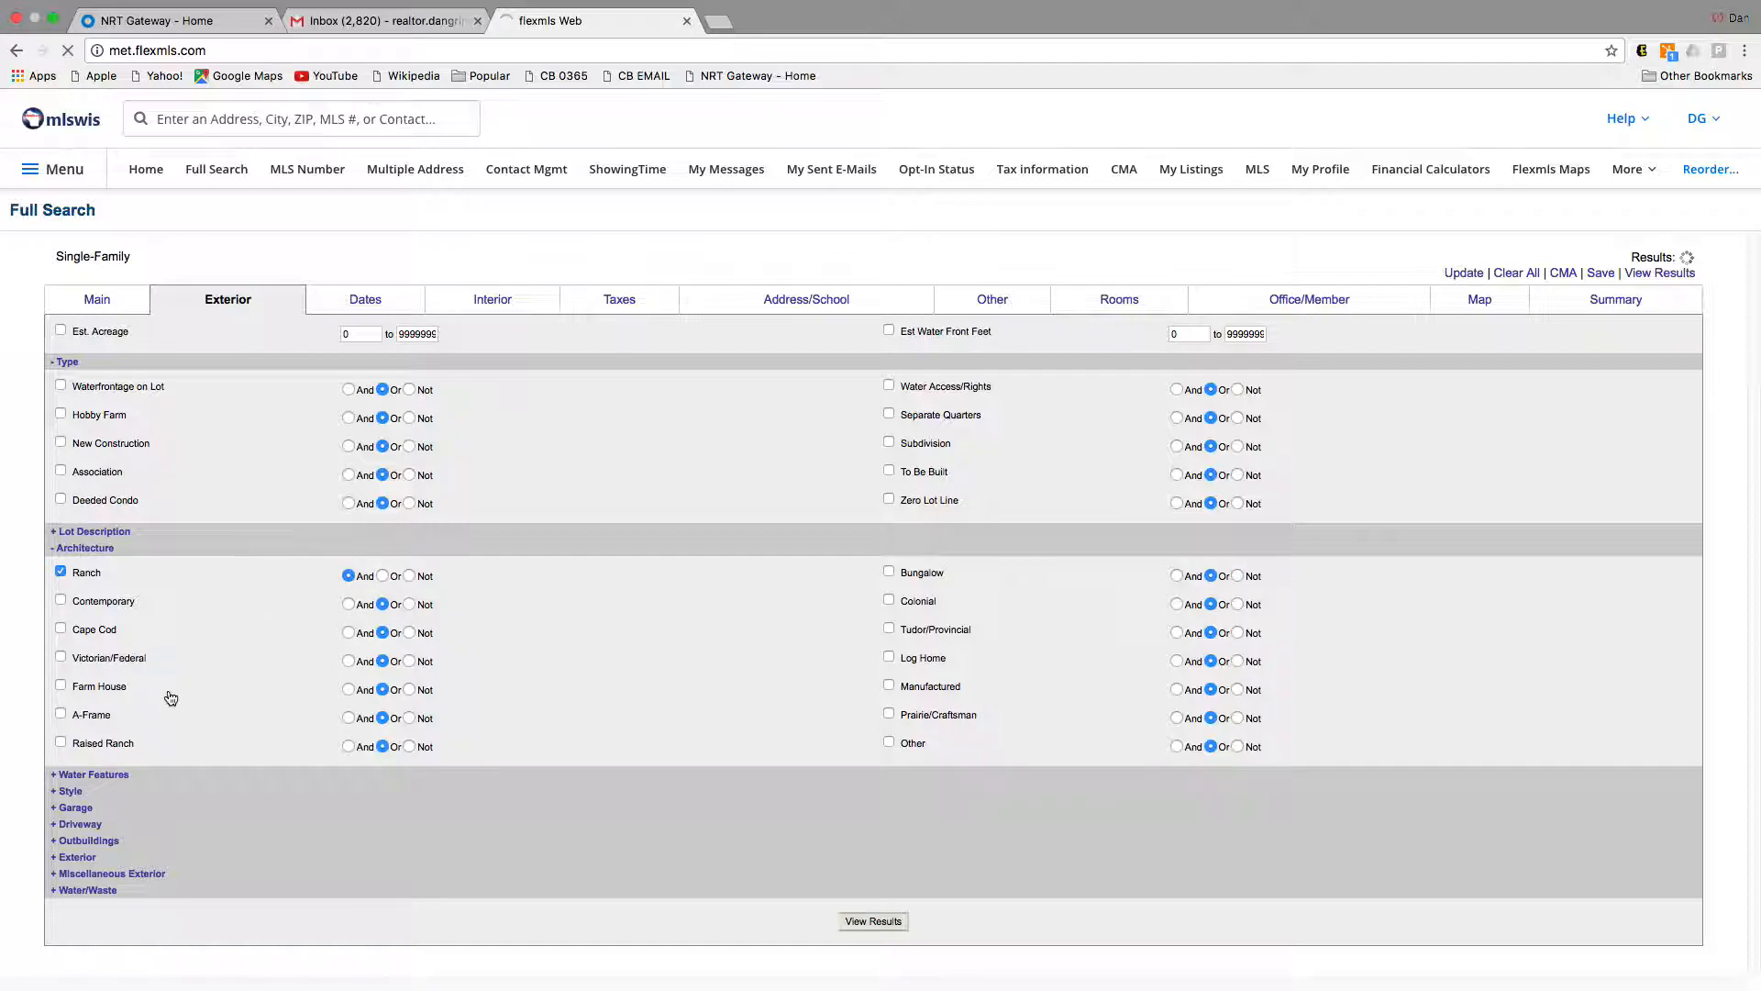
pyautogui.click(76, 789)
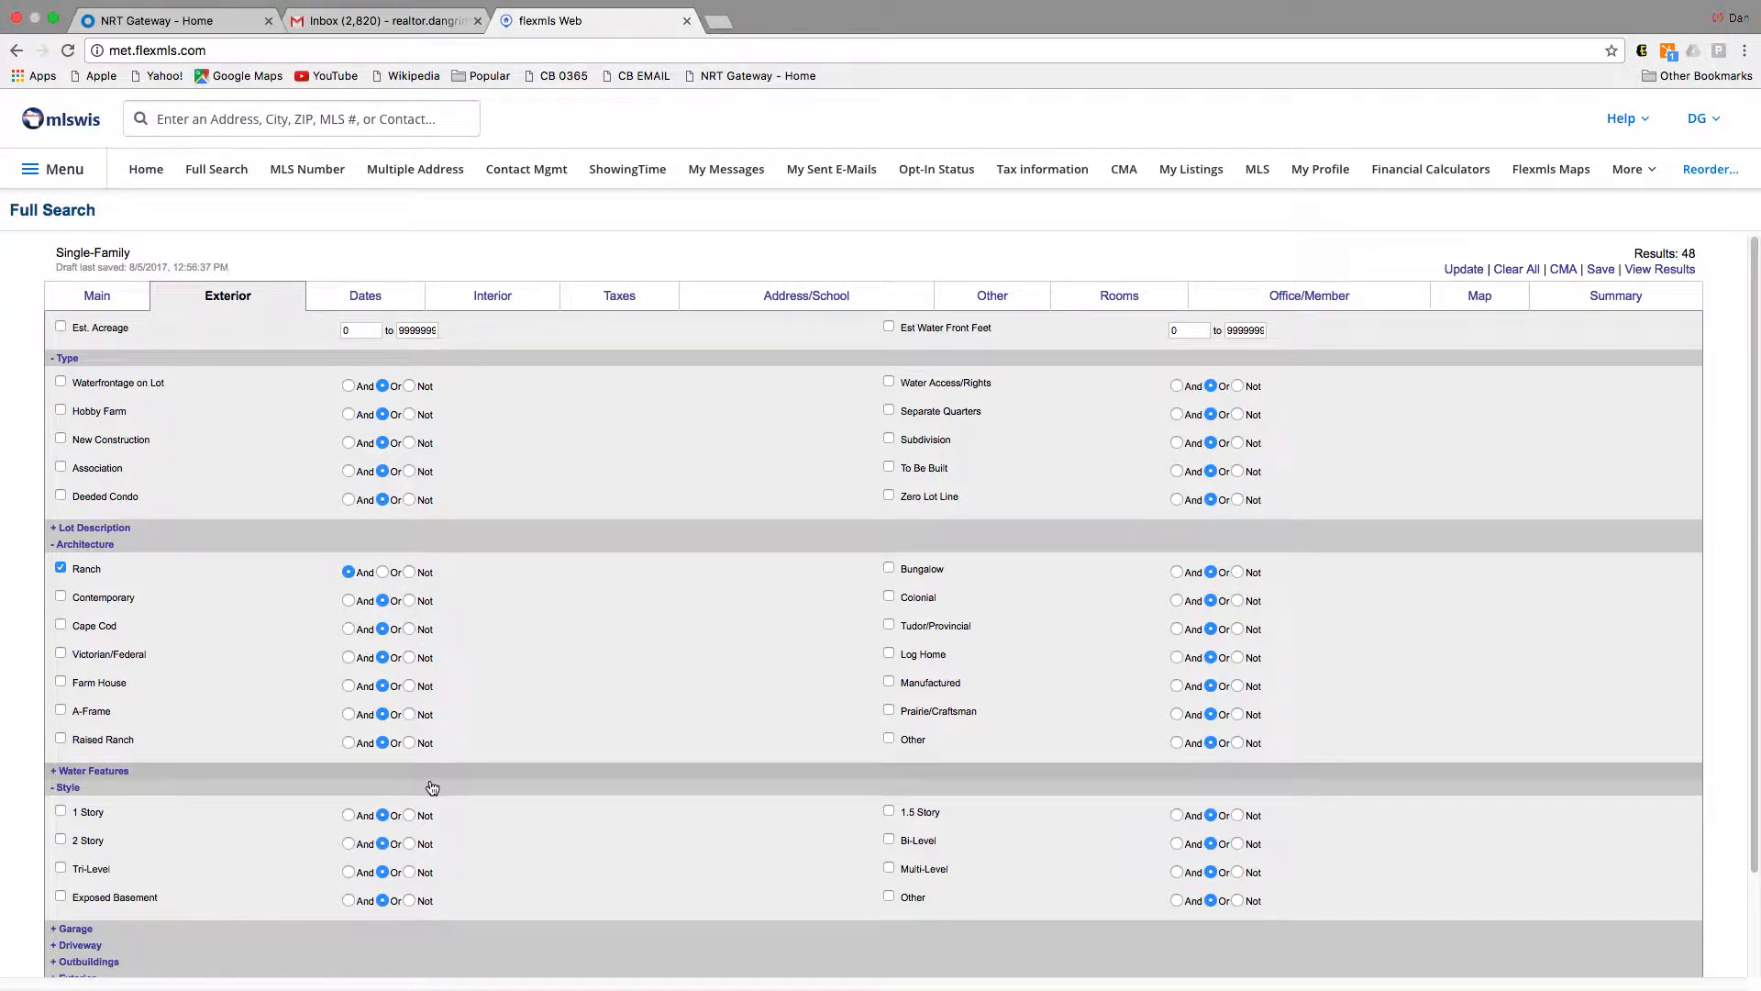
pyautogui.scroll(-3, 440, 779)
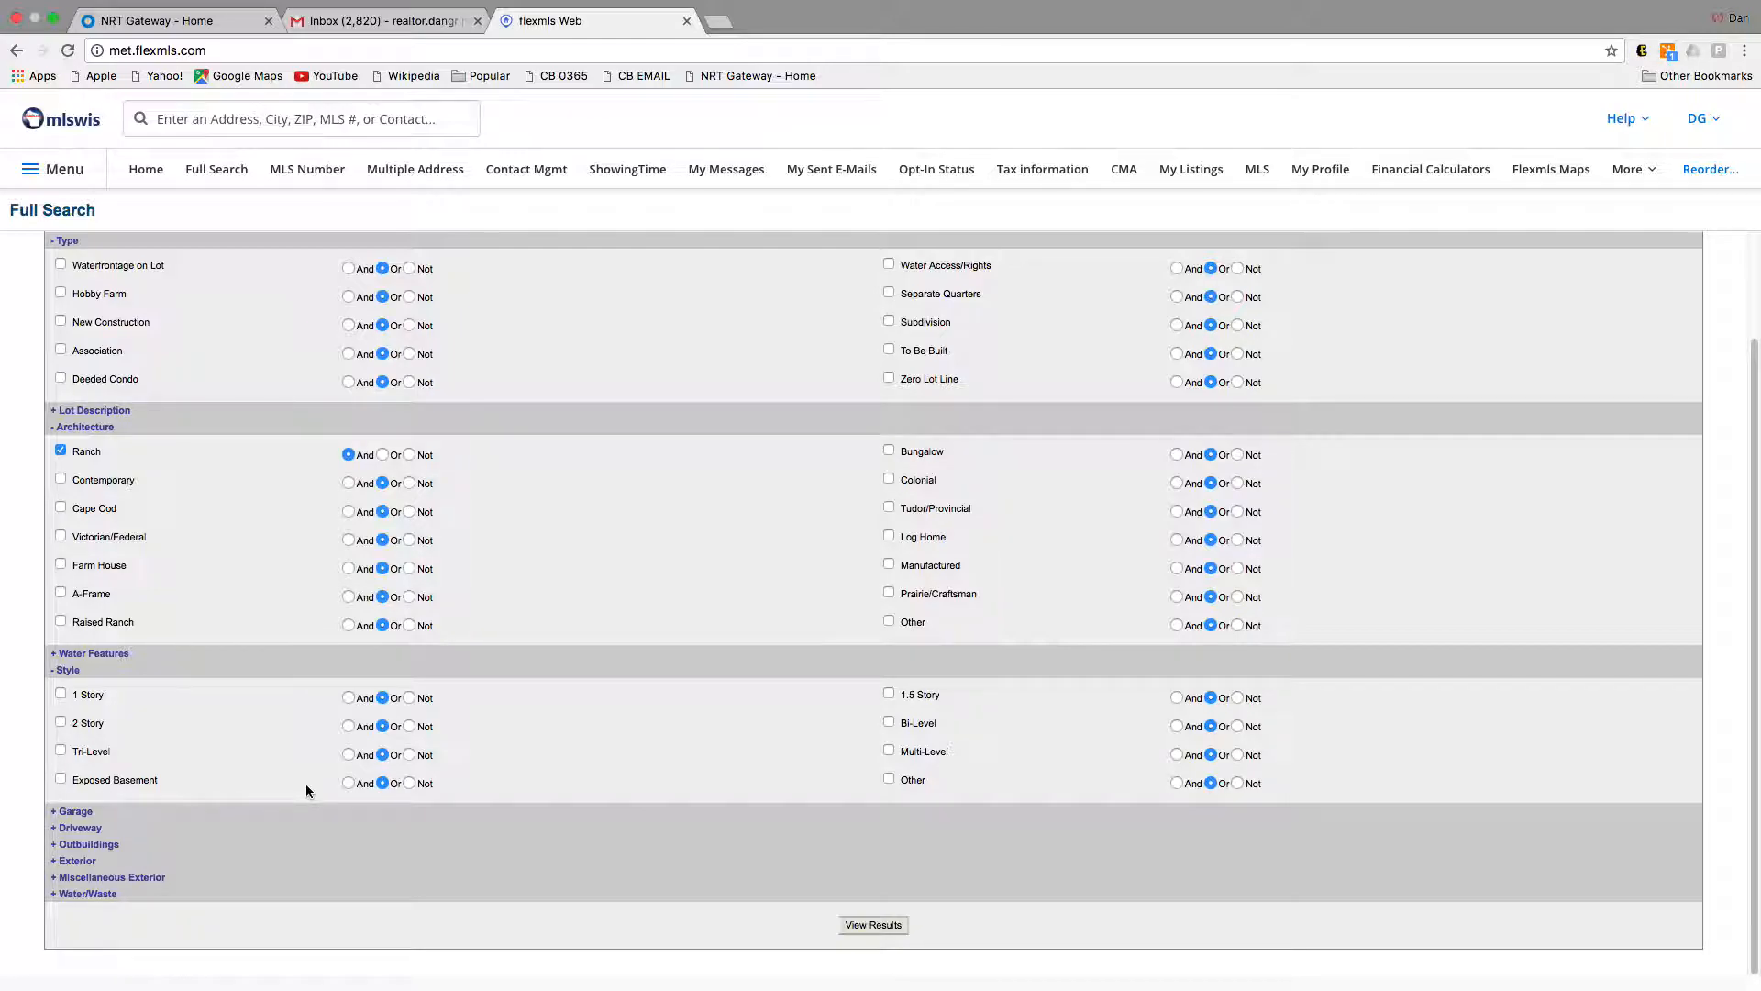
pyautogui.scroll(3, 660, 747)
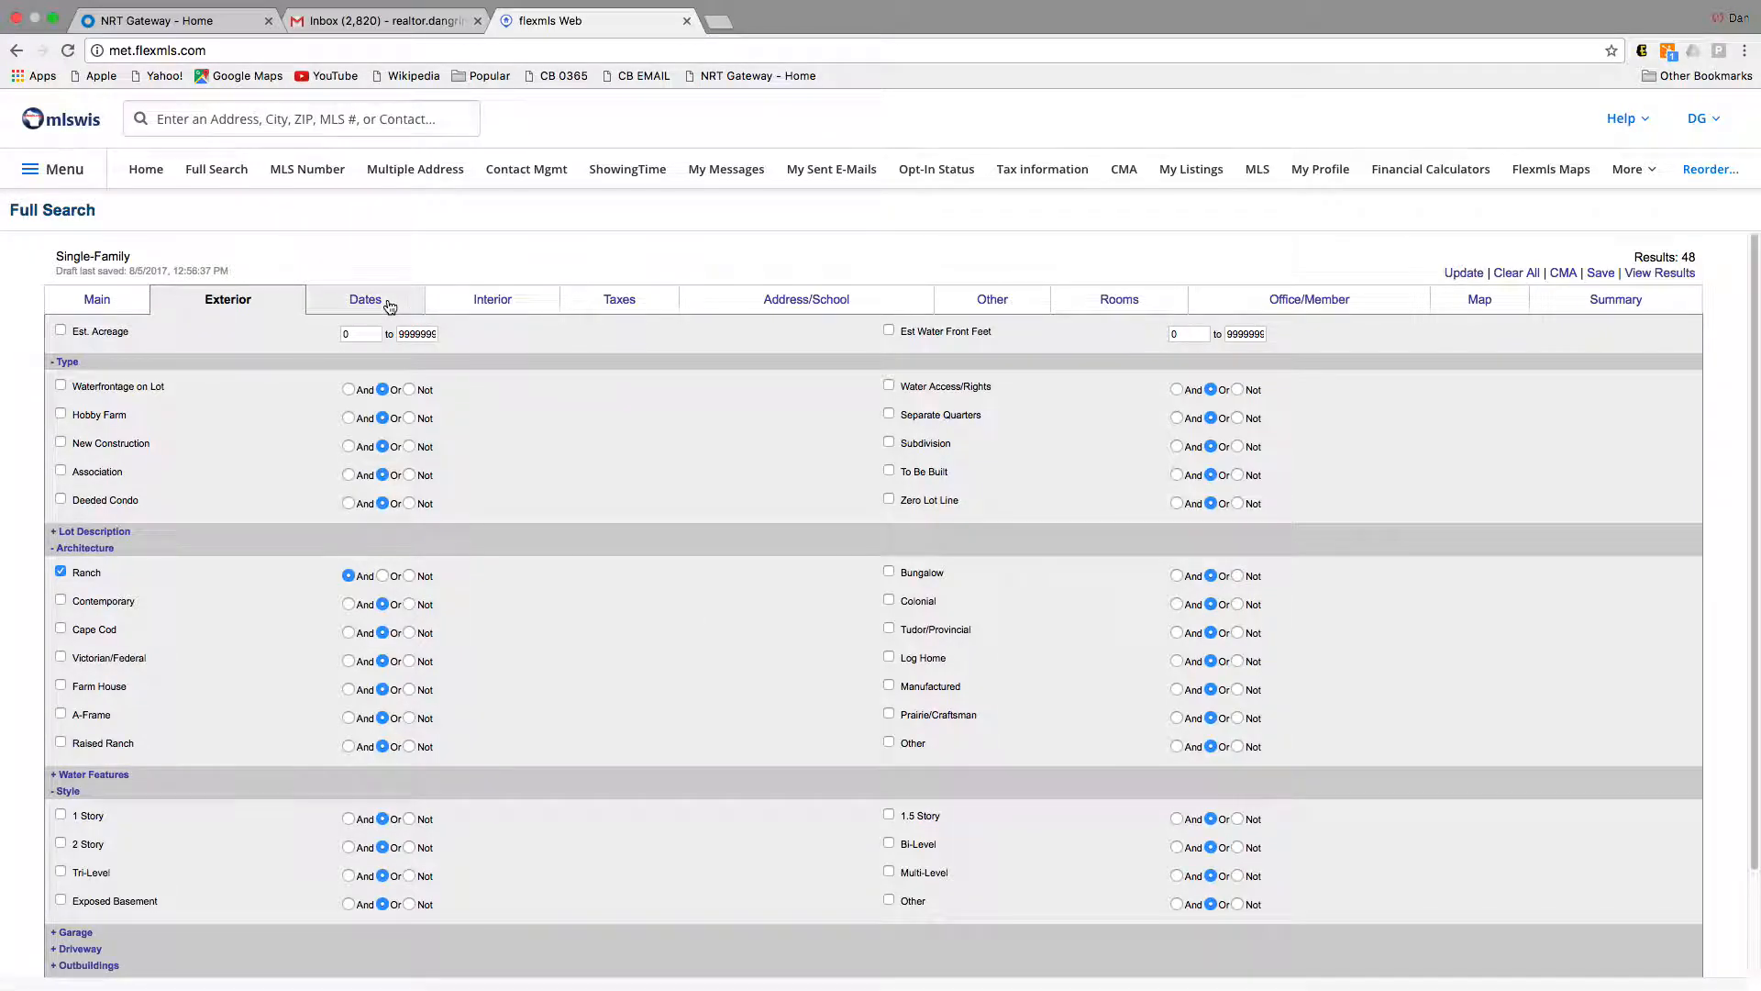
# Step: Review the Dates, Interior and Taxes search criteria
pyautogui.click(483, 301)
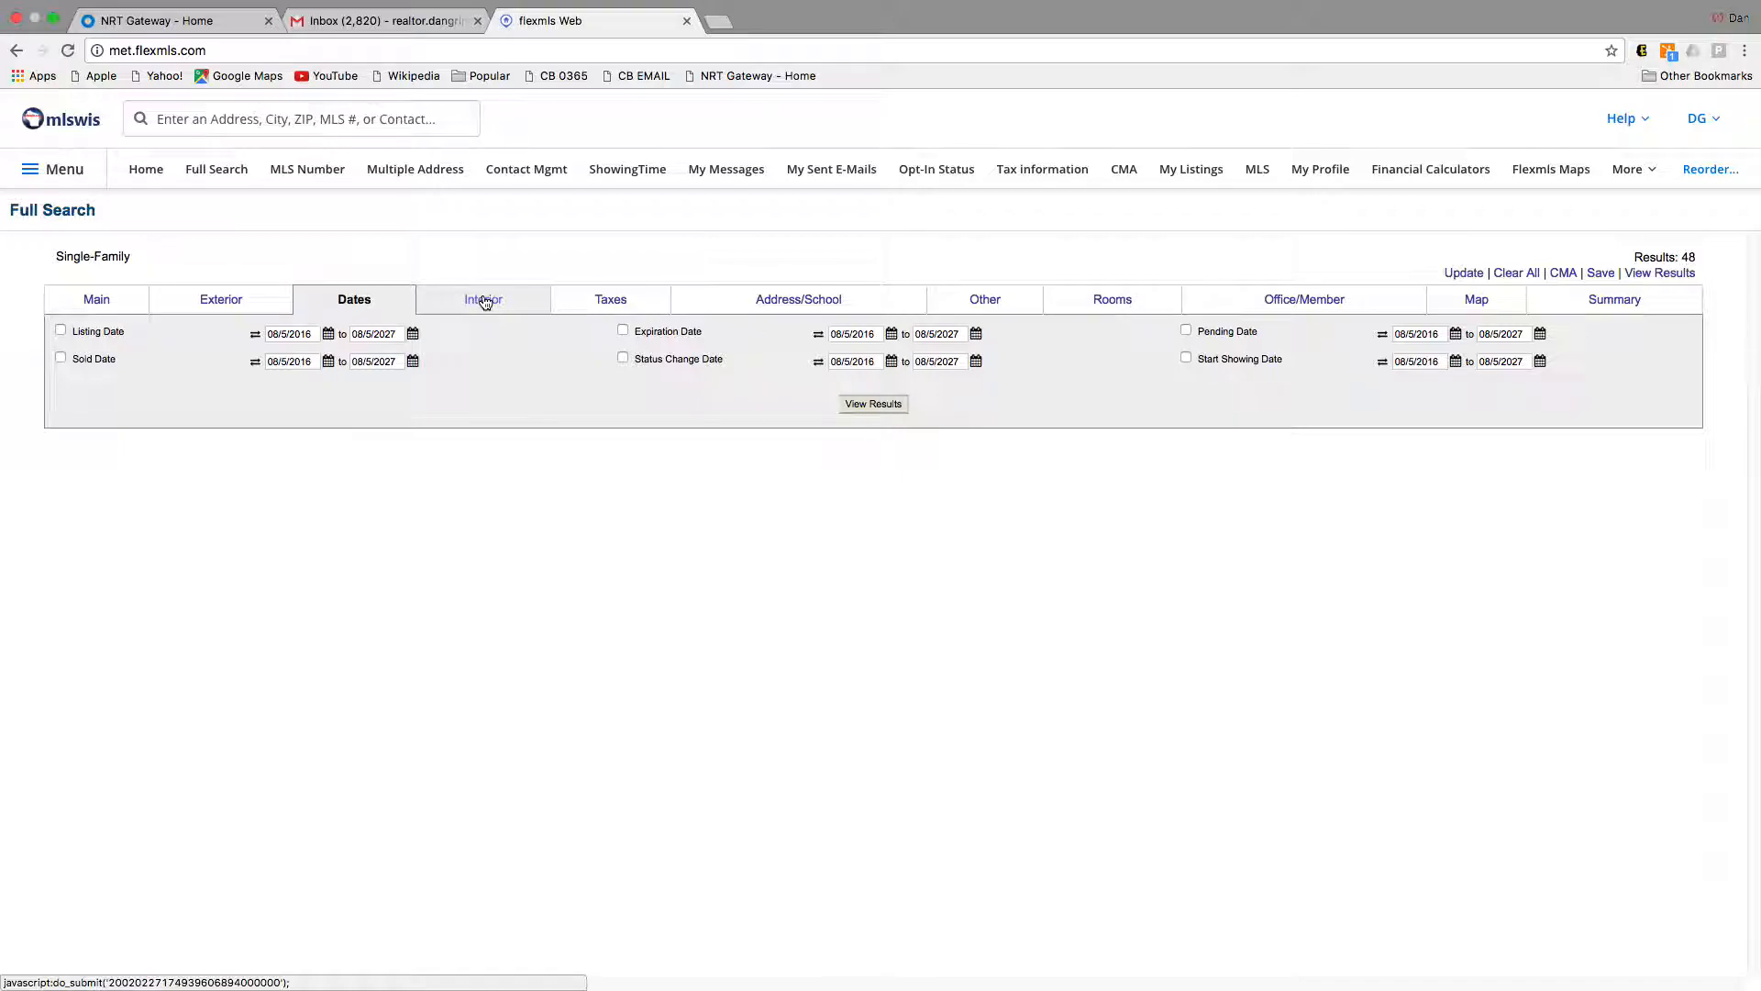
pyautogui.click(484, 301)
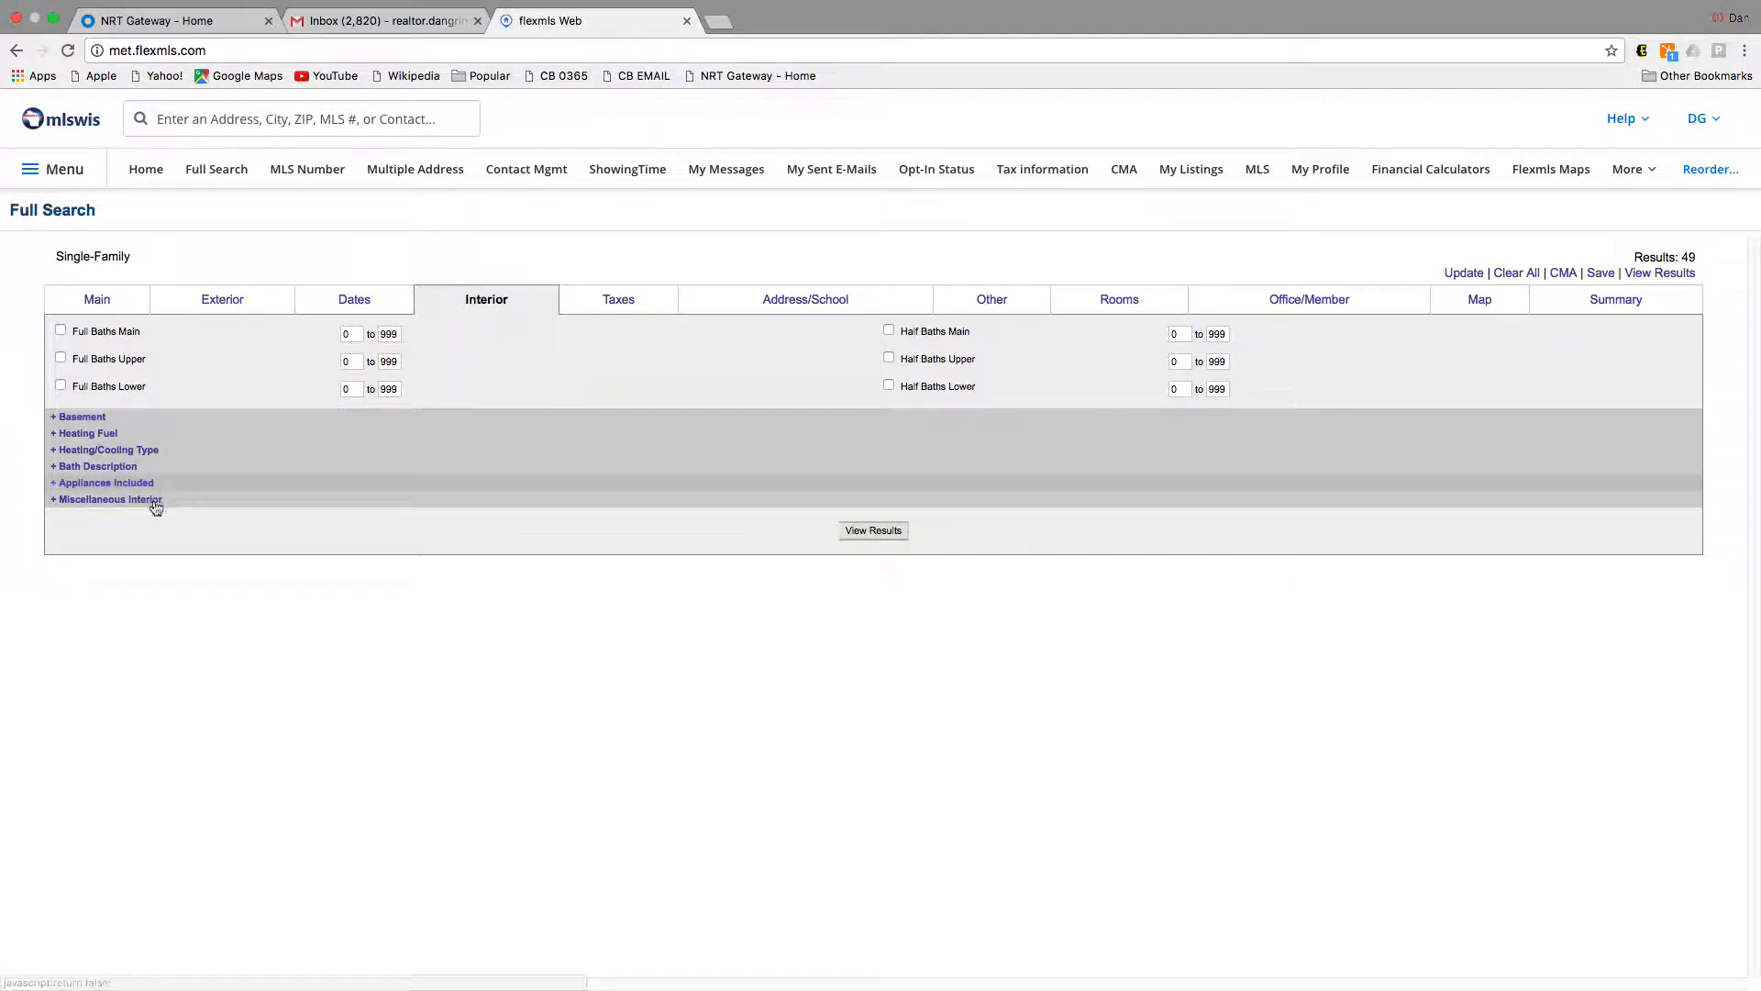
pyautogui.click(647, 304)
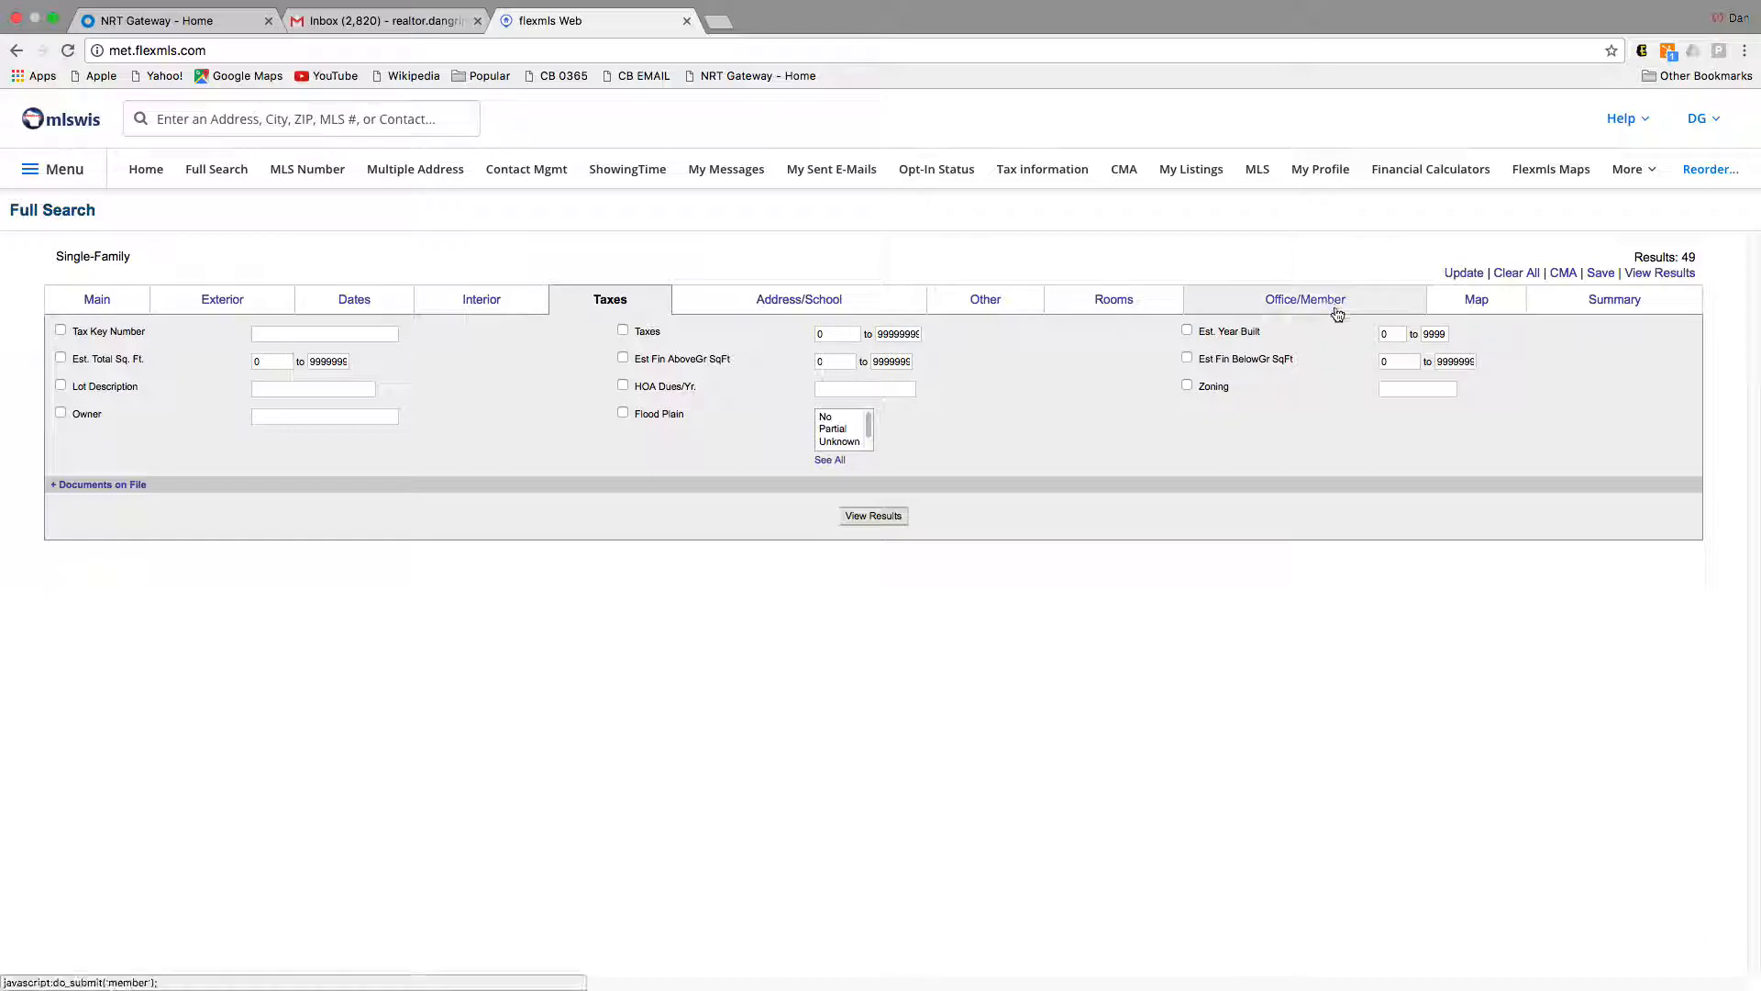
# Step: Try Est. Year Built 2000, remove that filter, and view the 49 matching listings
pyautogui.click(1400, 337)
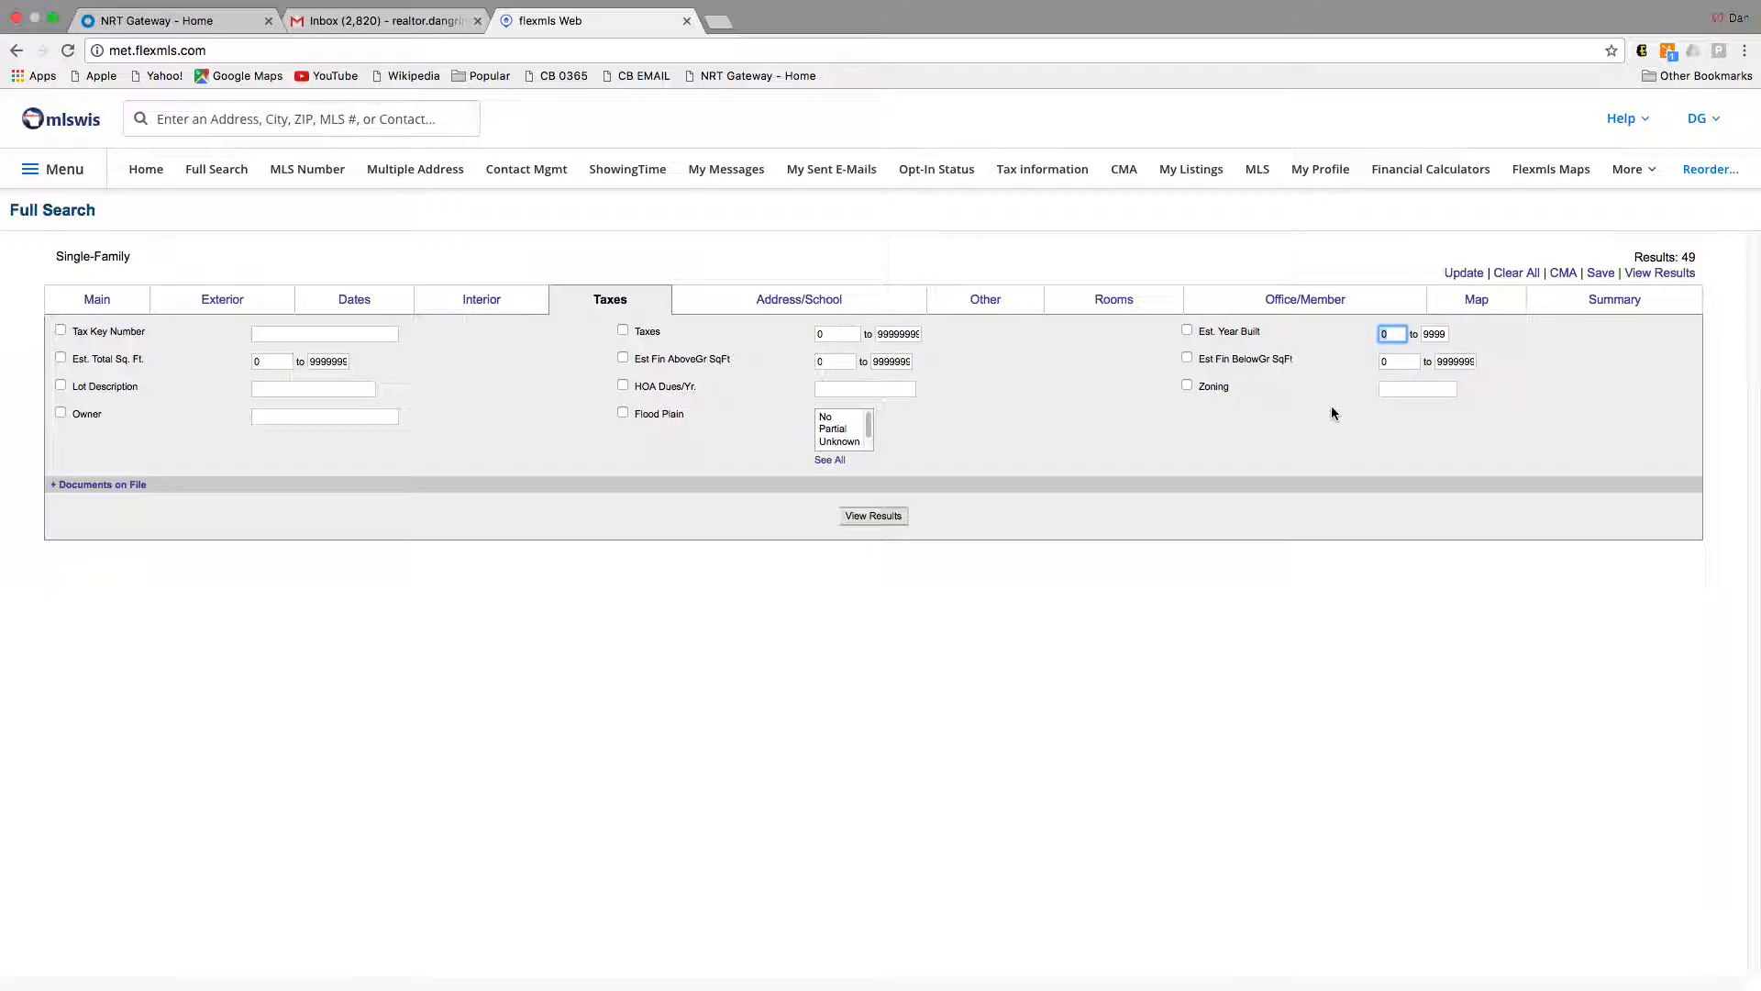
pyautogui.write('2000')
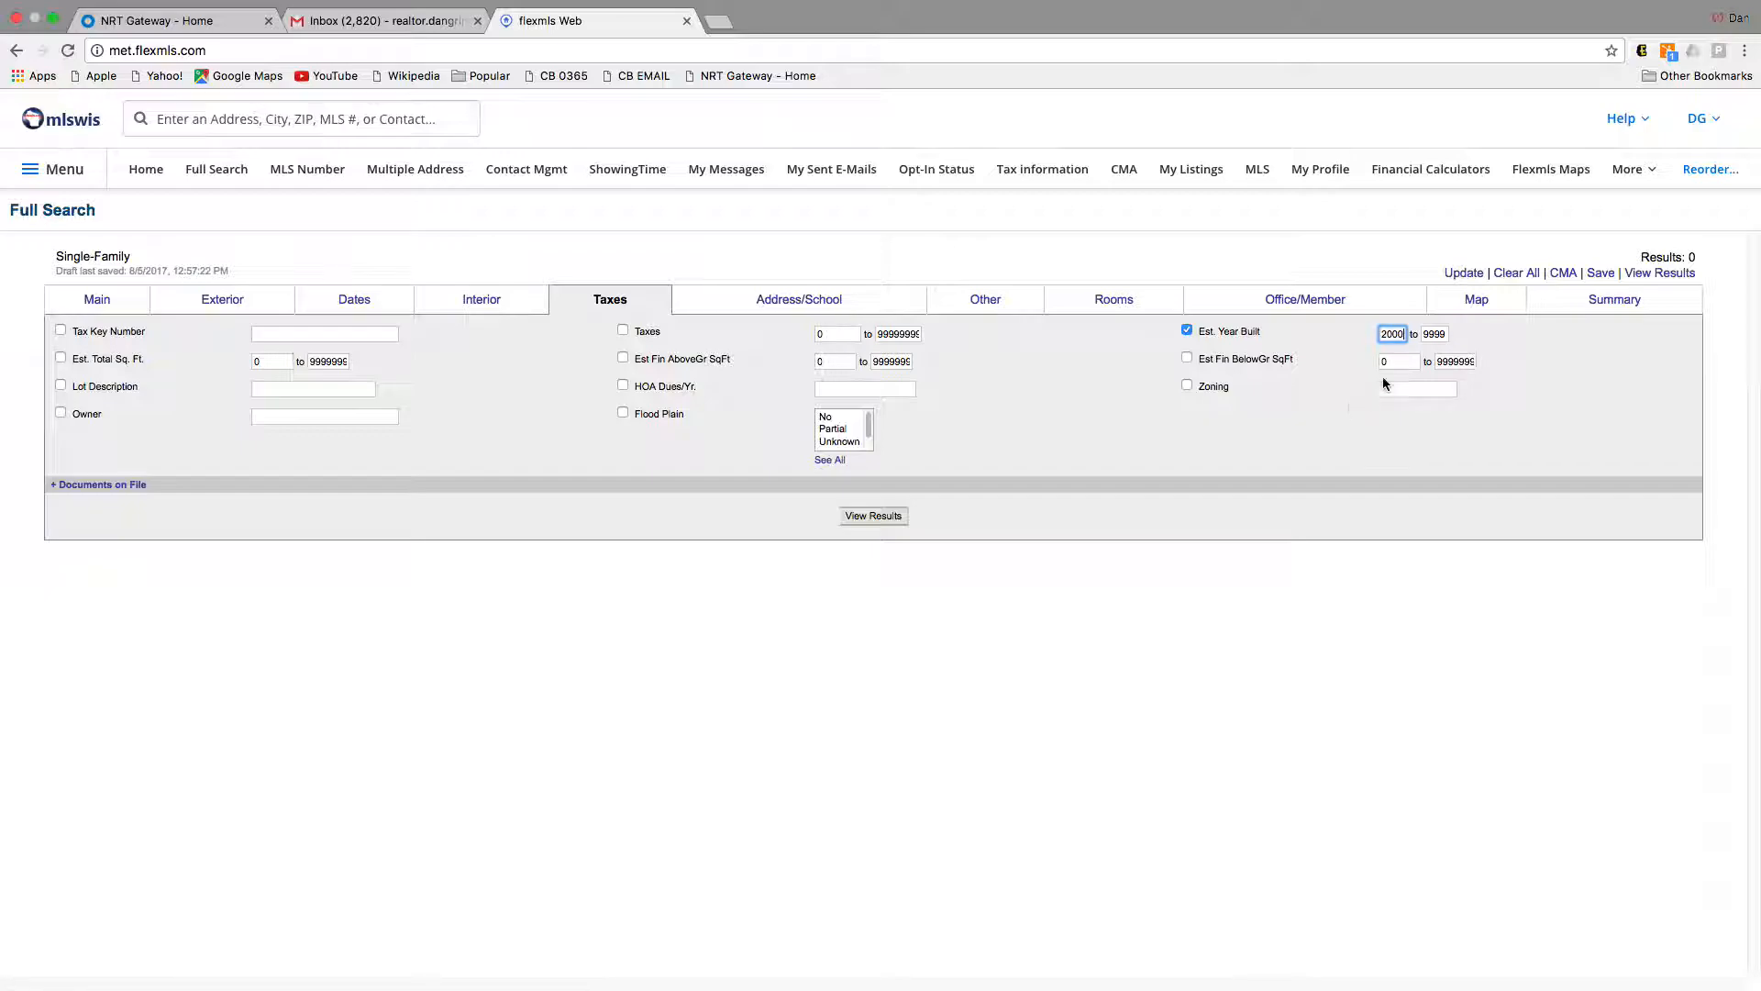
pyautogui.doubleClick(1405, 334)
pyautogui.click(1188, 332)
pyautogui.click(1659, 273)
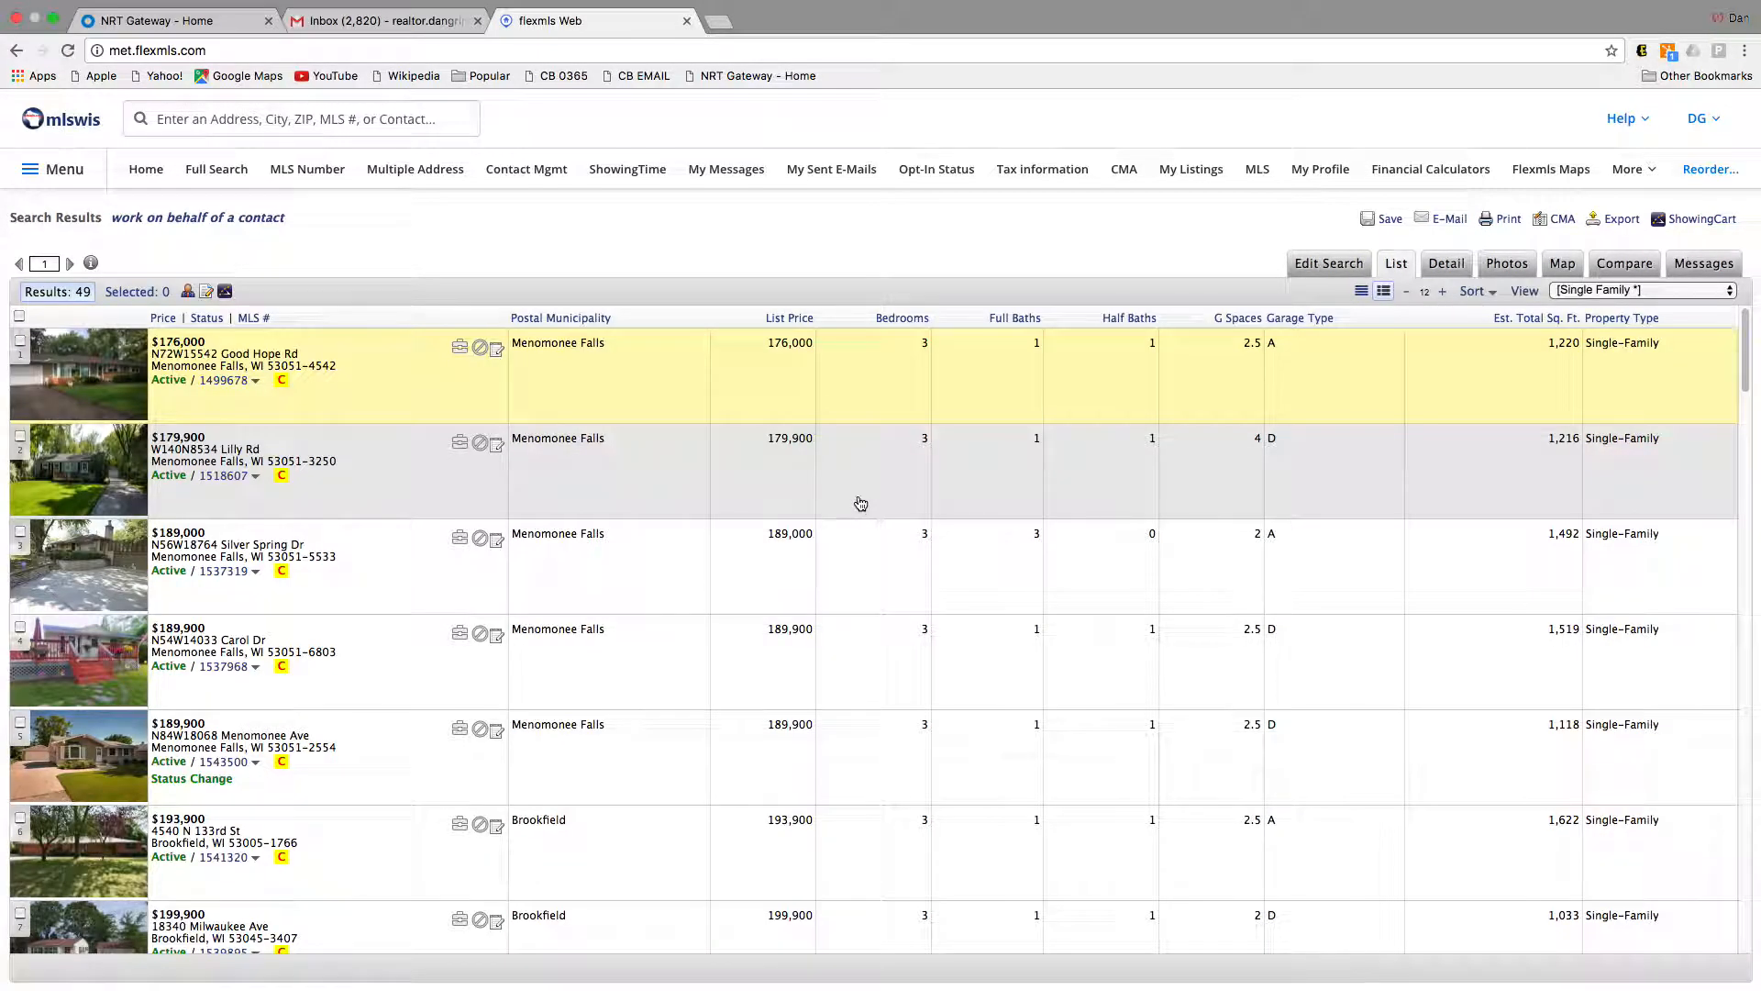
# Step: Scroll through the 49 listings across Menomonee Falls, Brookfield and Waukesha
pyautogui.scroll(-3, 336, 663)
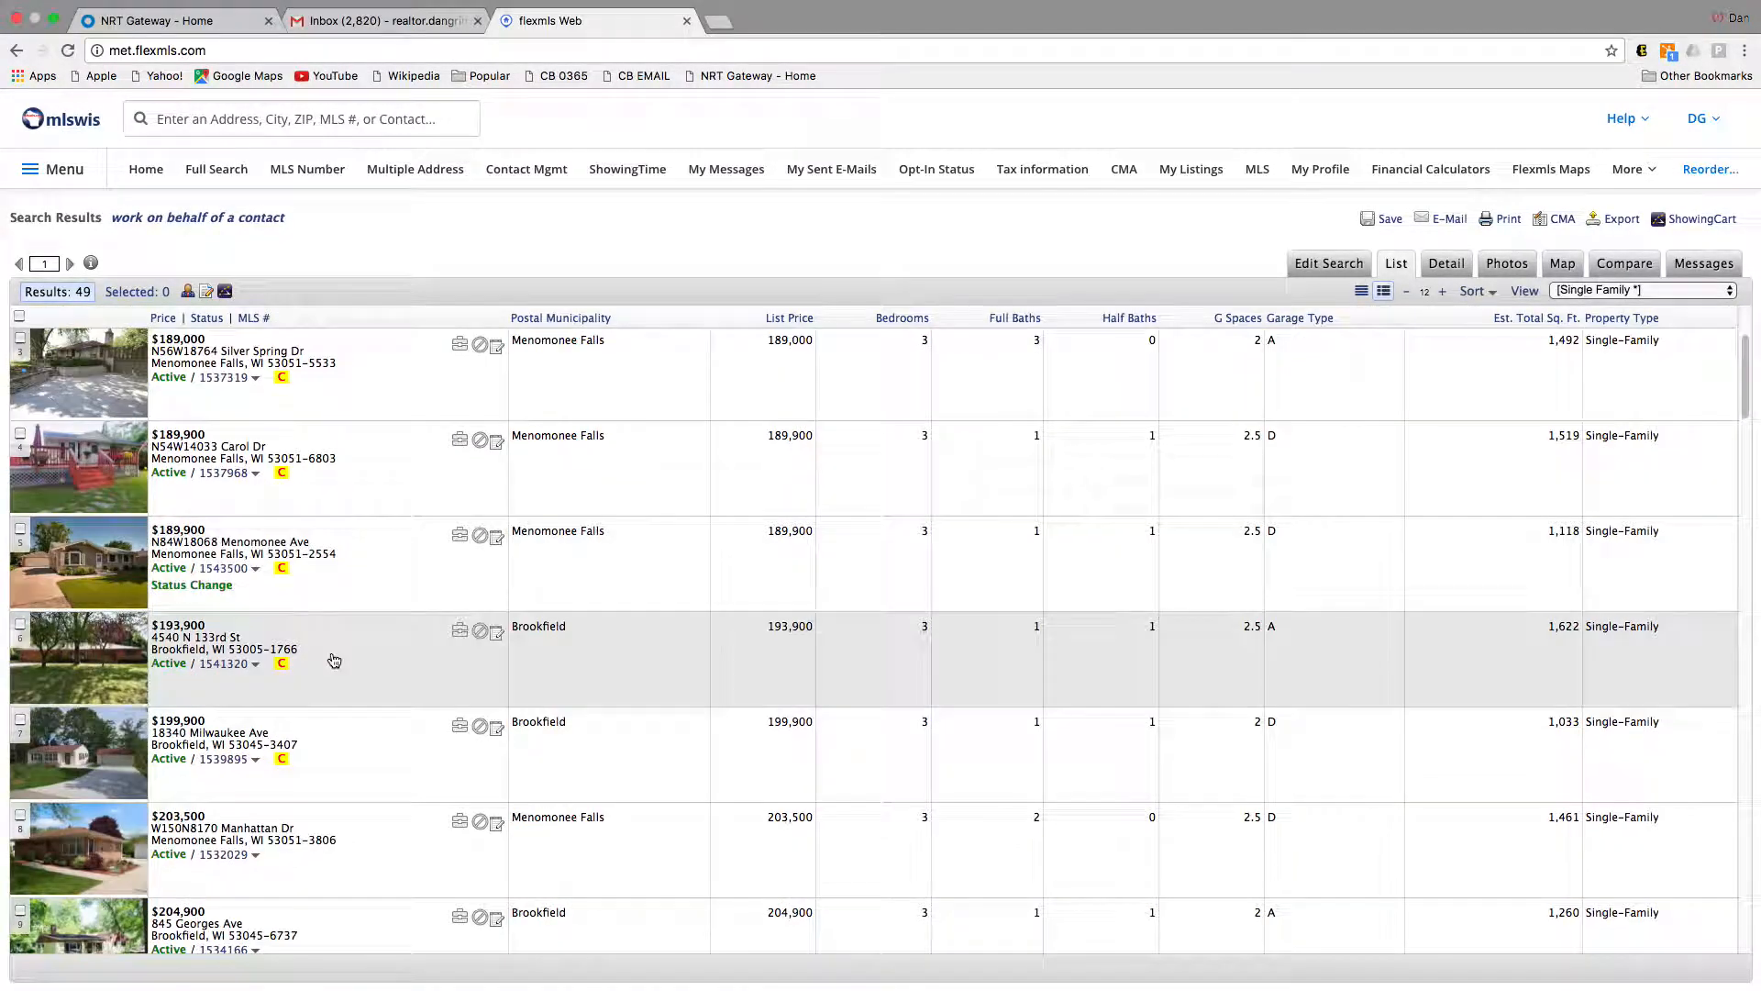
pyautogui.scroll(3, 336, 662)
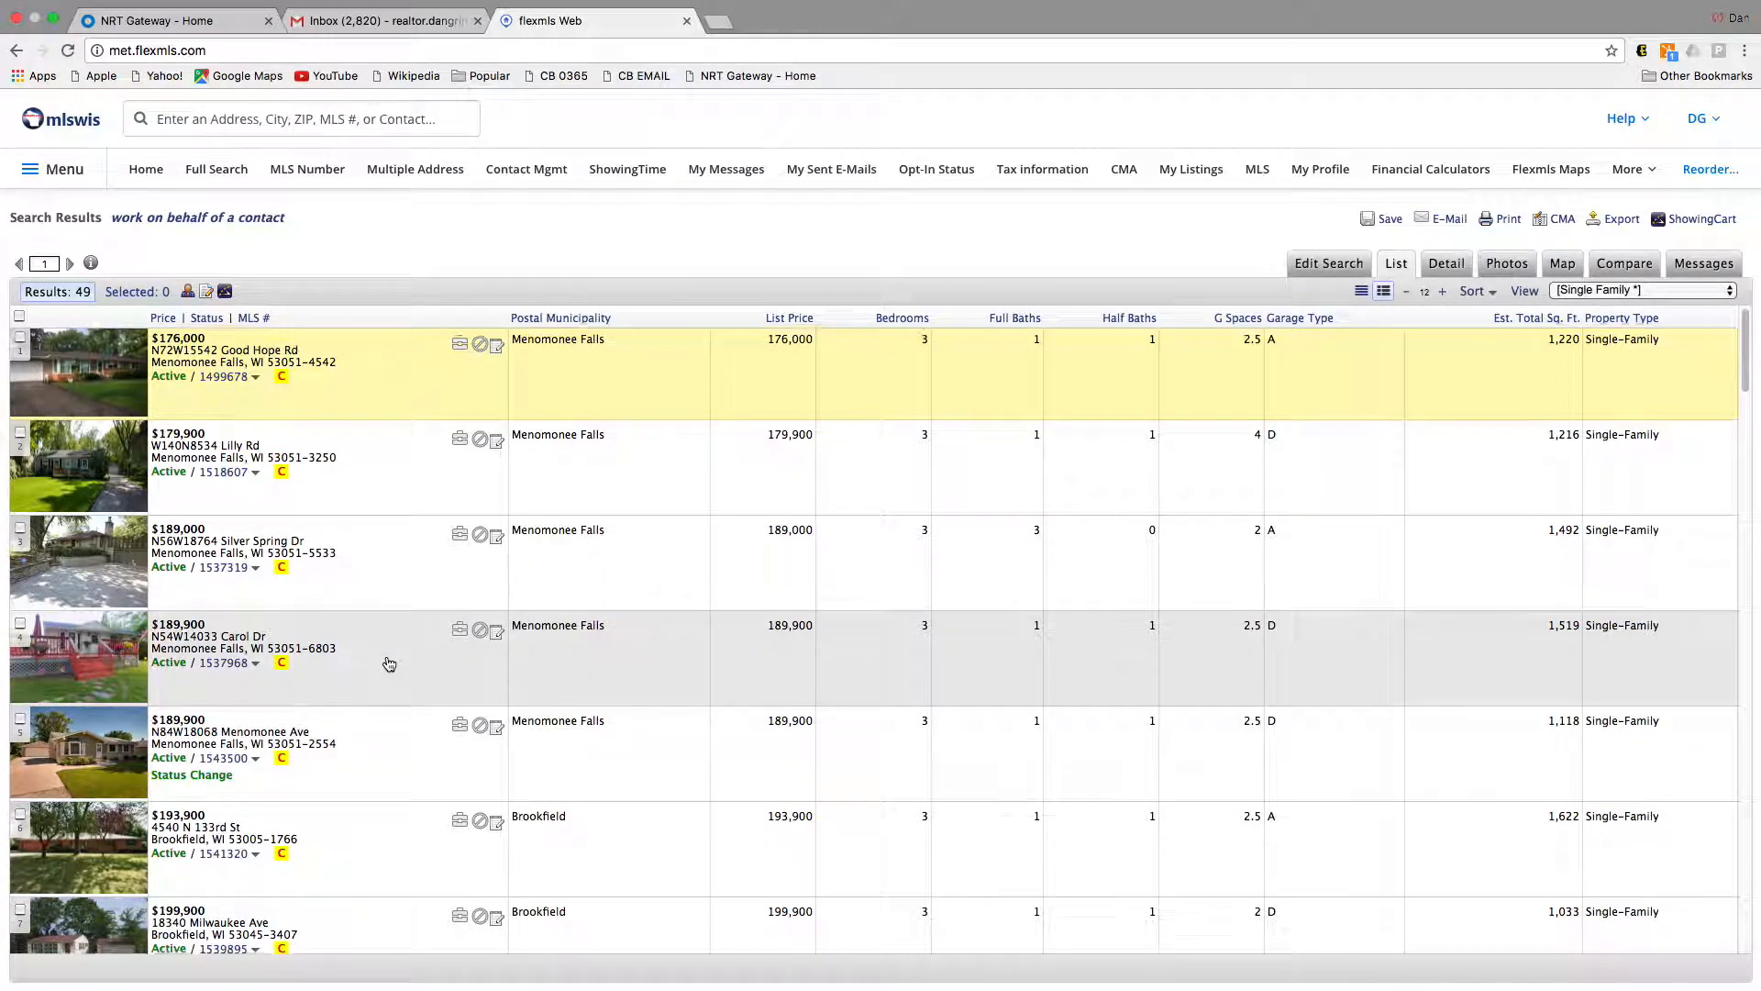
pyautogui.scroll(-3, 394, 656)
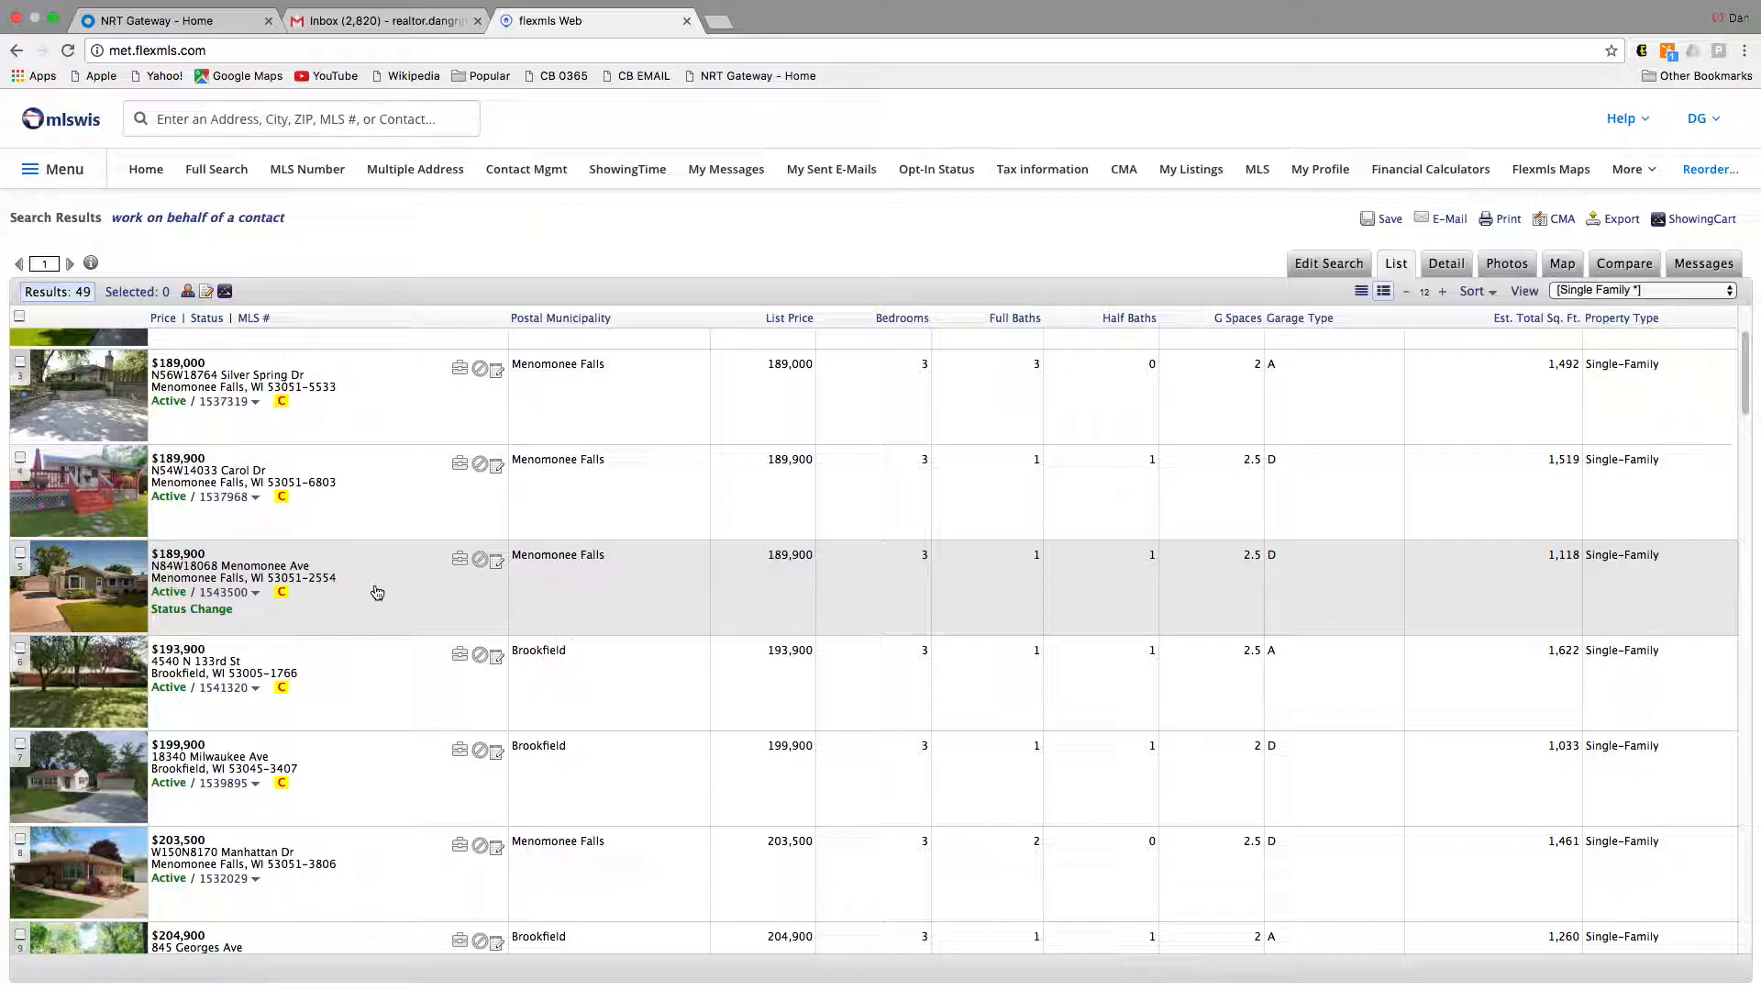
pyautogui.scroll(3, 377, 593)
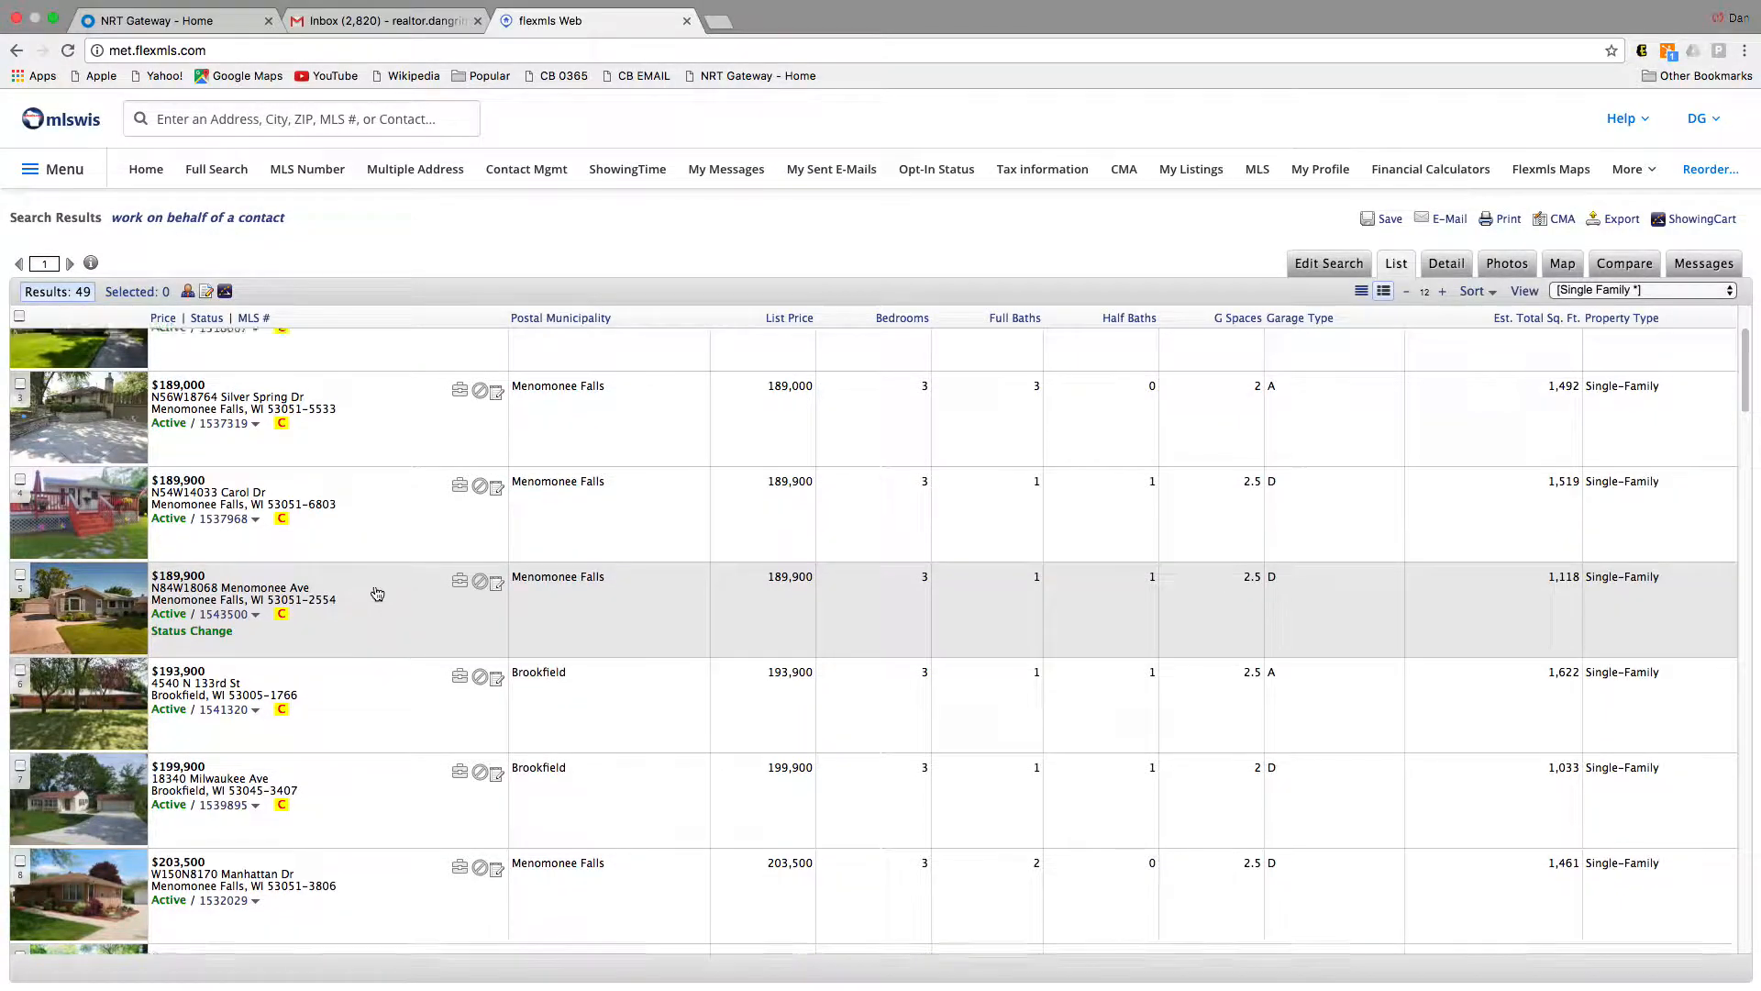
pyautogui.scroll(1, 386, 583)
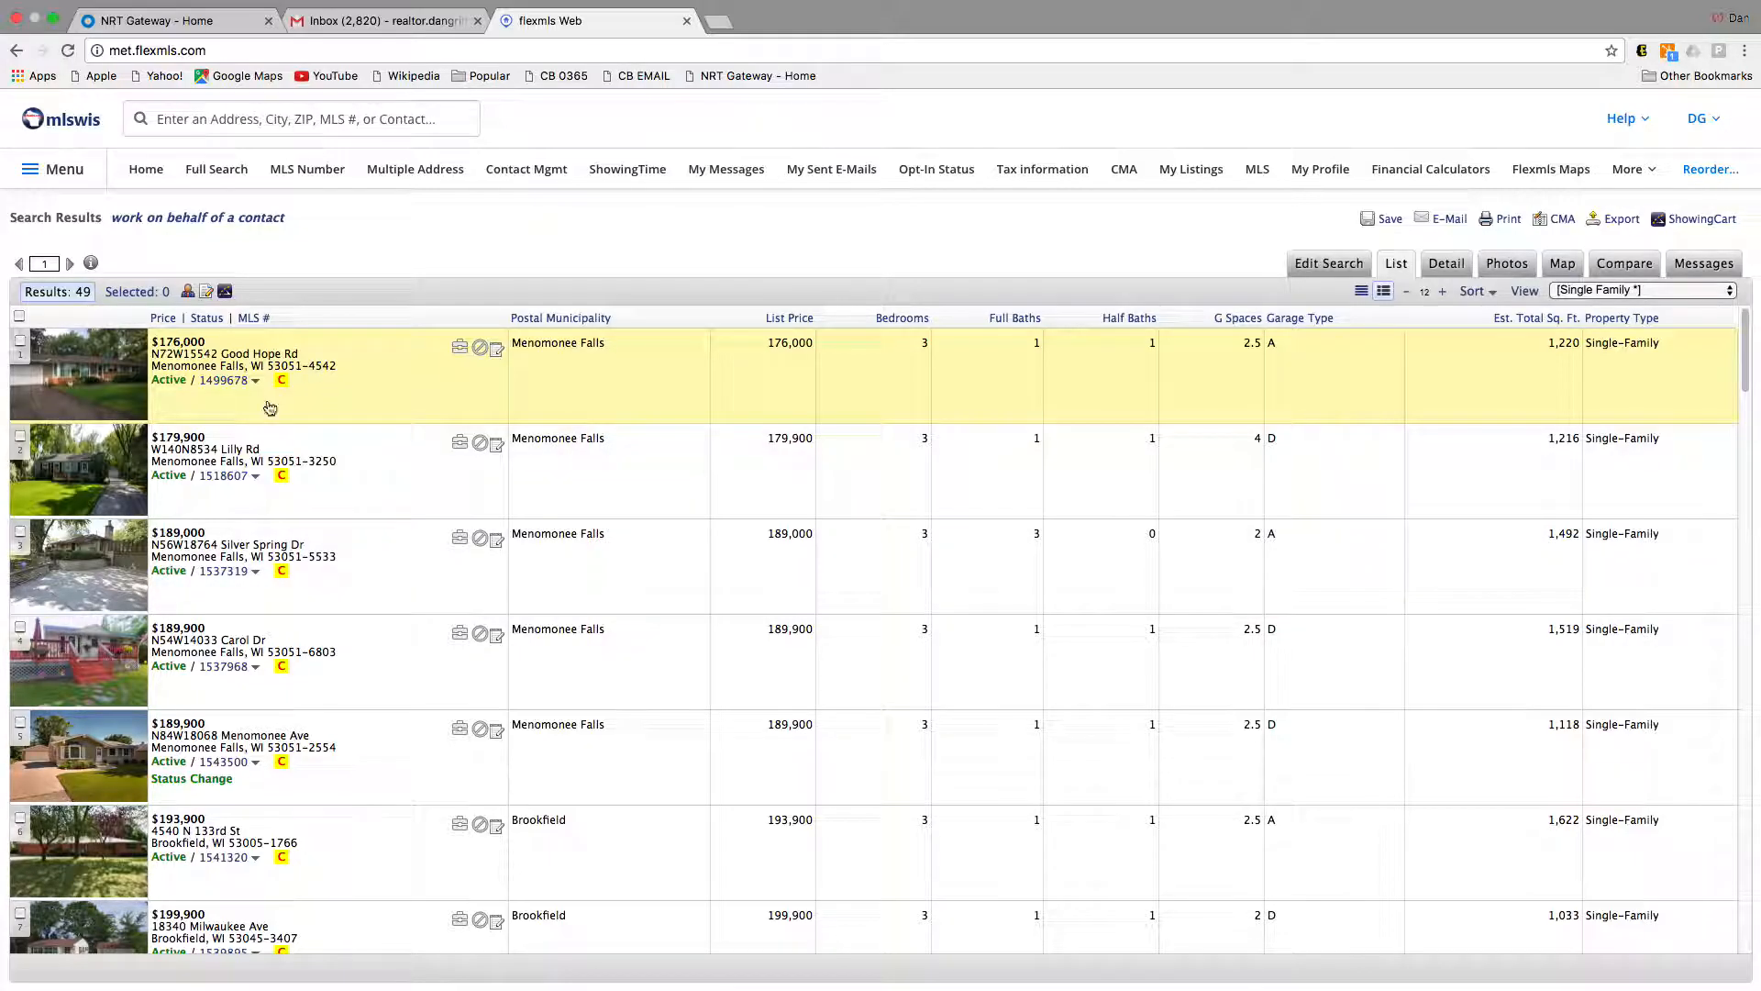
pyautogui.scroll(-4, 282, 655)
pyautogui.scroll(-15, 281, 655)
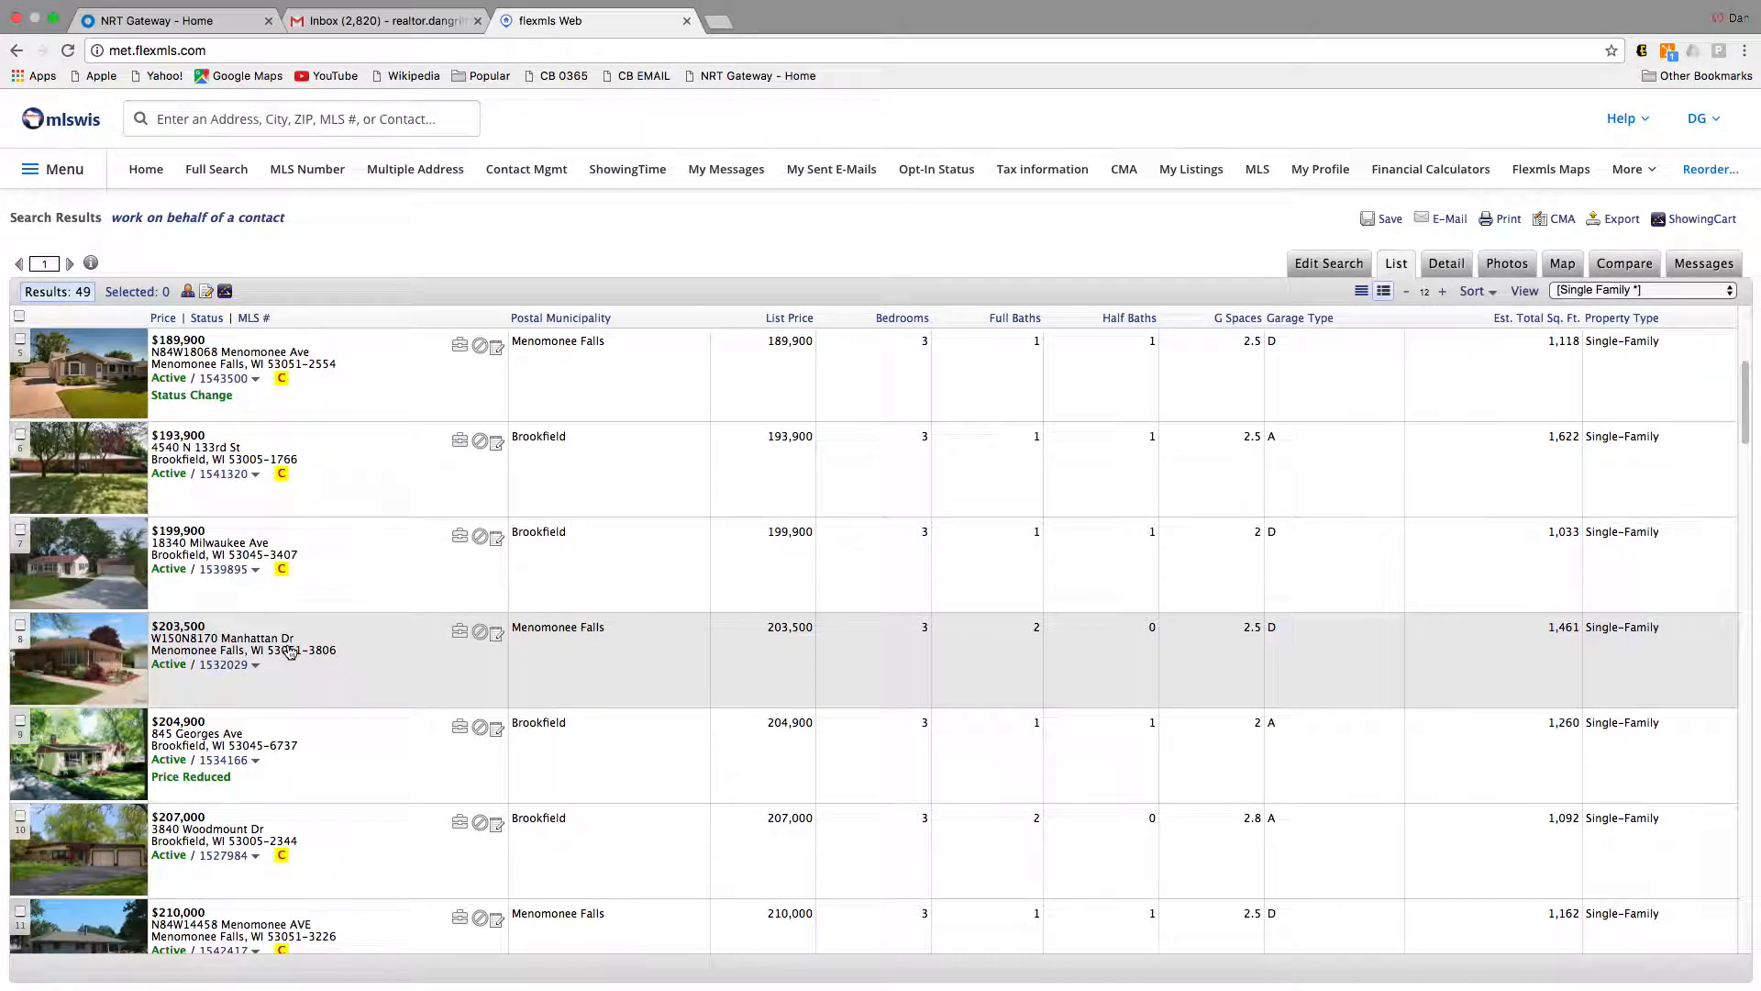
pyautogui.scroll(-6, 331, 666)
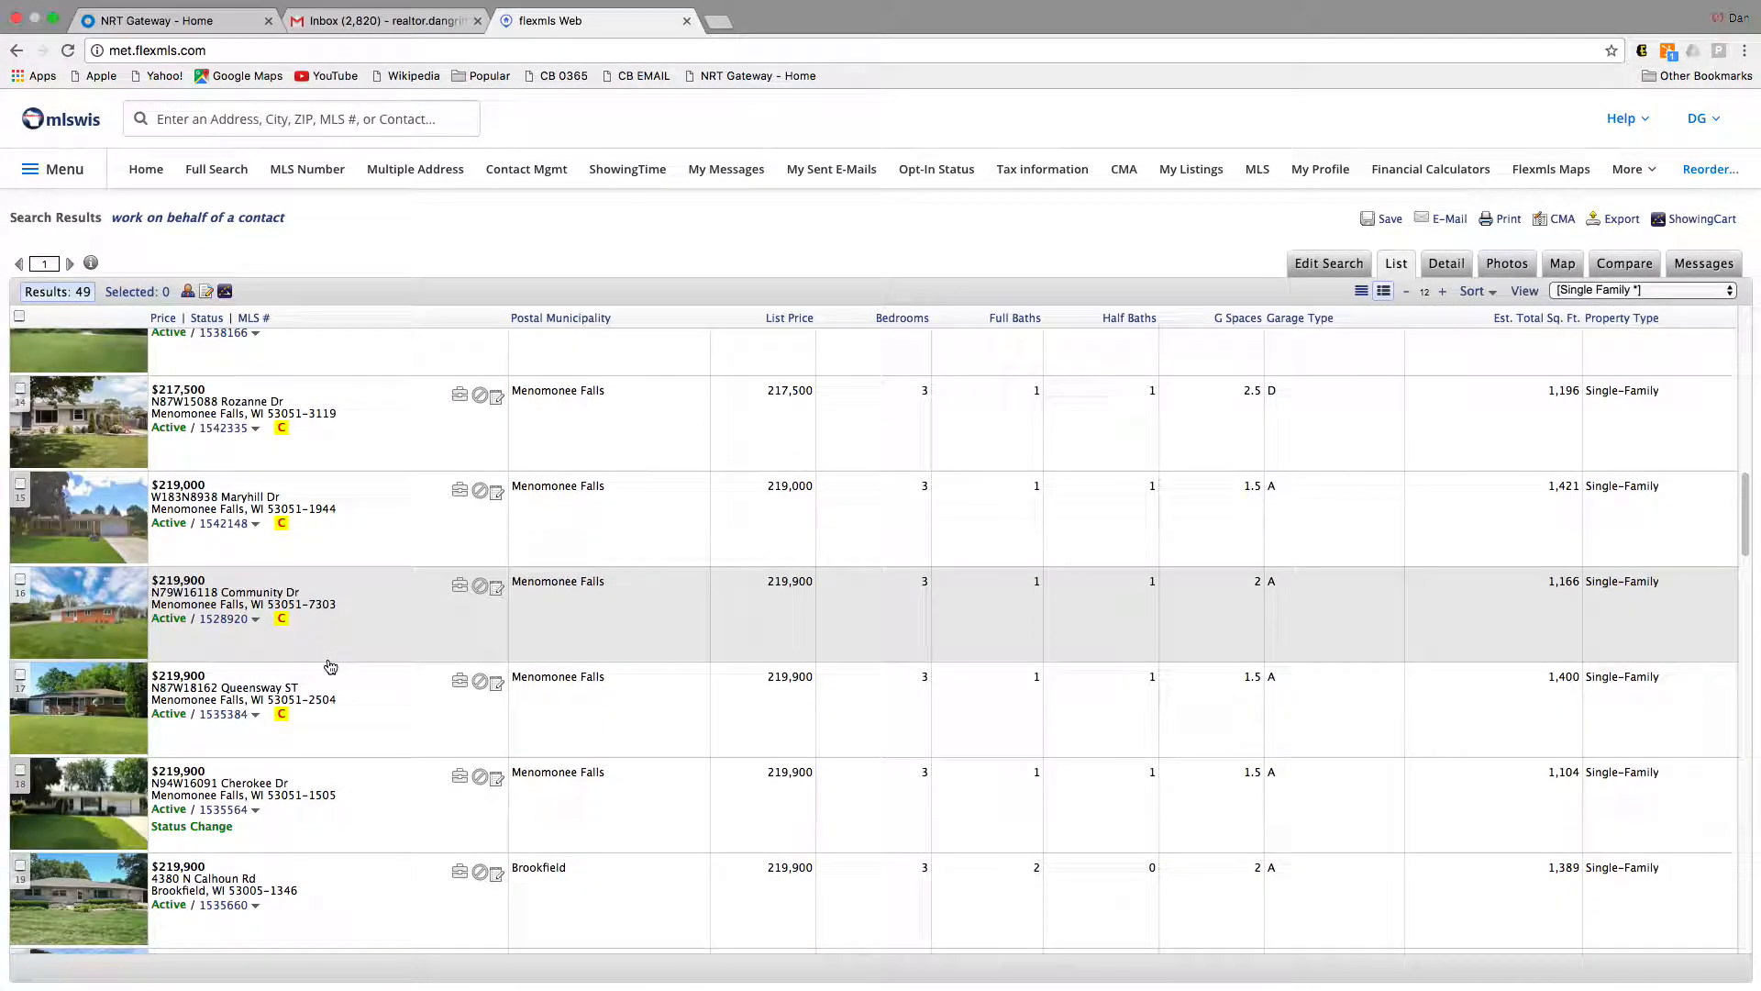
pyautogui.scroll(1, 377, 673)
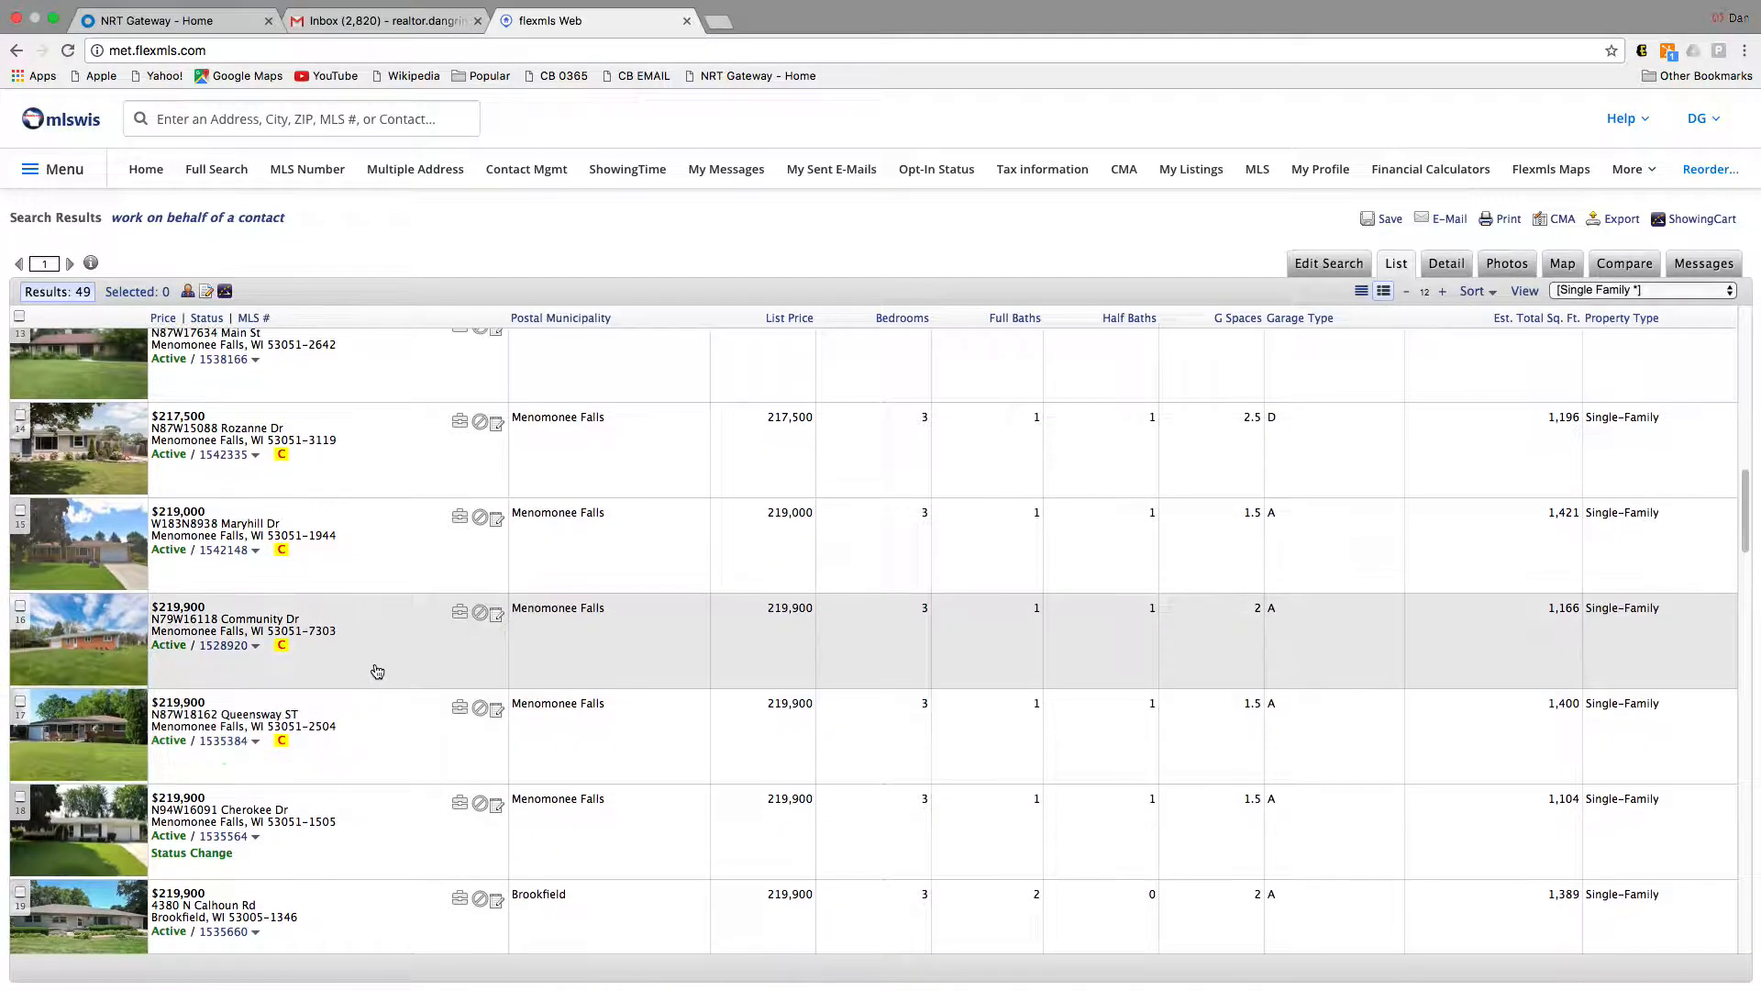
pyautogui.scroll(-10, 361, 514)
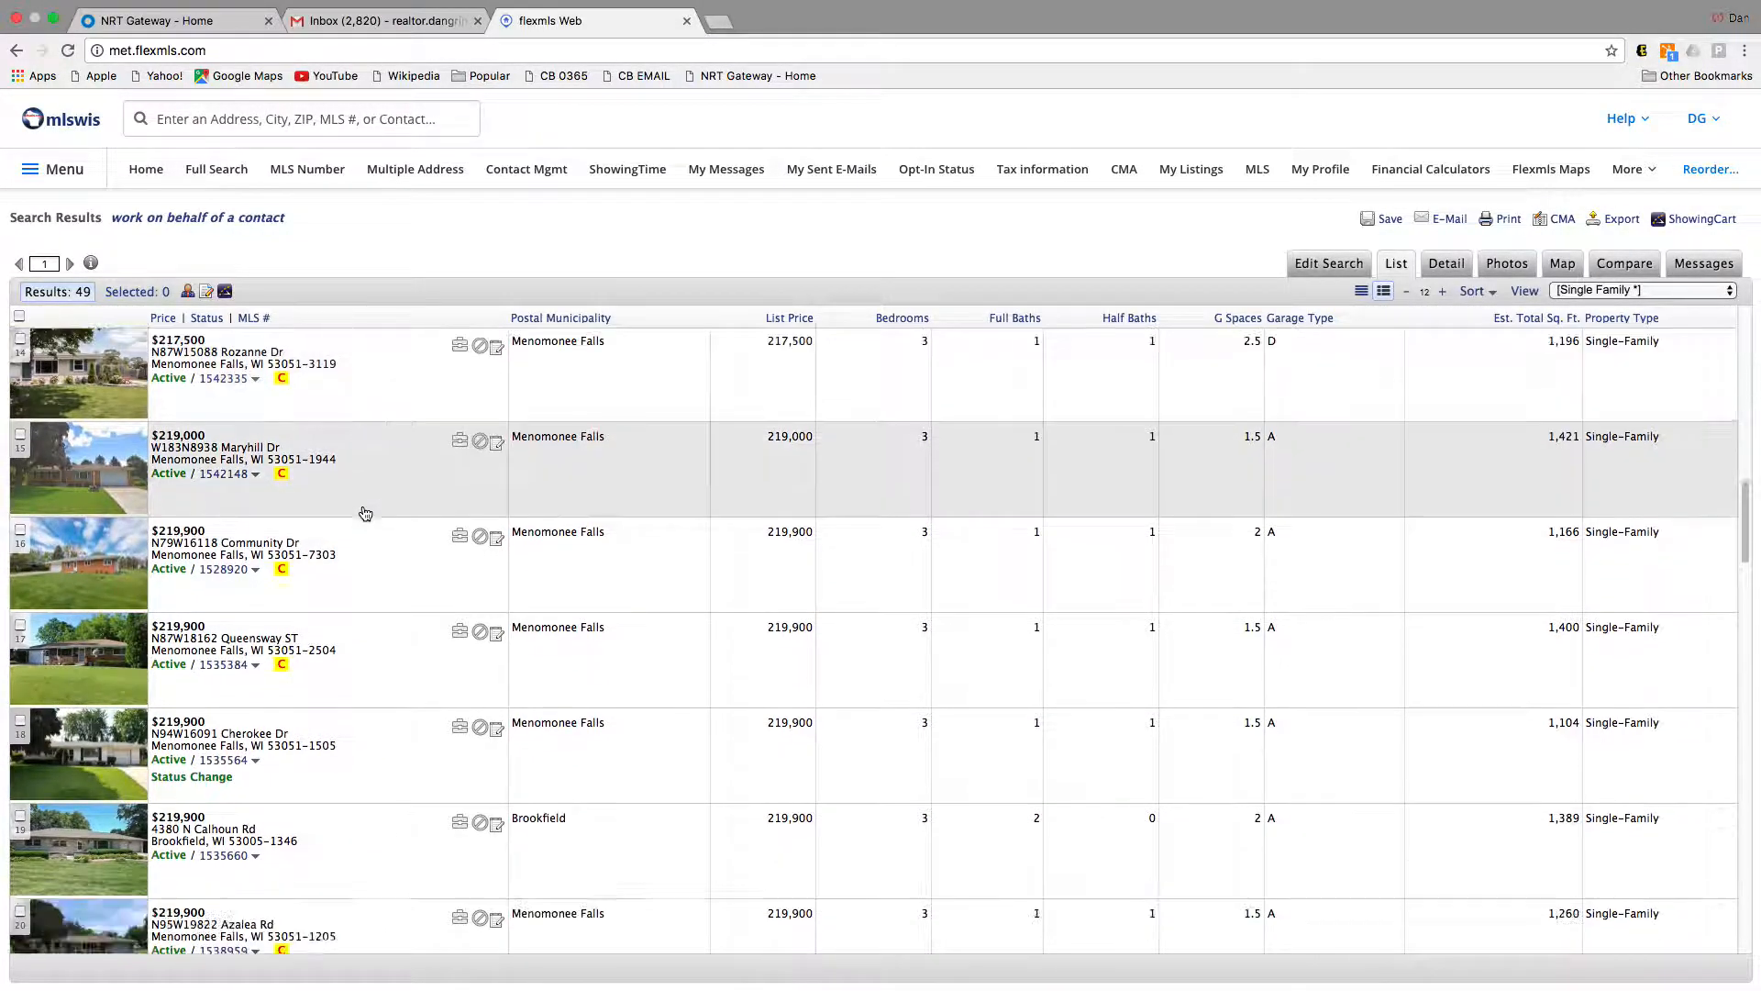
pyautogui.scroll(-14, 362, 525)
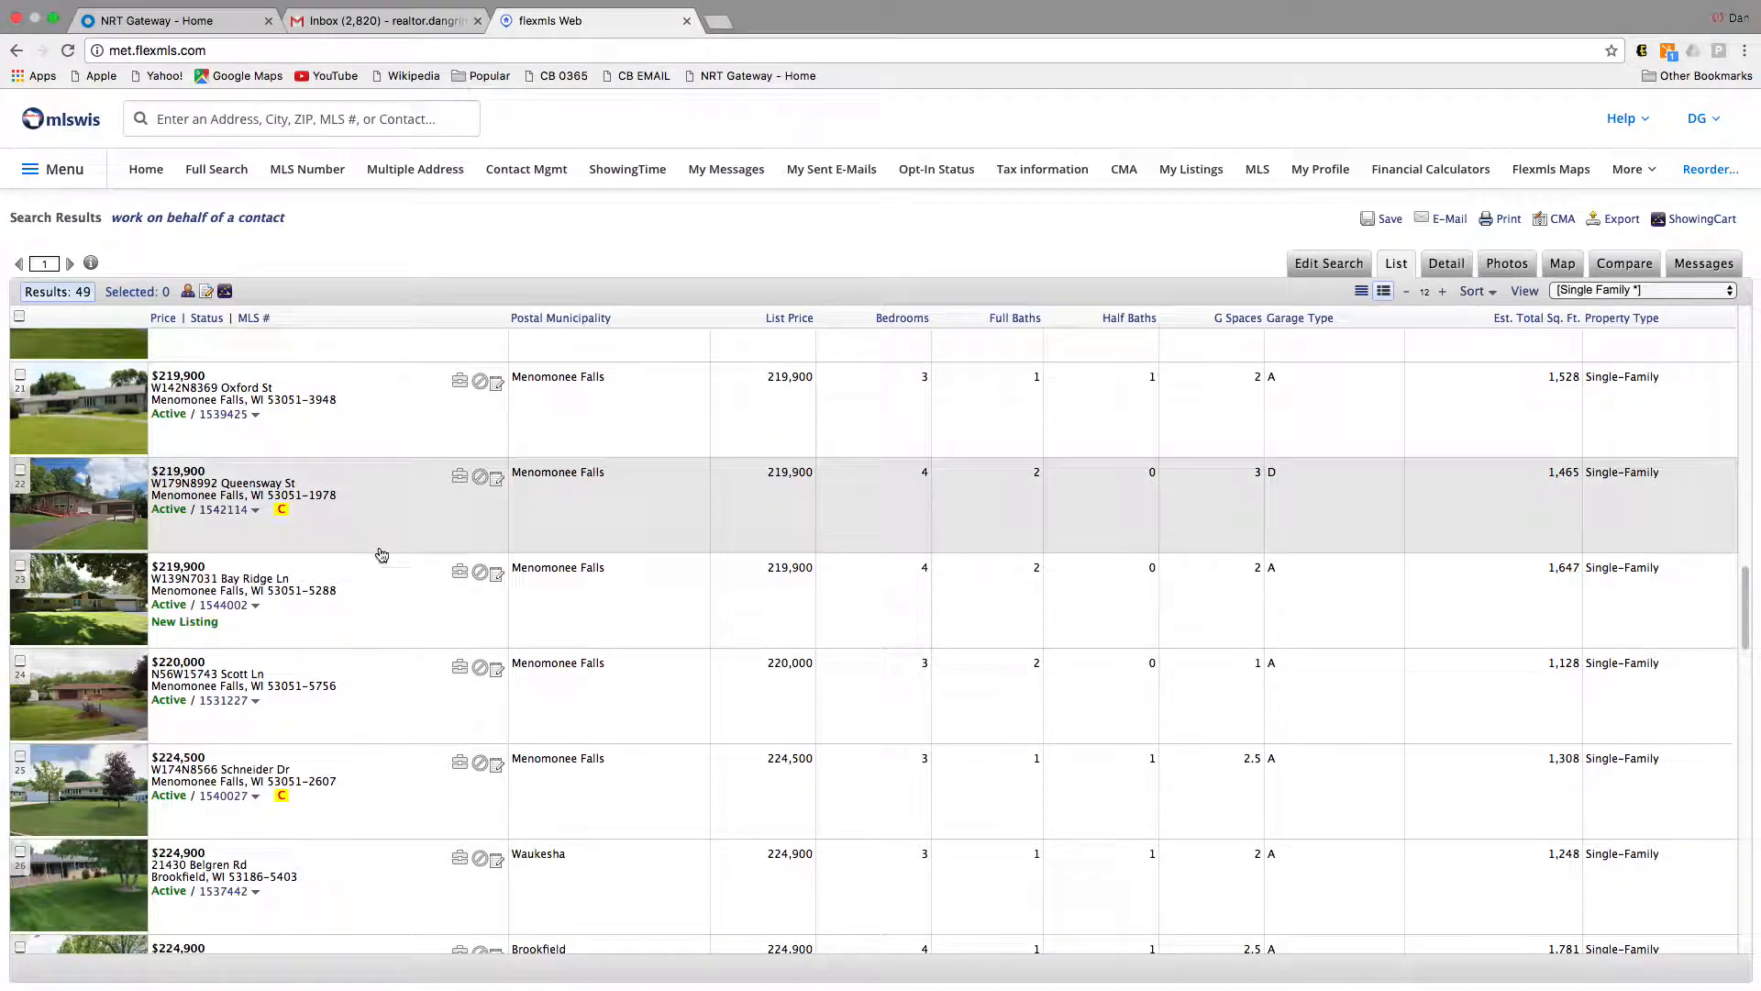
pyautogui.scroll(-20, 385, 566)
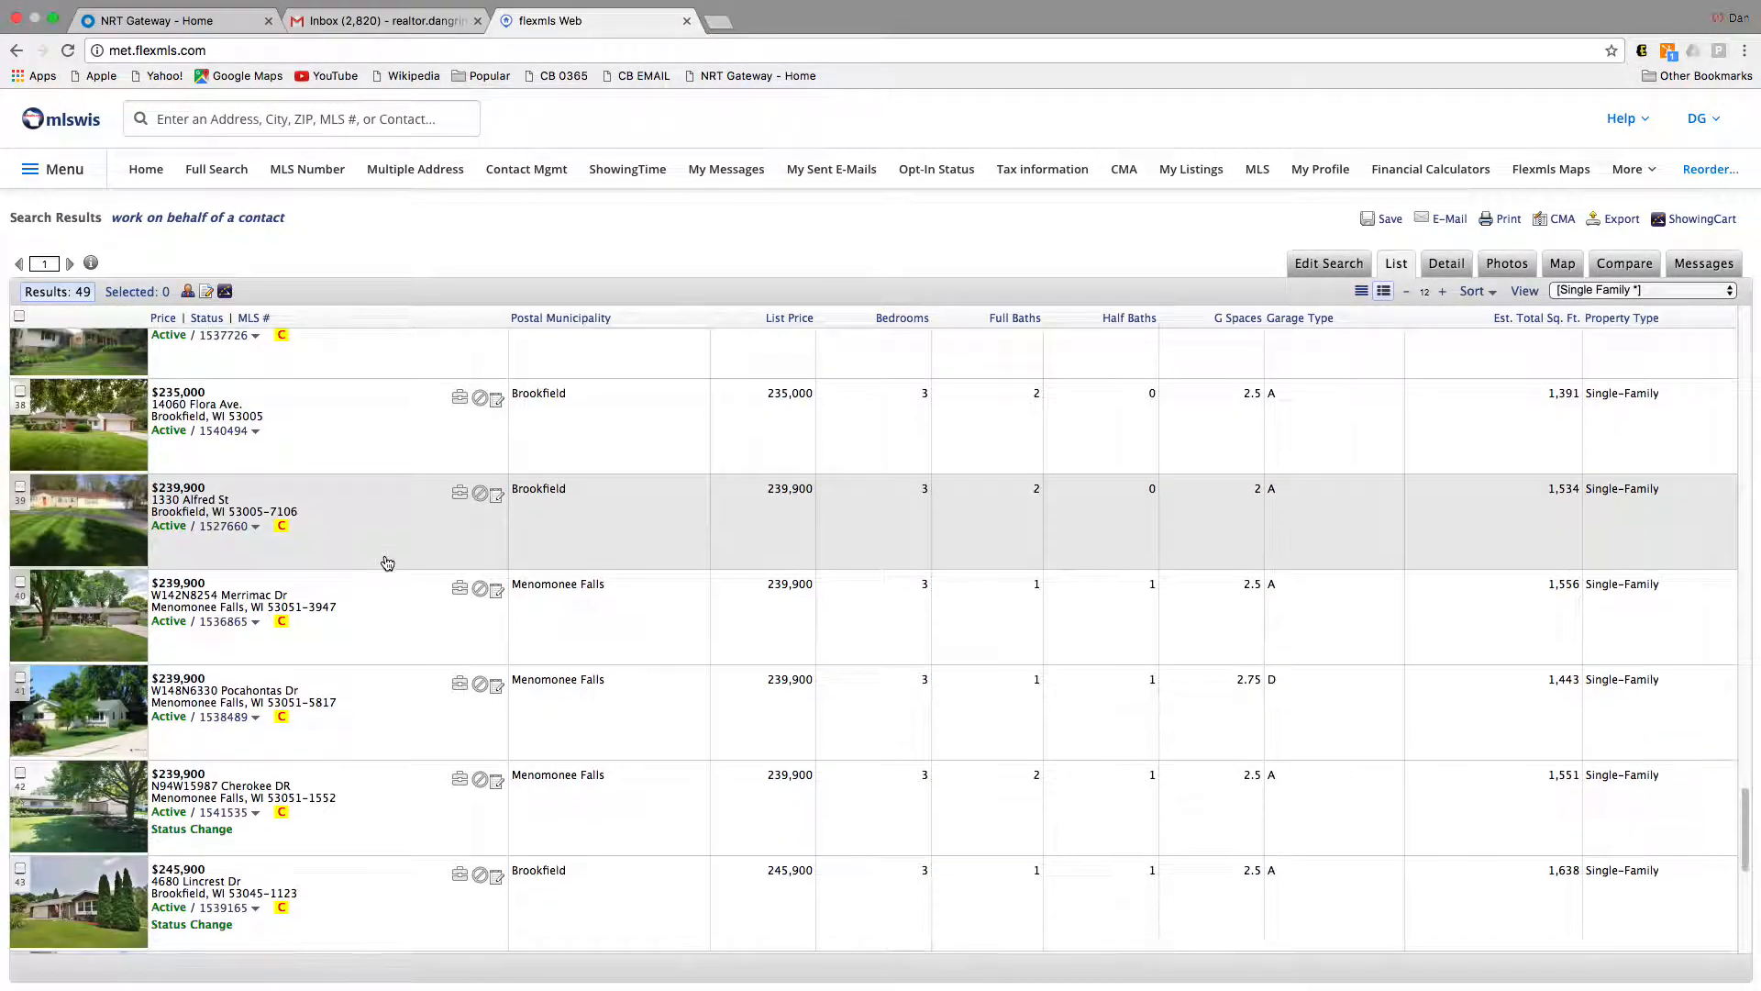
pyautogui.scroll(-12, 387, 562)
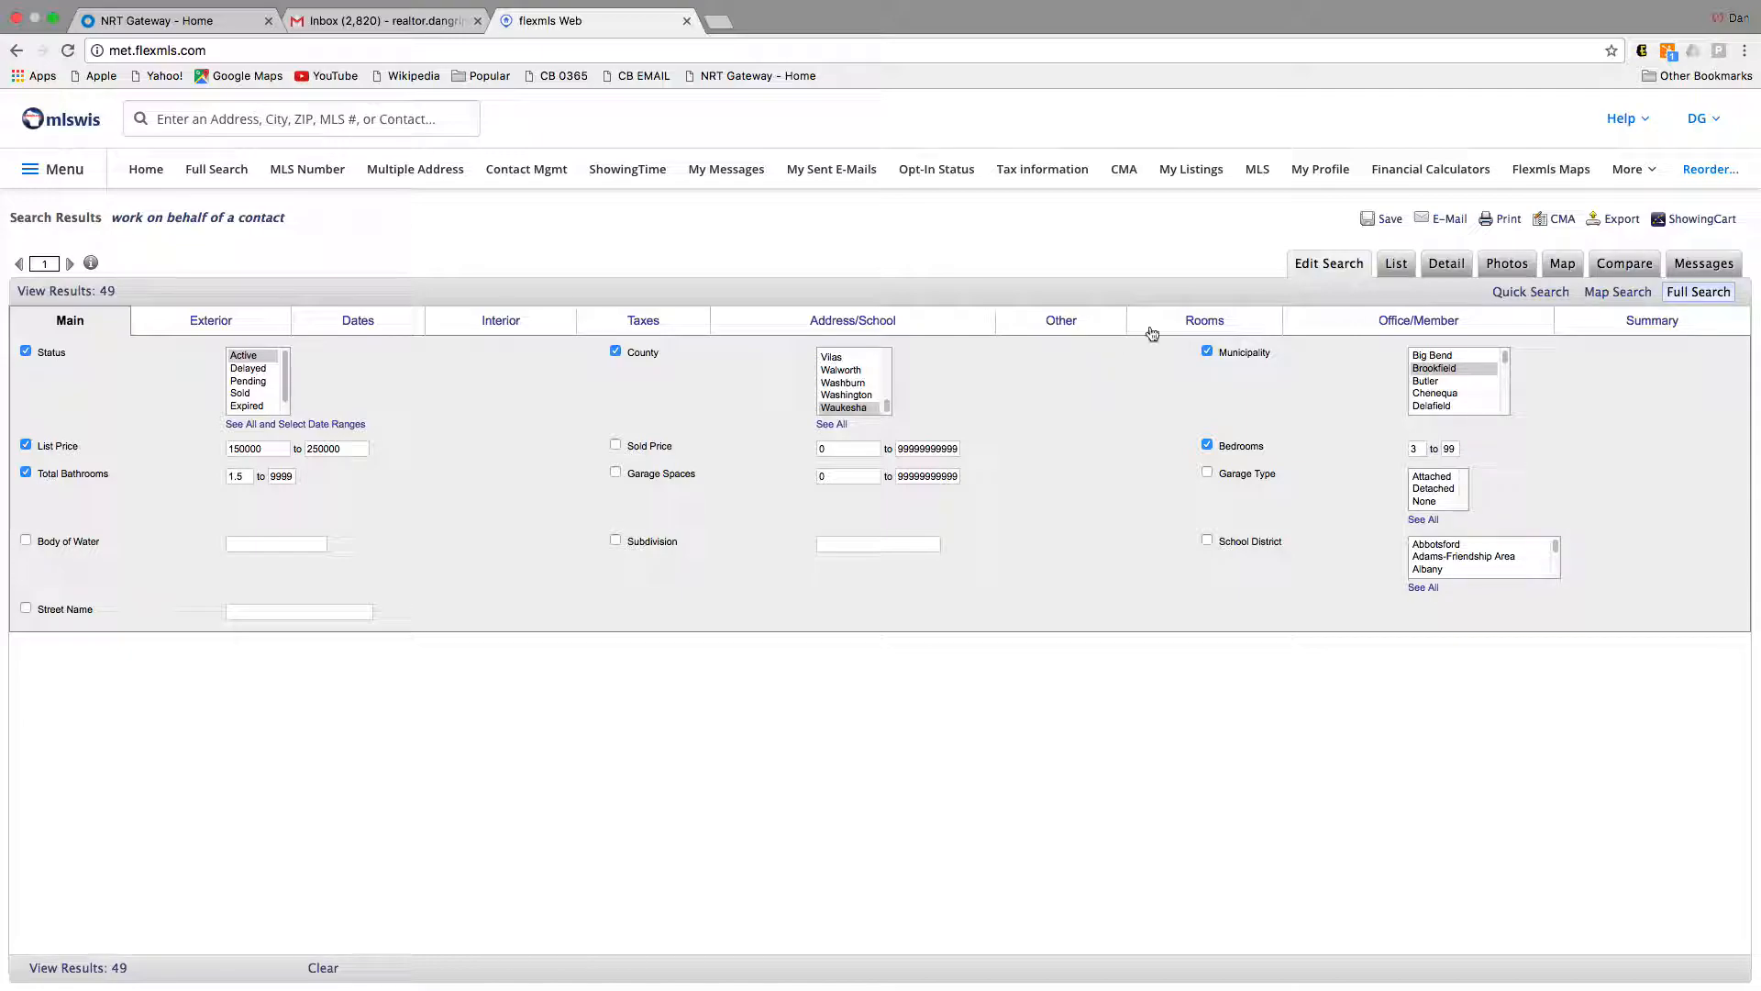
# Step: In Quick Search, add a Contingent field set to exclude listings With Offer
pyautogui.click(1520, 296)
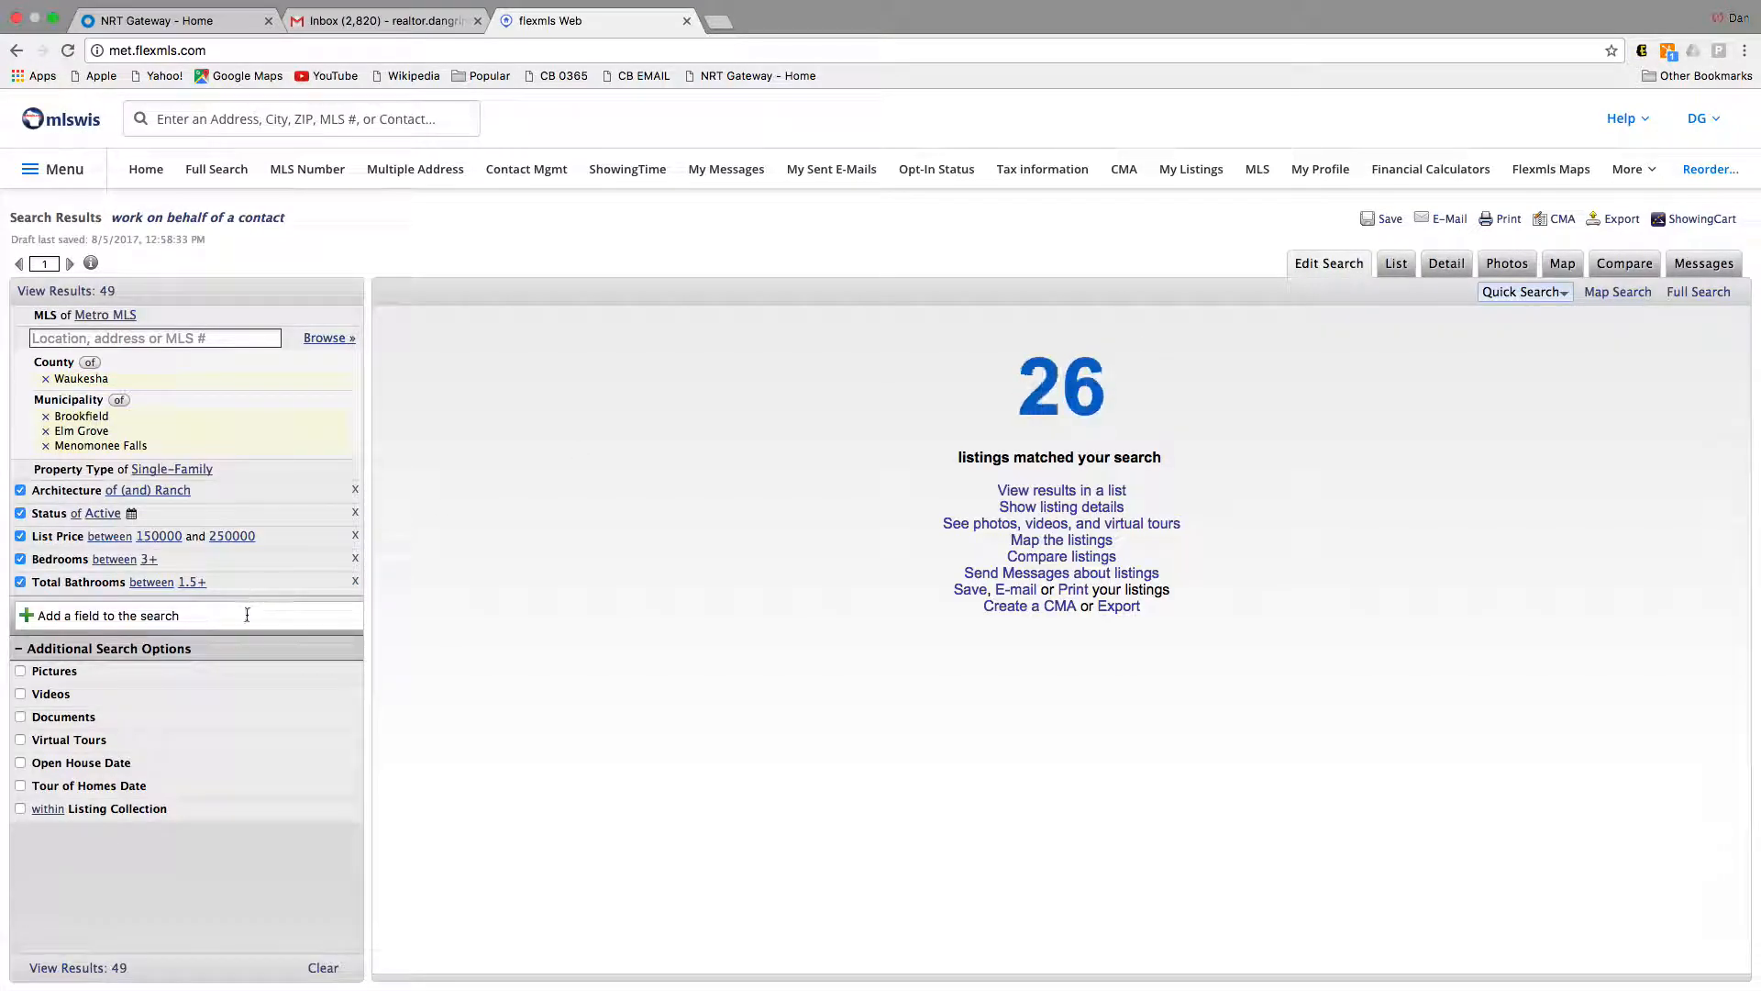
pyautogui.click(159, 613)
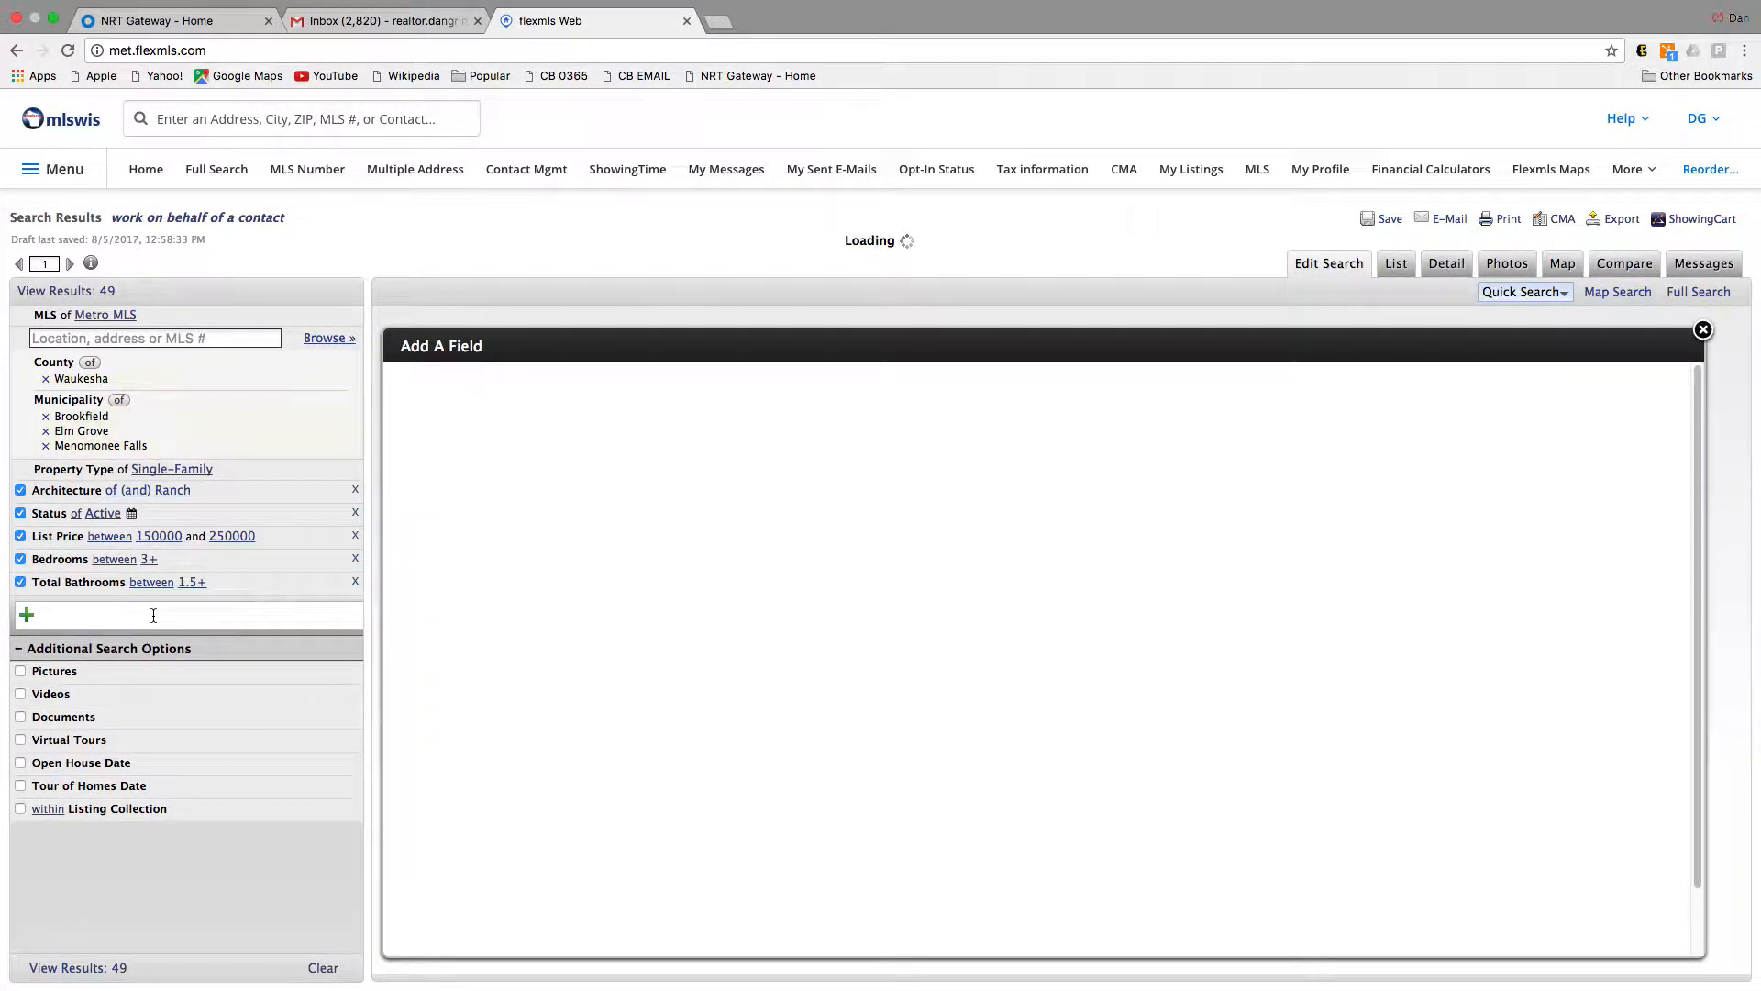
pyautogui.write('contin')
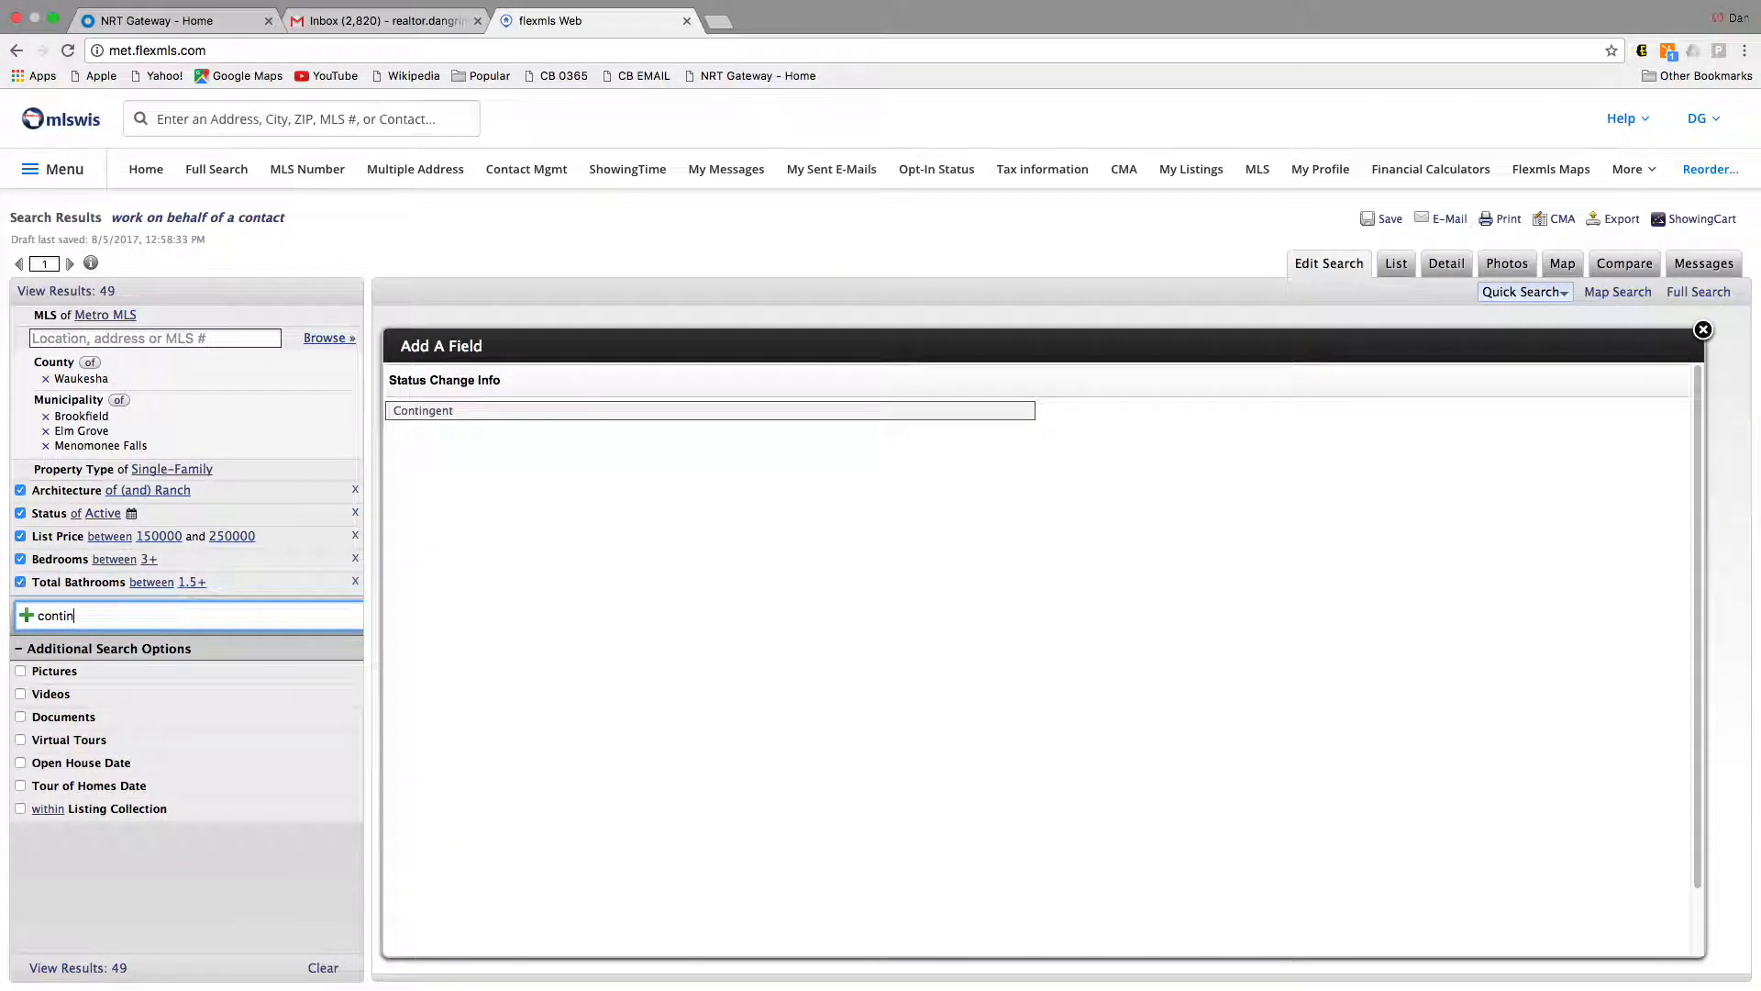
pyautogui.click(453, 414)
pyautogui.click(70, 622)
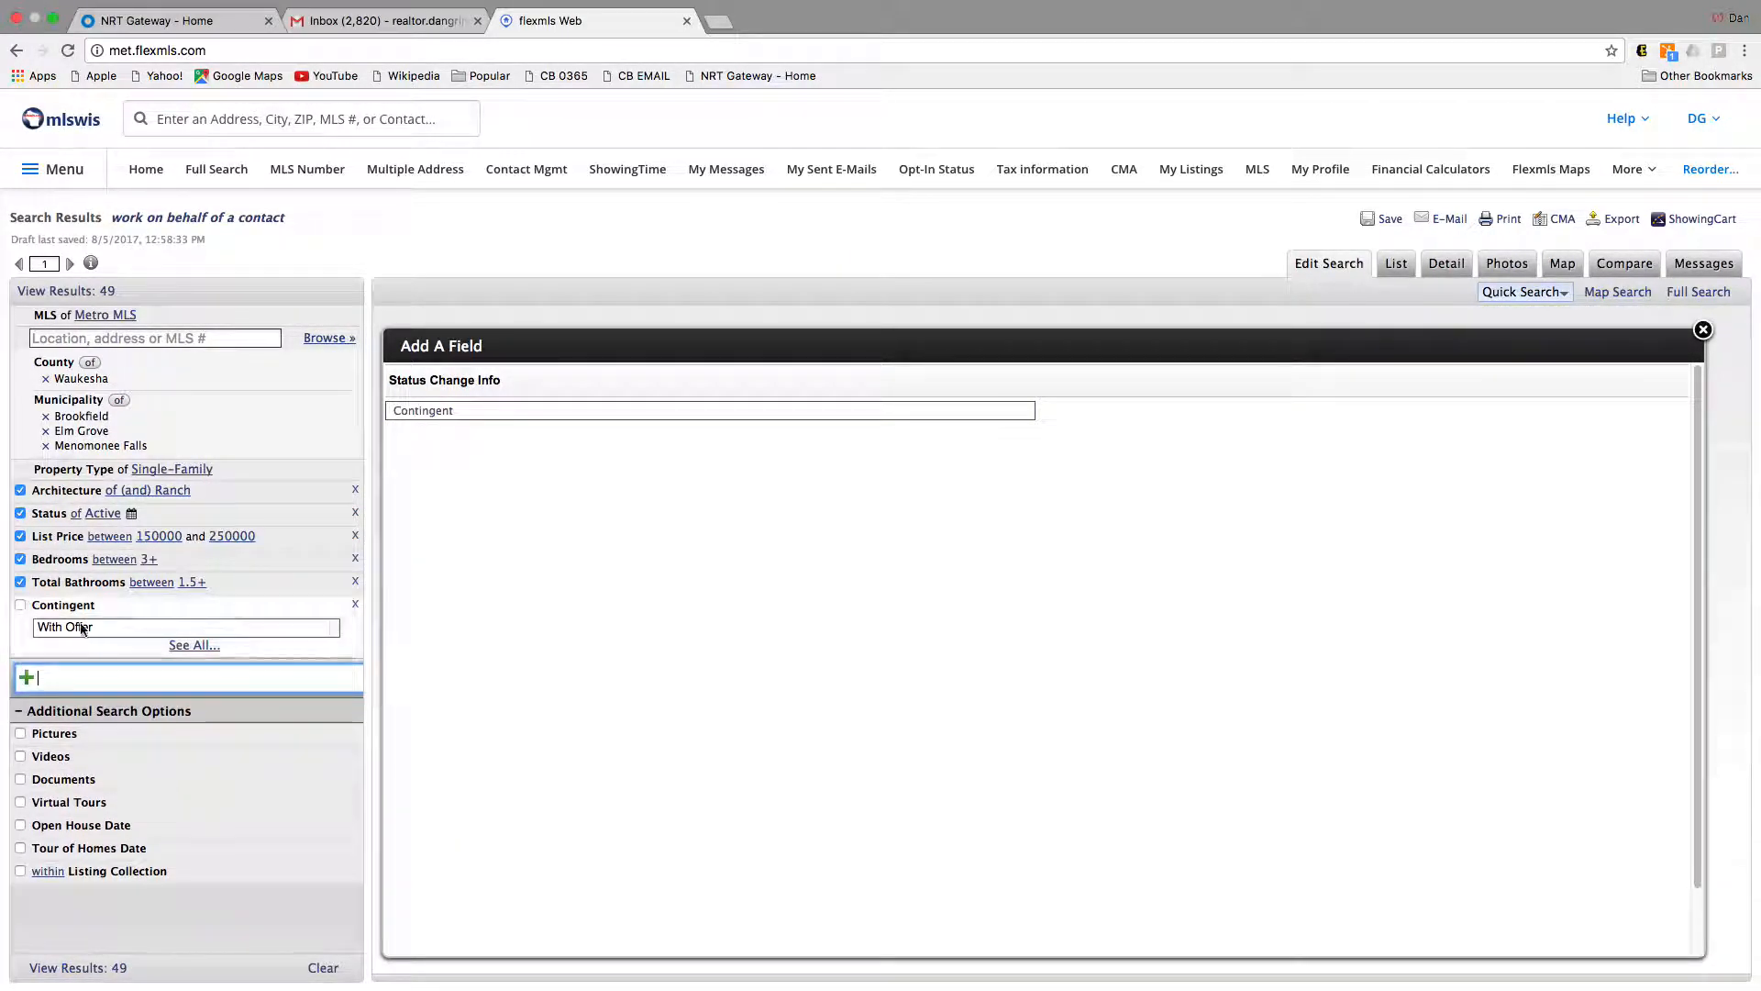
pyautogui.click(104, 607)
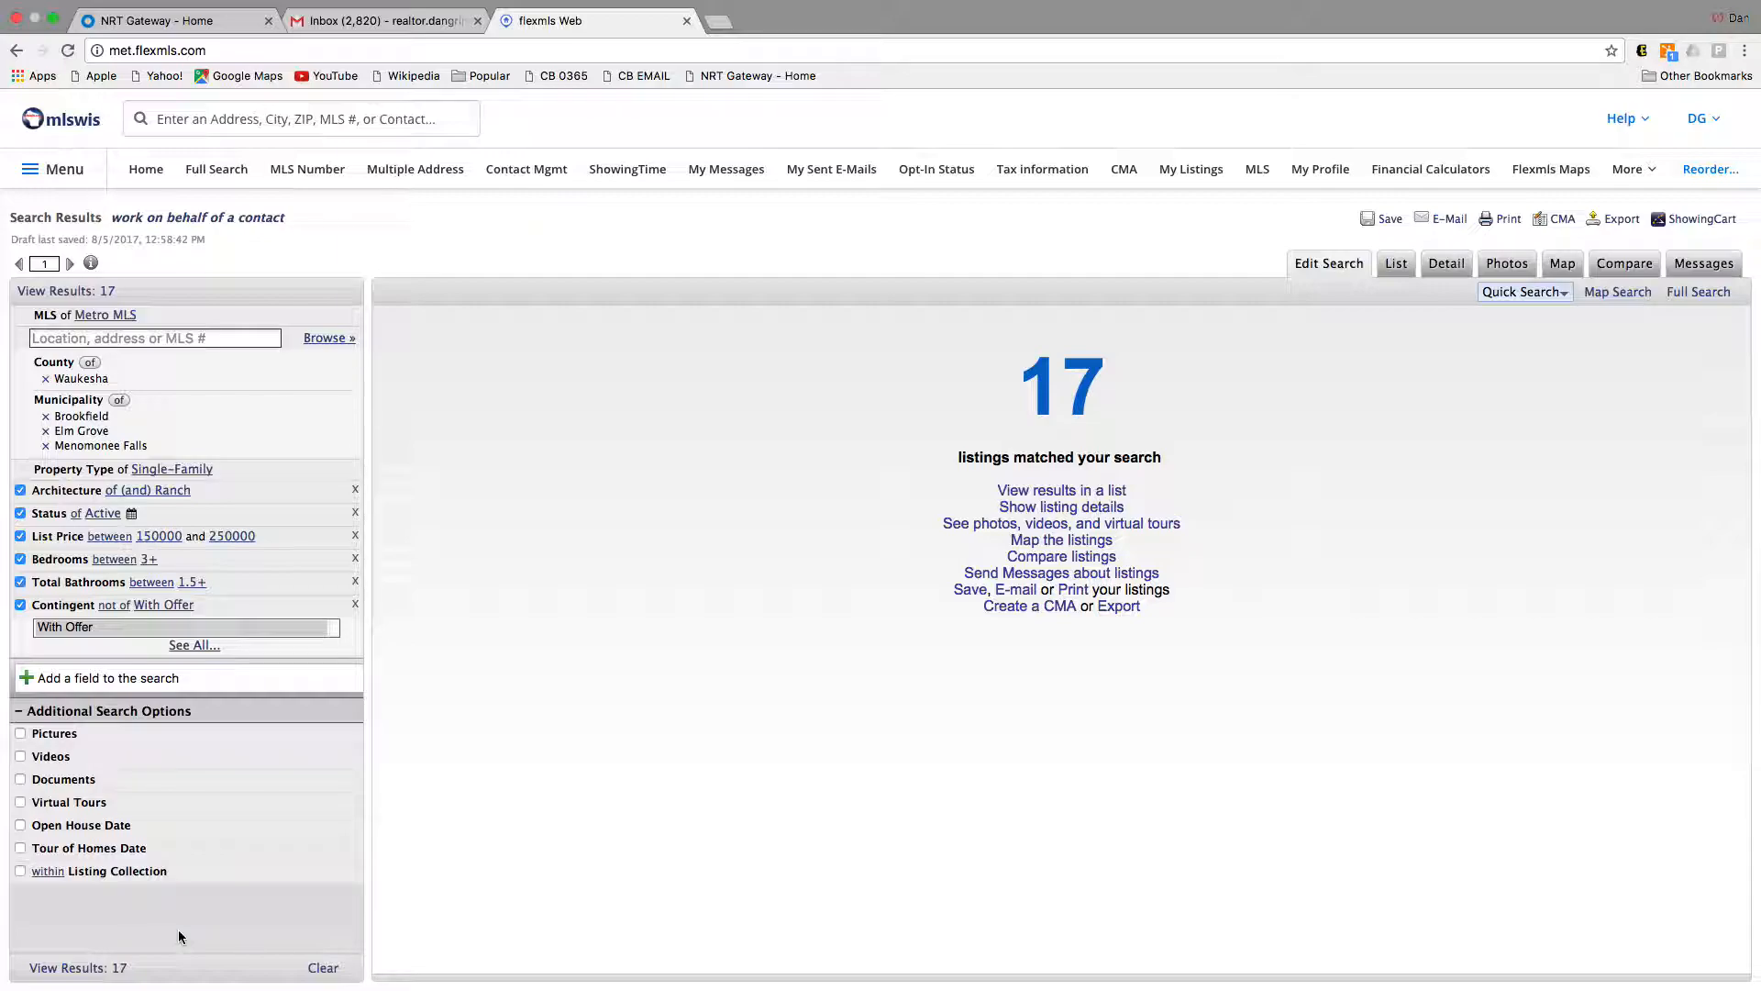
# Step: Add an In foreclosure/REO field set to exclude those listings
pyautogui.click(109, 677)
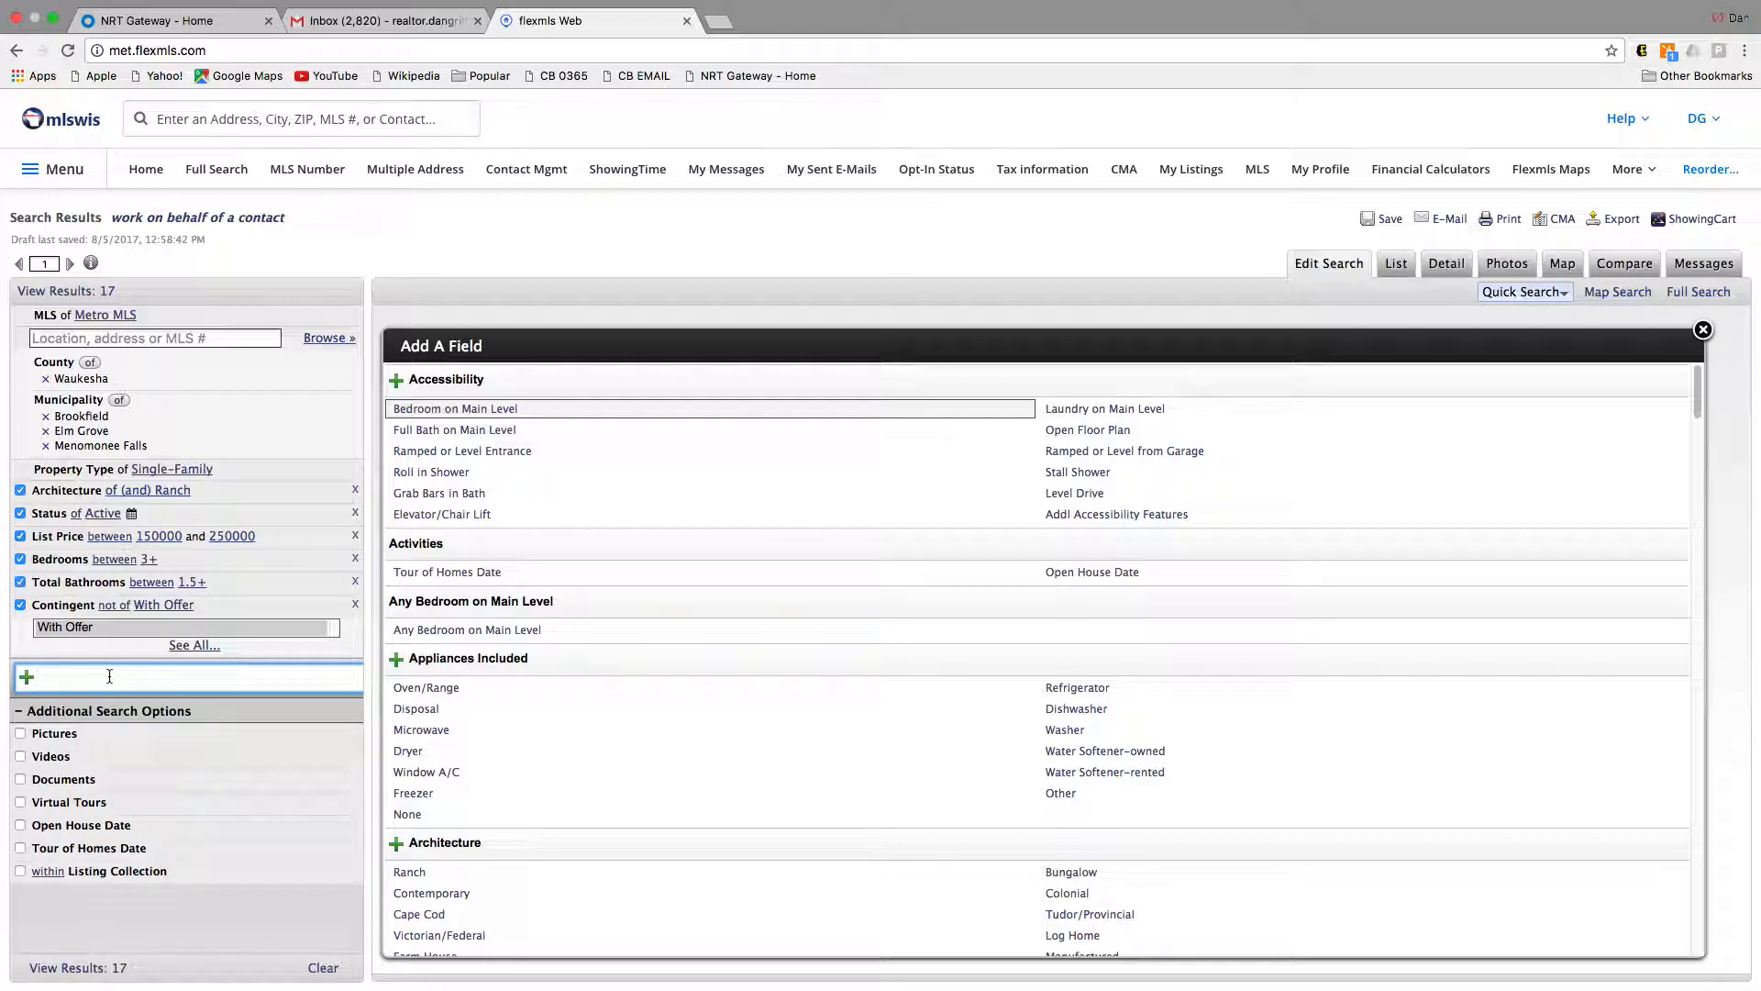
pyautogui.write('fore')
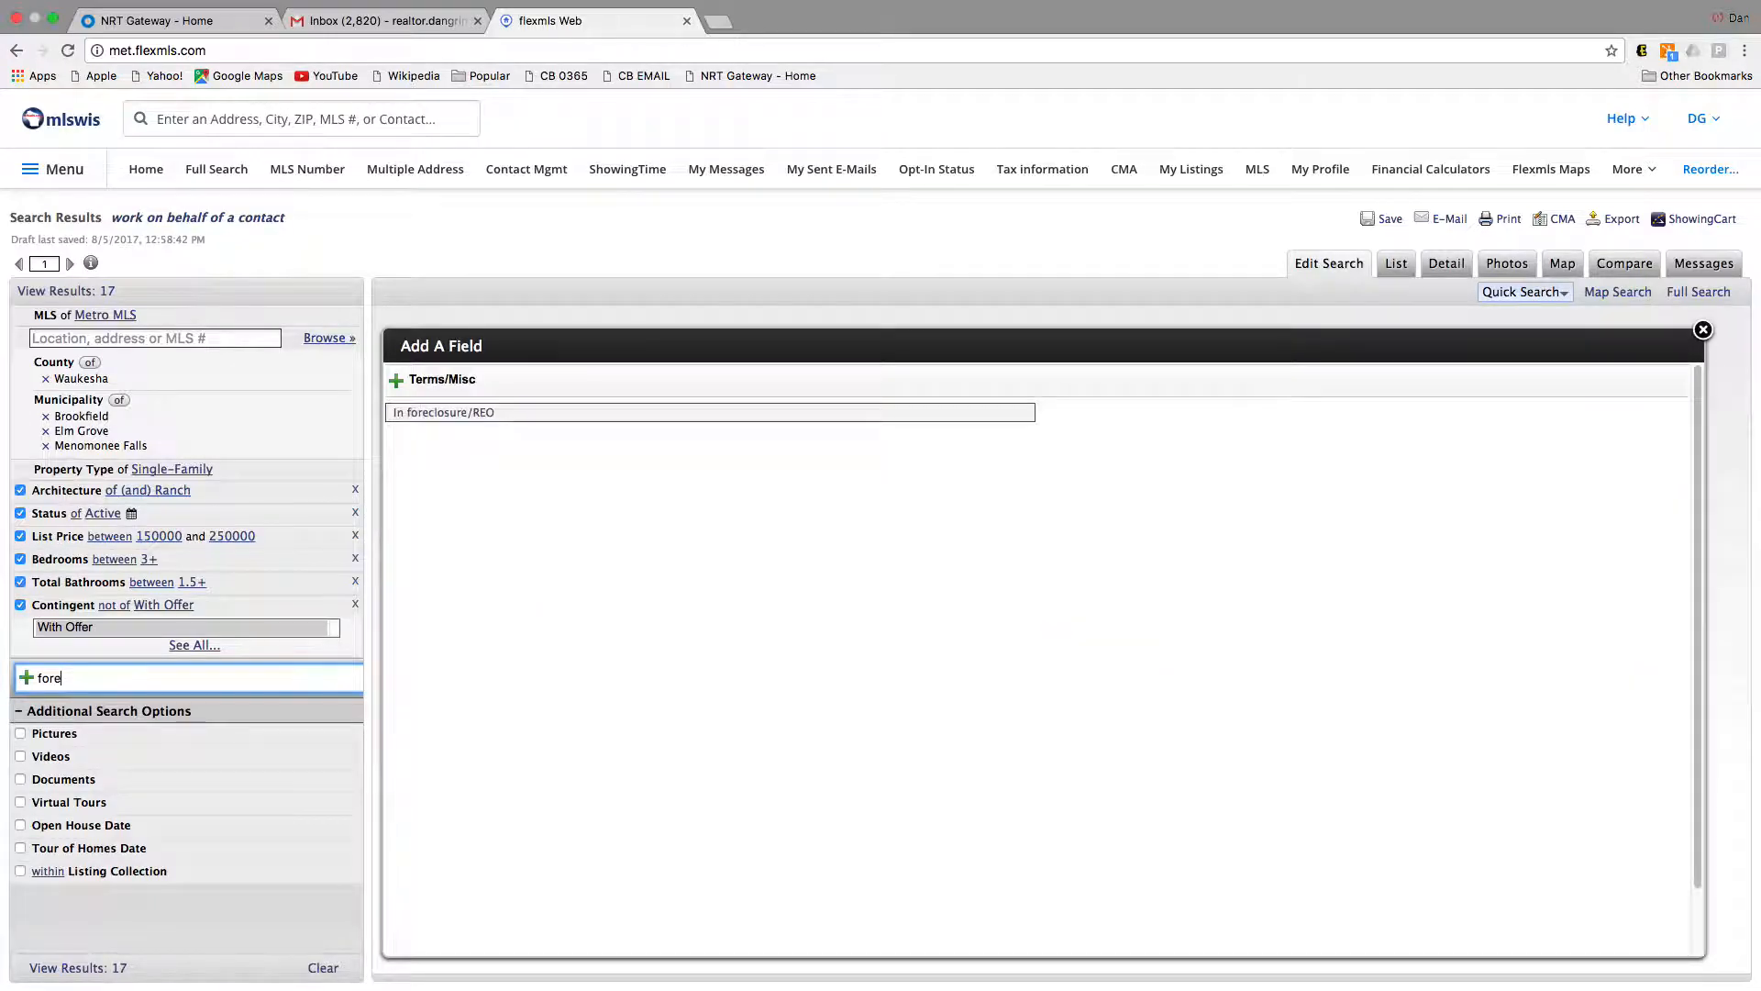
pyautogui.click(432, 413)
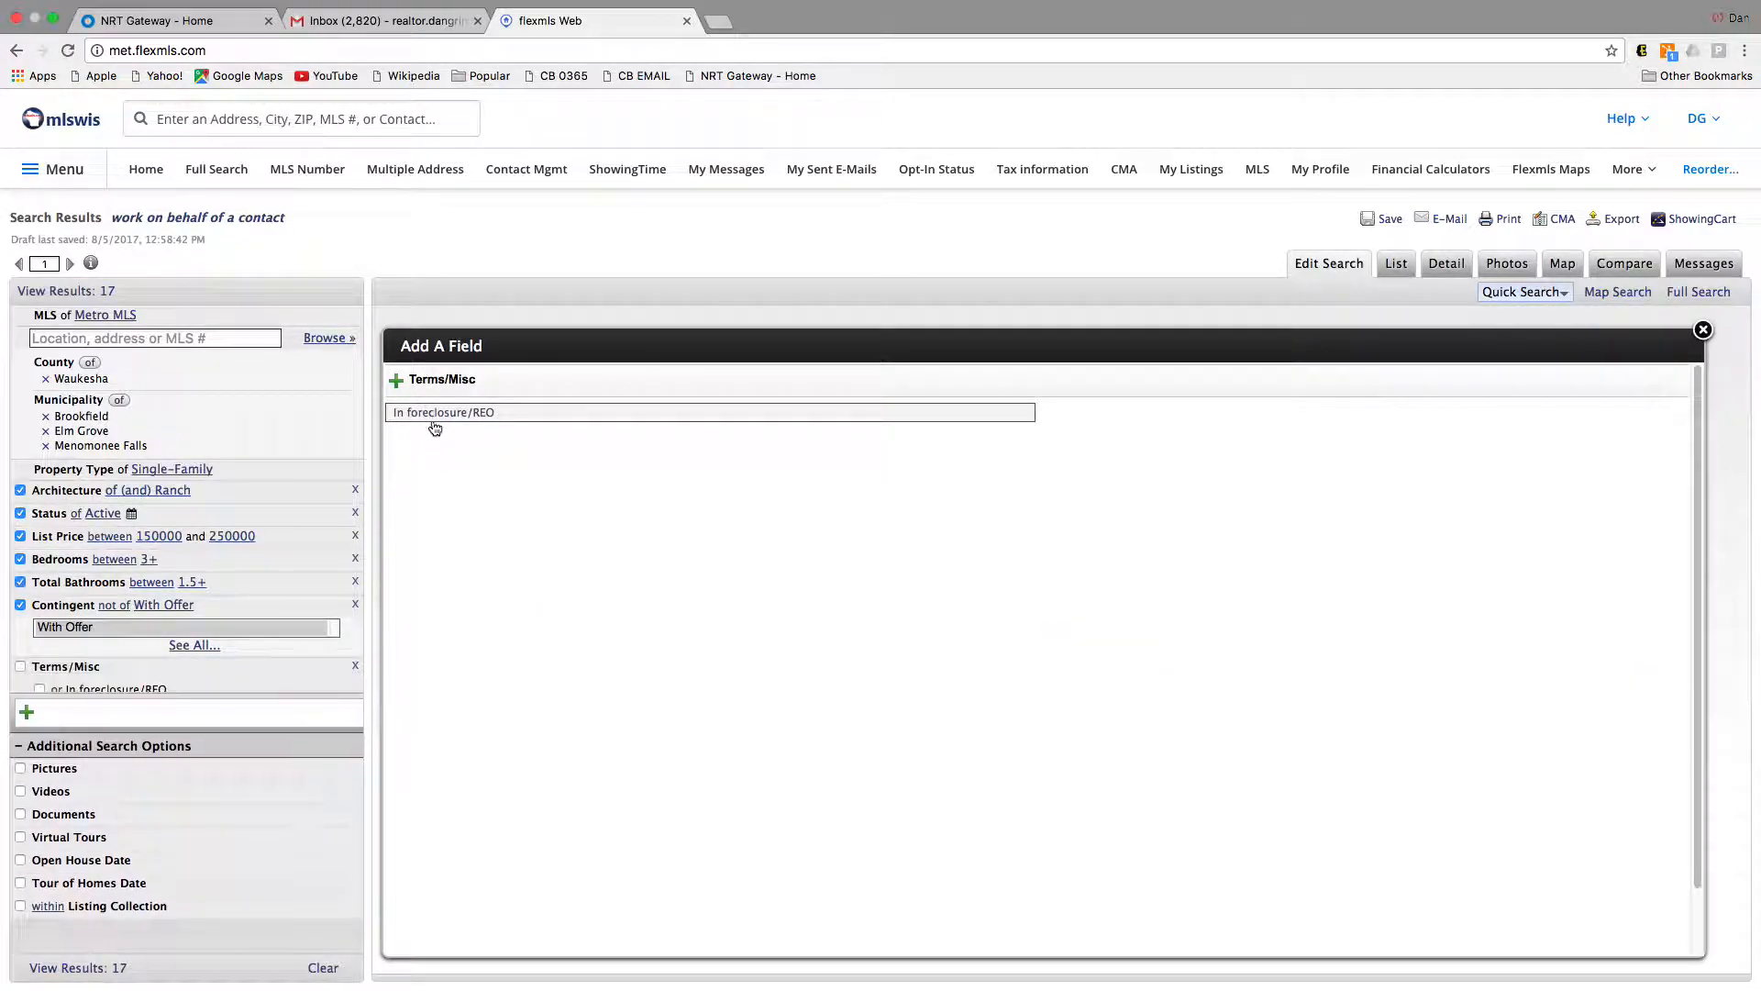
pyautogui.click(40, 690)
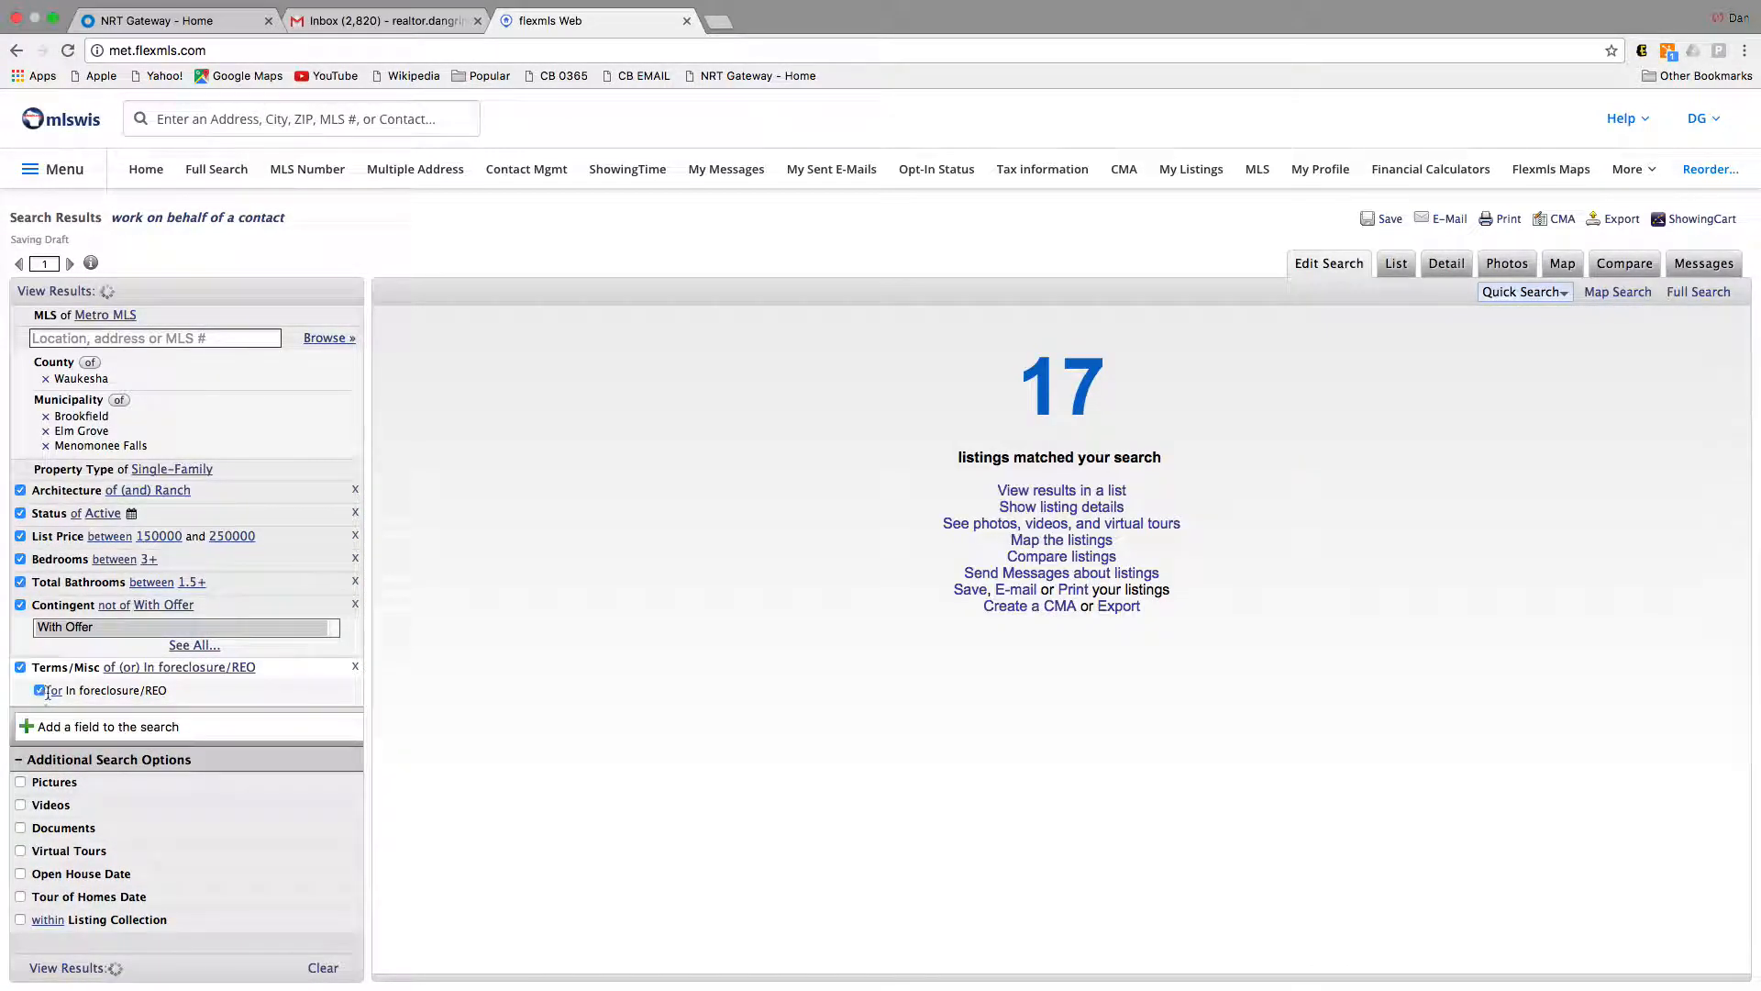
pyautogui.click(55, 693)
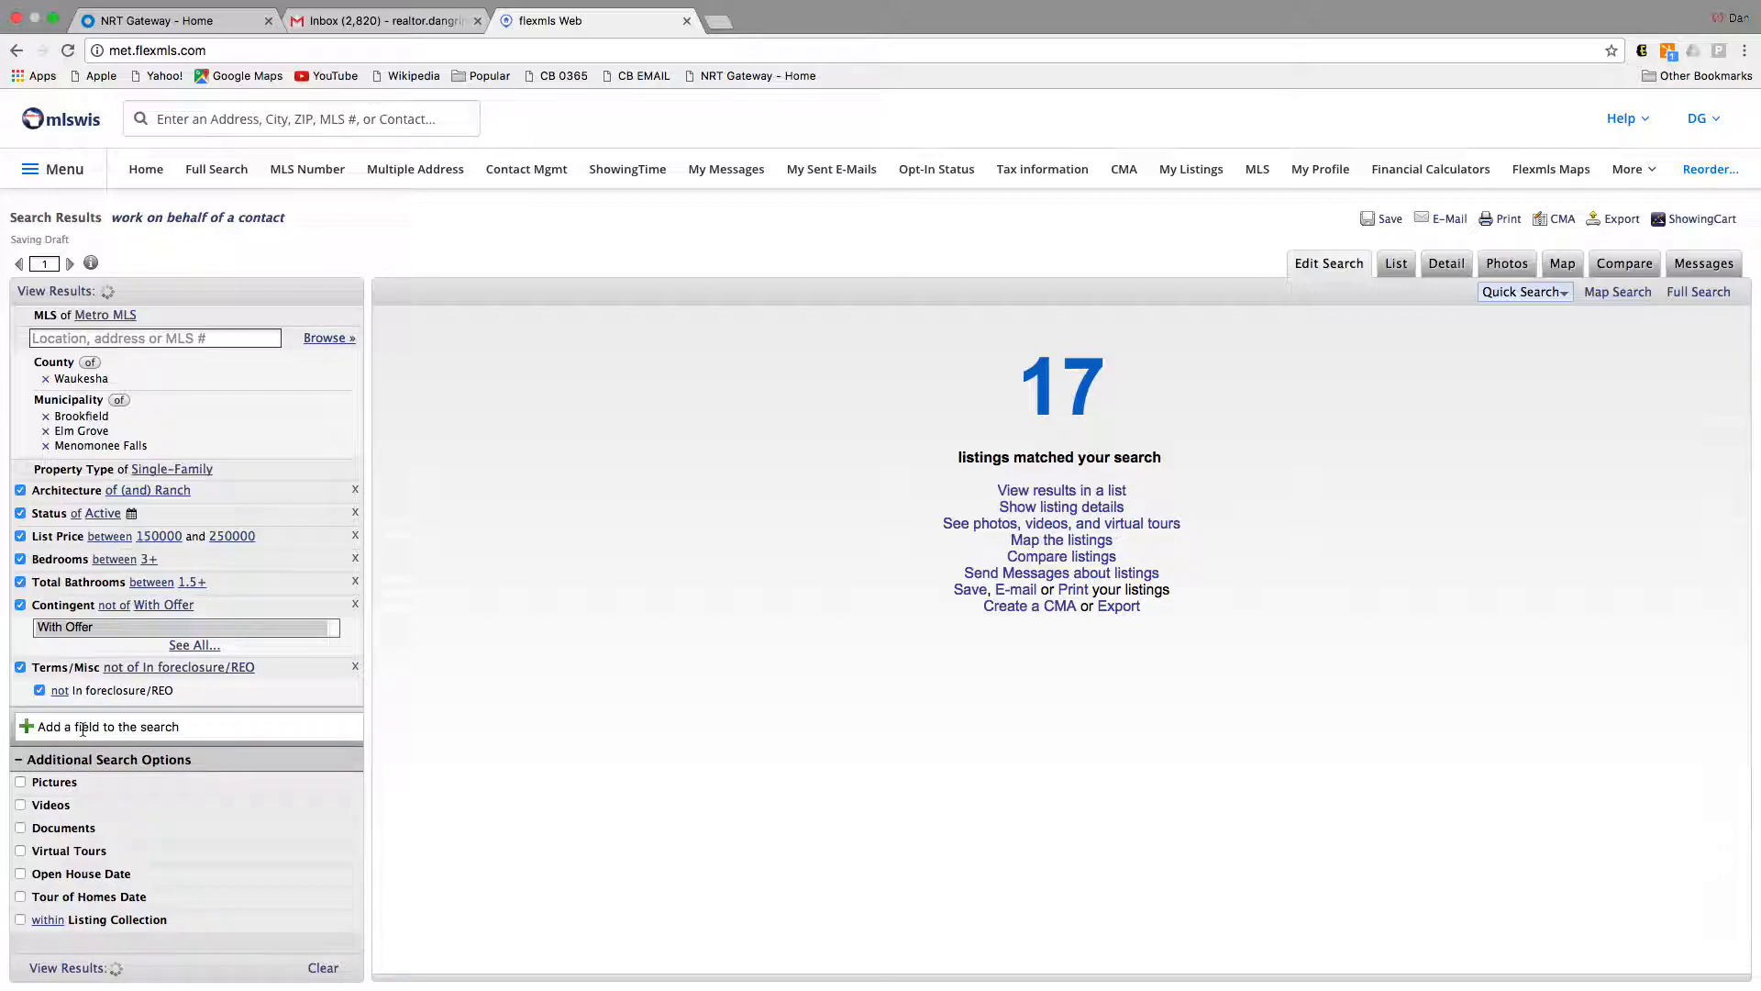
# Step: Add a Short Sale field set to exclude short sales, leaving 17 results
pyautogui.click(94, 726)
pyautogui.write('shir')
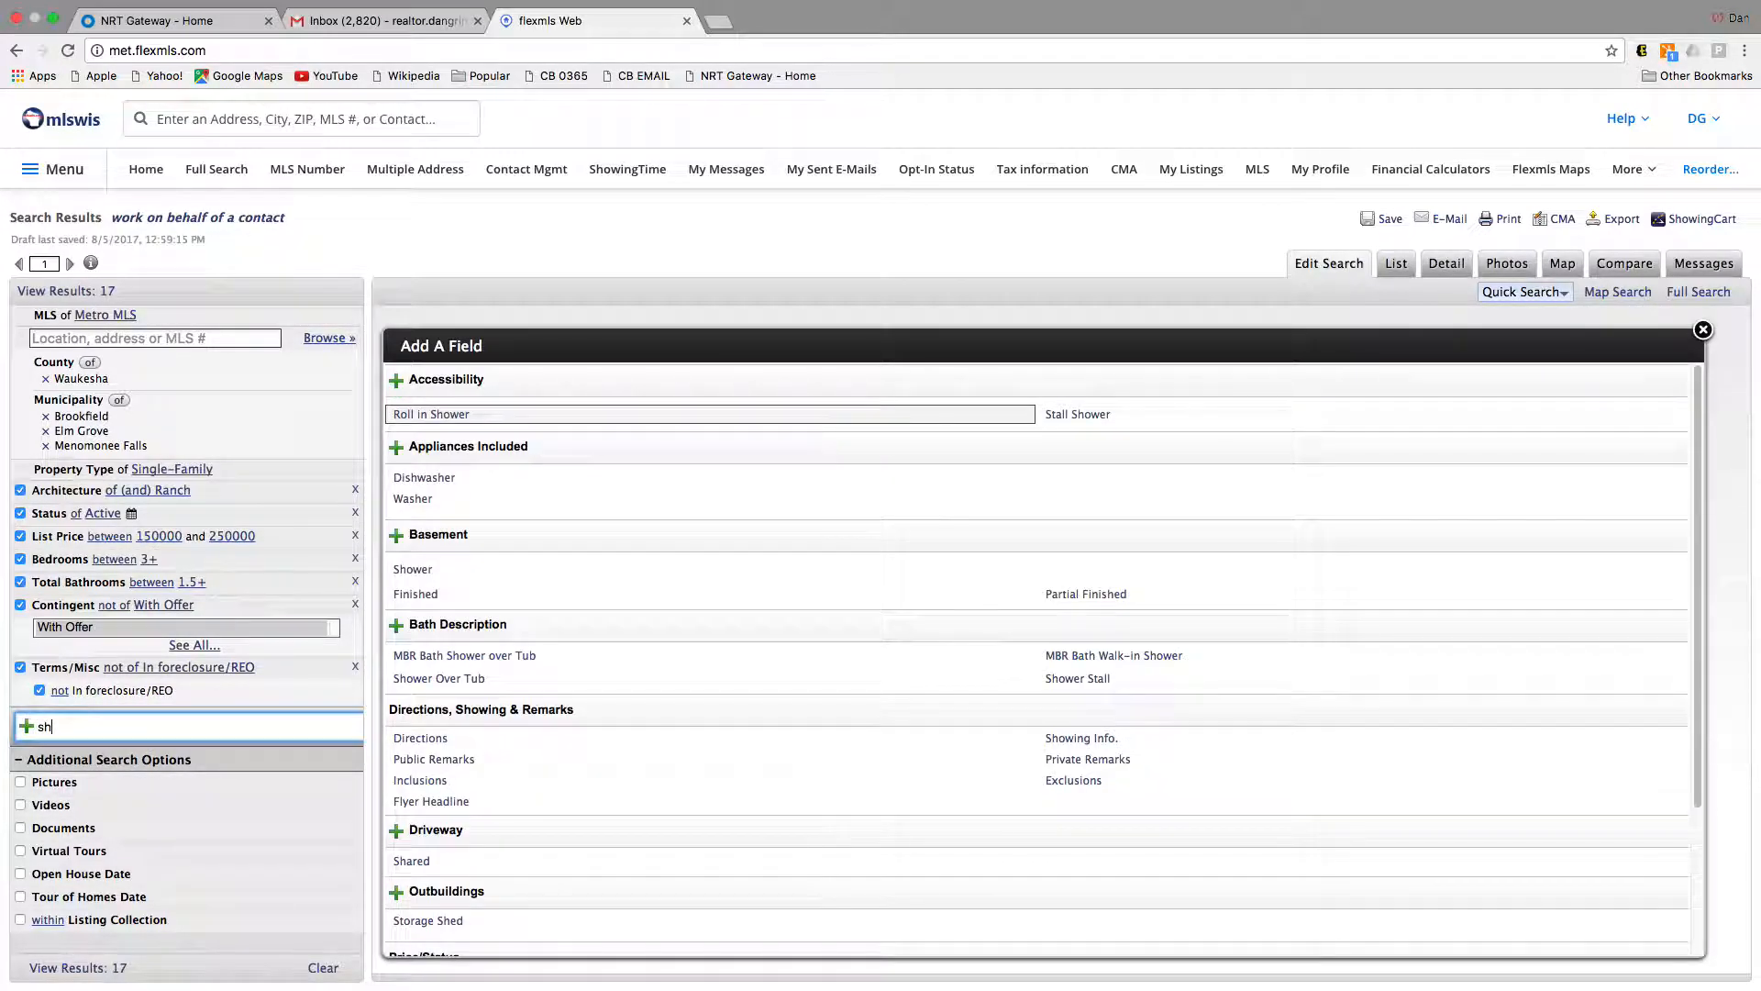
pyautogui.press('BackSpace')
pyautogui.press('BackSpace')
pyautogui.write('ort')
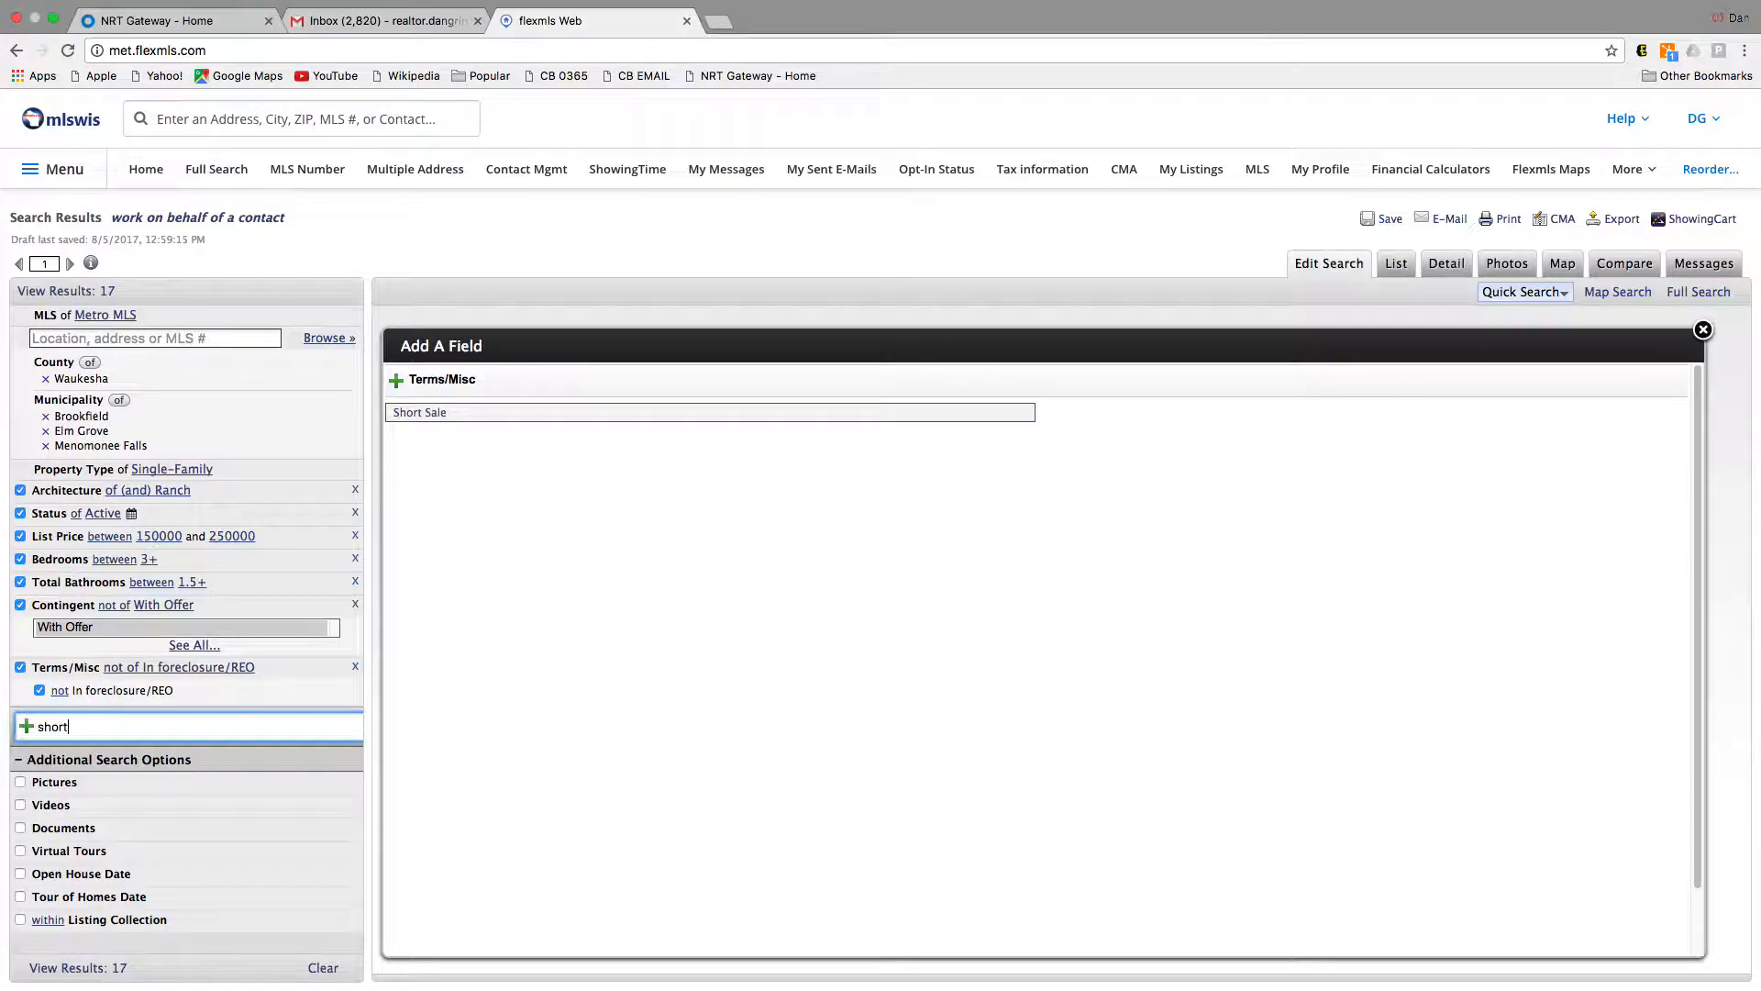
pyautogui.click(417, 412)
pyautogui.click(203, 690)
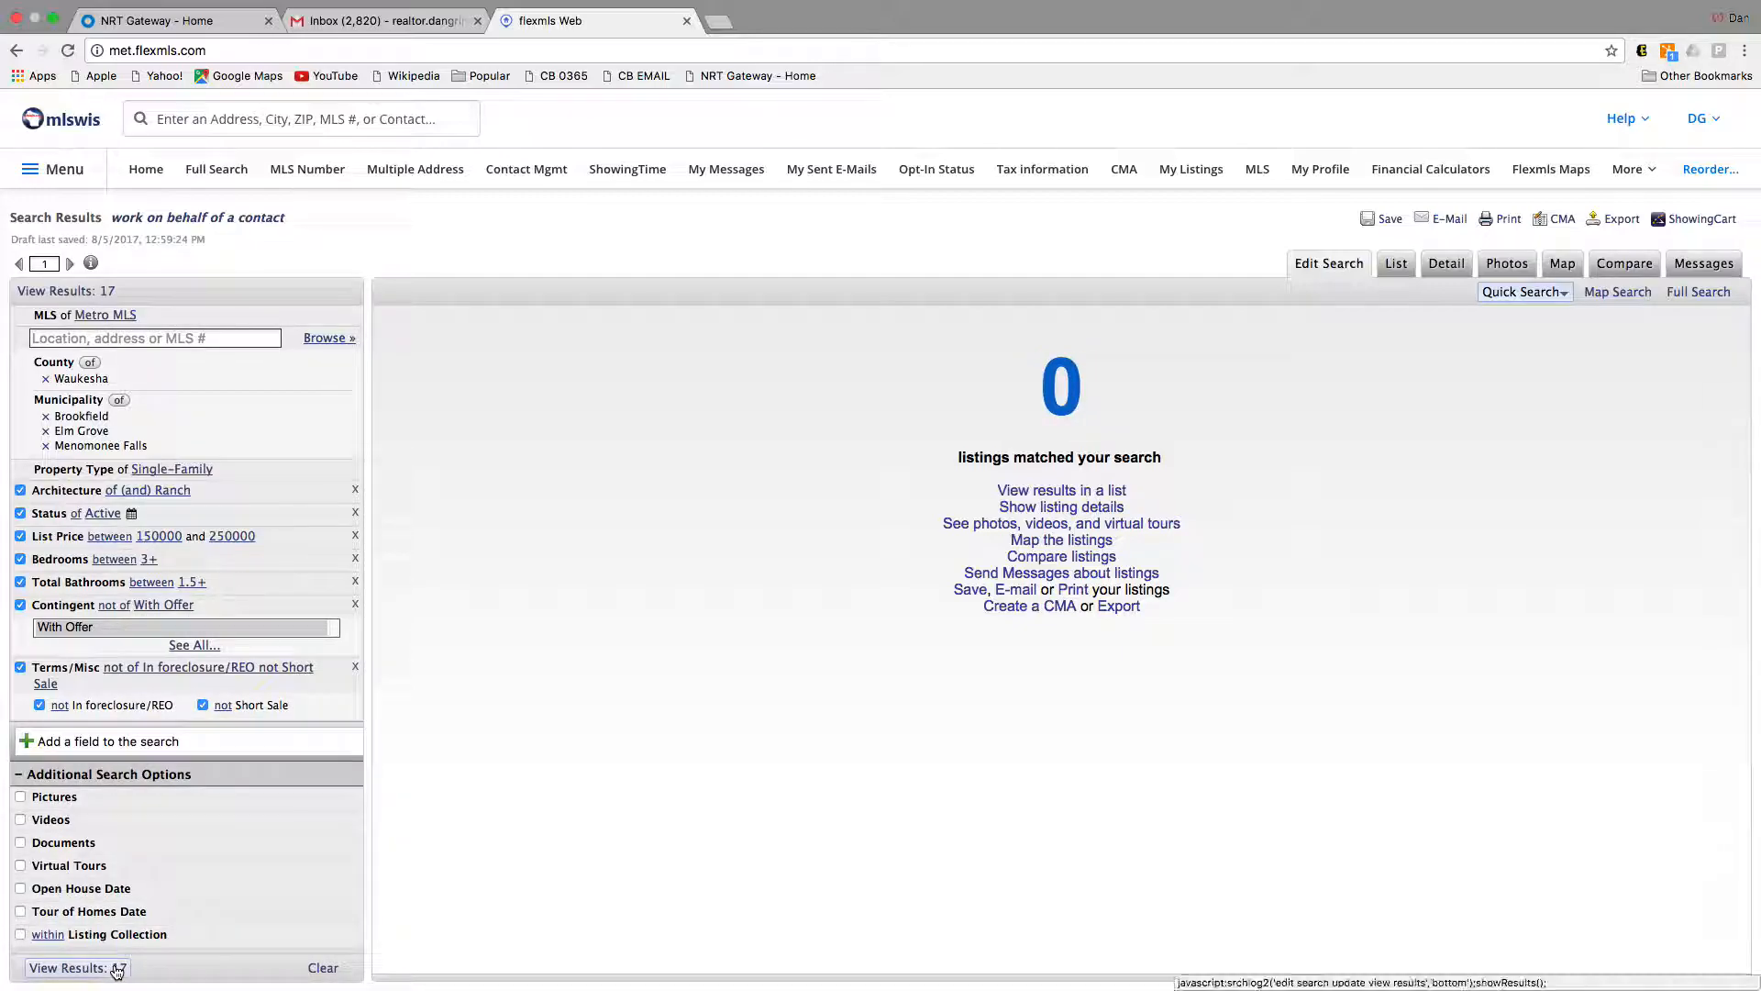
# Step: Browse the 17 listings' photos through to the Cherokee Dr listing, then start saving the search
pyautogui.click(331, 915)
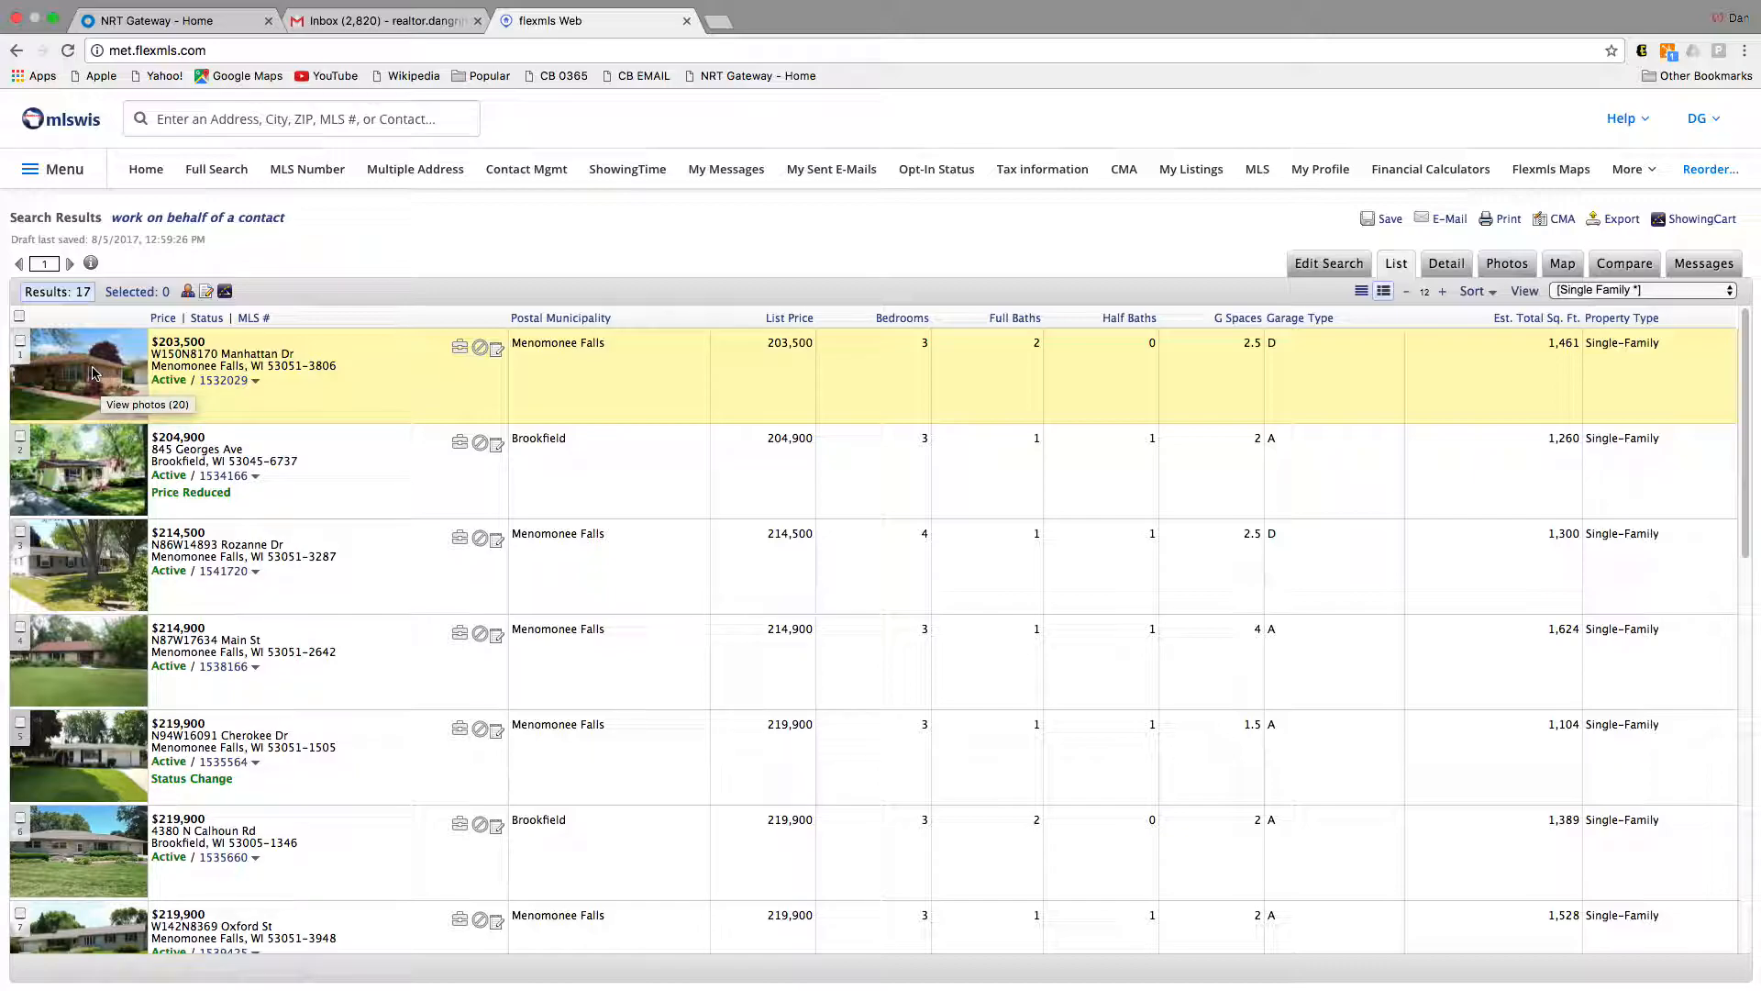
pyautogui.click(93, 372)
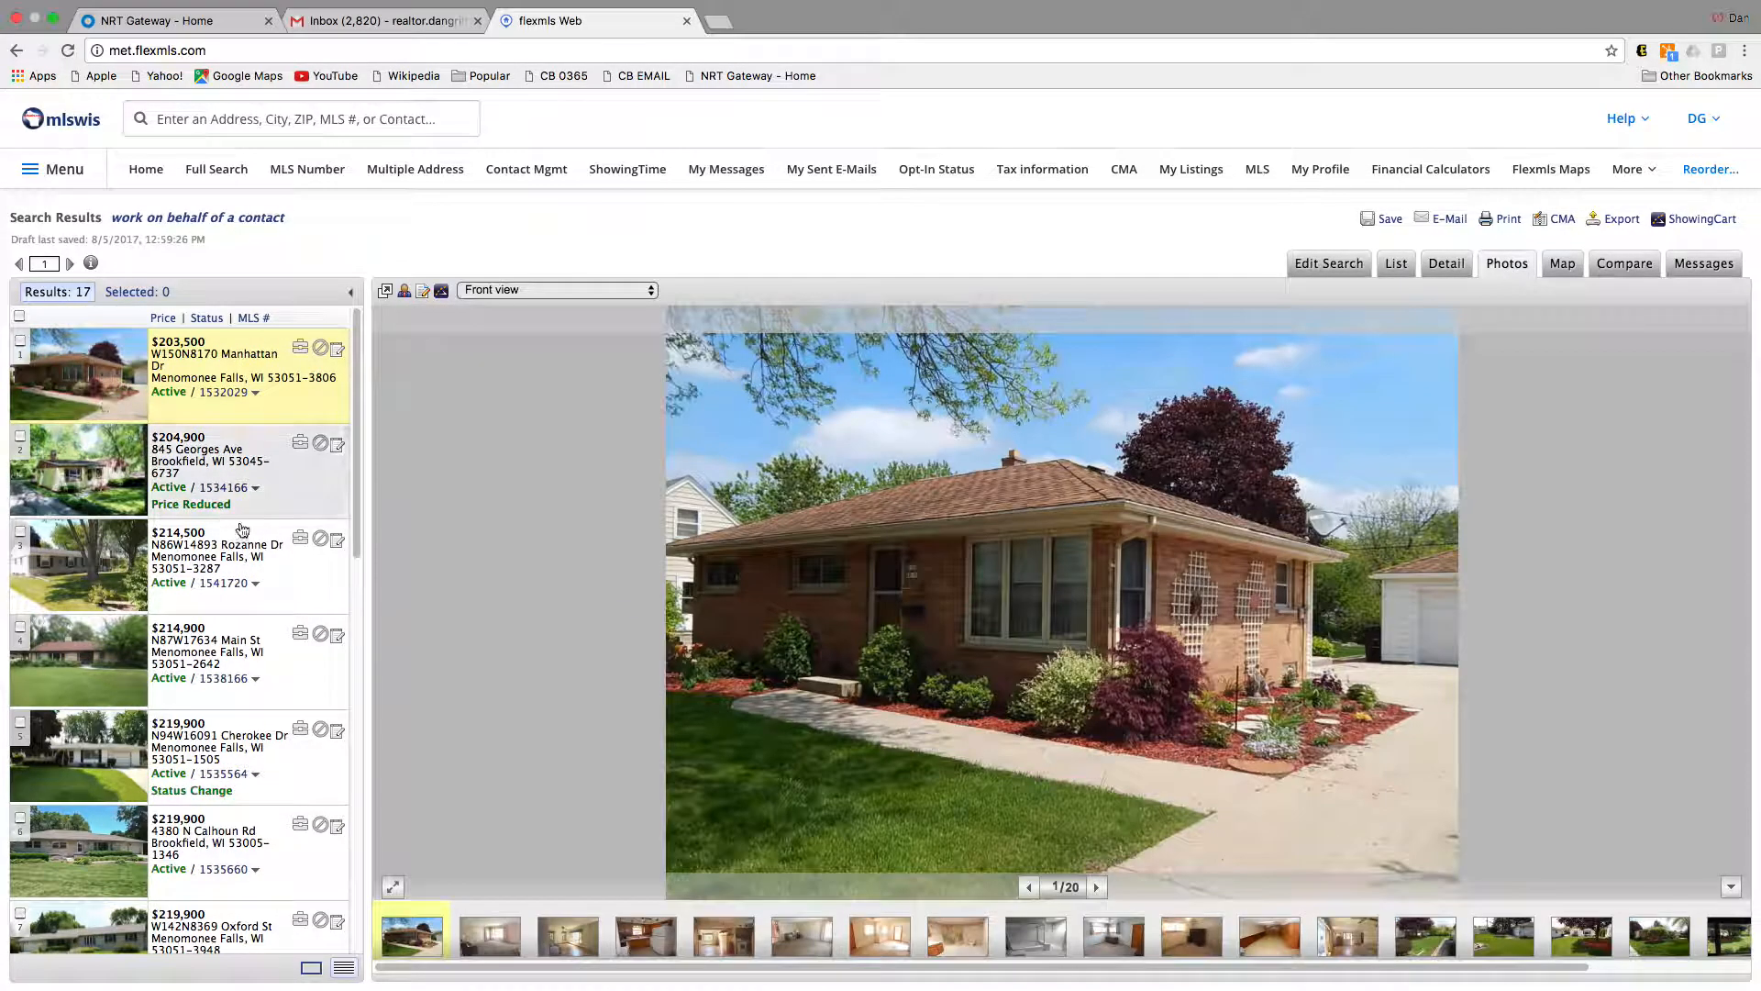
pyautogui.press('Right')
pyautogui.press('Right')
pyautogui.press('Right')
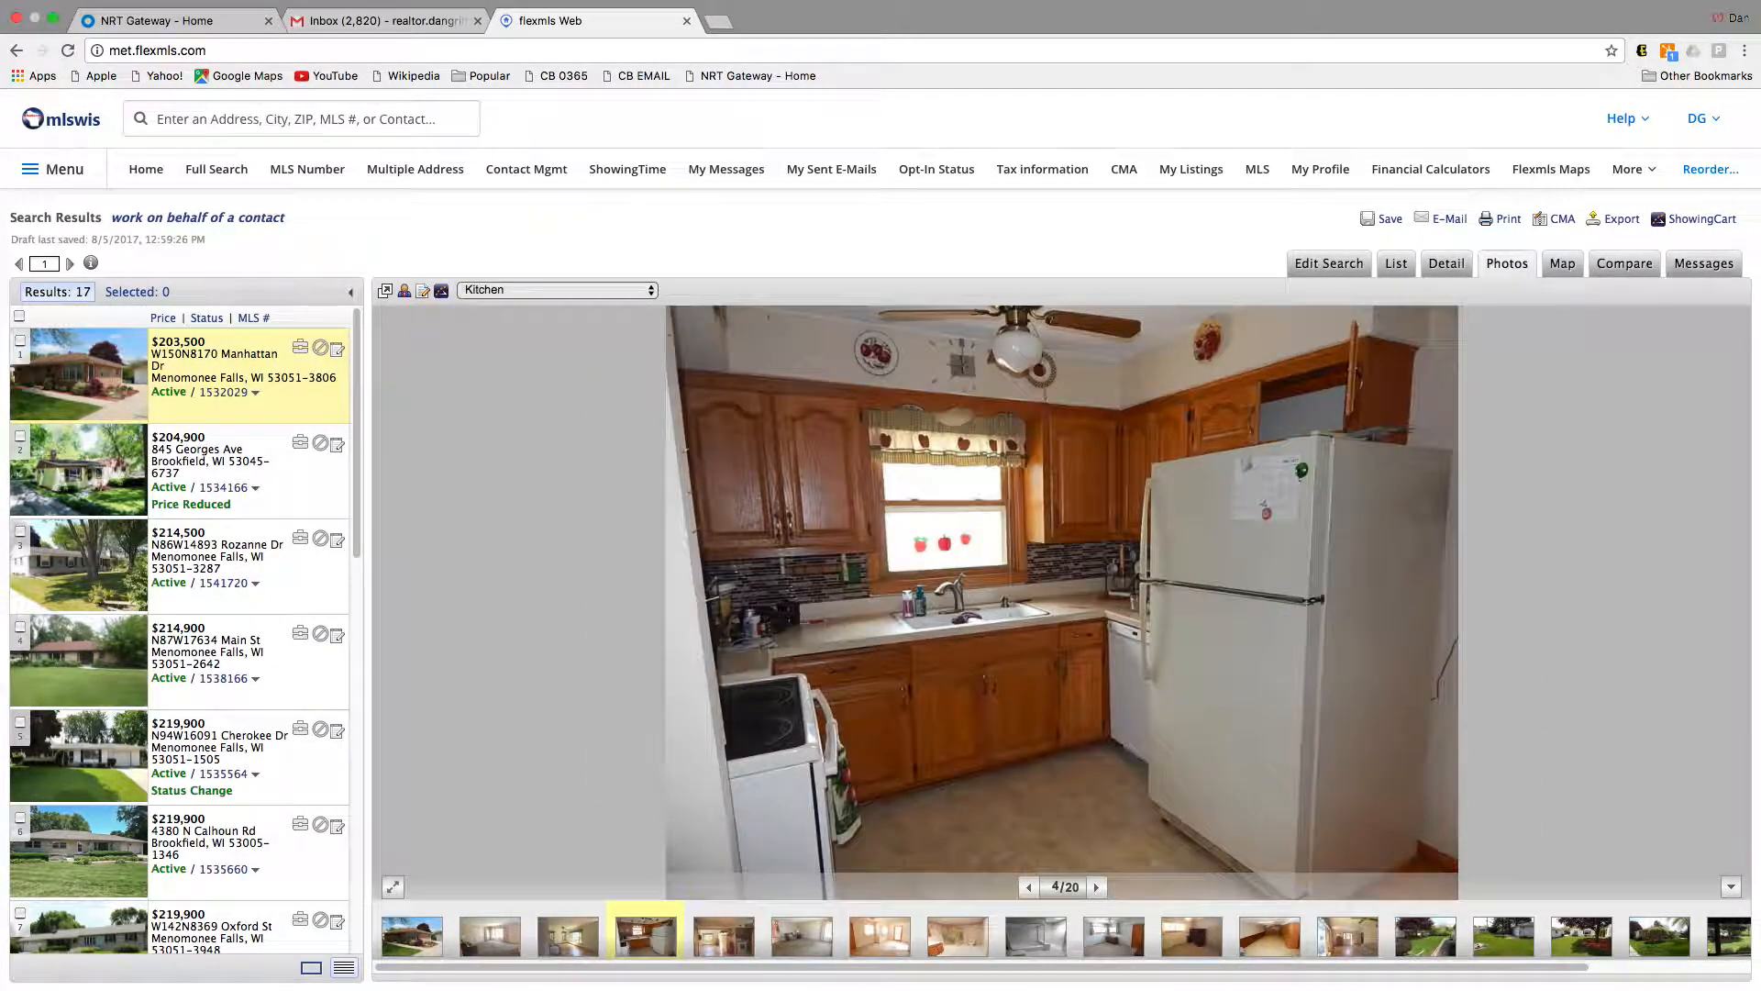
pyautogui.press('Right')
pyautogui.press('Right')
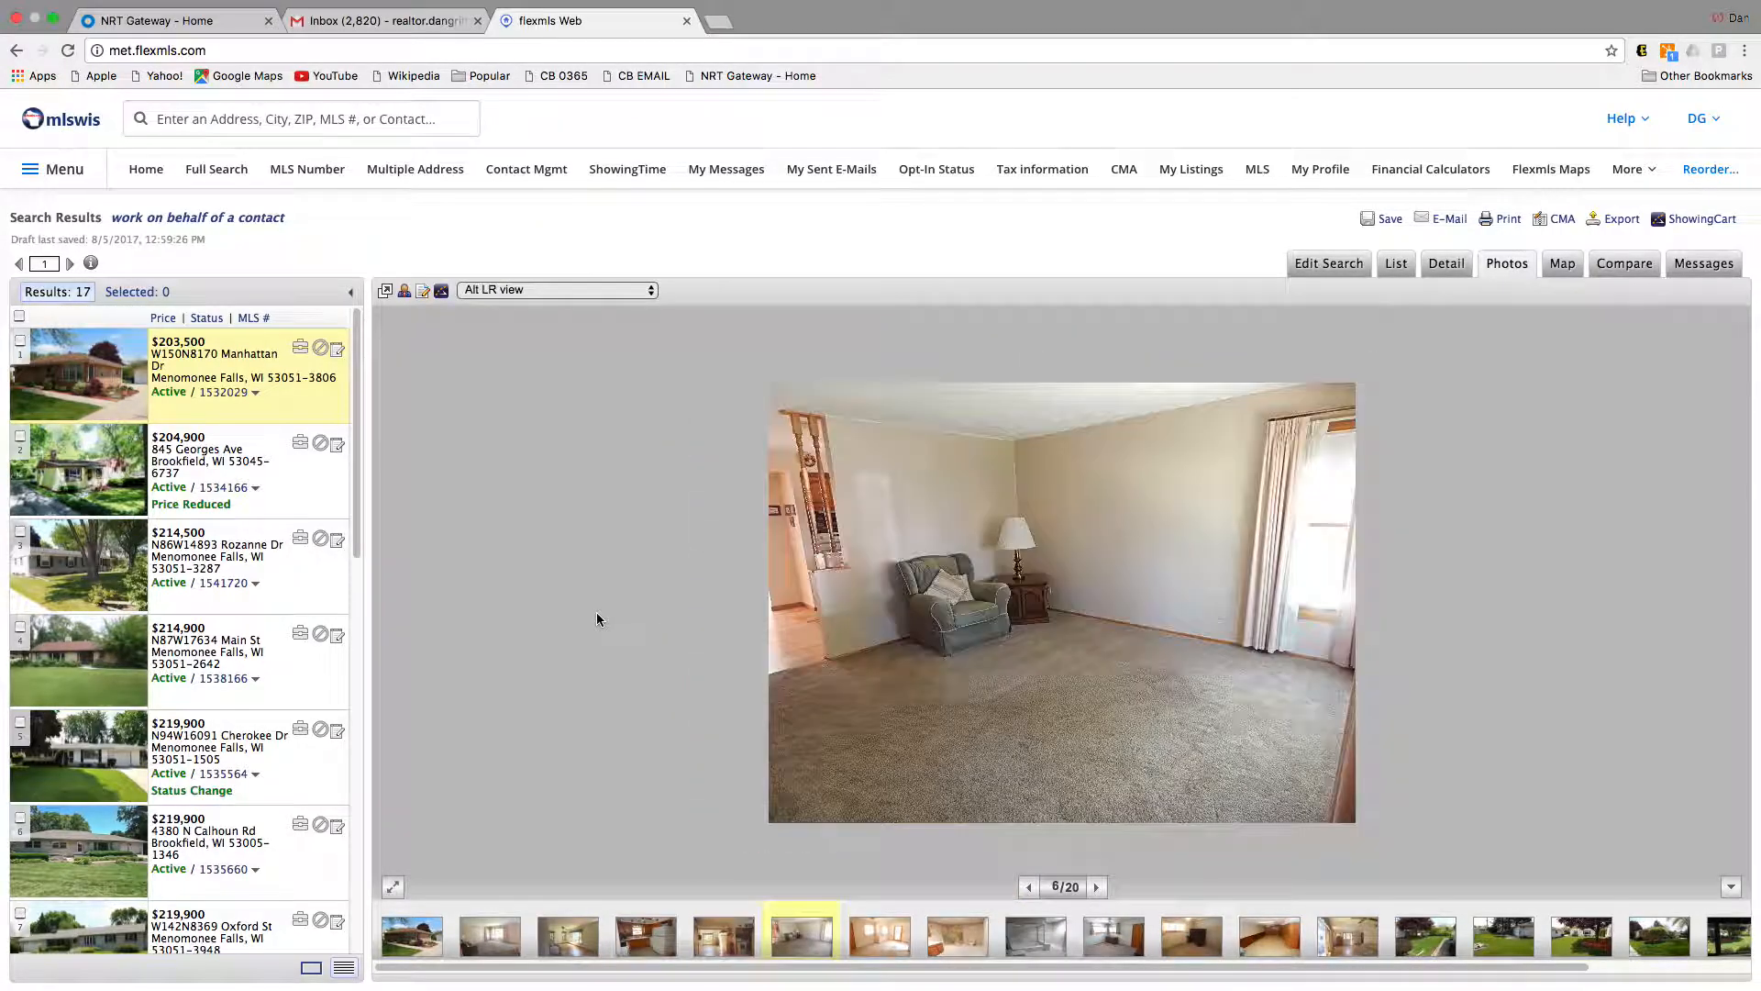
pyautogui.press('Down')
pyautogui.press('Down')
pyautogui.press('Down')
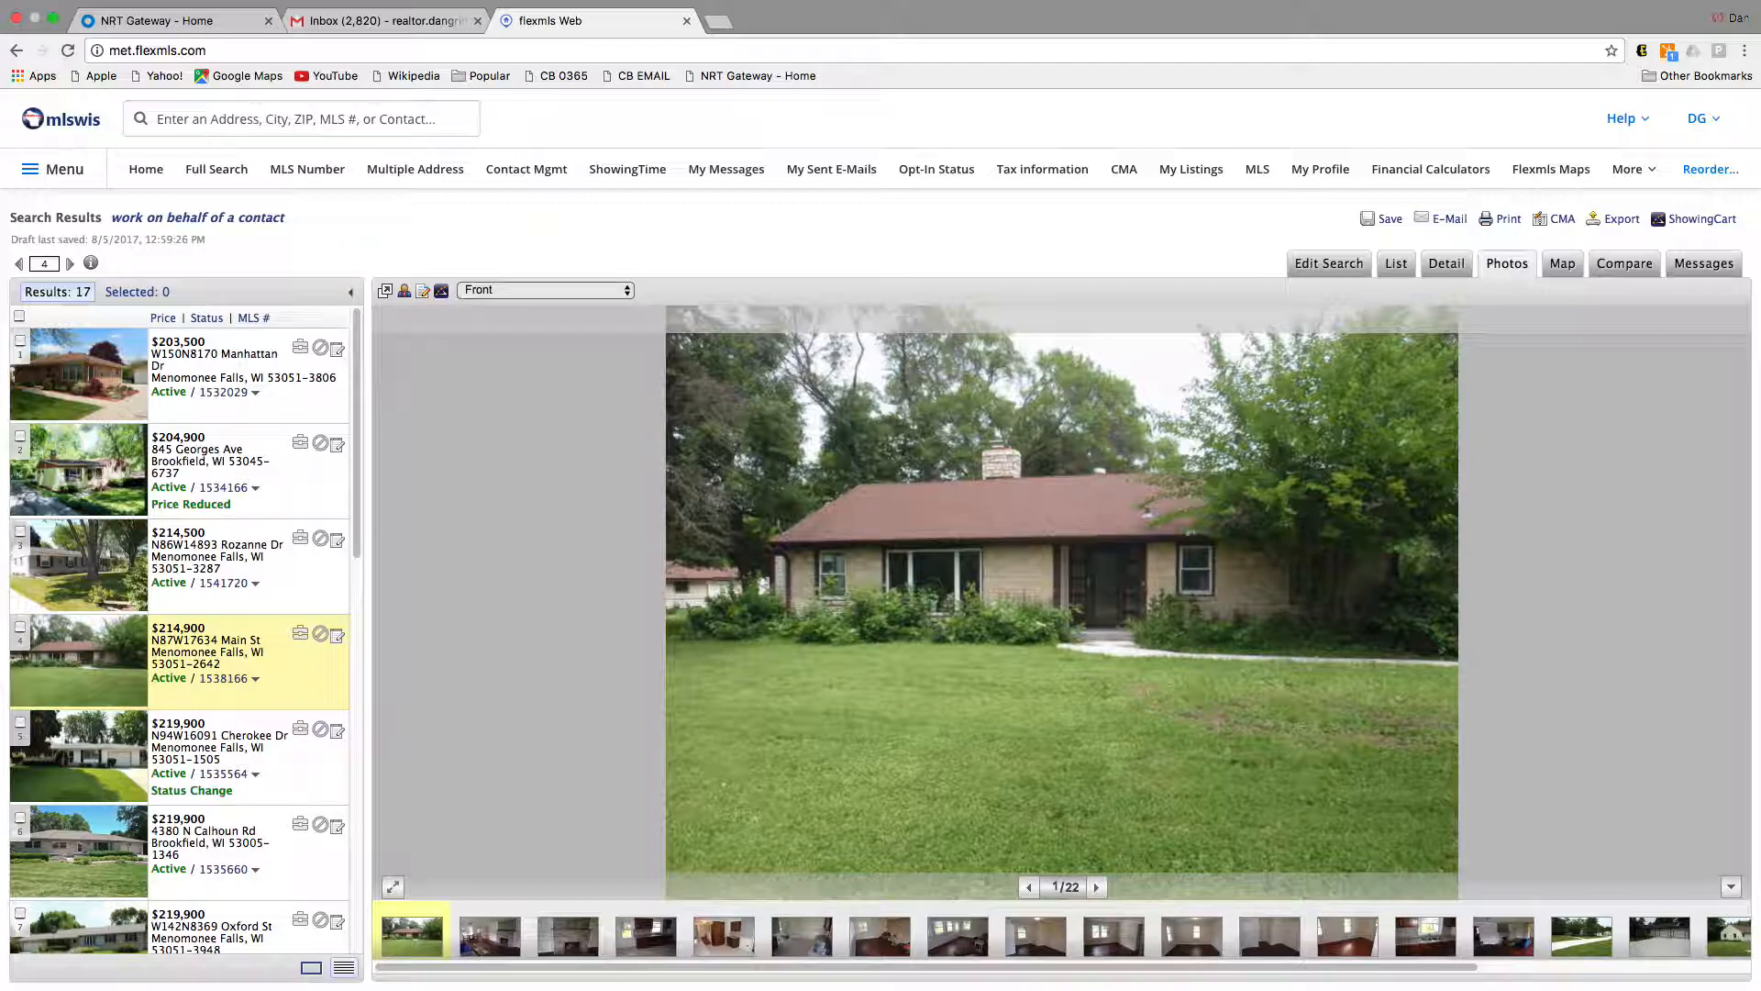
pyautogui.press('Down')
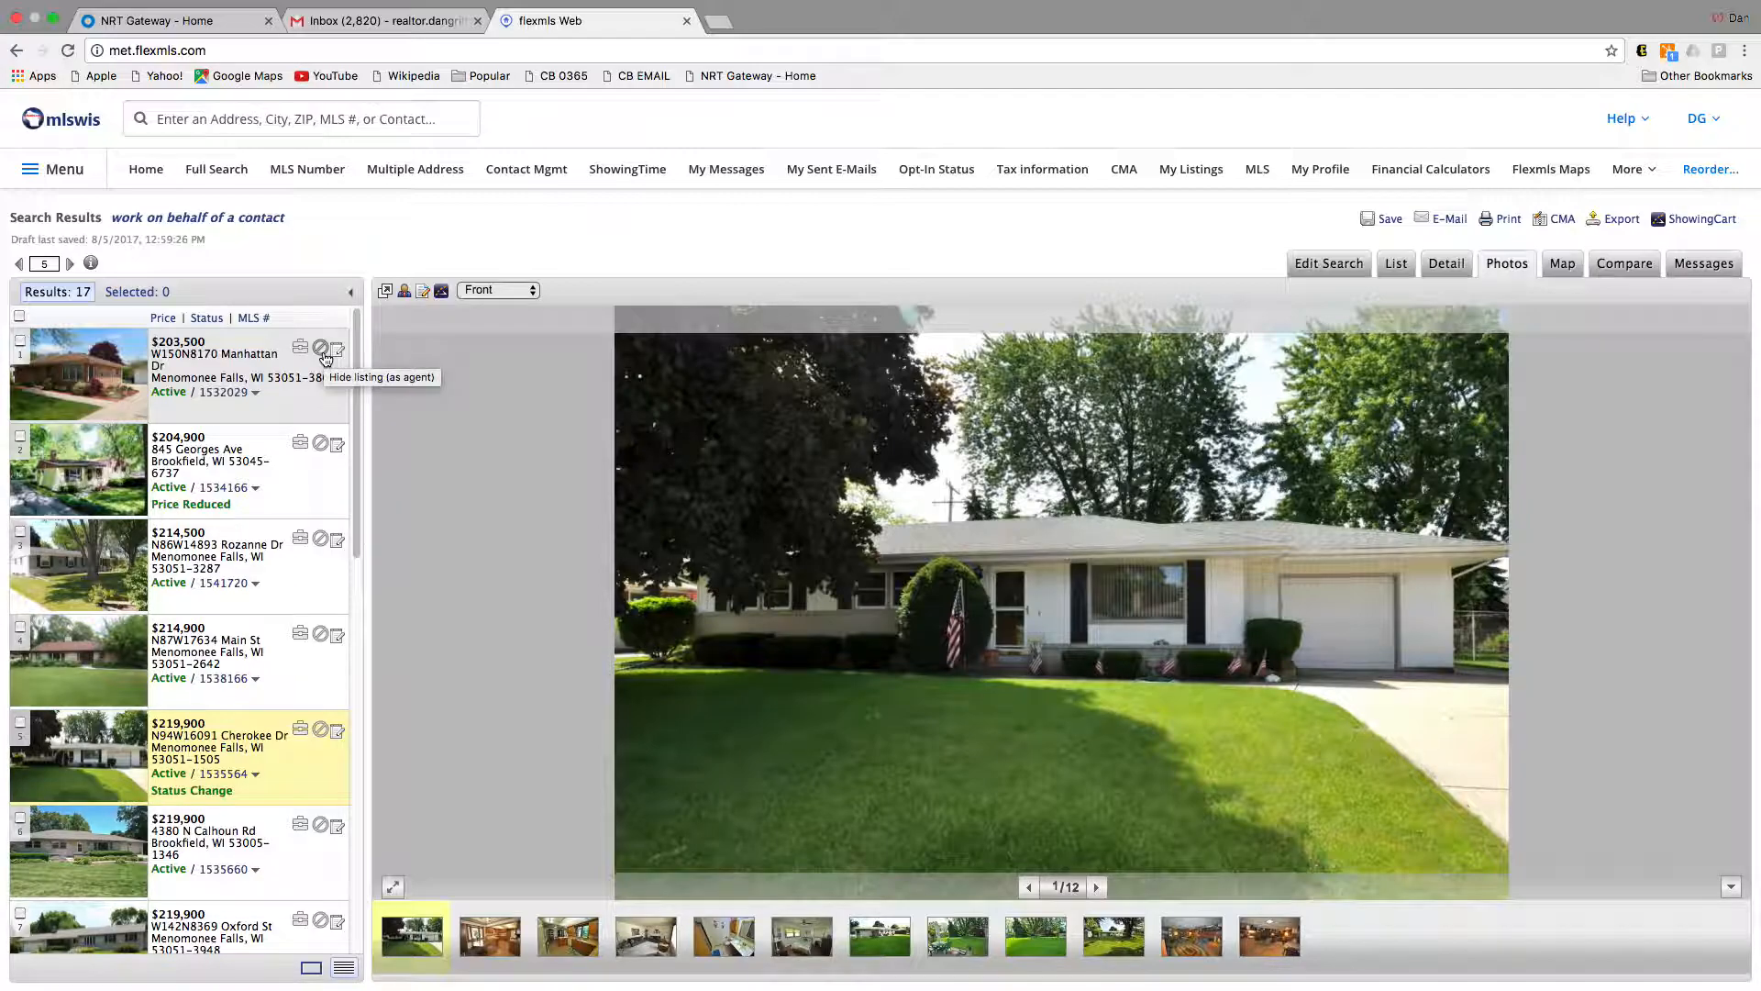
pyautogui.click(1382, 219)
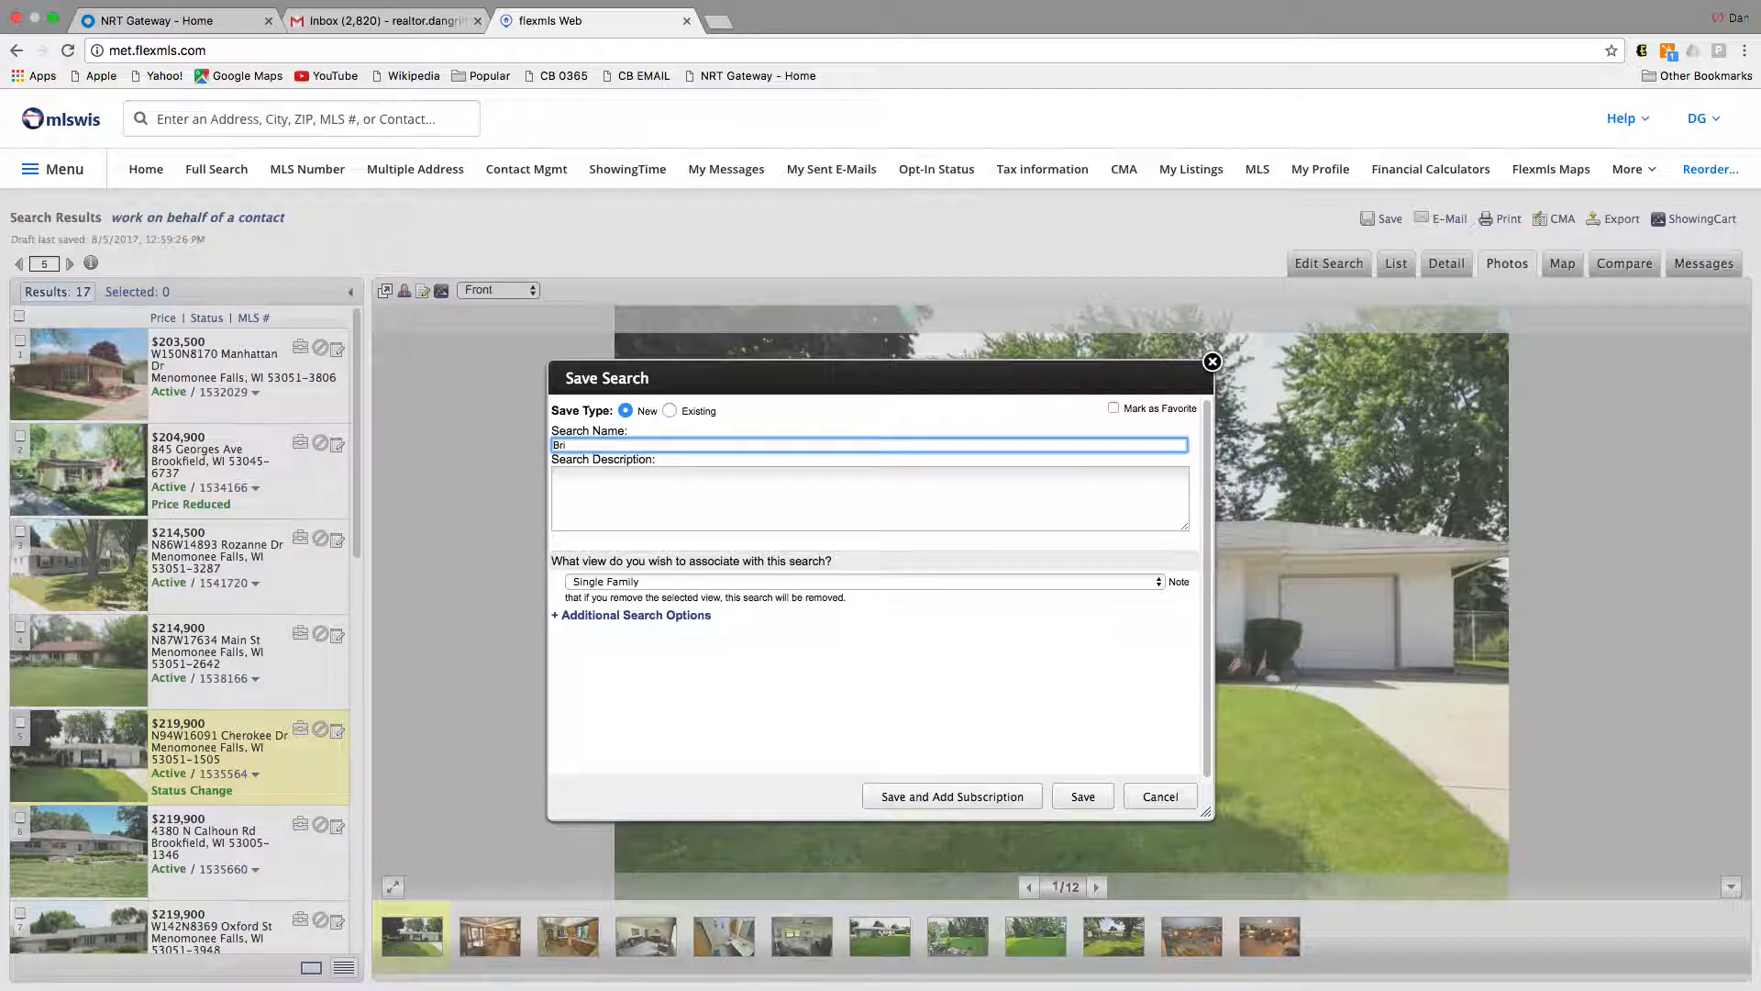
# Step: Name the search 'Brookfield Area HOMES' plus the contact's name and attach a new contact
pyautogui.click(695, 617)
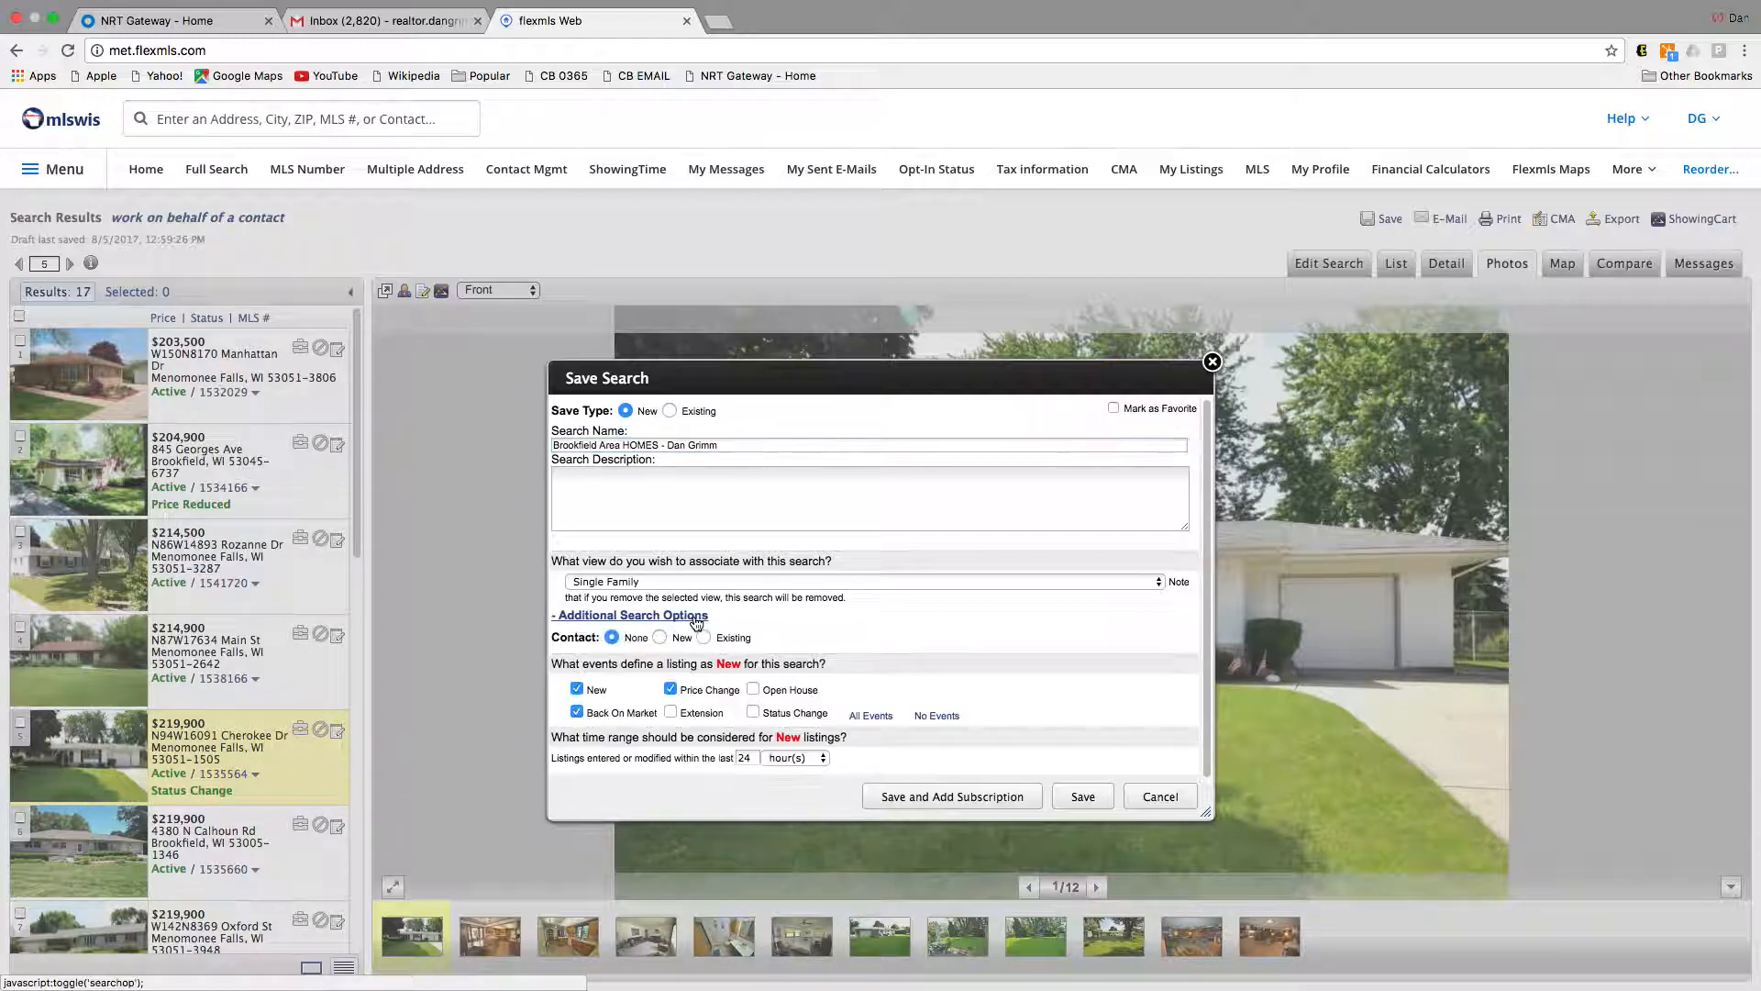
pyautogui.click(660, 639)
# Step: Enter the new contact's name and e-mail, enable a portal account, and save with a subscription
pyautogui.click(666, 671)
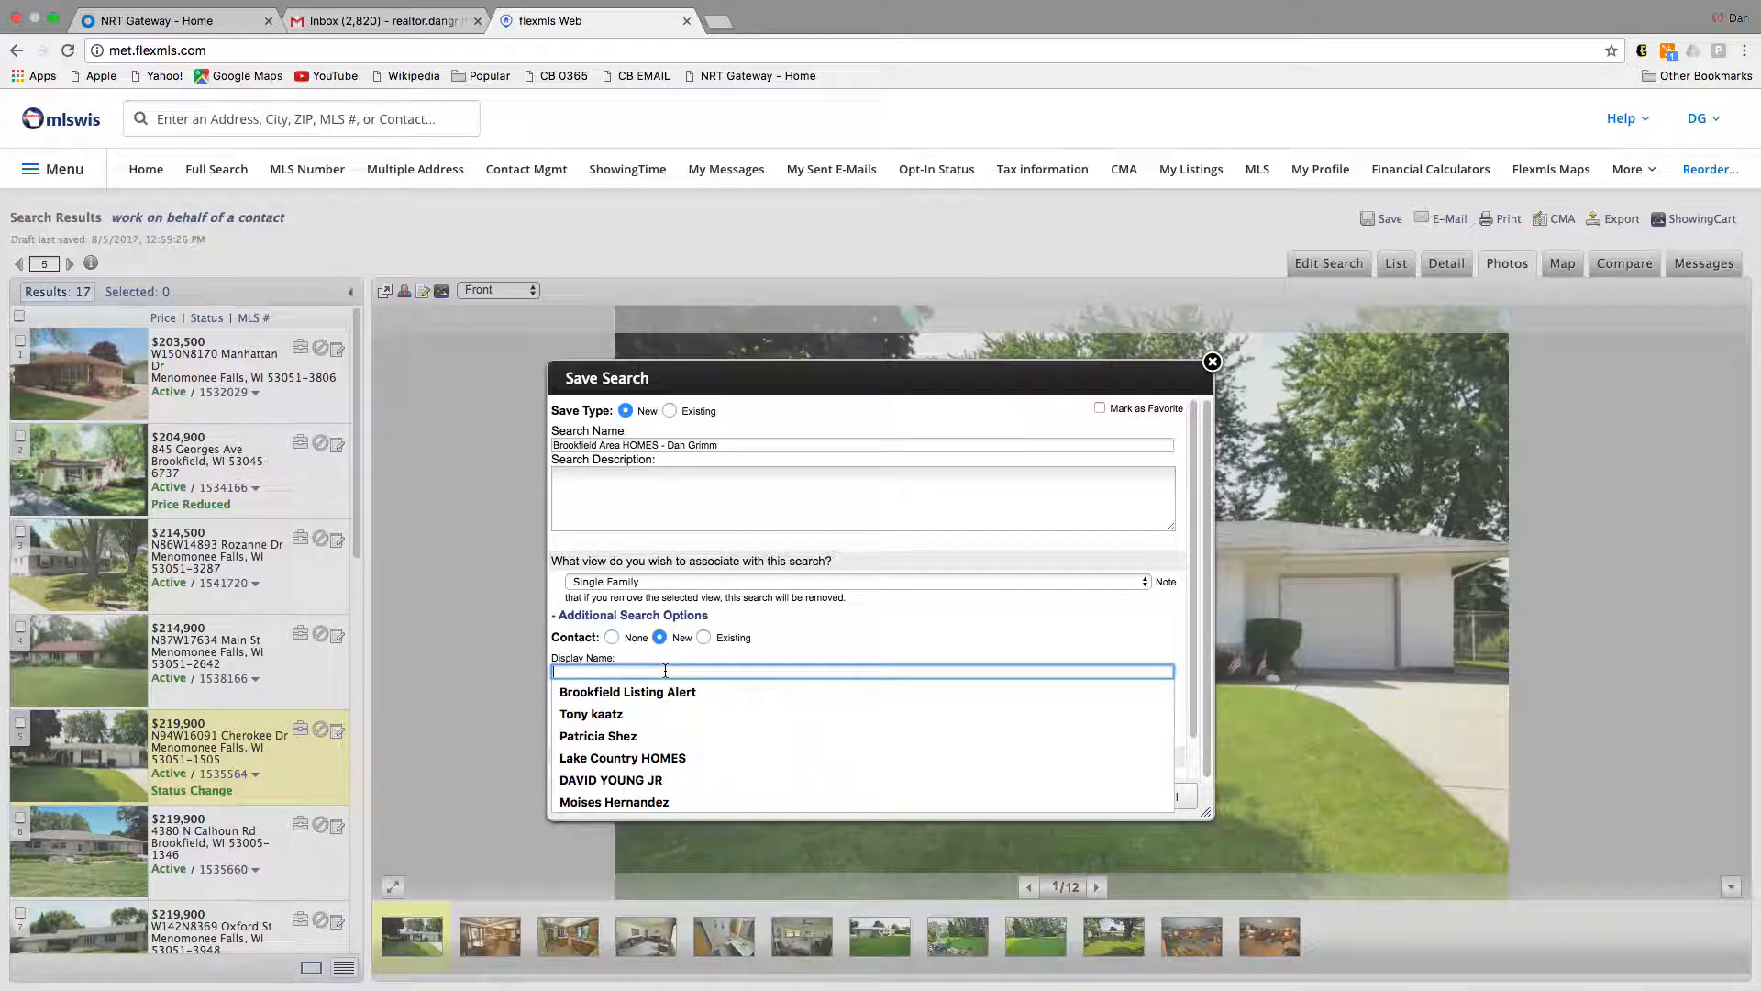
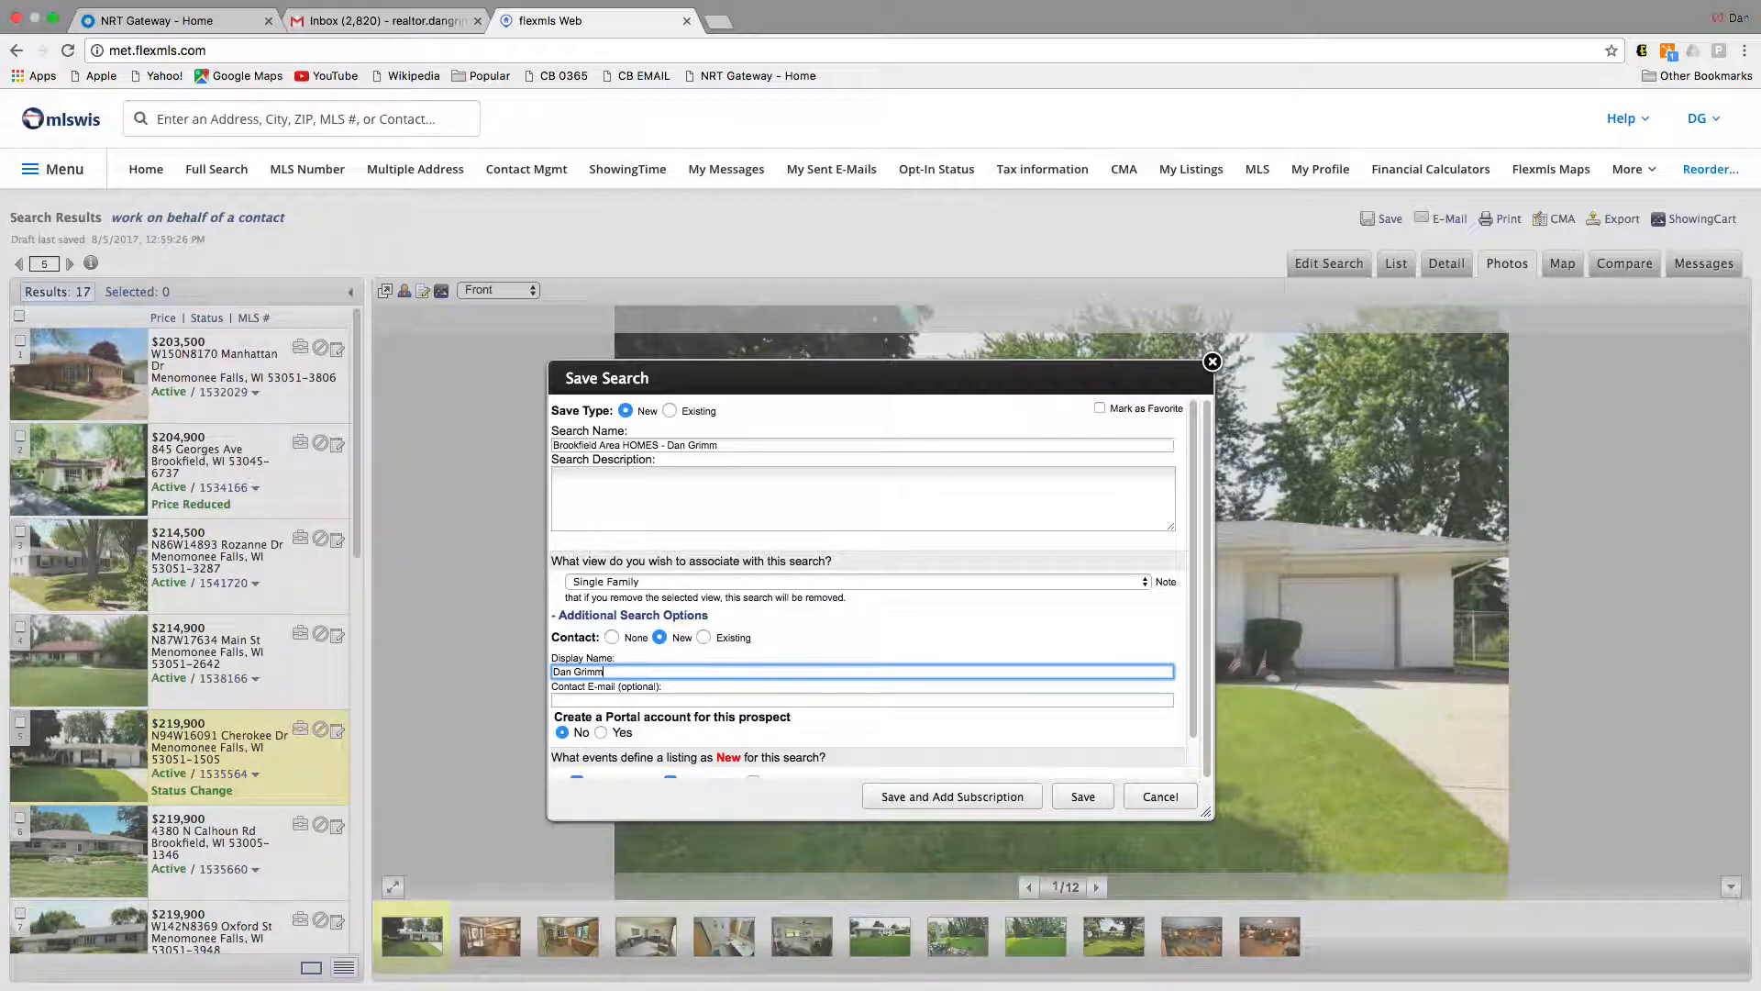
pyautogui.click(670, 701)
pyautogui.write('rea')
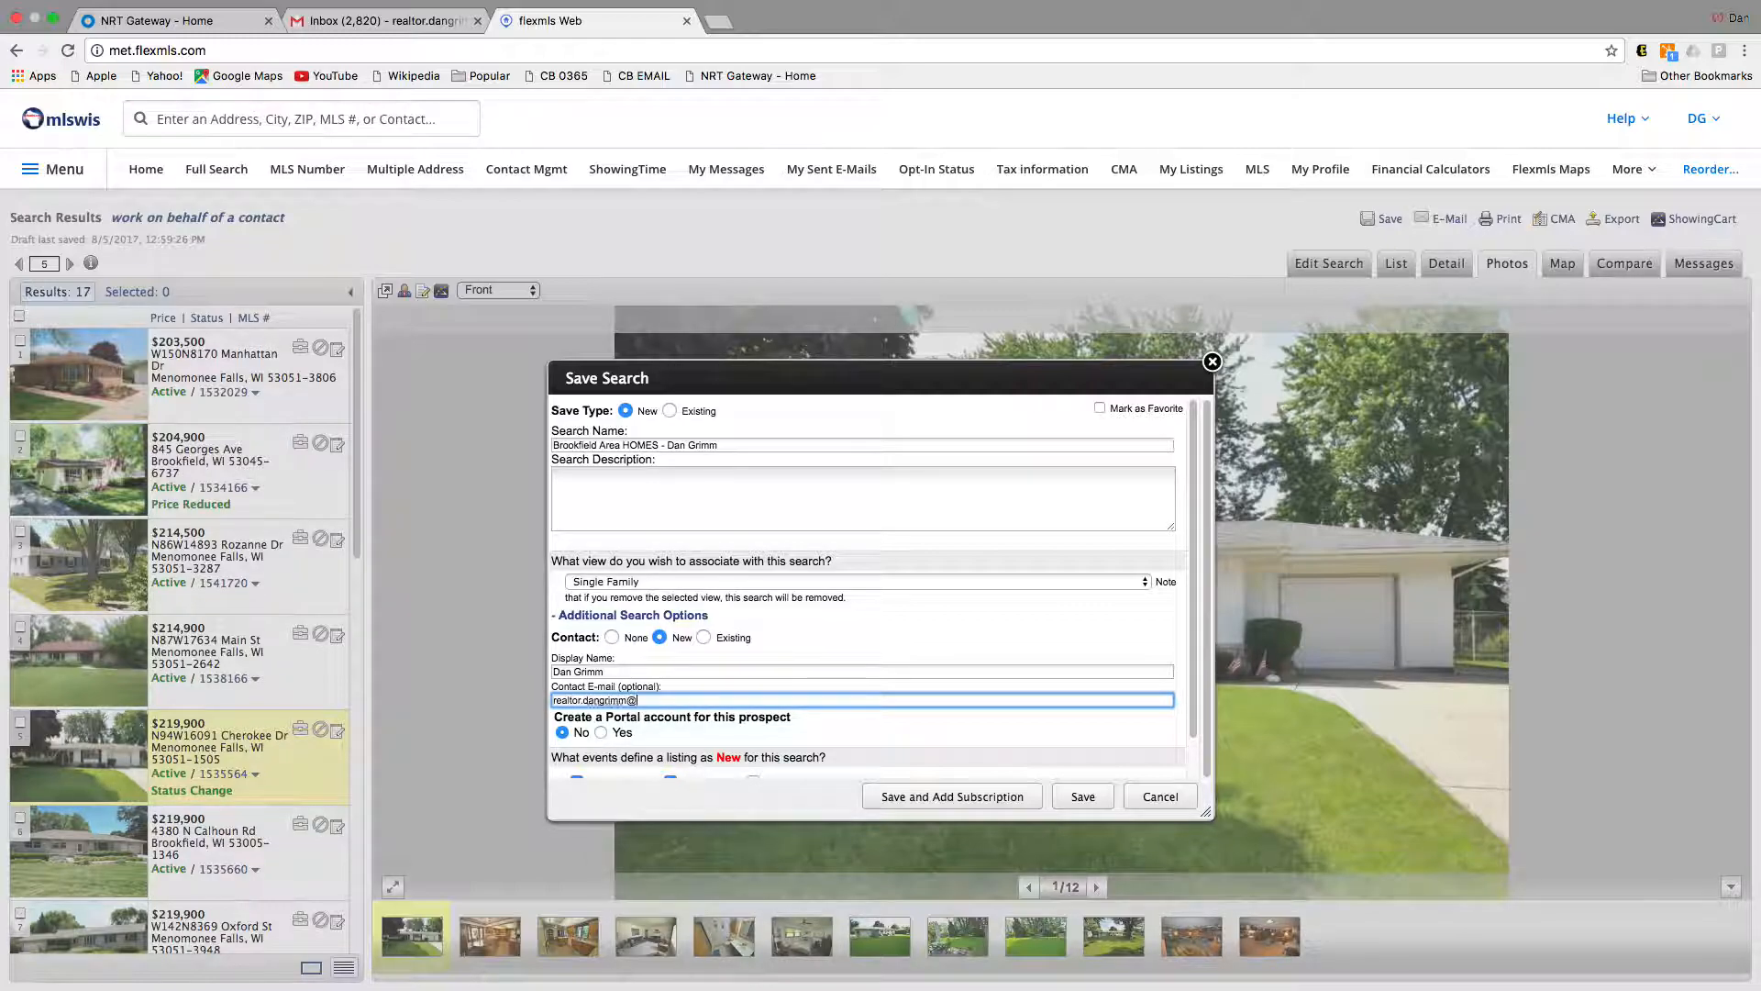
pyautogui.click(601, 732)
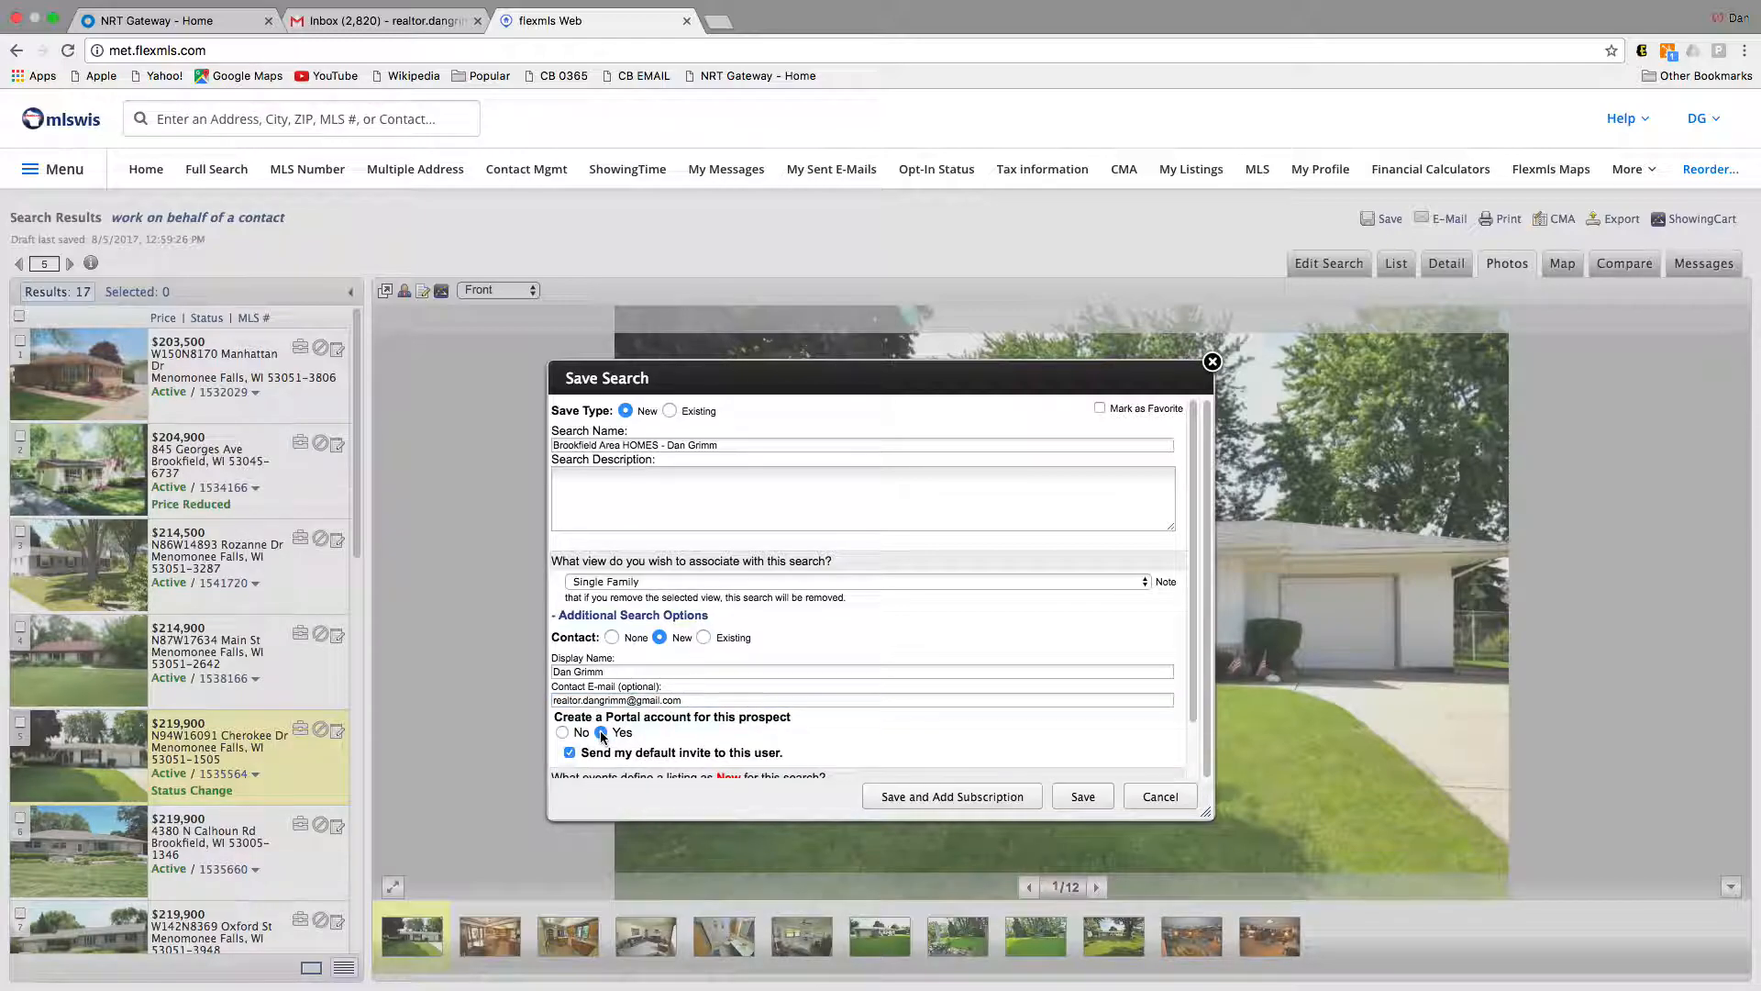
pyautogui.scroll(-2, 605, 738)
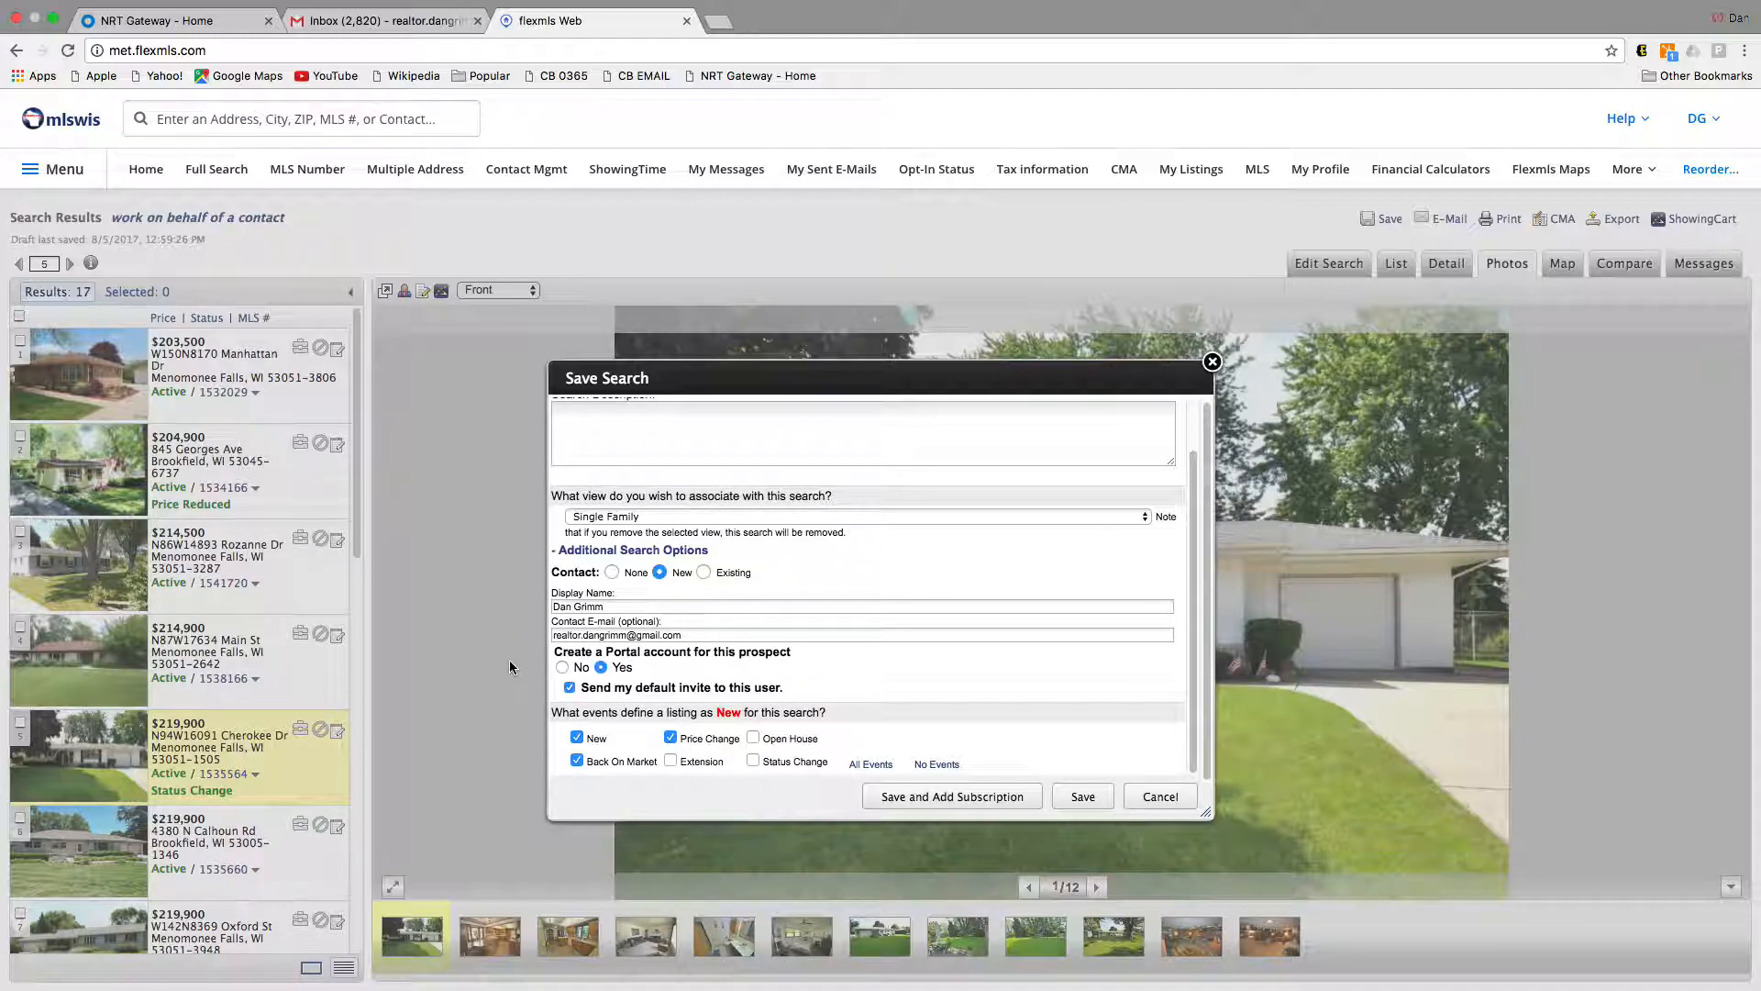
pyautogui.click(978, 795)
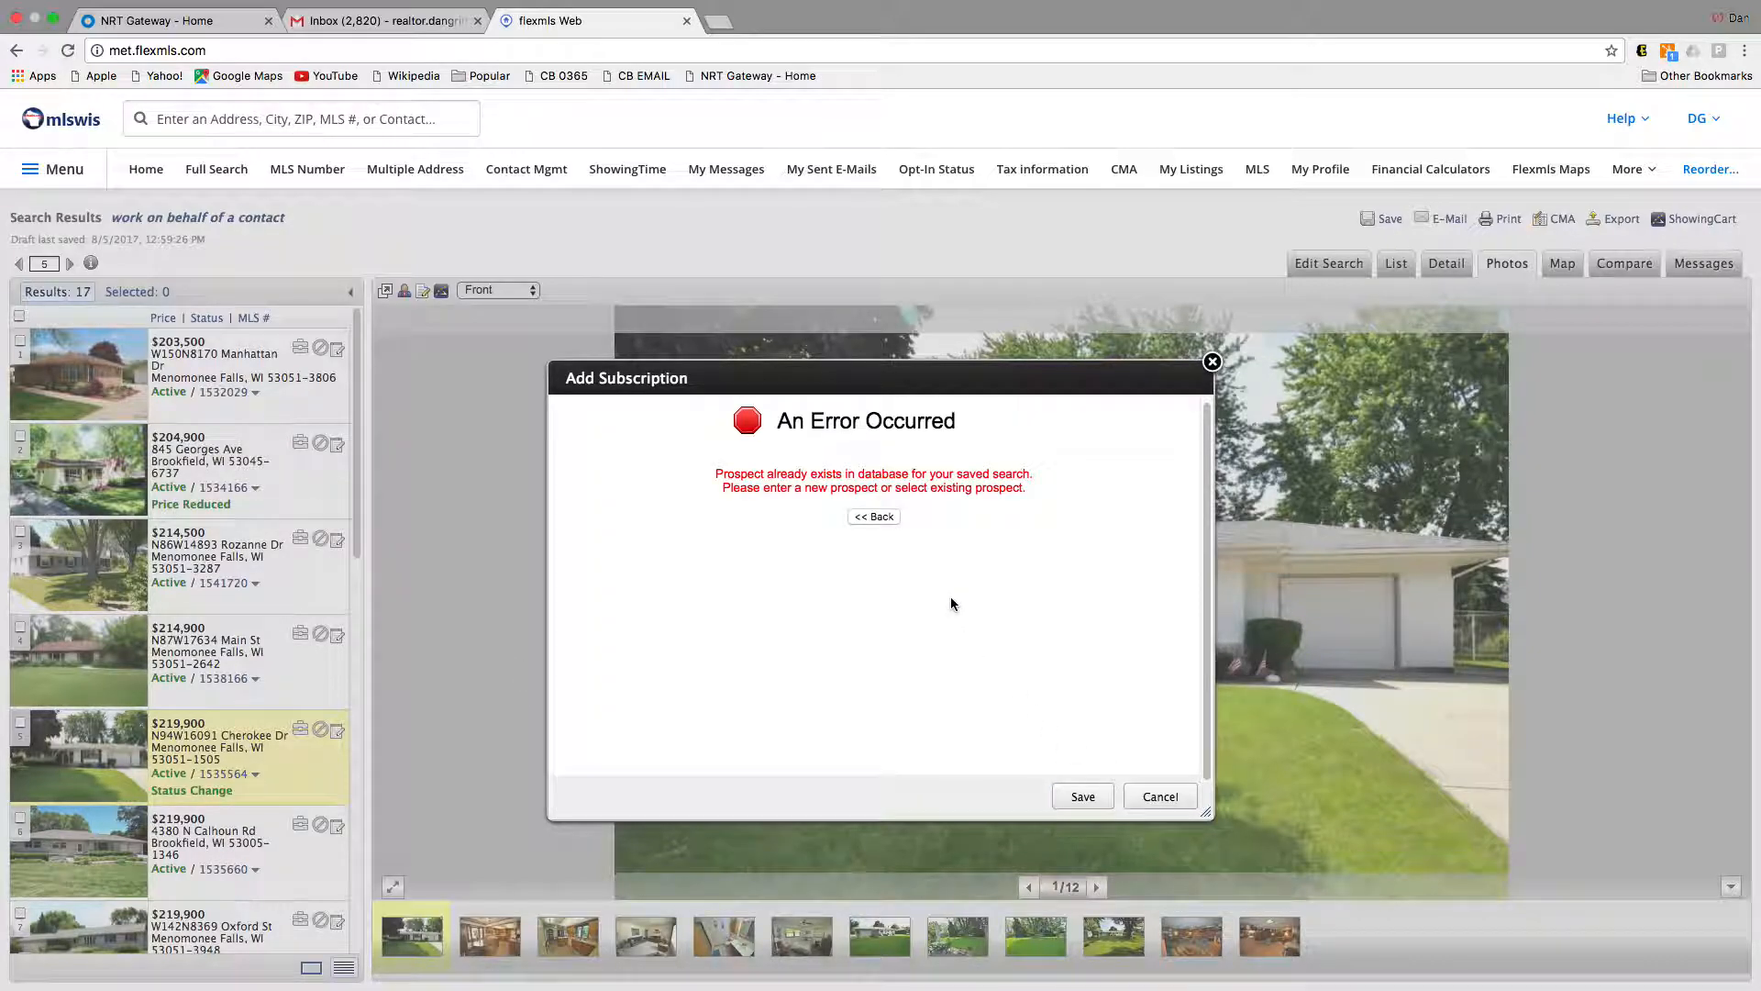
# Step: Return to the save form and name a new saved search 'dan's test'
pyautogui.click(874, 516)
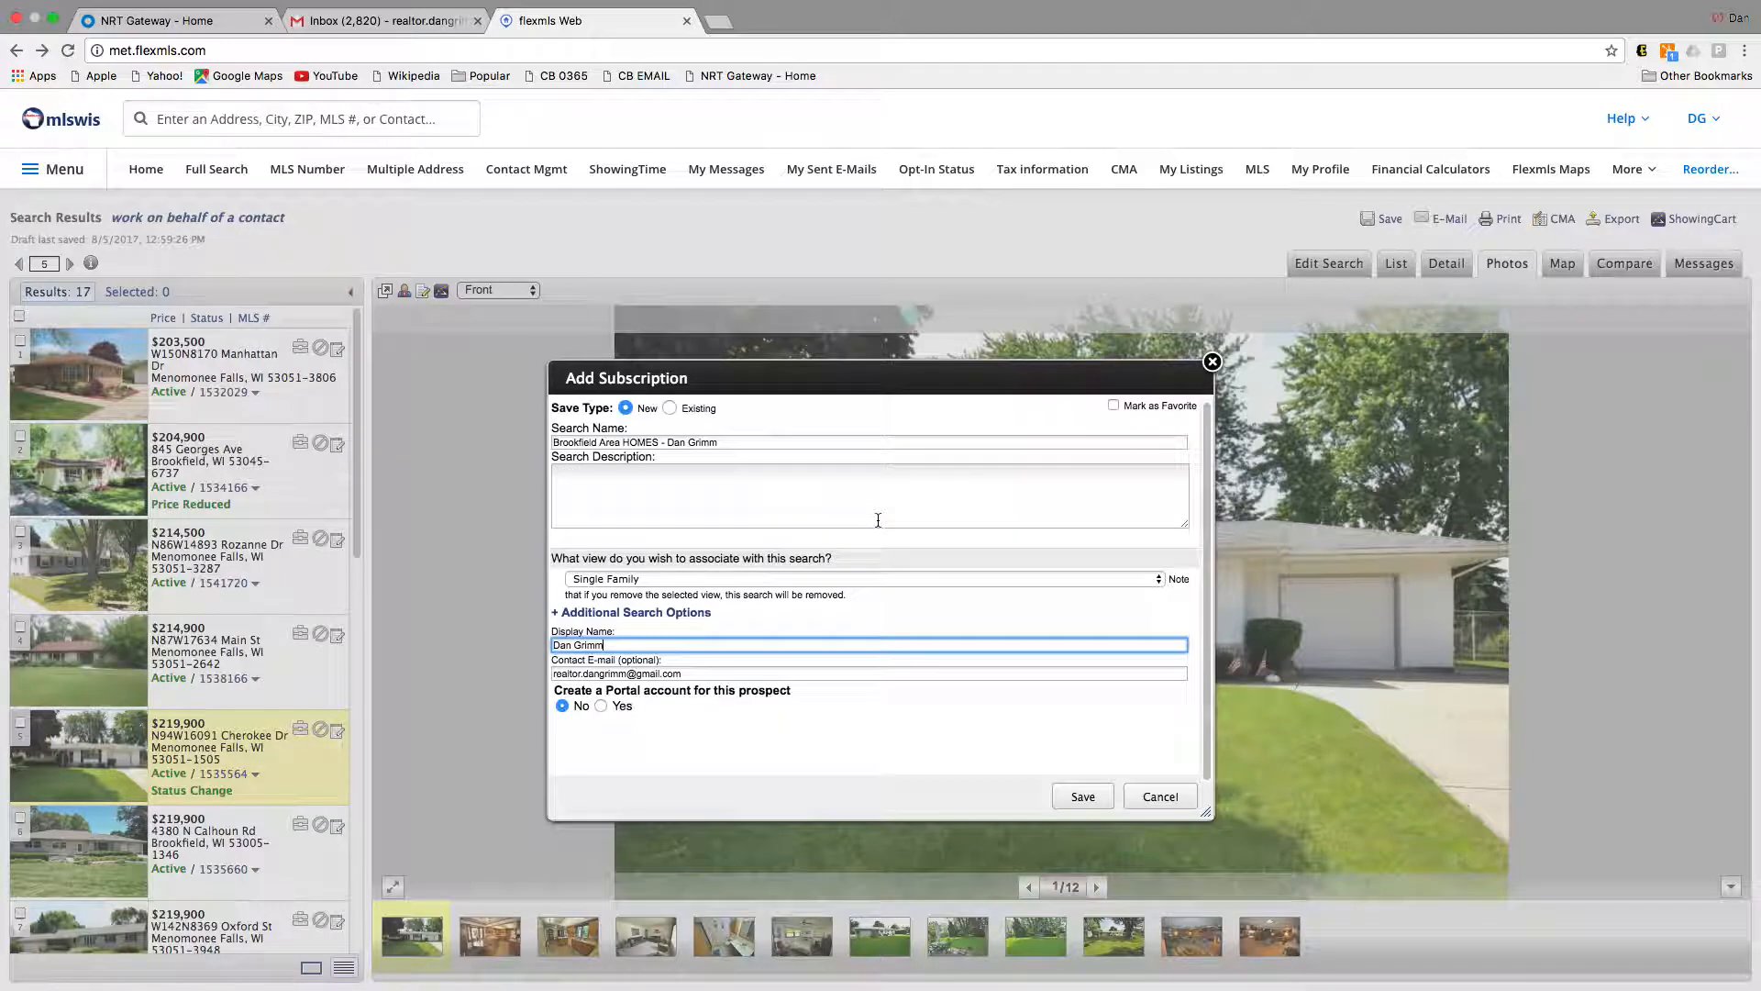
pyautogui.click(671, 409)
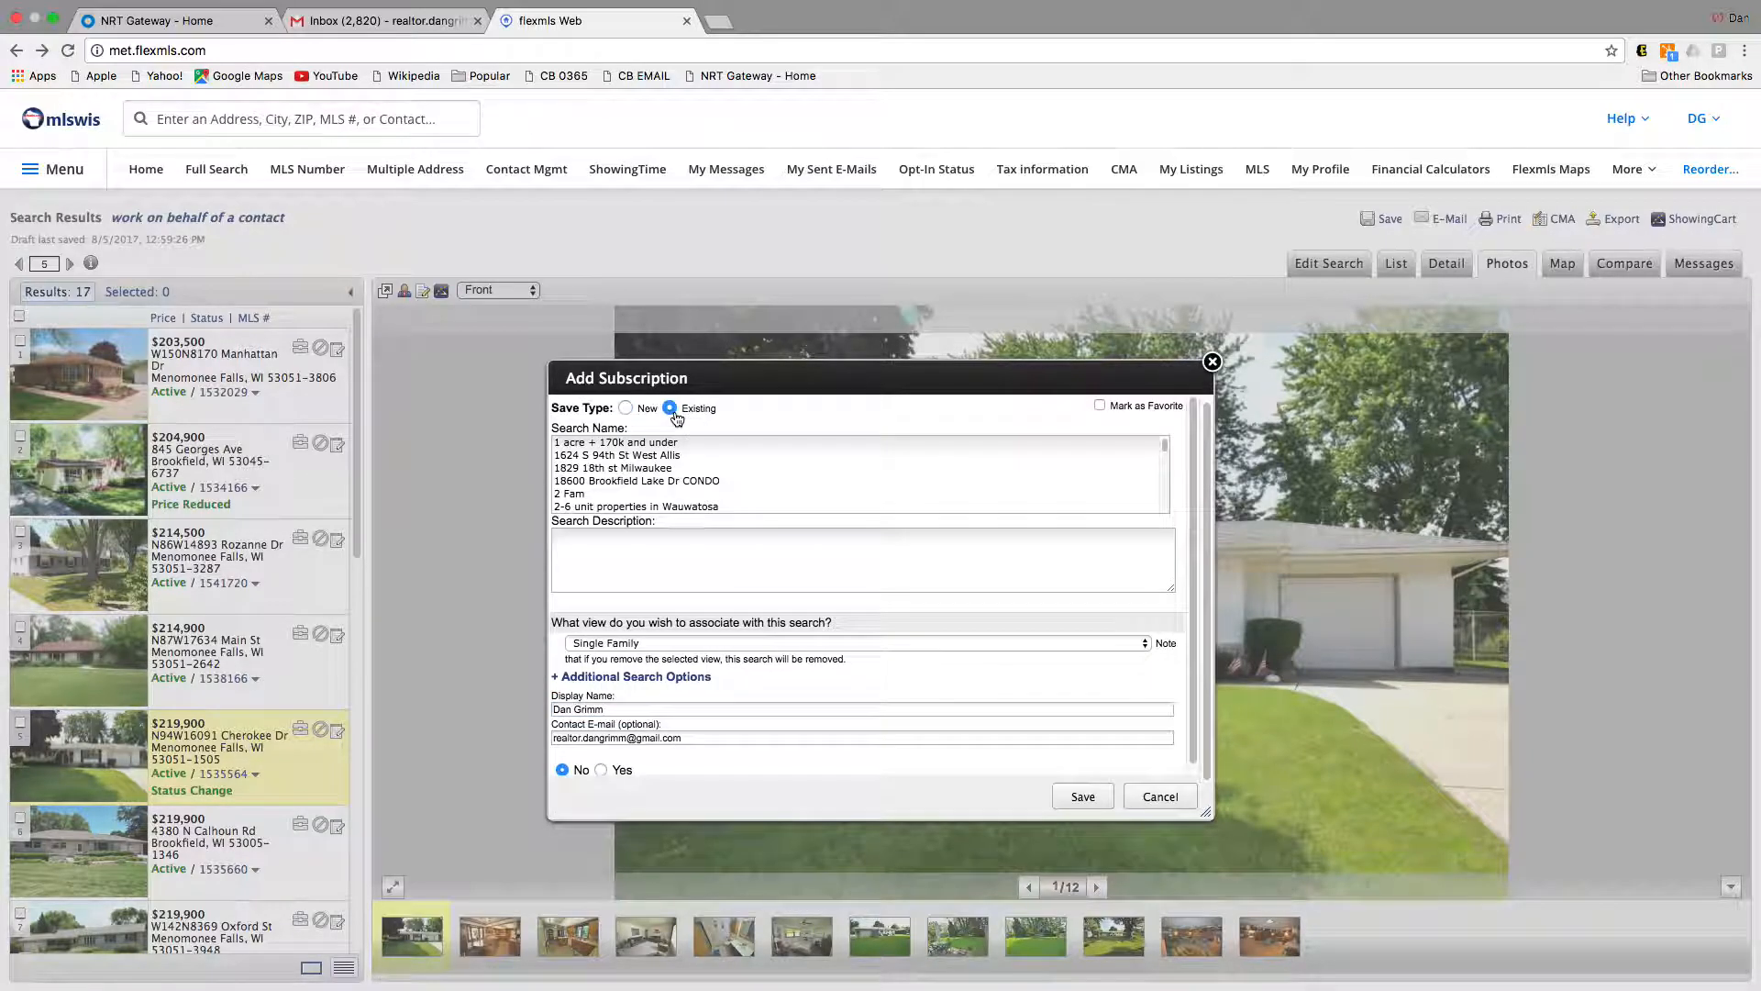
pyautogui.click(673, 458)
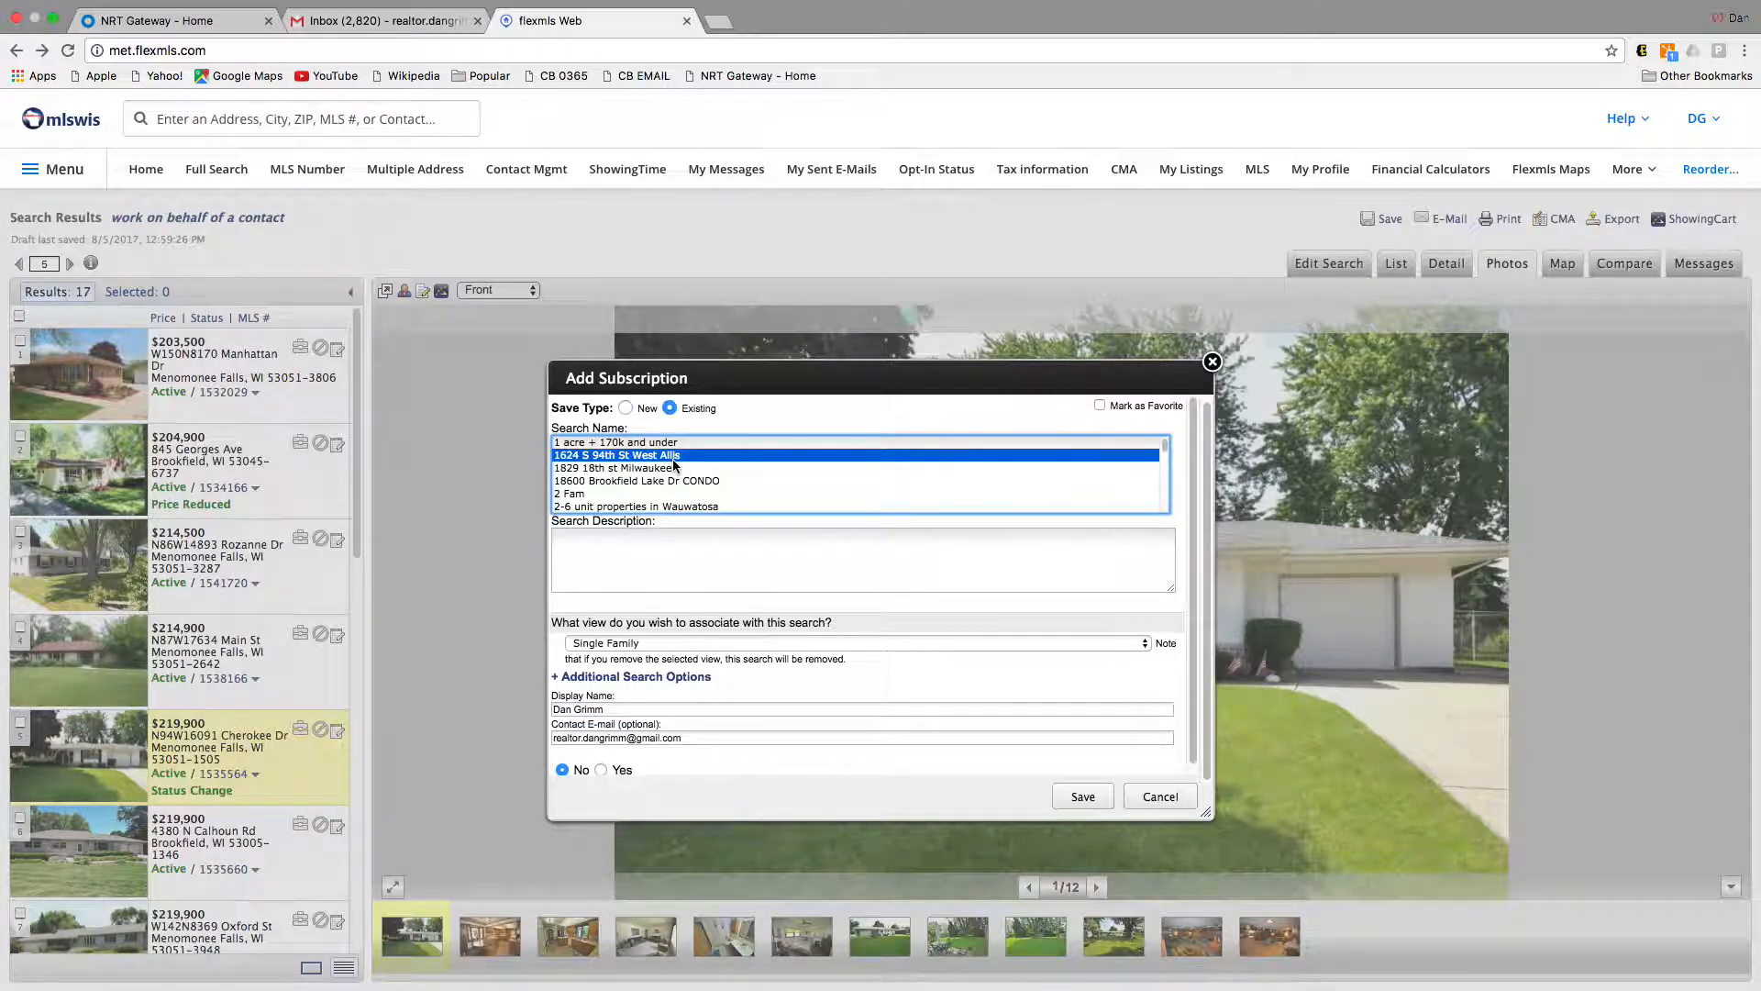
pyautogui.write('dan')
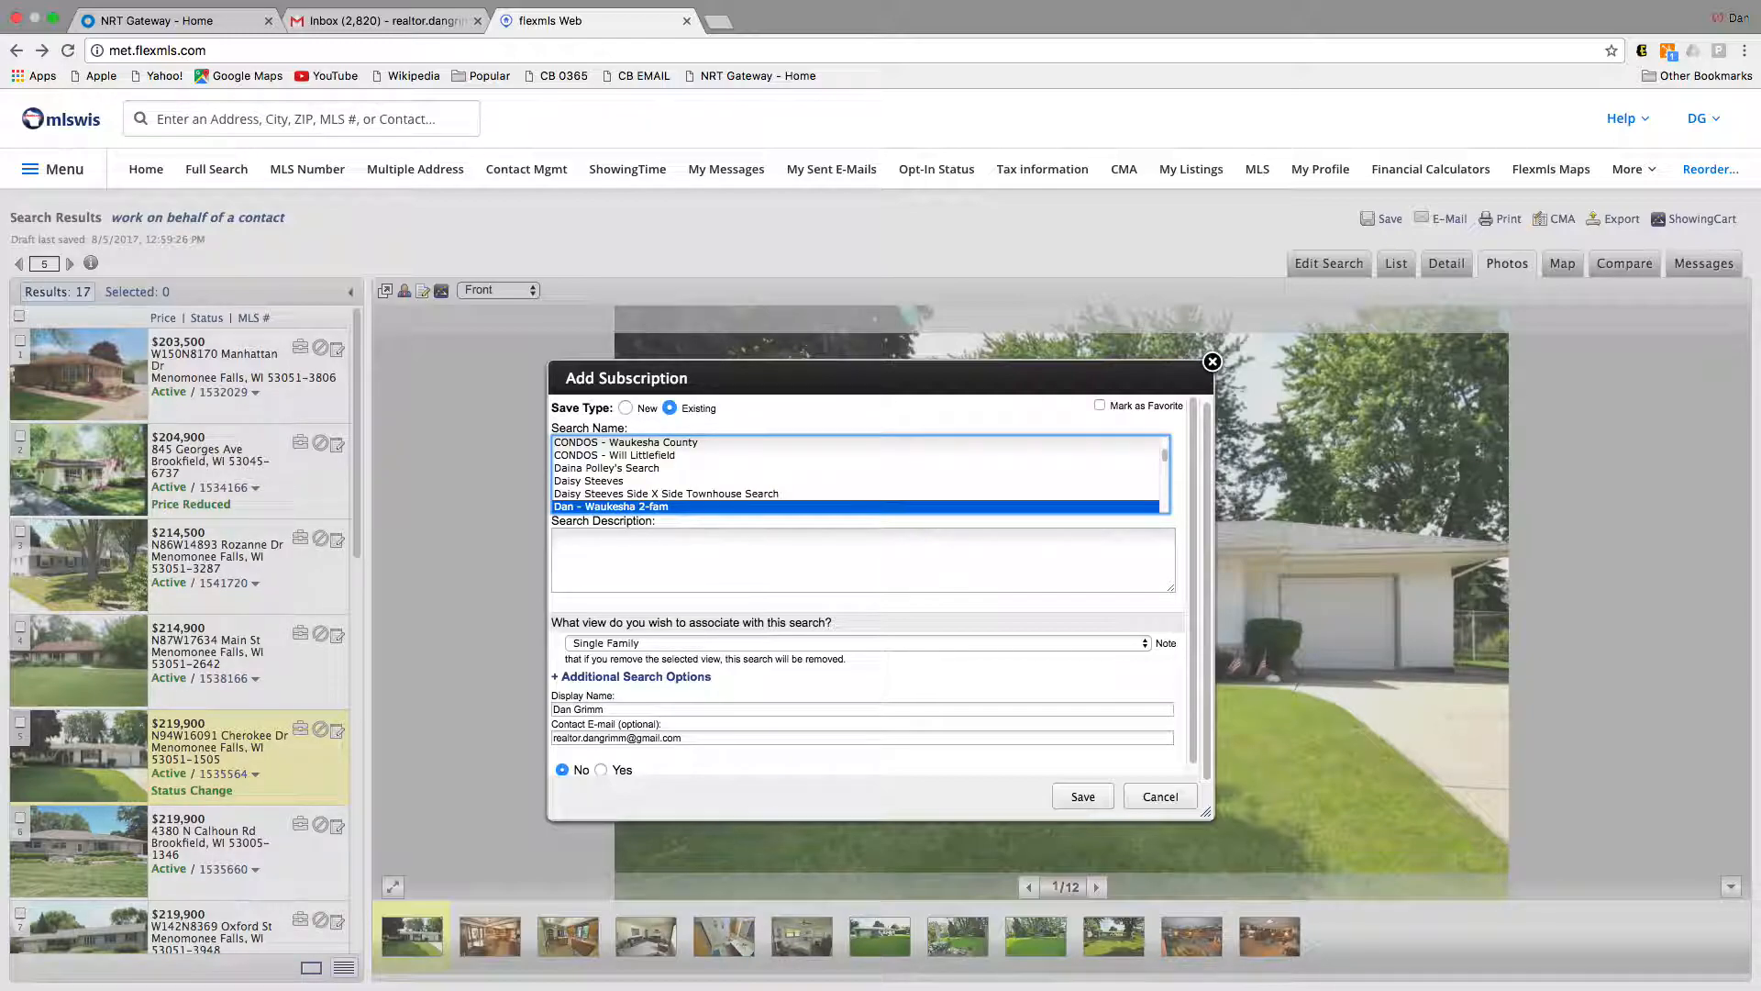
pyautogui.click(624, 408)
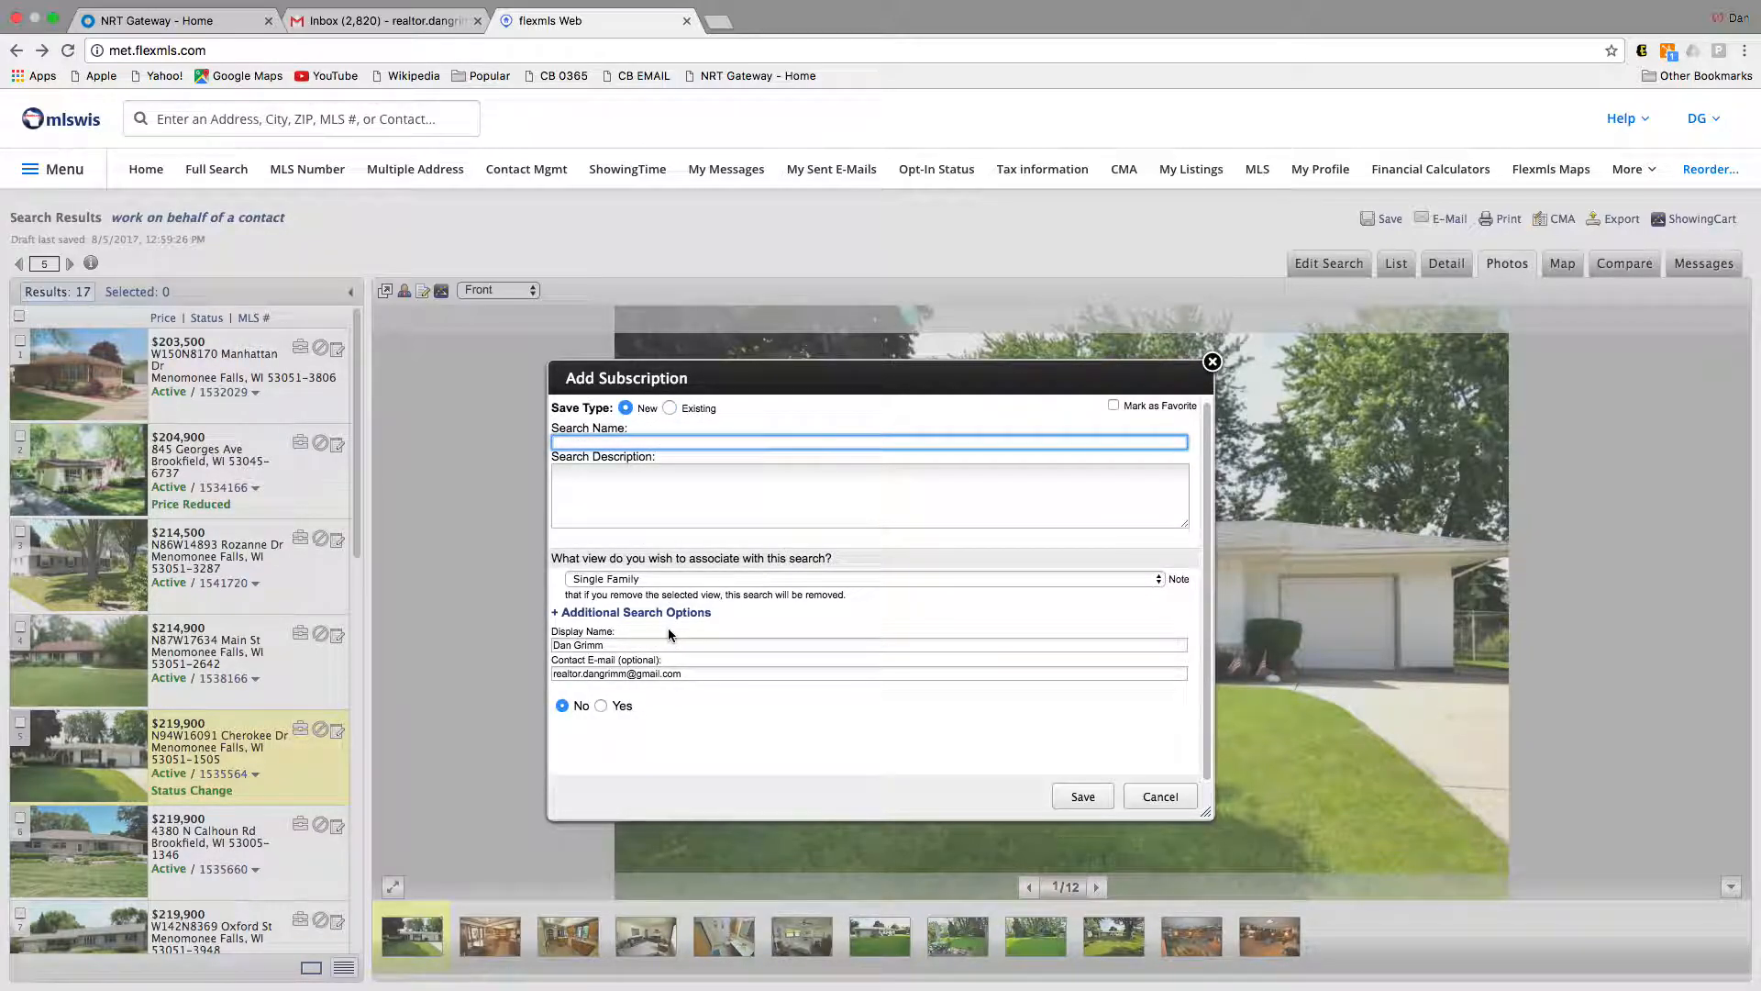
pyautogui.click(625, 444)
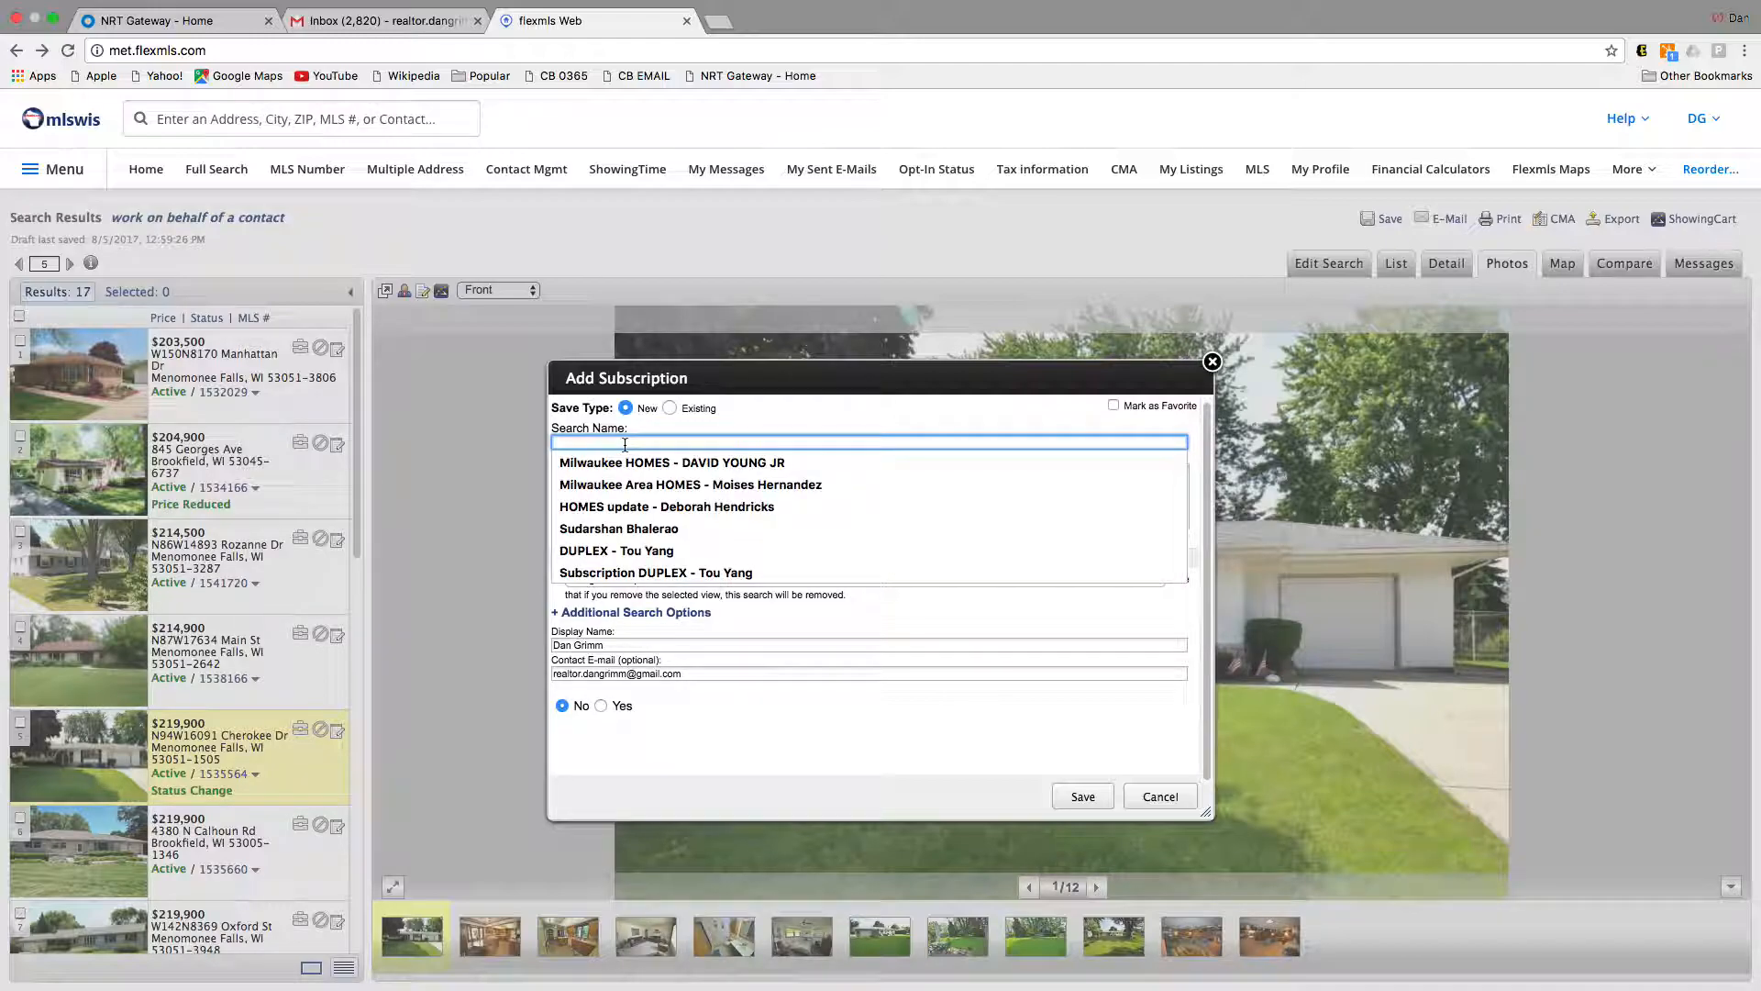
pyautogui.write("dan's test")
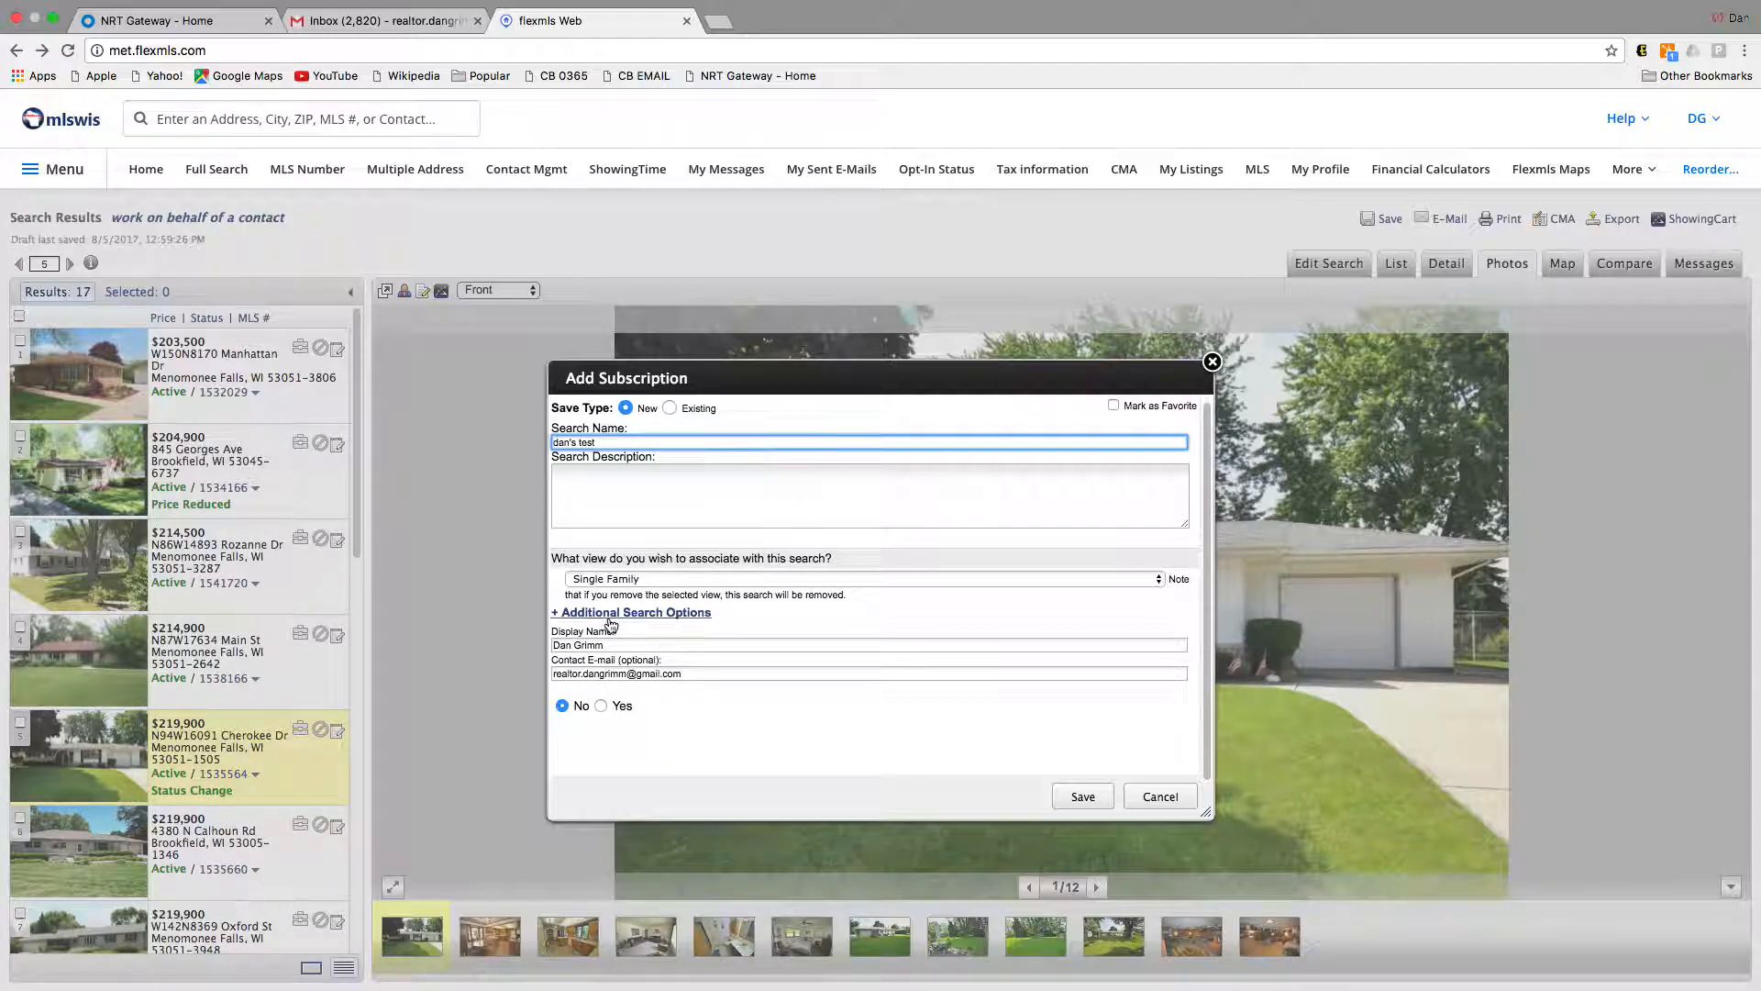
# Step: Leave the invite off, pick a contact under Additional Search Options, and save the subscription
pyautogui.click(602, 705)
pyautogui.click(563, 706)
pyautogui.click(666, 646)
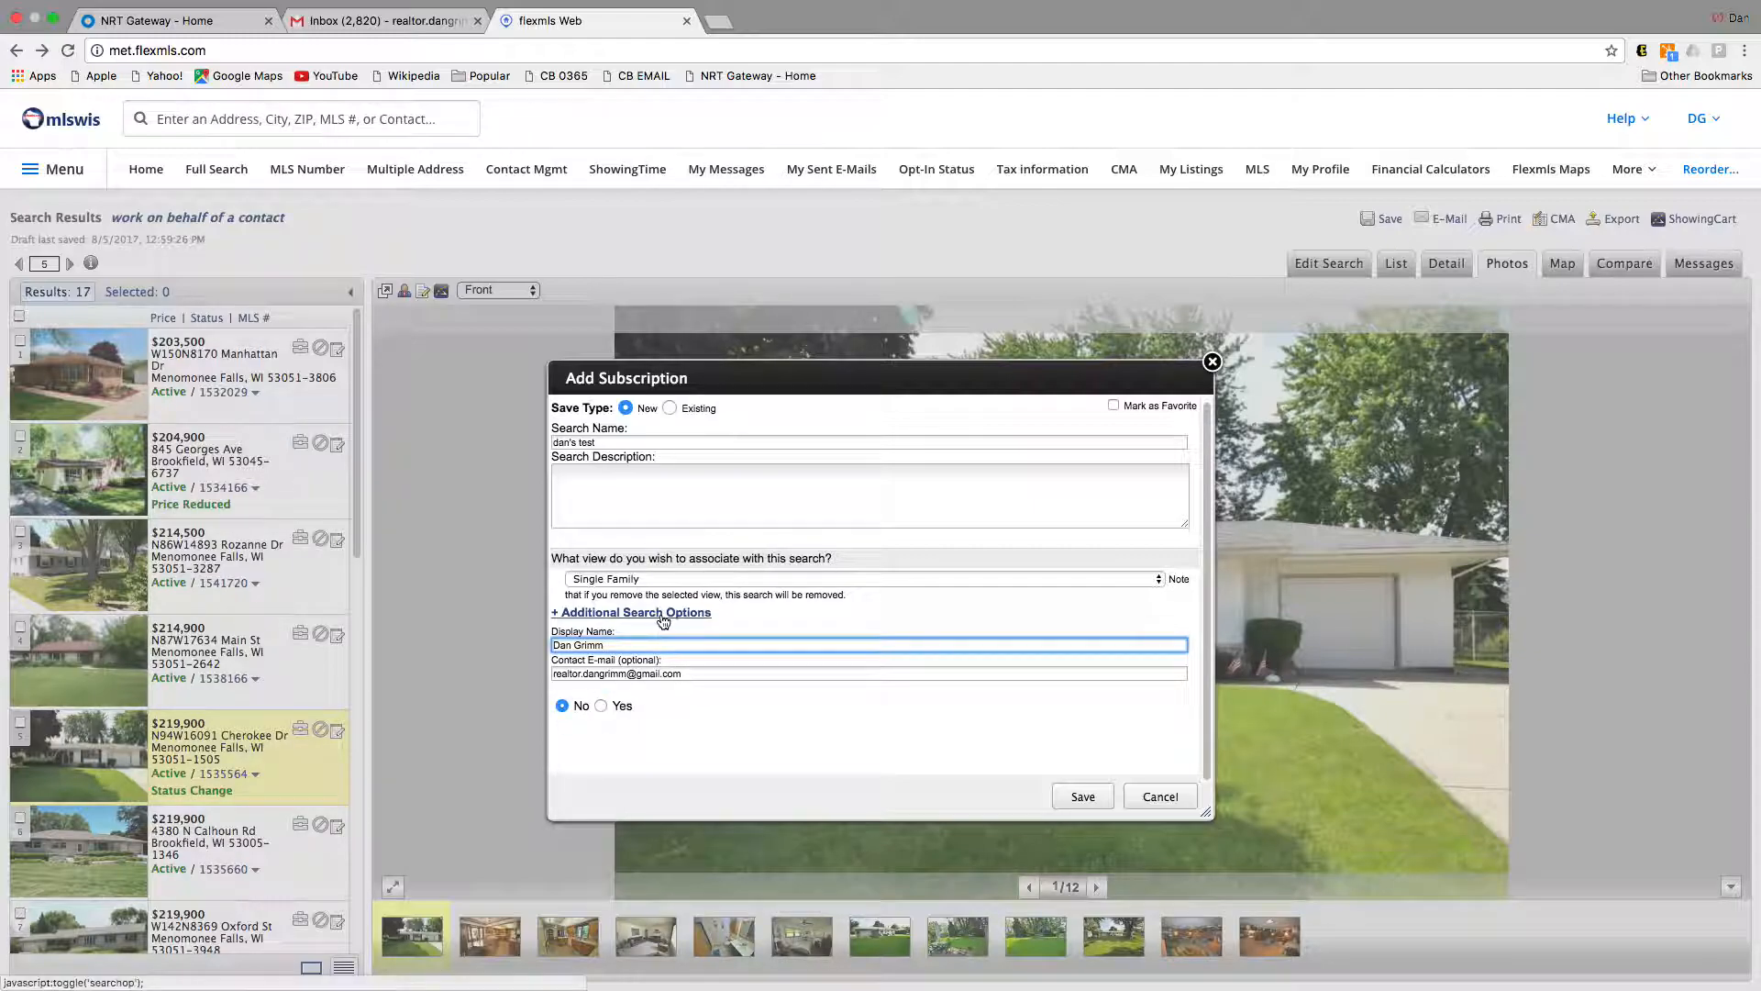
pyautogui.click(663, 614)
pyautogui.click(673, 663)
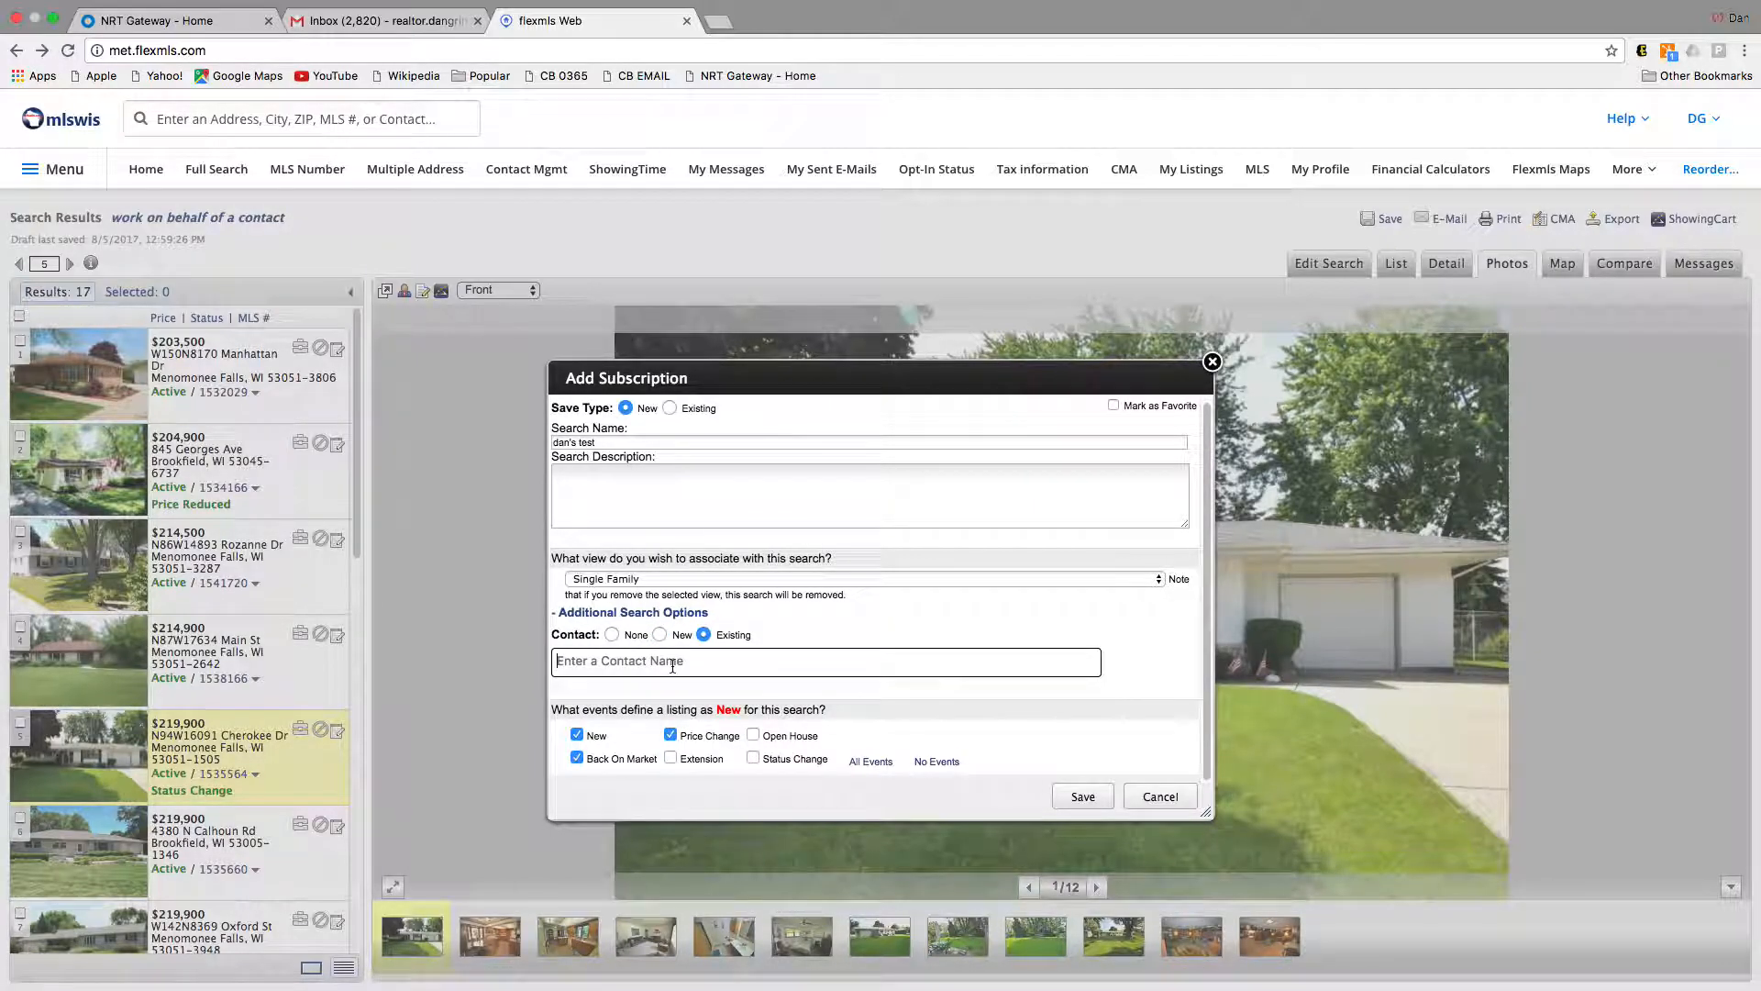
pyautogui.click(1082, 796)
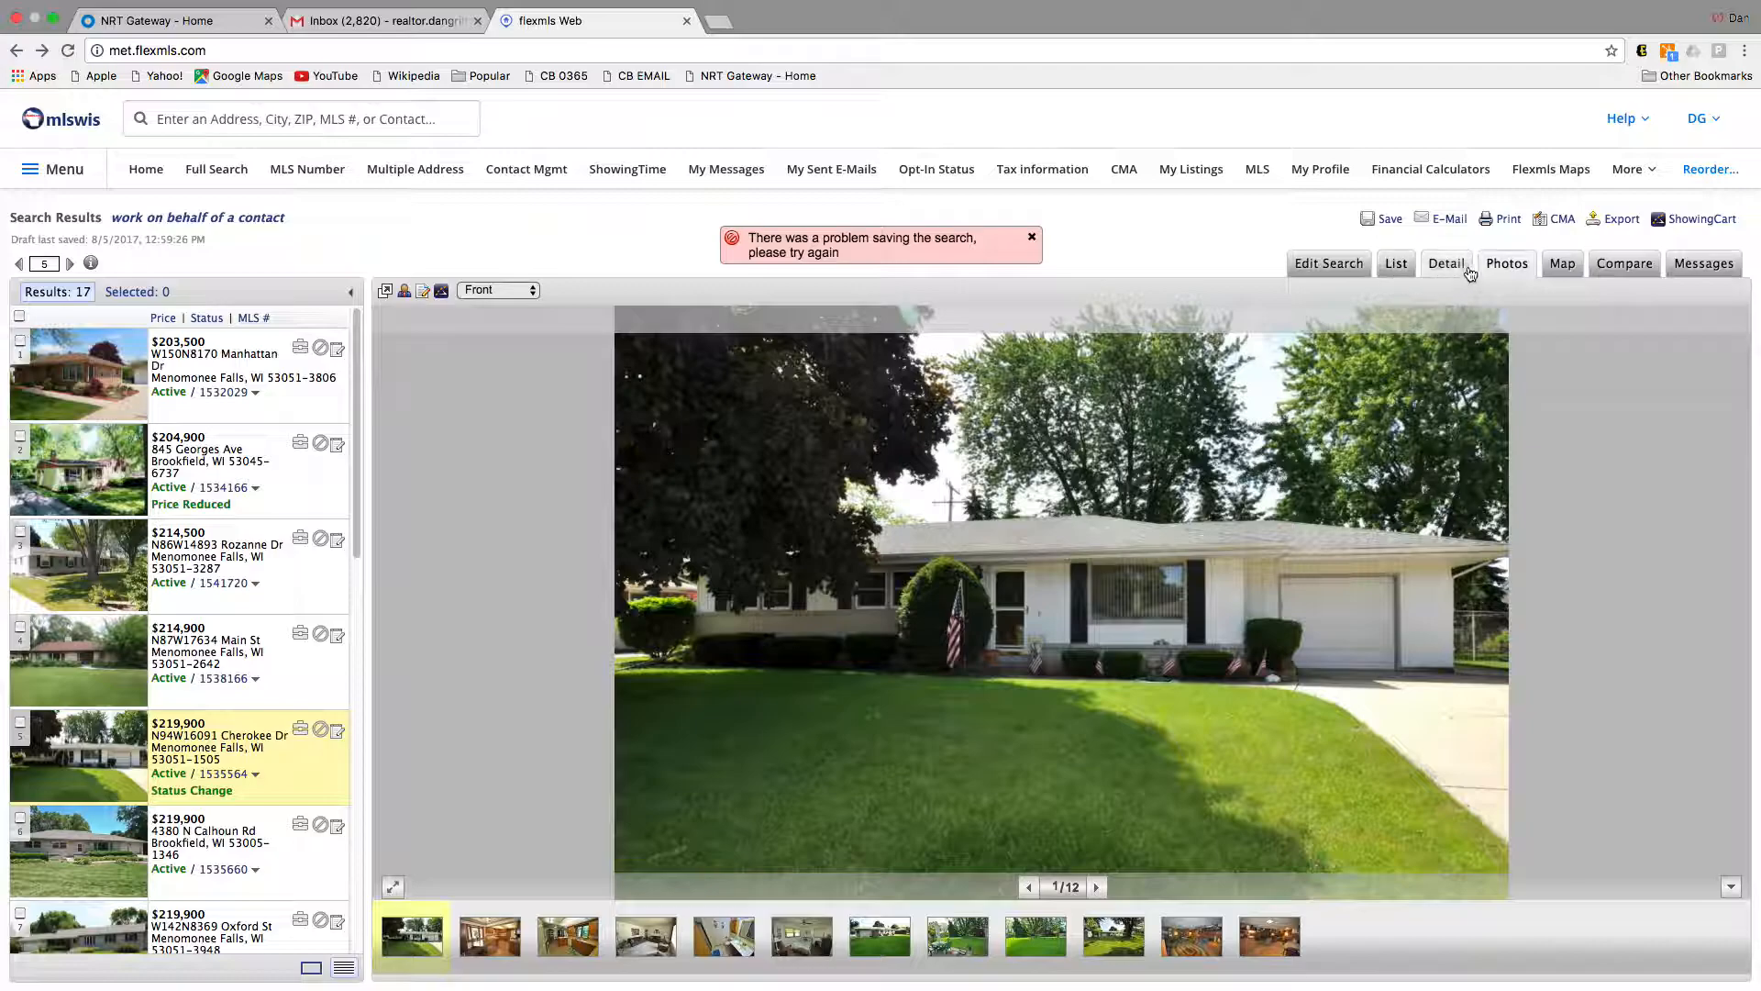
# Step: Reopen the save form and name the new search 'dan test'
pyautogui.click(1382, 219)
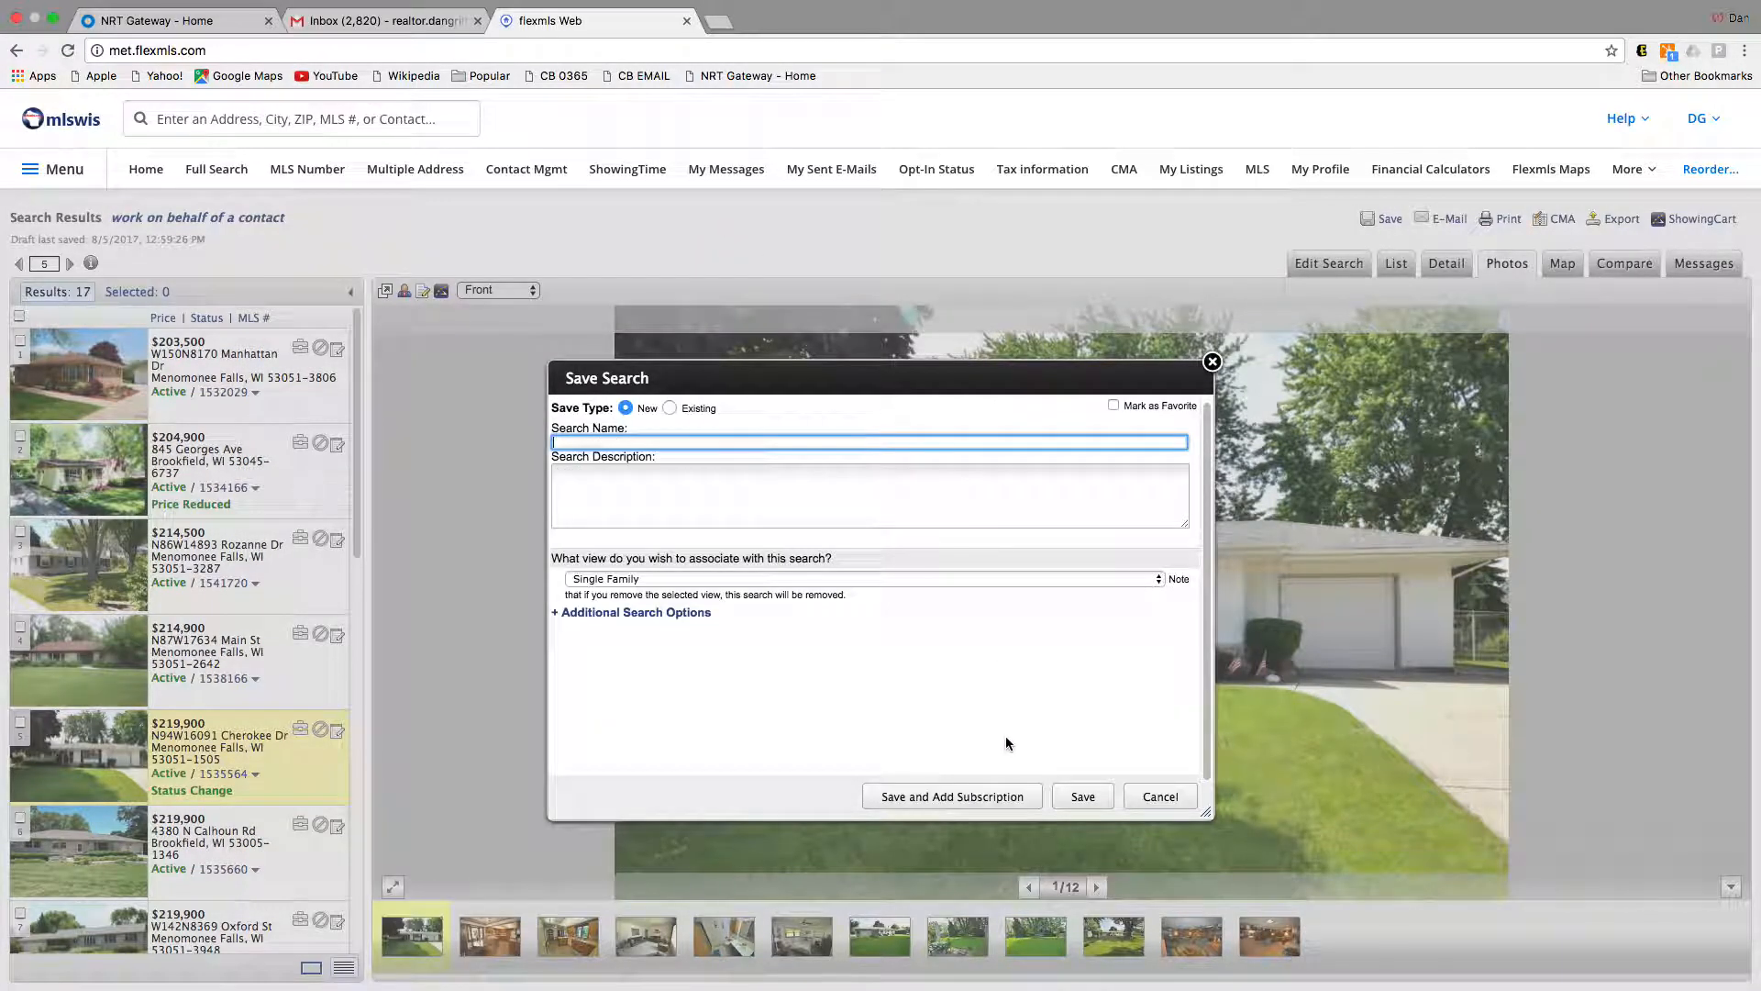
pyautogui.click(669, 410)
pyautogui.click(626, 408)
pyautogui.write('dan test')
# Step: Link the search to the existing contact and save it with a subscription
pyautogui.click(666, 612)
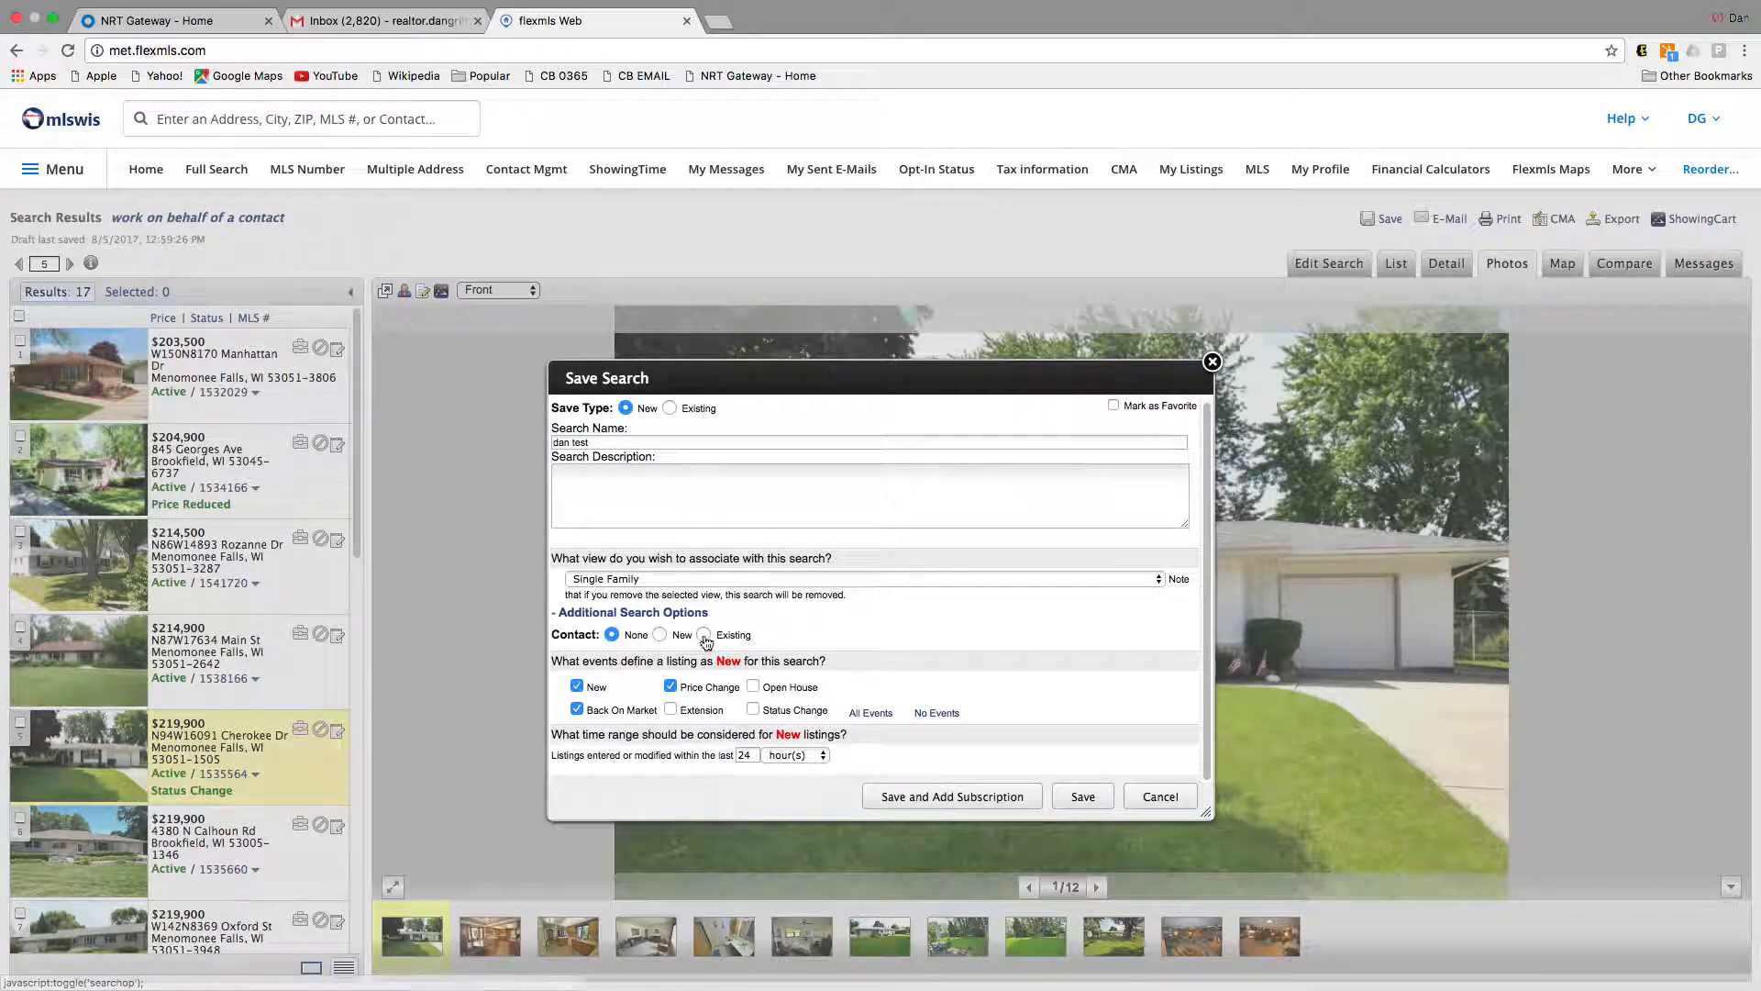
pyautogui.click(704, 636)
pyautogui.click(691, 662)
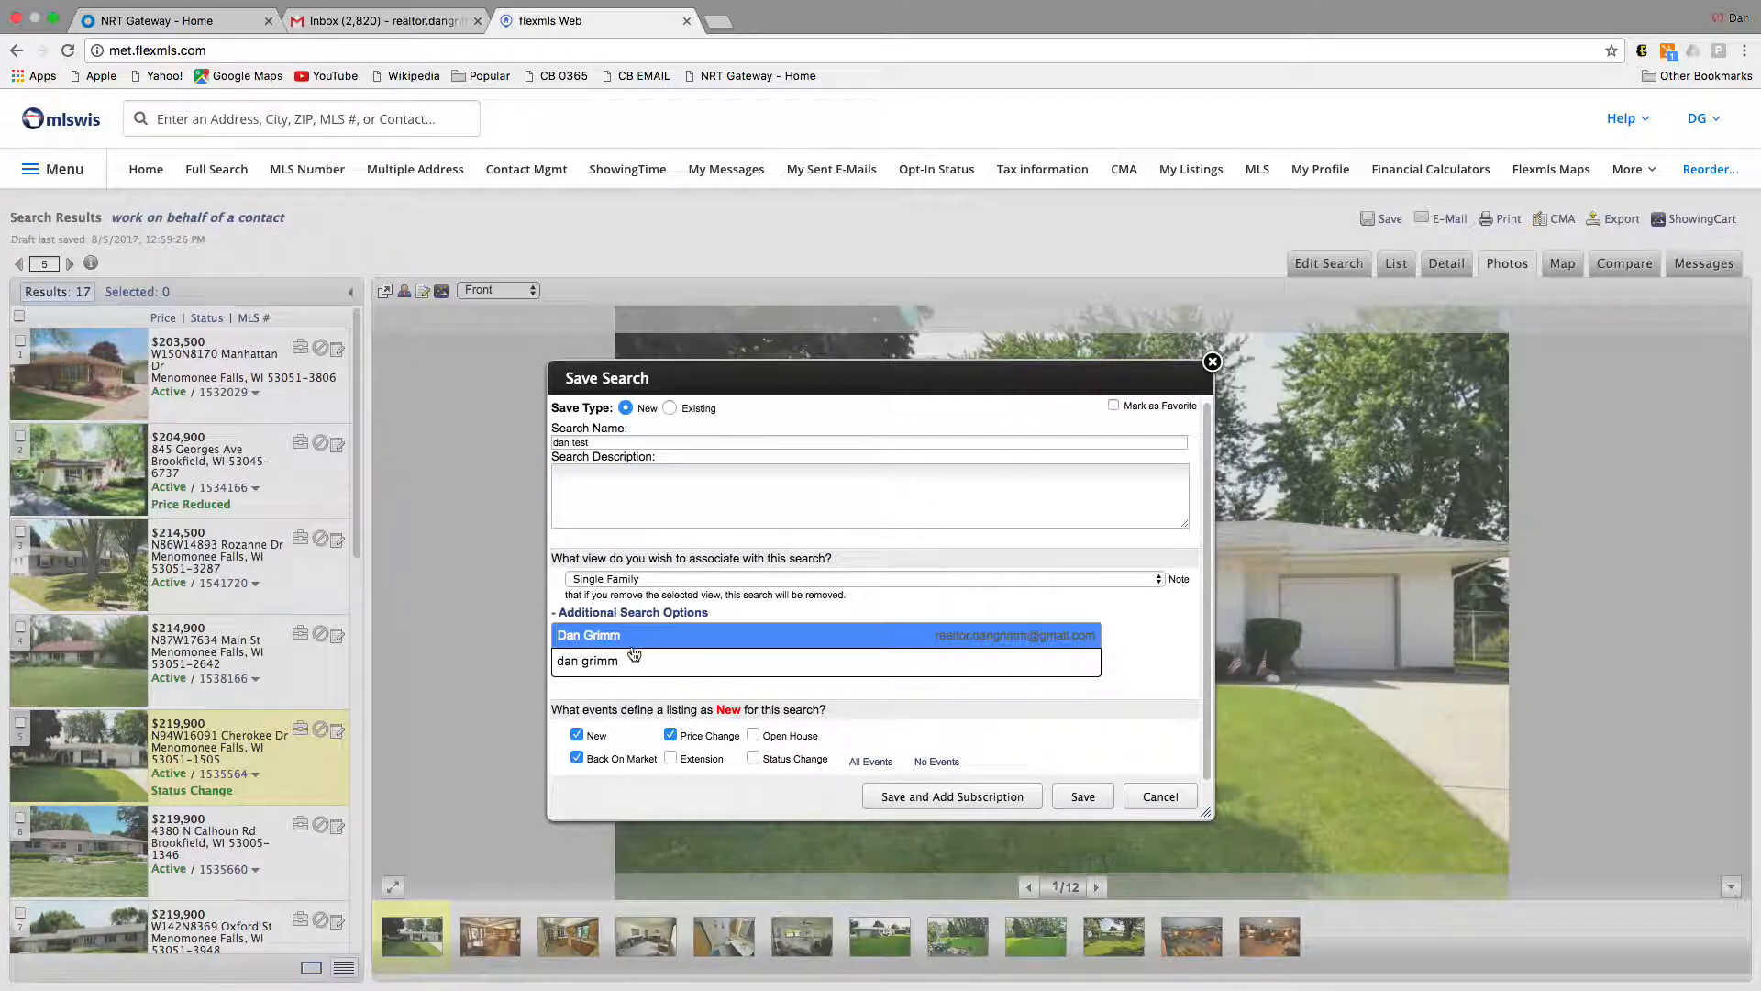
pyautogui.click(632, 637)
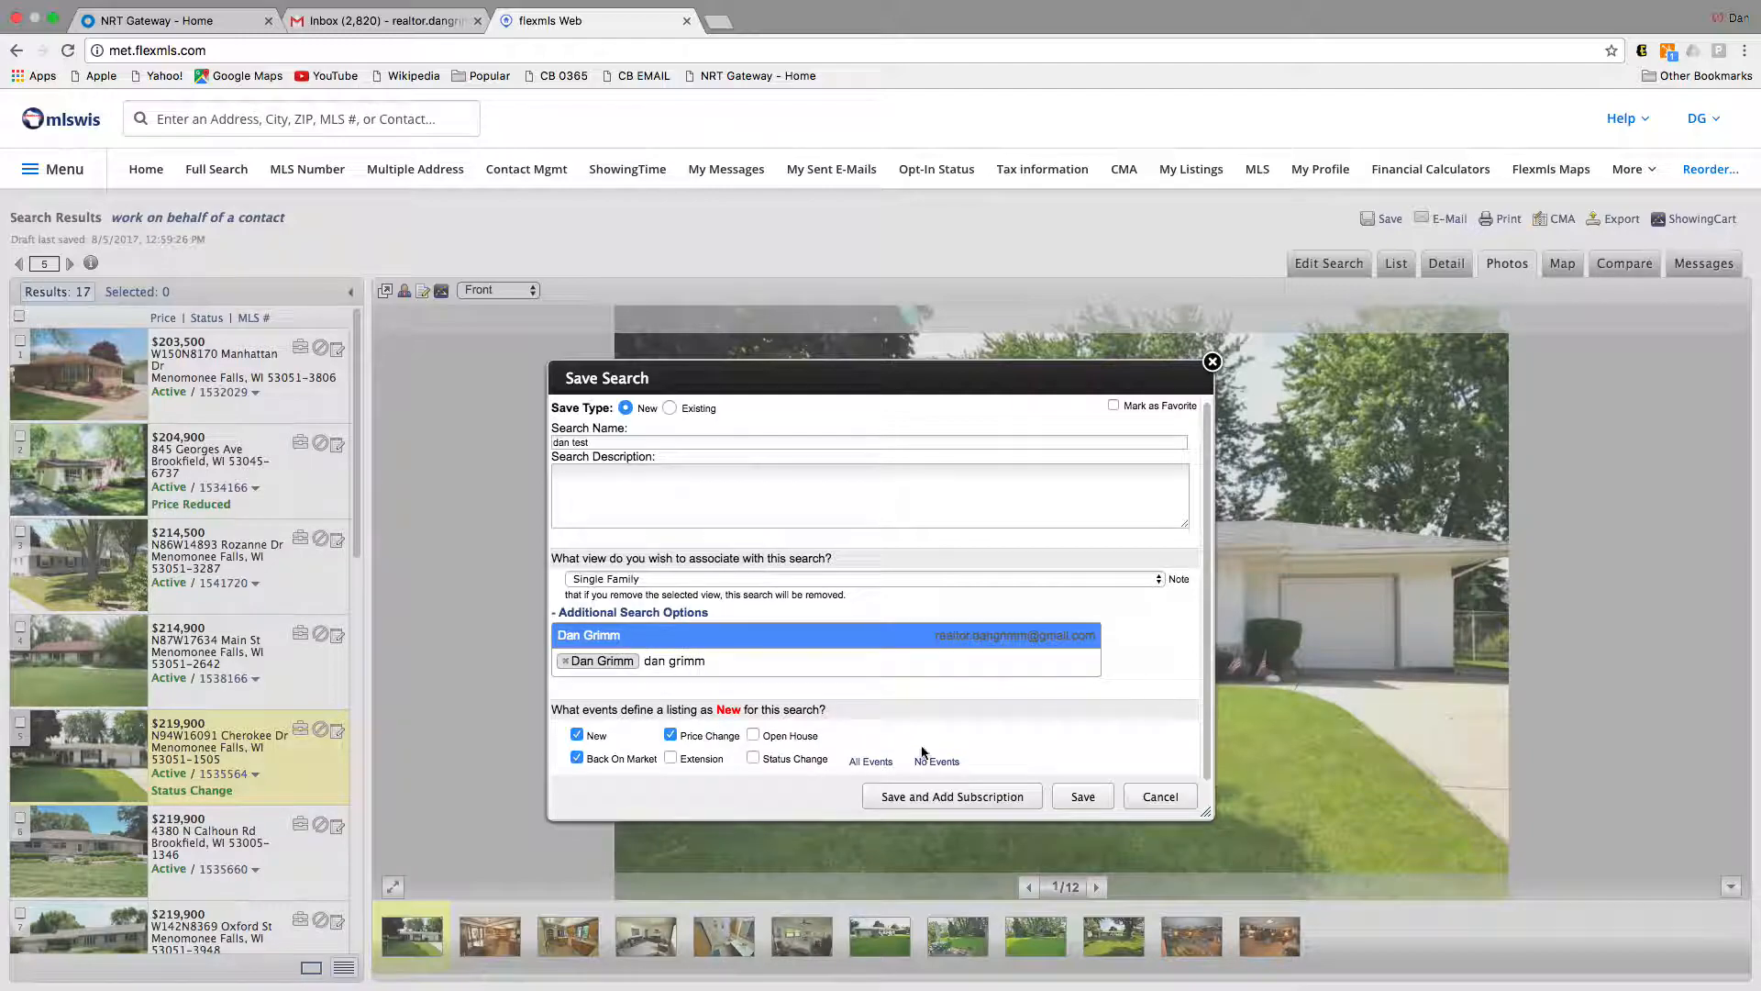
pyautogui.click(1027, 800)
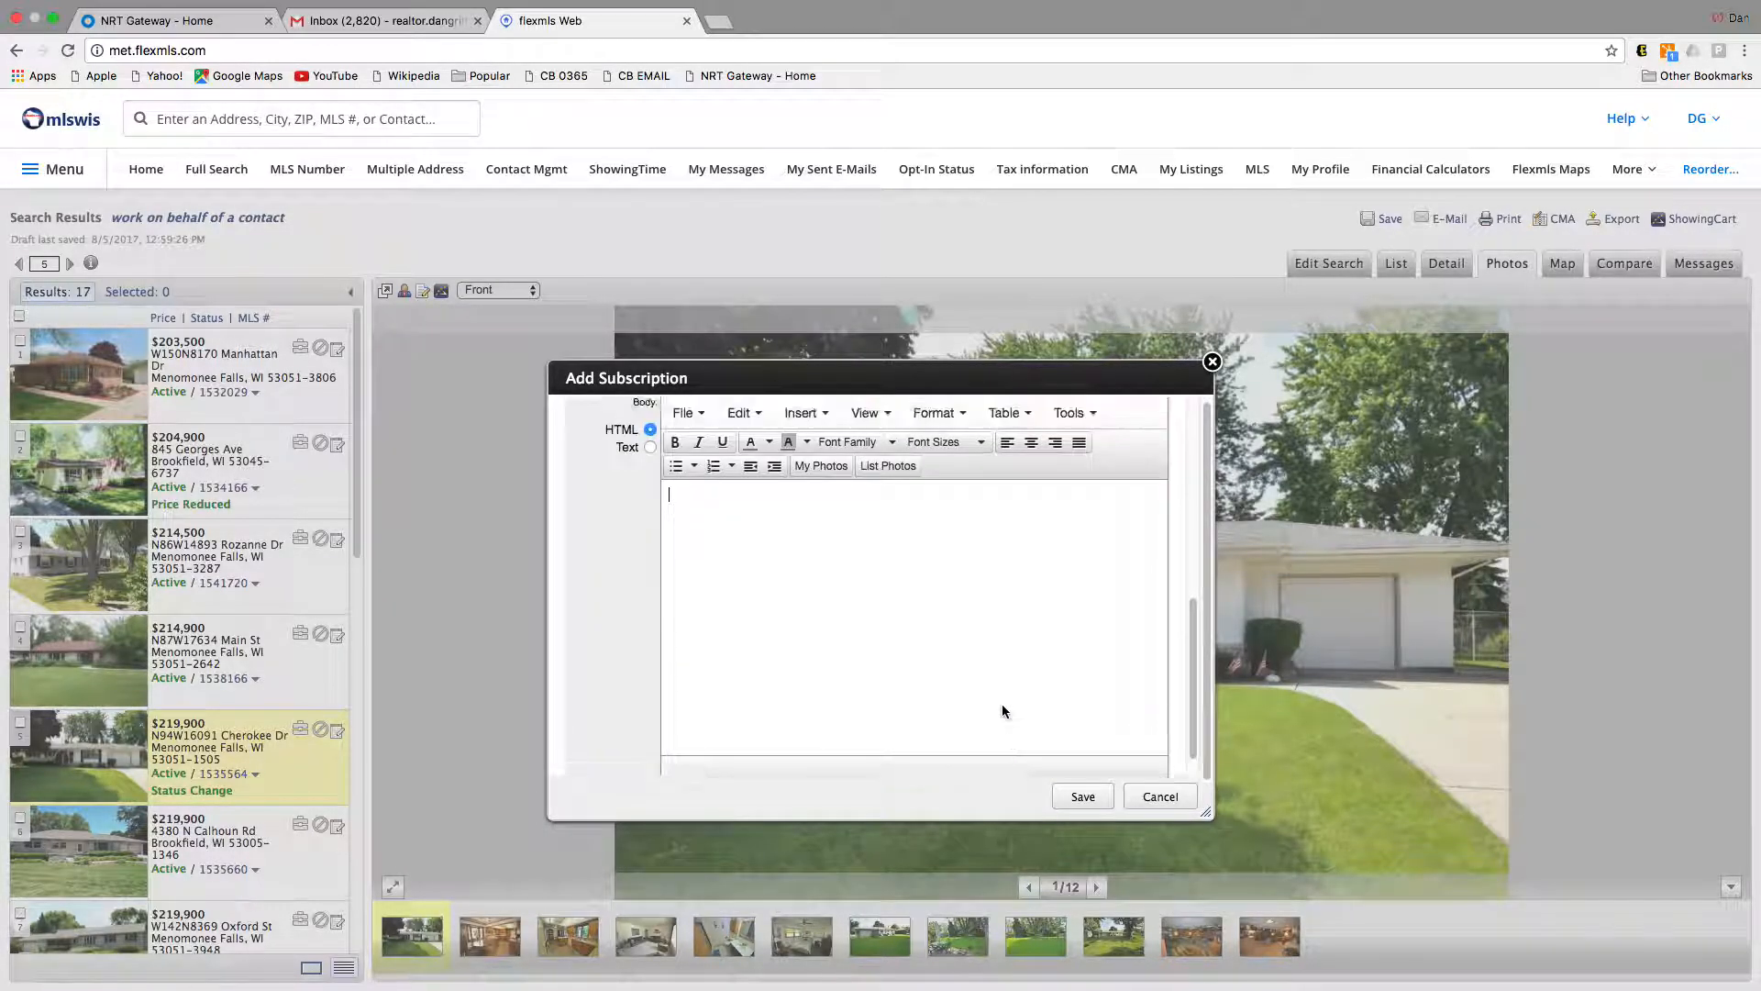
# Step: Review the every-day weekly schedule, Single Family1 view and default e-mail template, then save the subscription
pyautogui.scroll(5, 1000, 703)
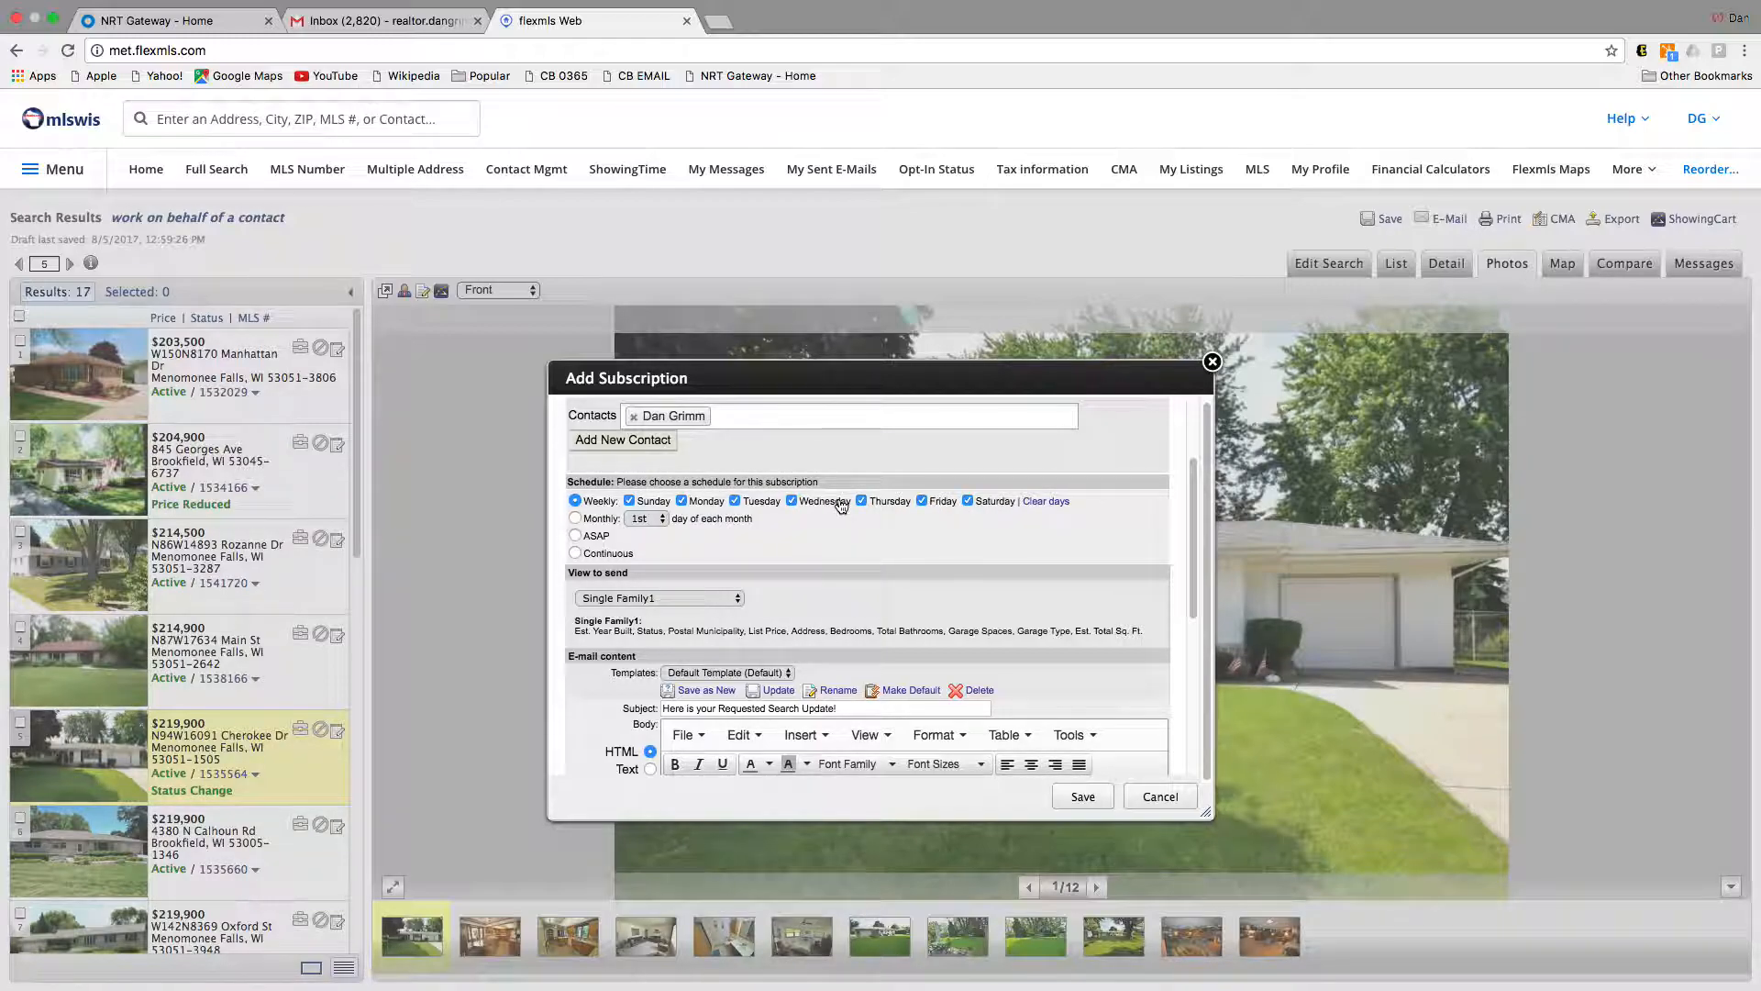
pyautogui.scroll(-5, 838, 505)
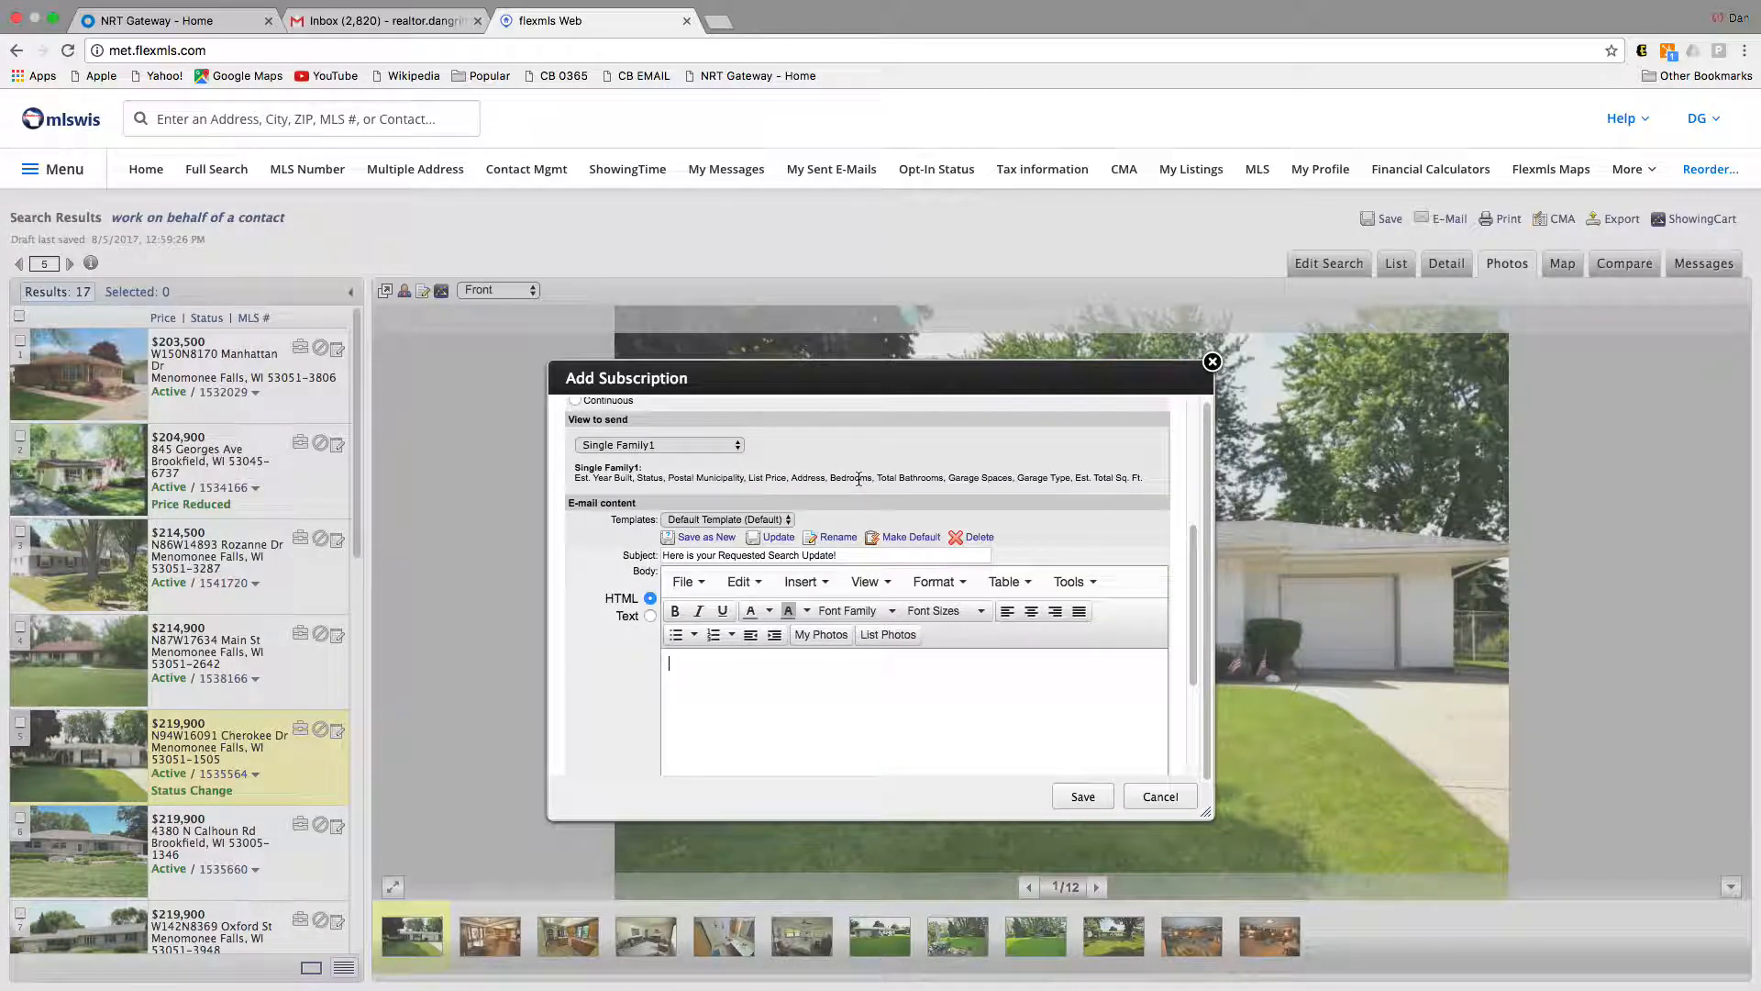
pyautogui.scroll(3, 859, 479)
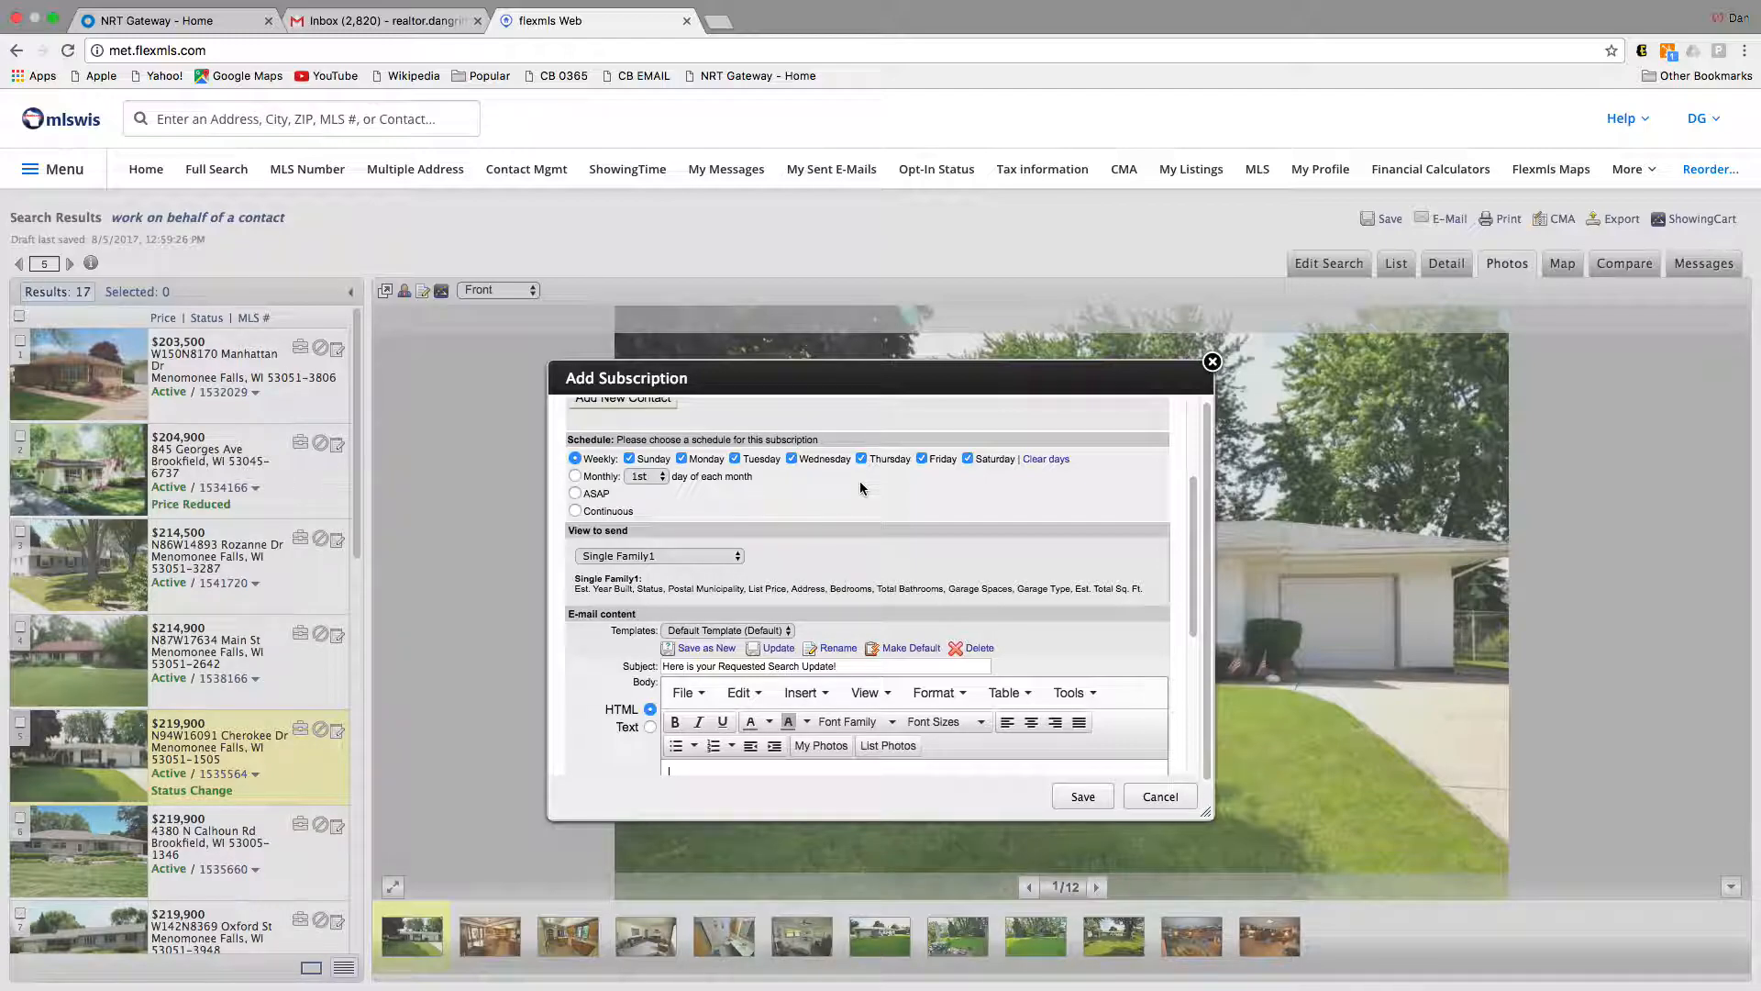
pyautogui.click(1078, 798)
pyautogui.click(1083, 798)
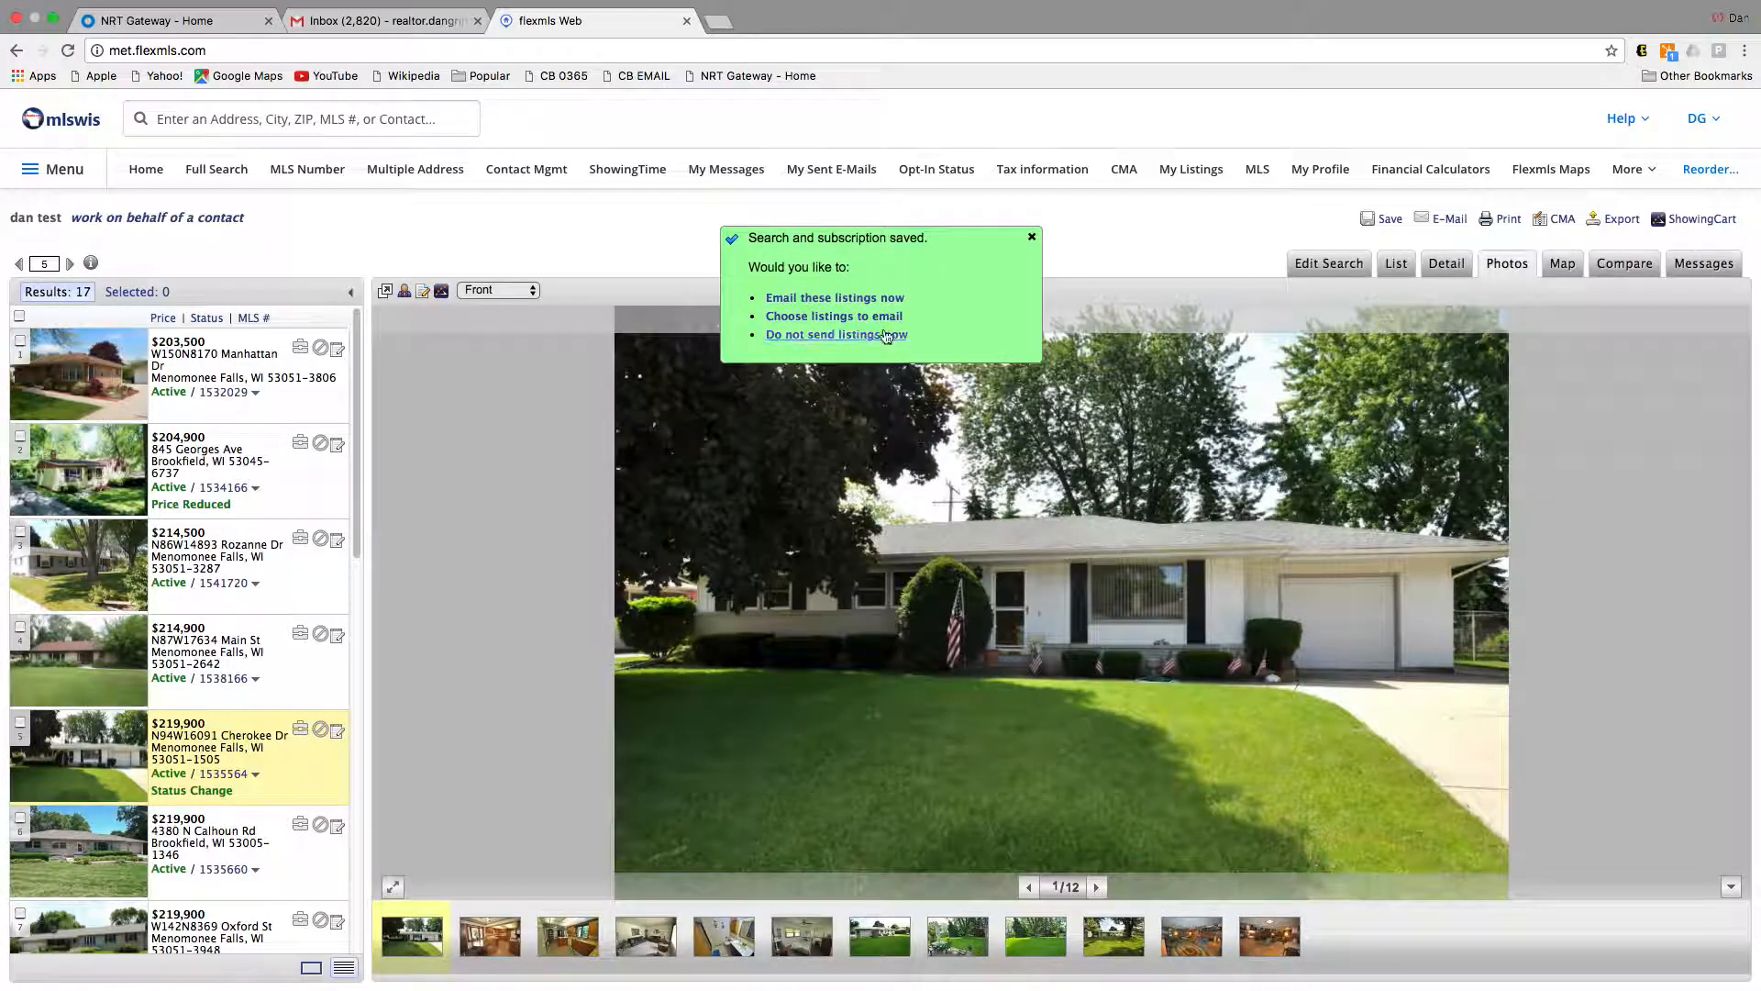
# Step: E-mail all 17 search results to the contact, then return to the results and Gmail
pyautogui.click(880, 309)
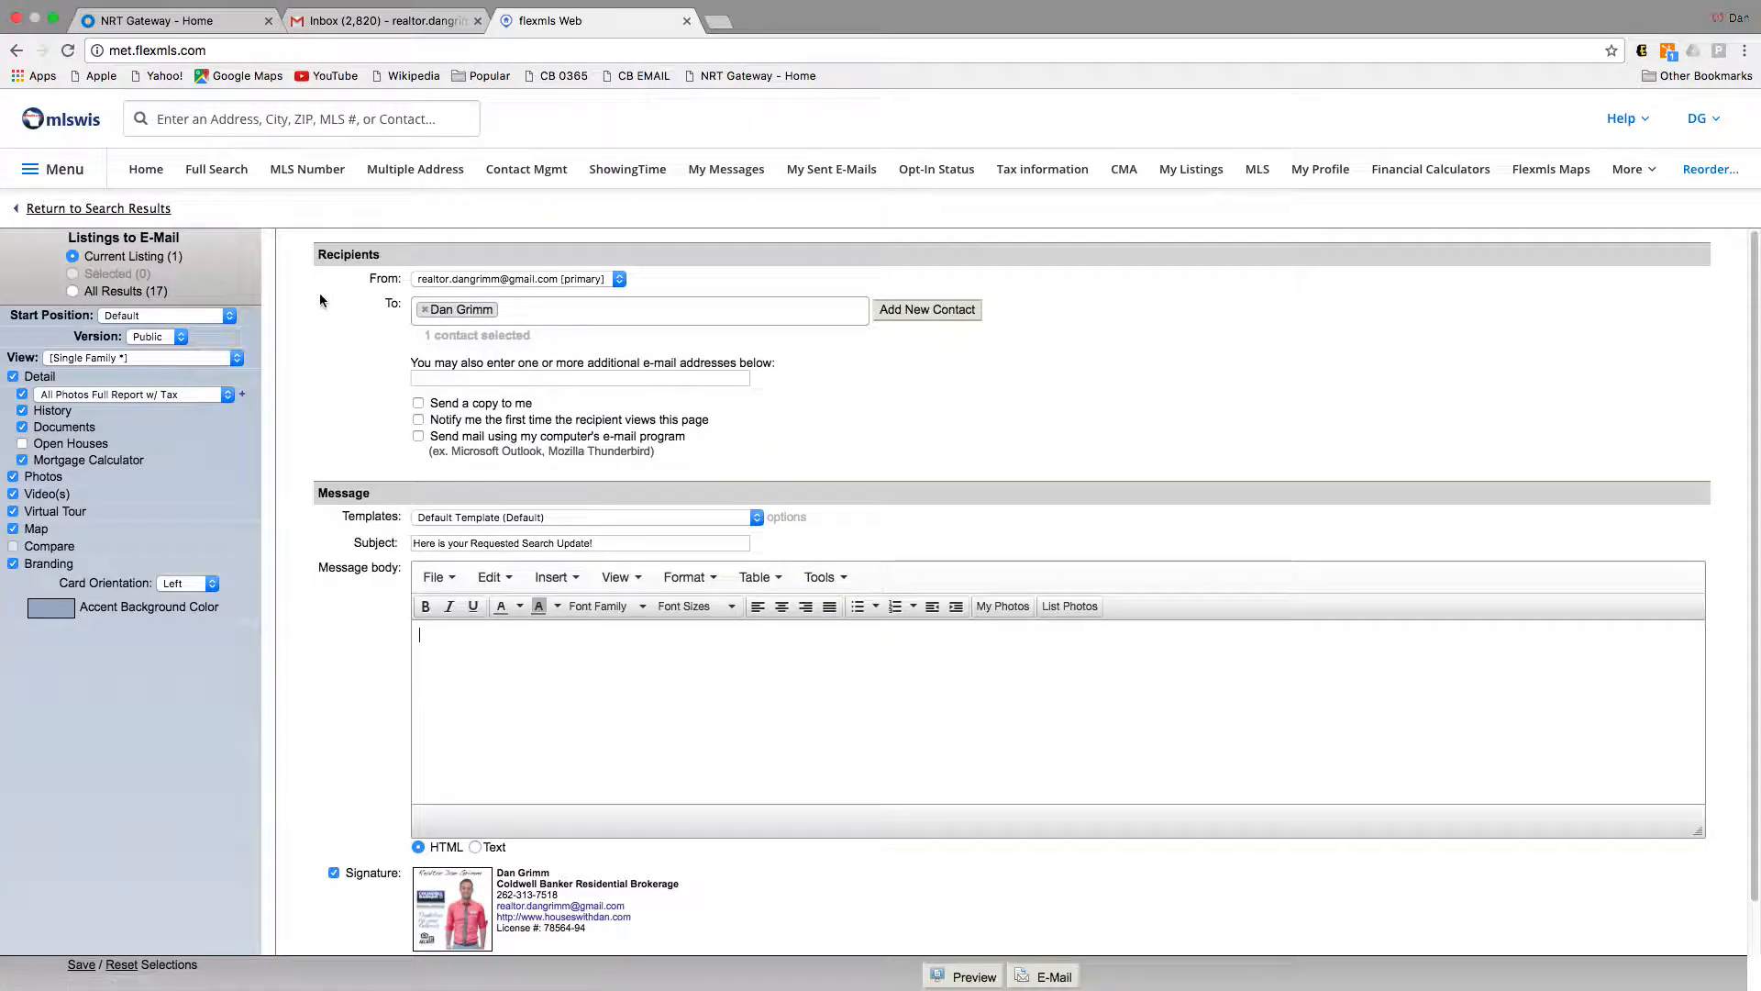
pyautogui.click(131, 292)
pyautogui.click(1046, 978)
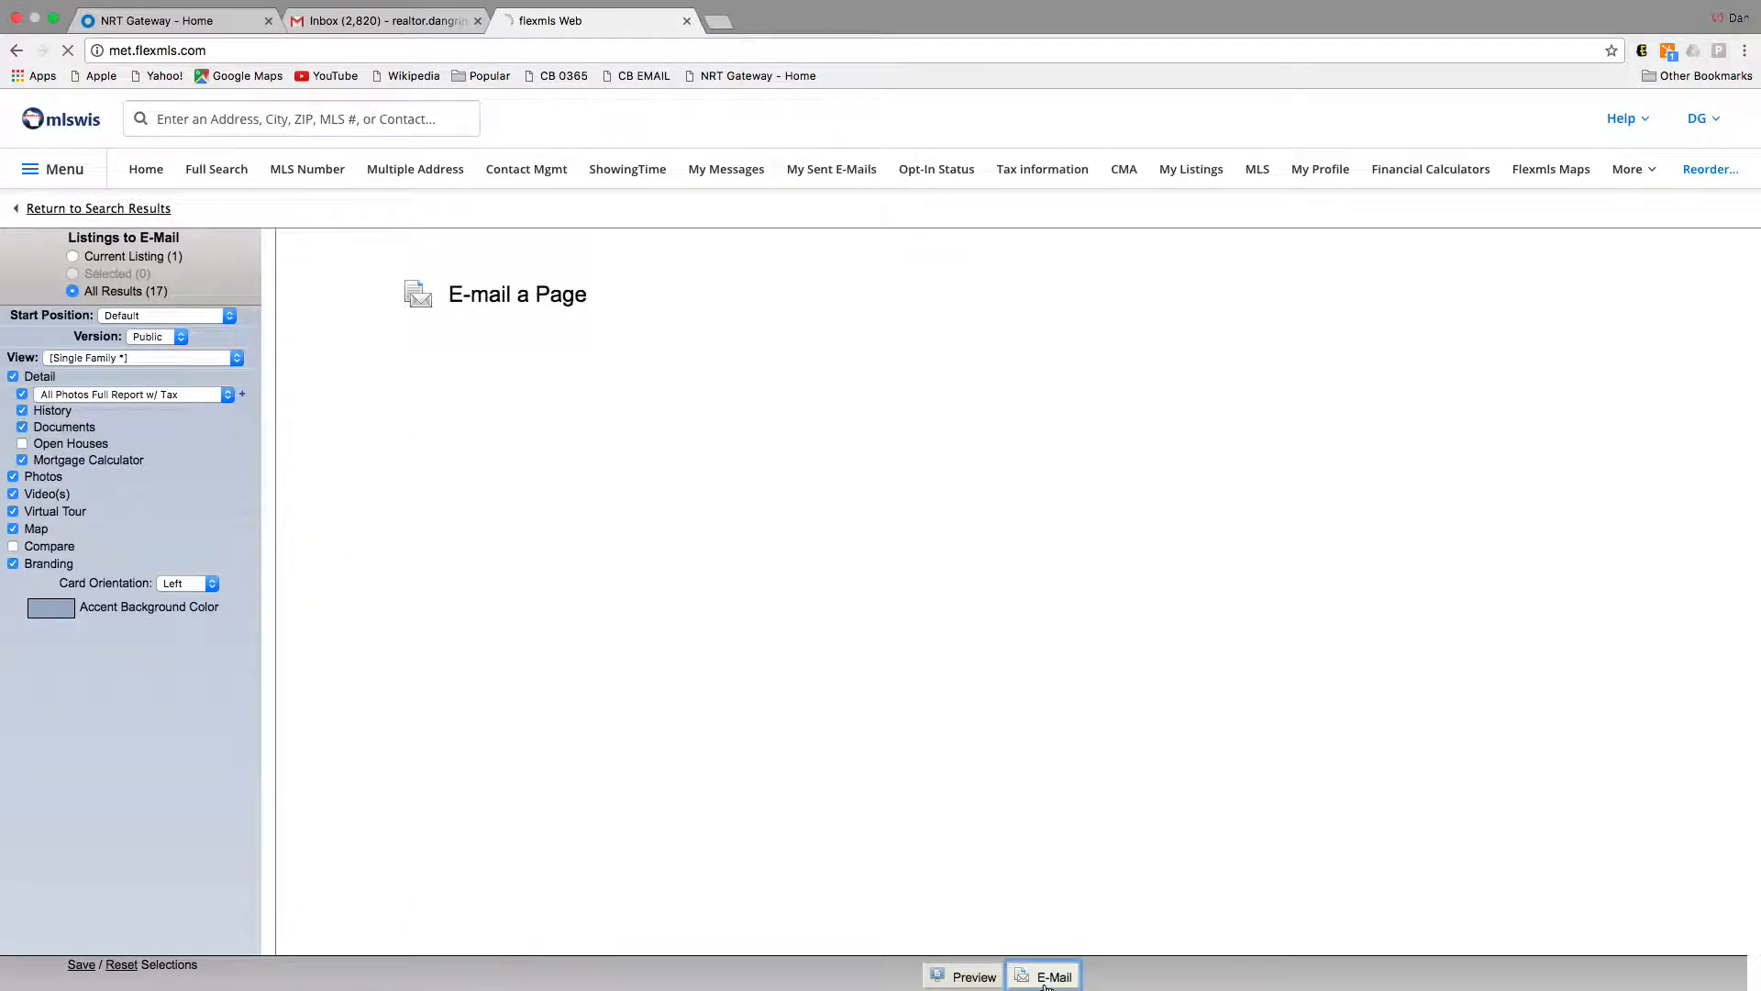
pyautogui.click(514, 383)
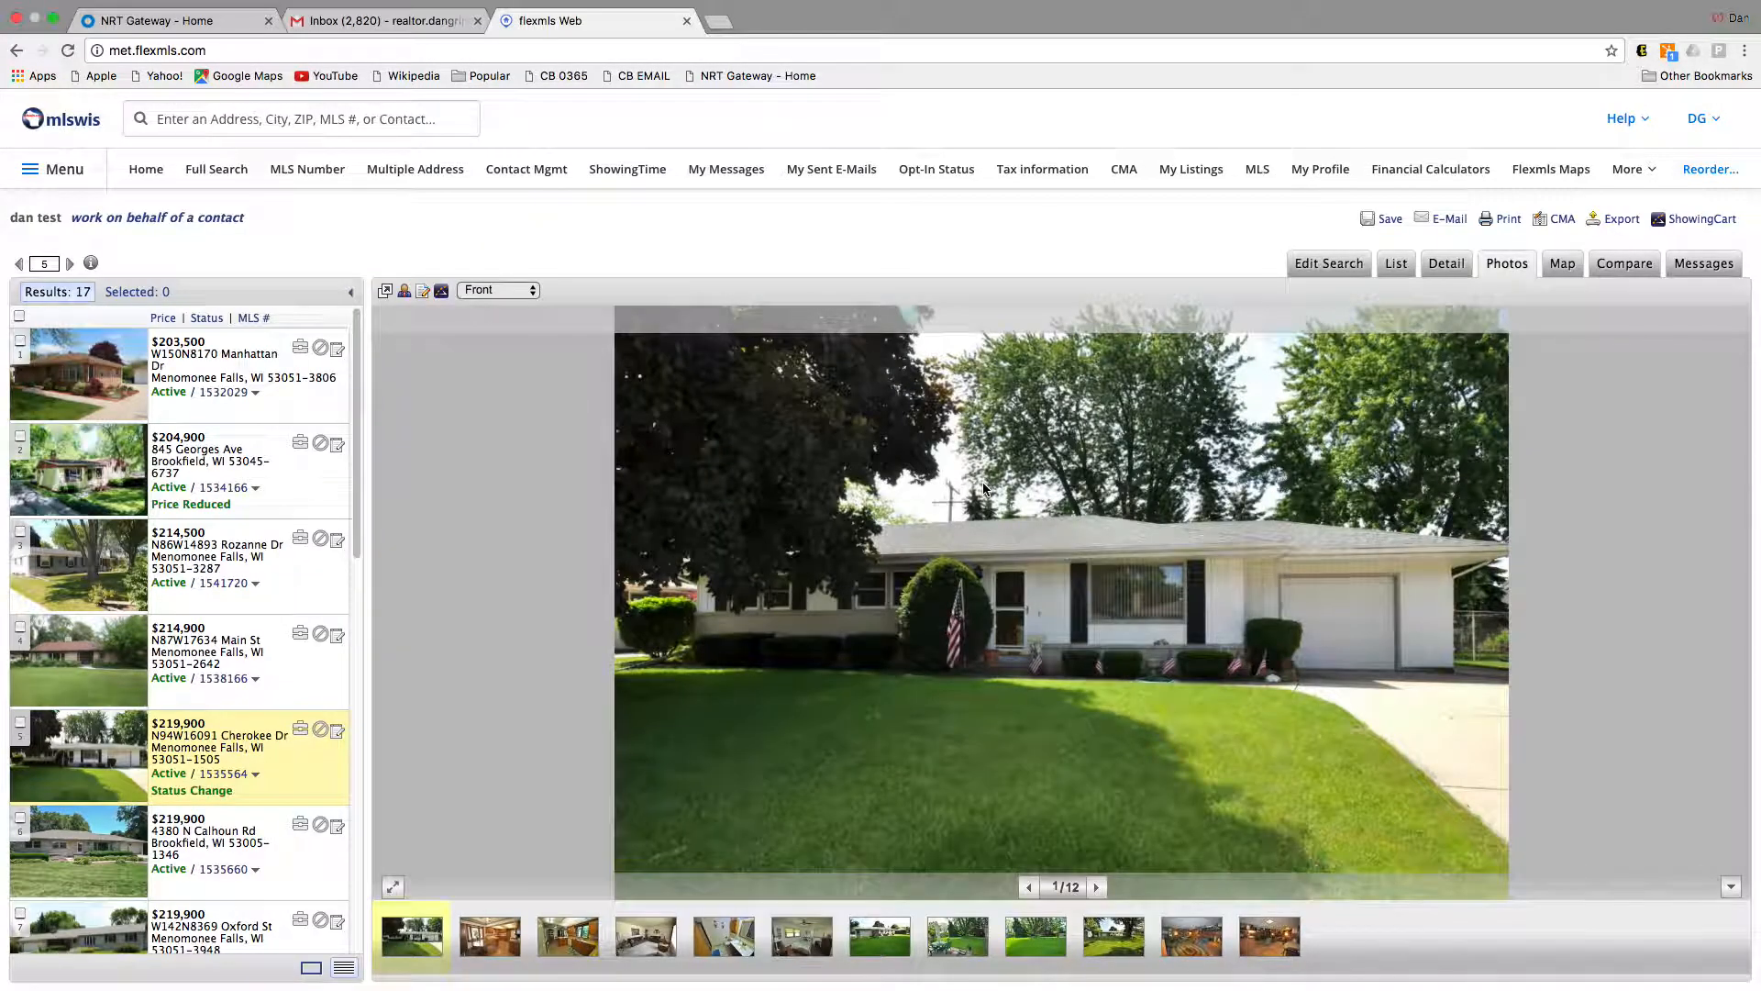
pyautogui.click(432, 22)
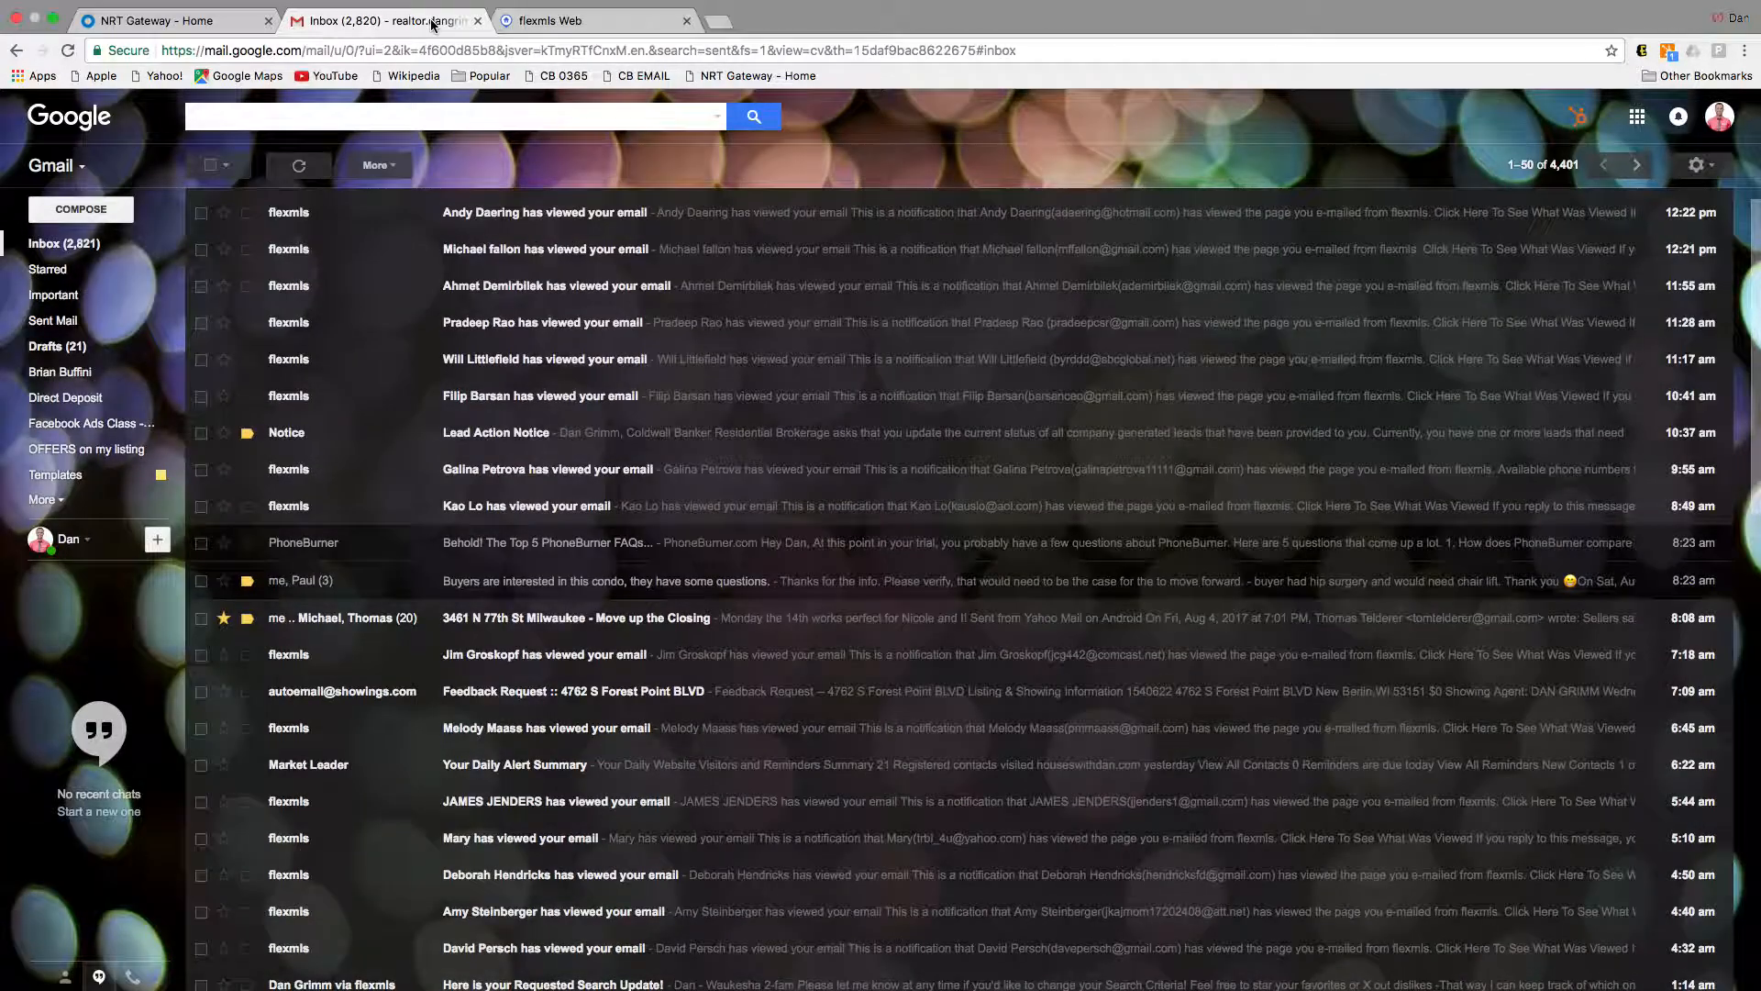
# Step: Reload Gmail, open 'Here is your Requested Search Update!' and follow its Click to view listing(s) link
pyautogui.click(69, 51)
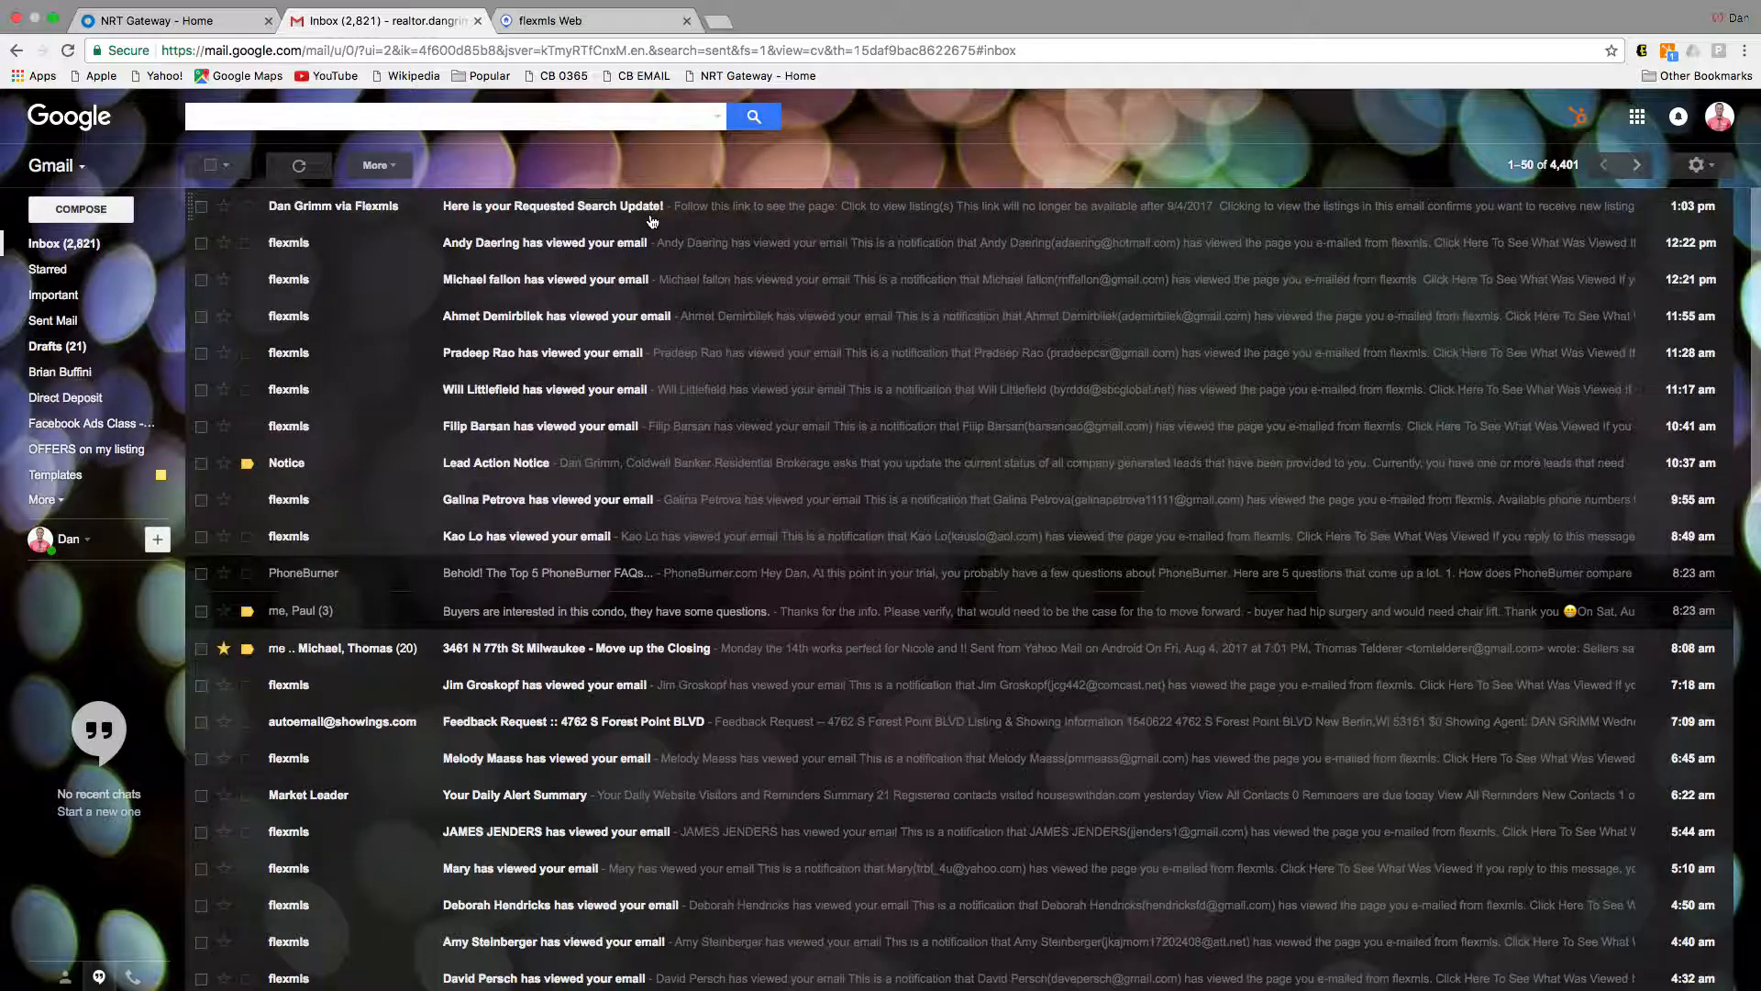
pyautogui.click(509, 210)
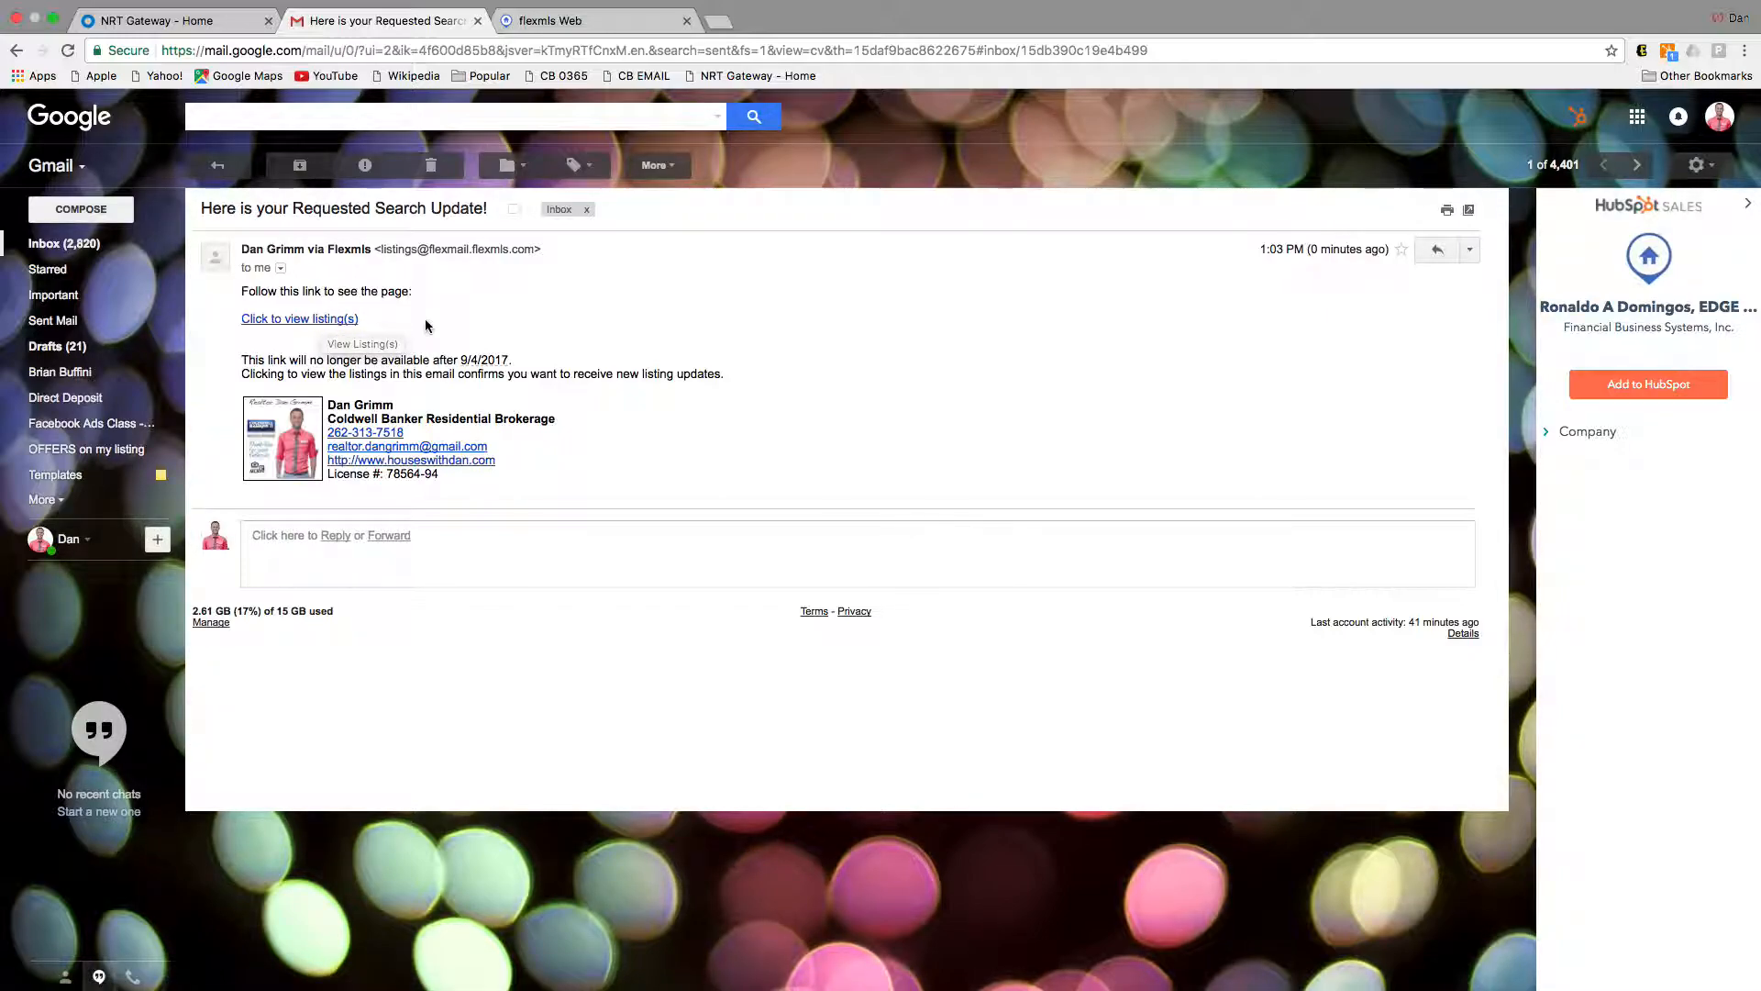
pyautogui.click(350, 321)
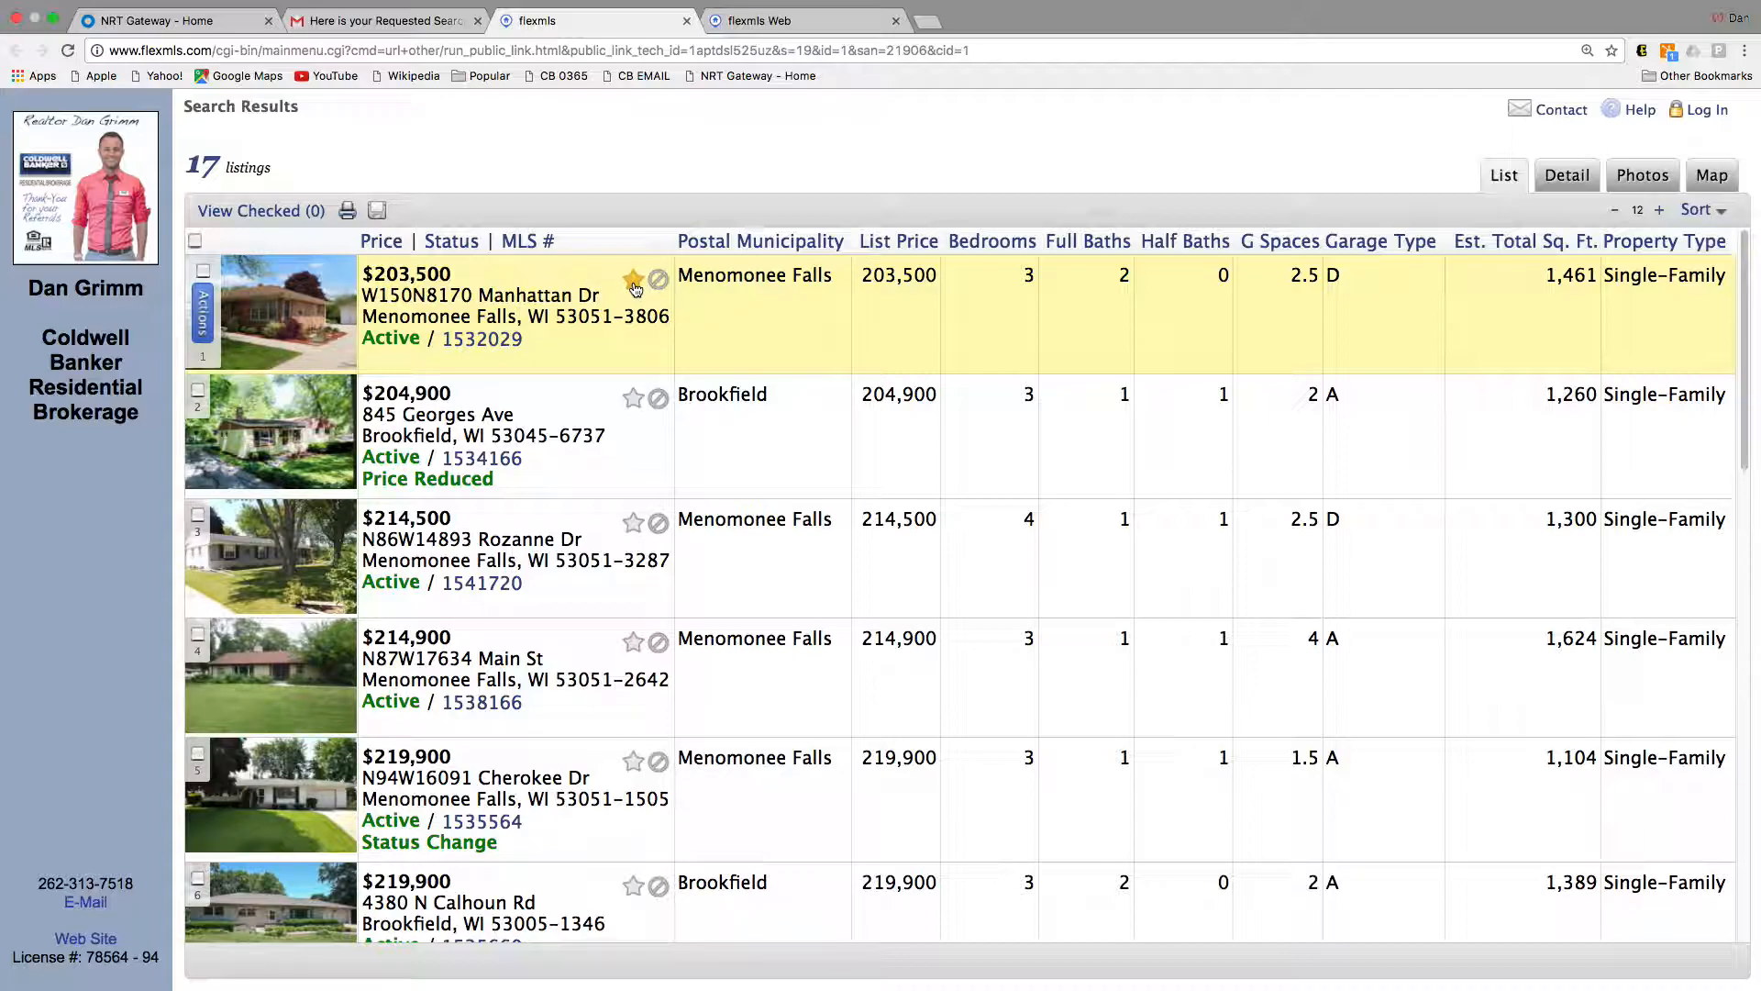
# Step: Reject listings 2, 3 and 4, then open the first listing's Detail report
pyautogui.click(659, 398)
pyautogui.click(659, 523)
pyautogui.click(659, 641)
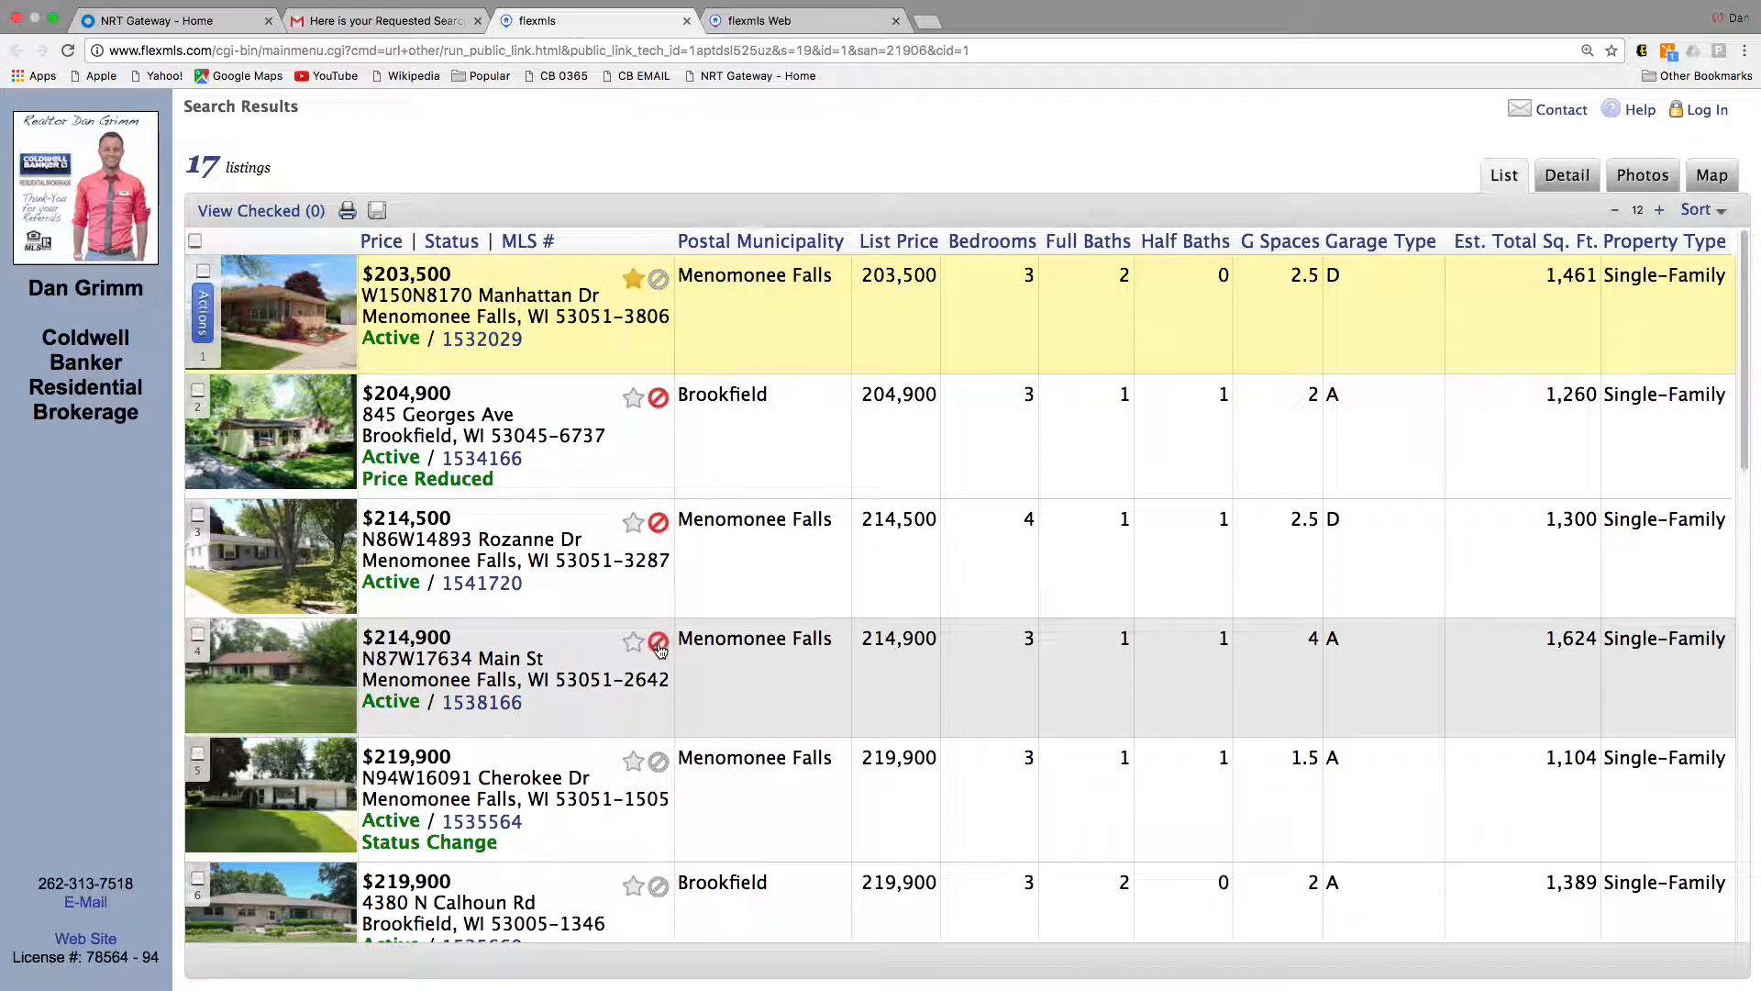
pyautogui.click(1560, 188)
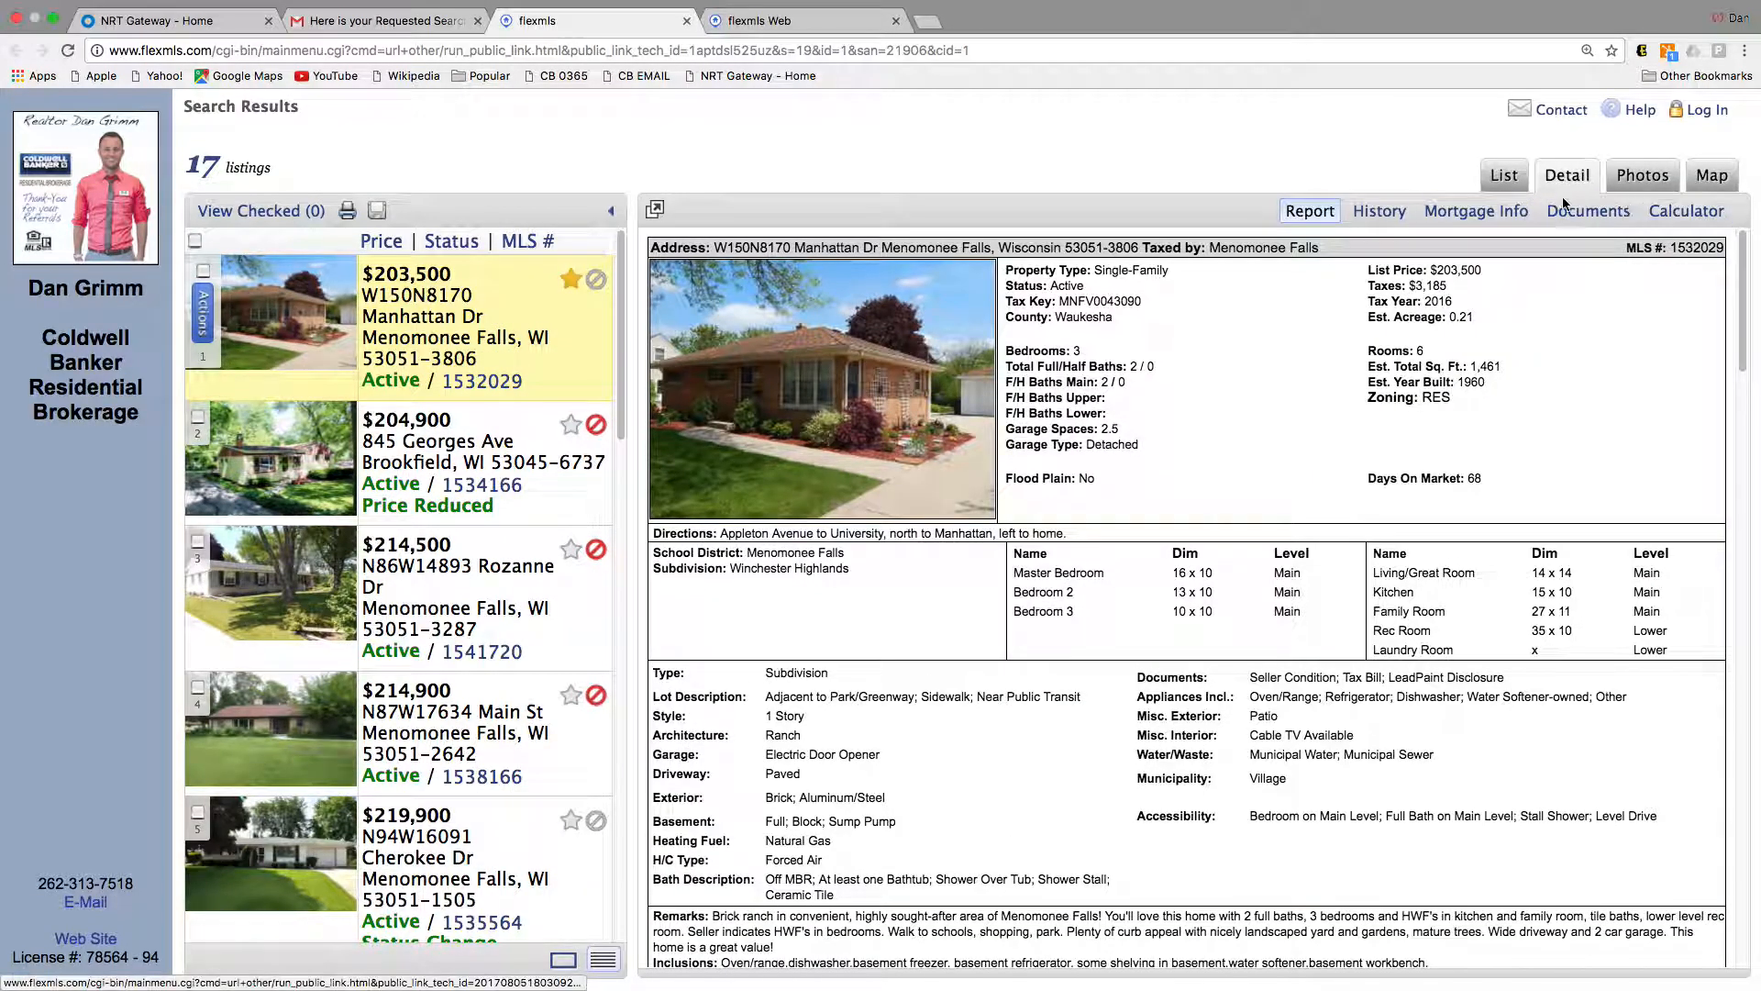
# Step: Expand the Manhattan Dr listing's full History, then bring up its Mortgage Info payments
pyautogui.click(1359, 216)
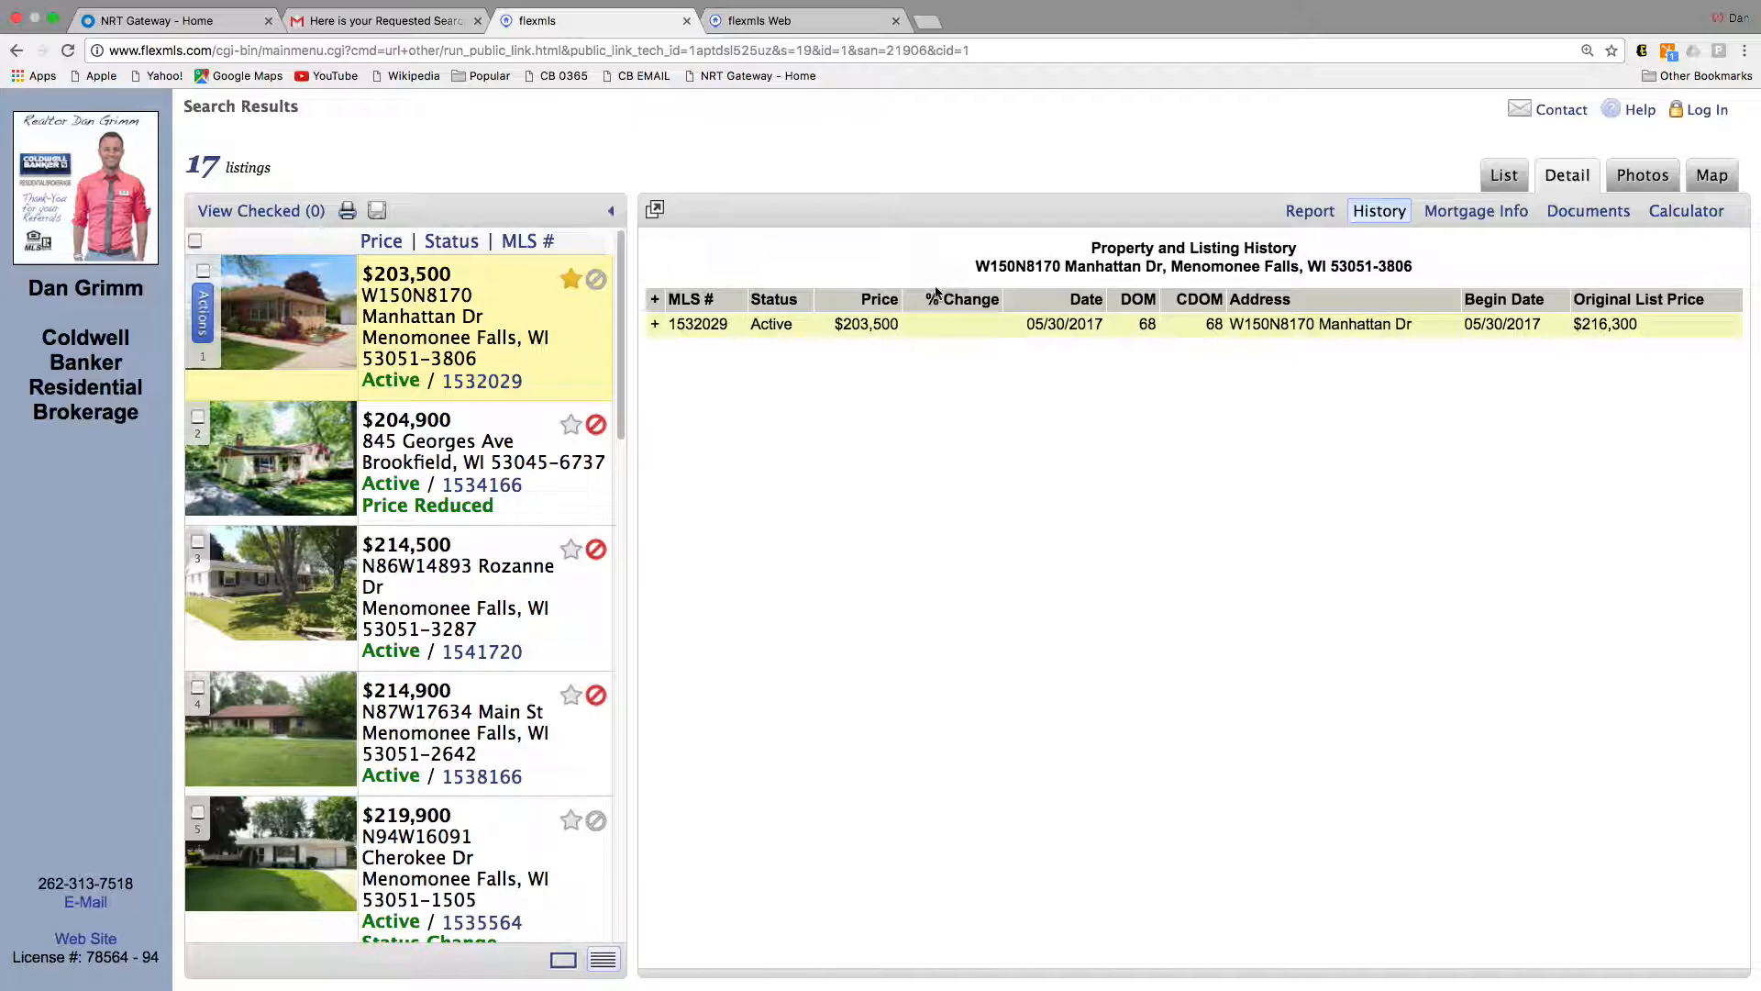
pyautogui.click(655, 324)
pyautogui.scroll(-5, 1155, 390)
pyautogui.scroll(5, 1155, 390)
pyautogui.click(1446, 216)
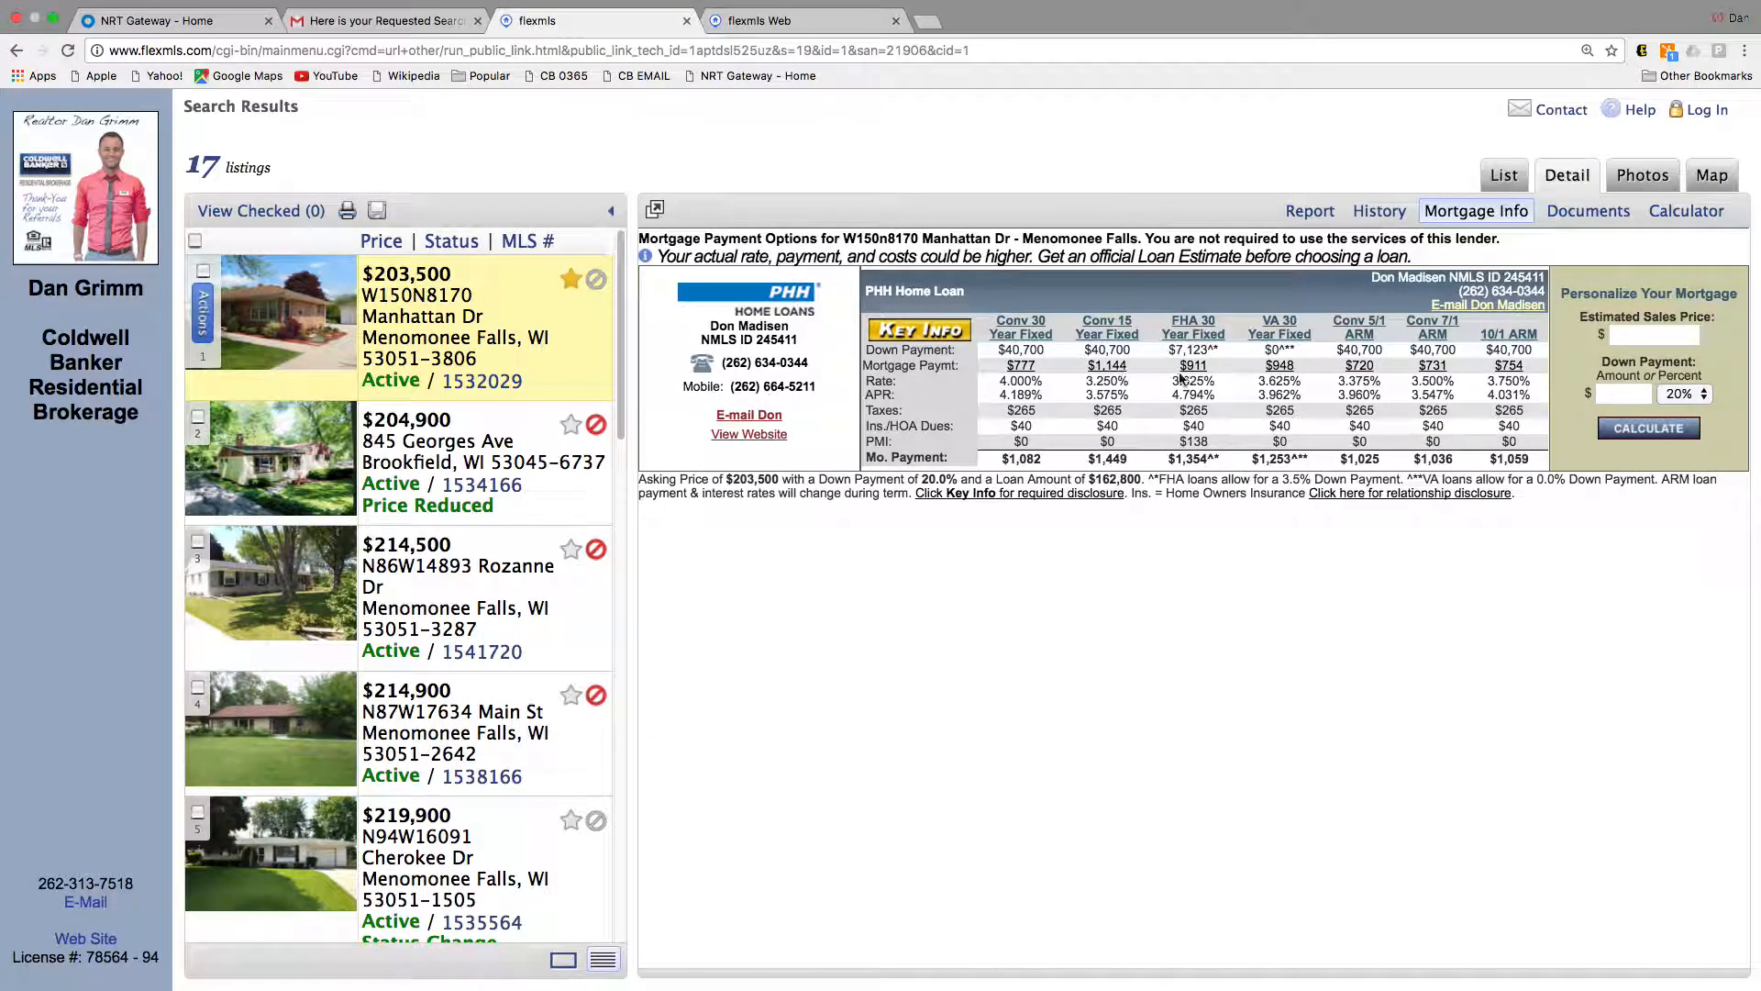
# Step: Recalculate payments for a 205000 price with 3.5% down, highlight Conv 30, then view Documents
pyautogui.click(1637, 335)
pyautogui.write('205000')
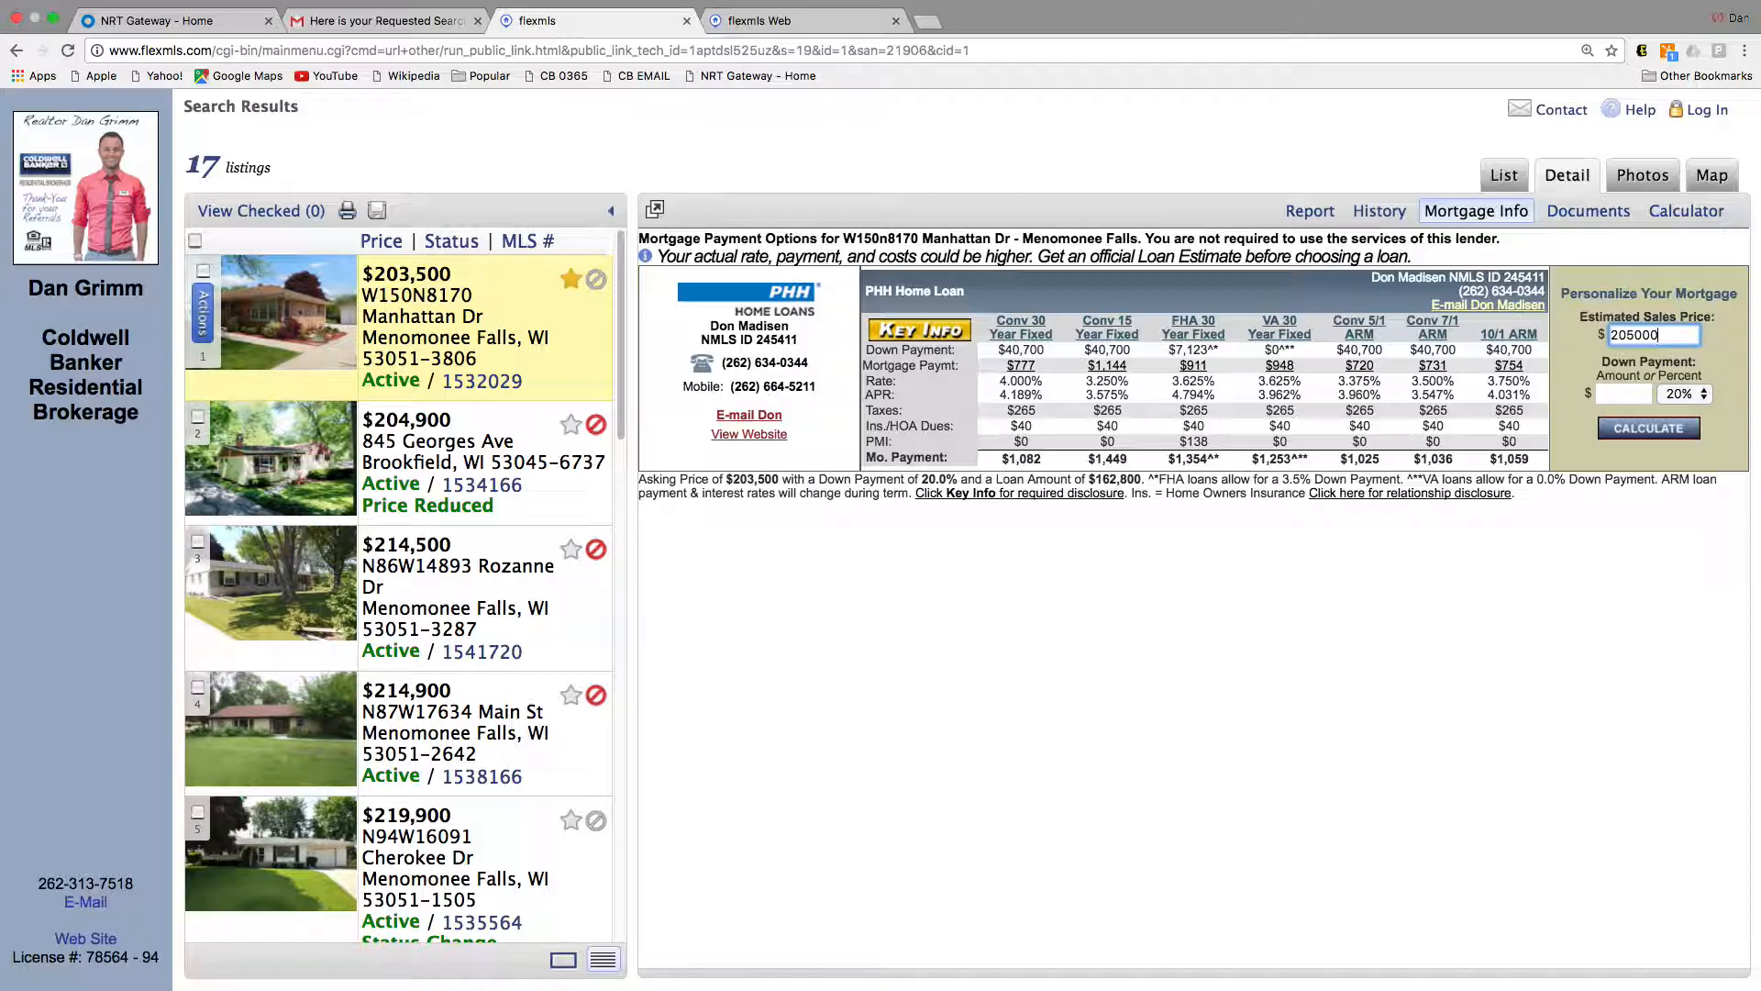
pyautogui.click(1691, 395)
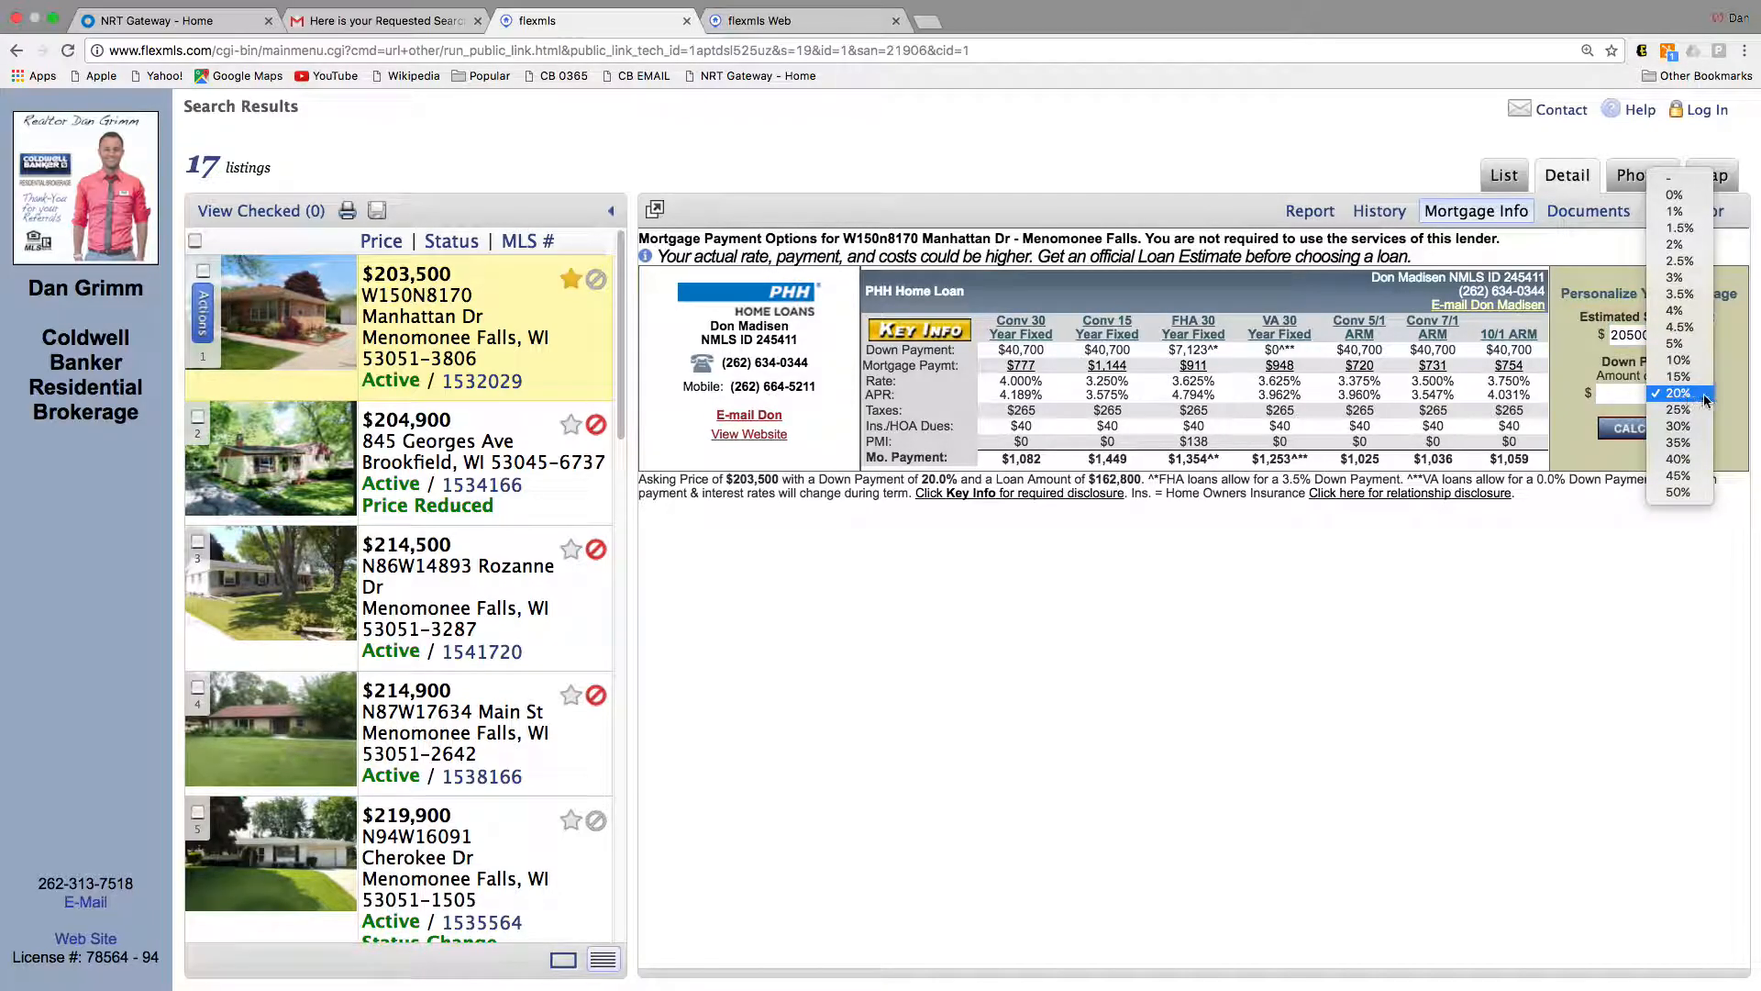
pyautogui.click(1676, 294)
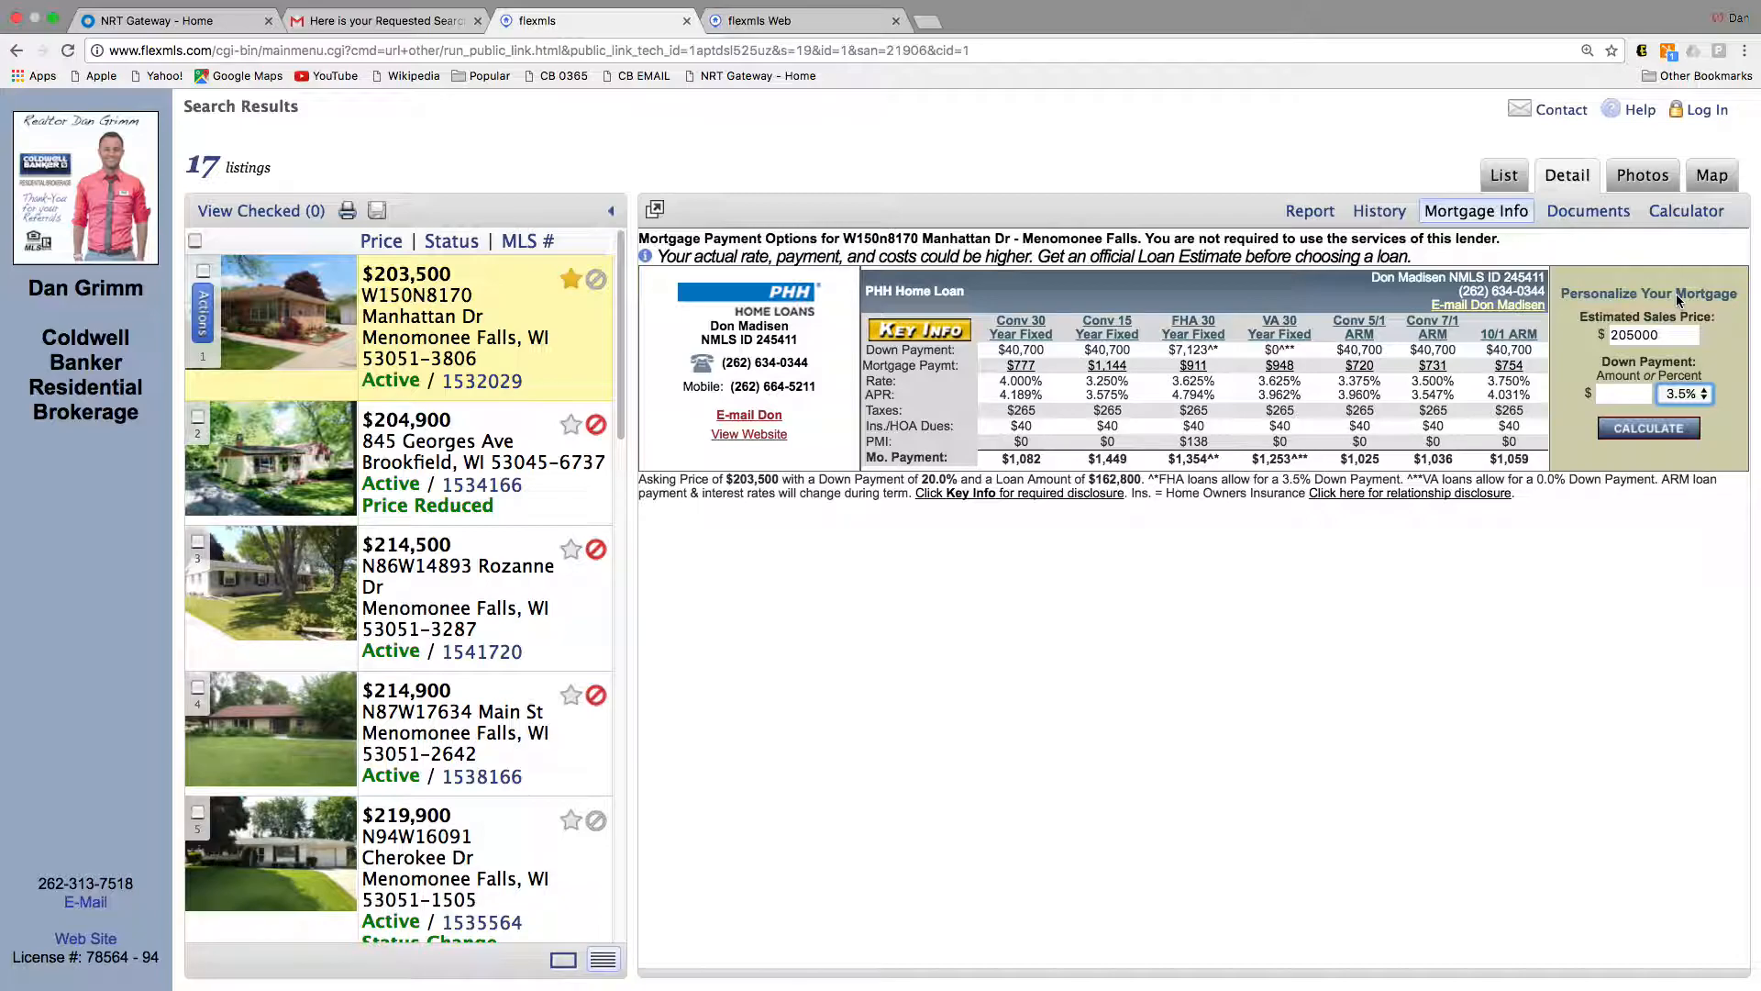
pyautogui.click(1651, 428)
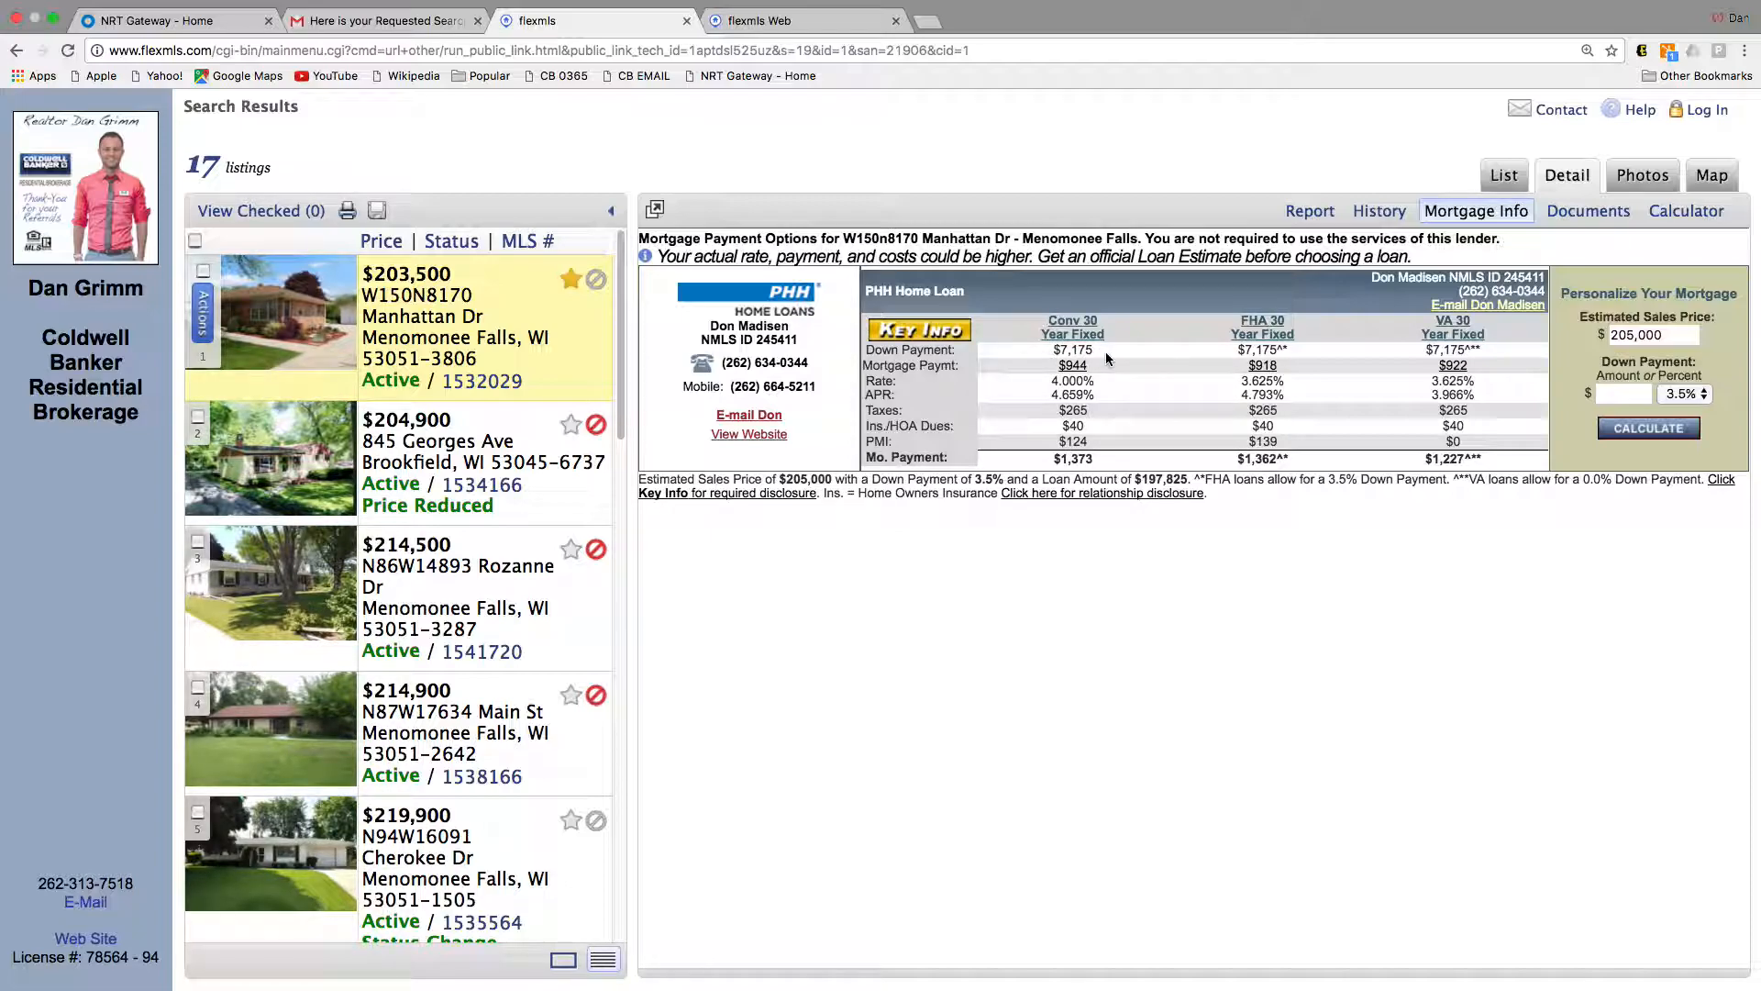
pyautogui.moveTo(1098, 467); pyautogui.dragTo(1053, 463)
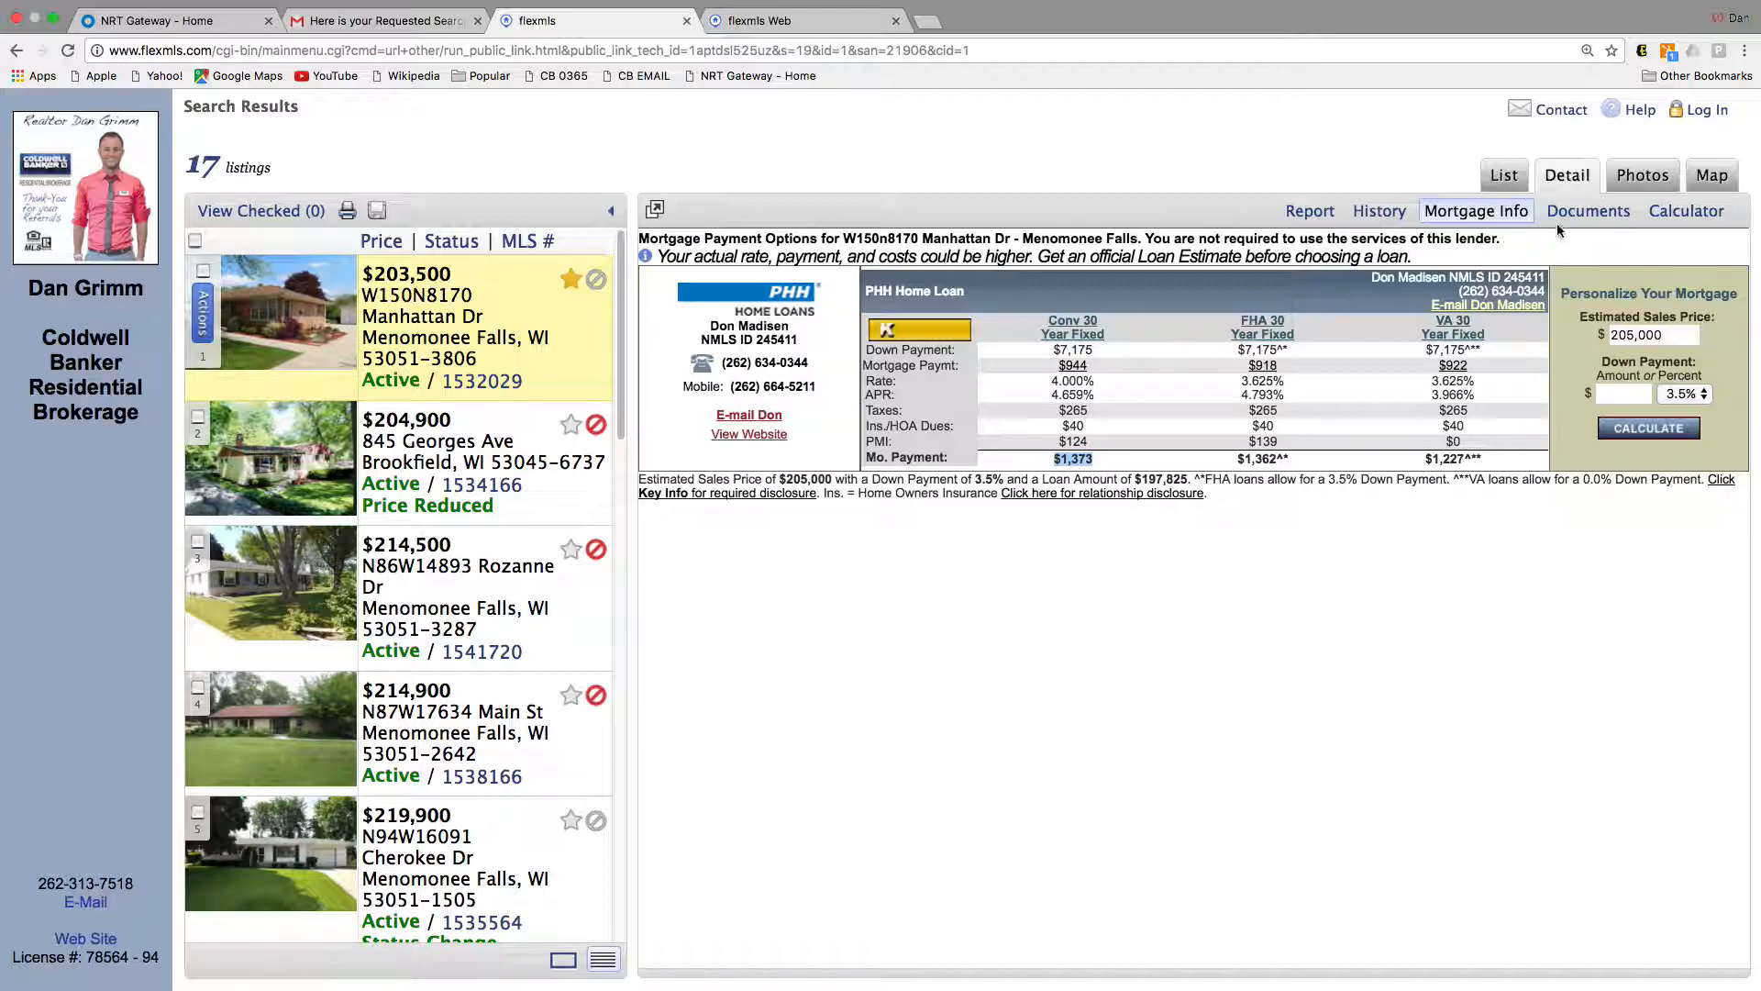
pyautogui.click(1589, 210)
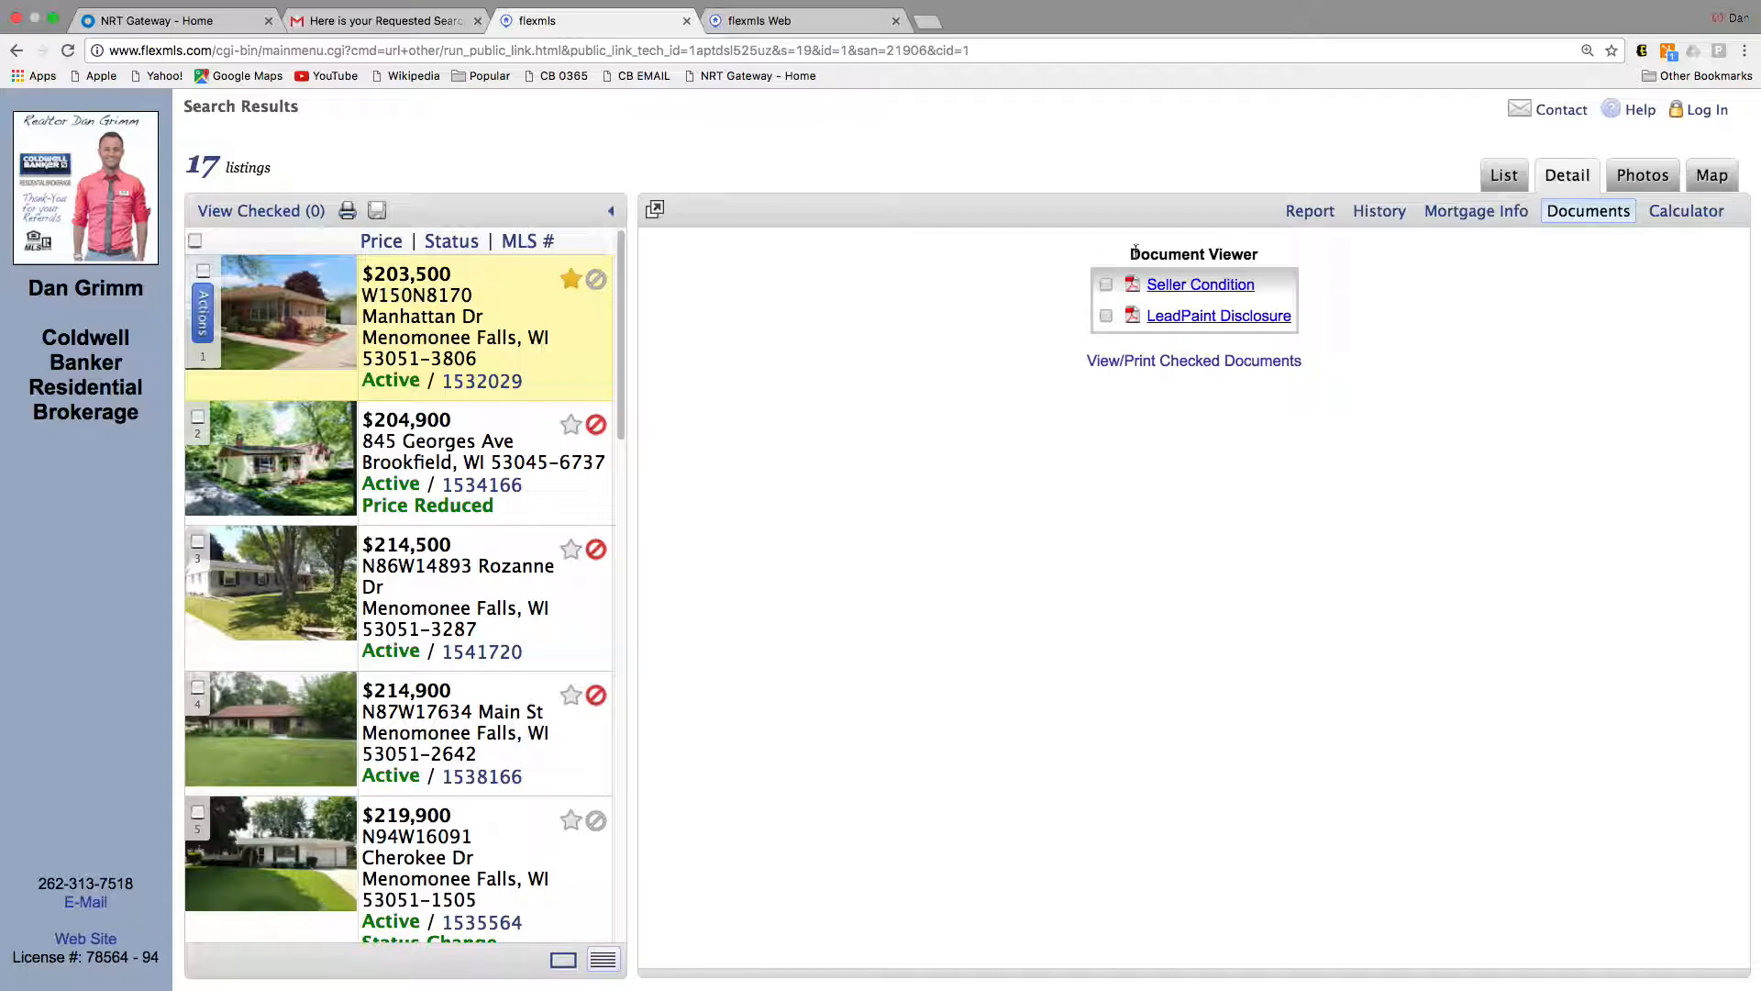
# Step: Open the Seller Condition PDF and scroll through the report
pyautogui.click(1212, 286)
pyautogui.scroll(-10, 1092, 358)
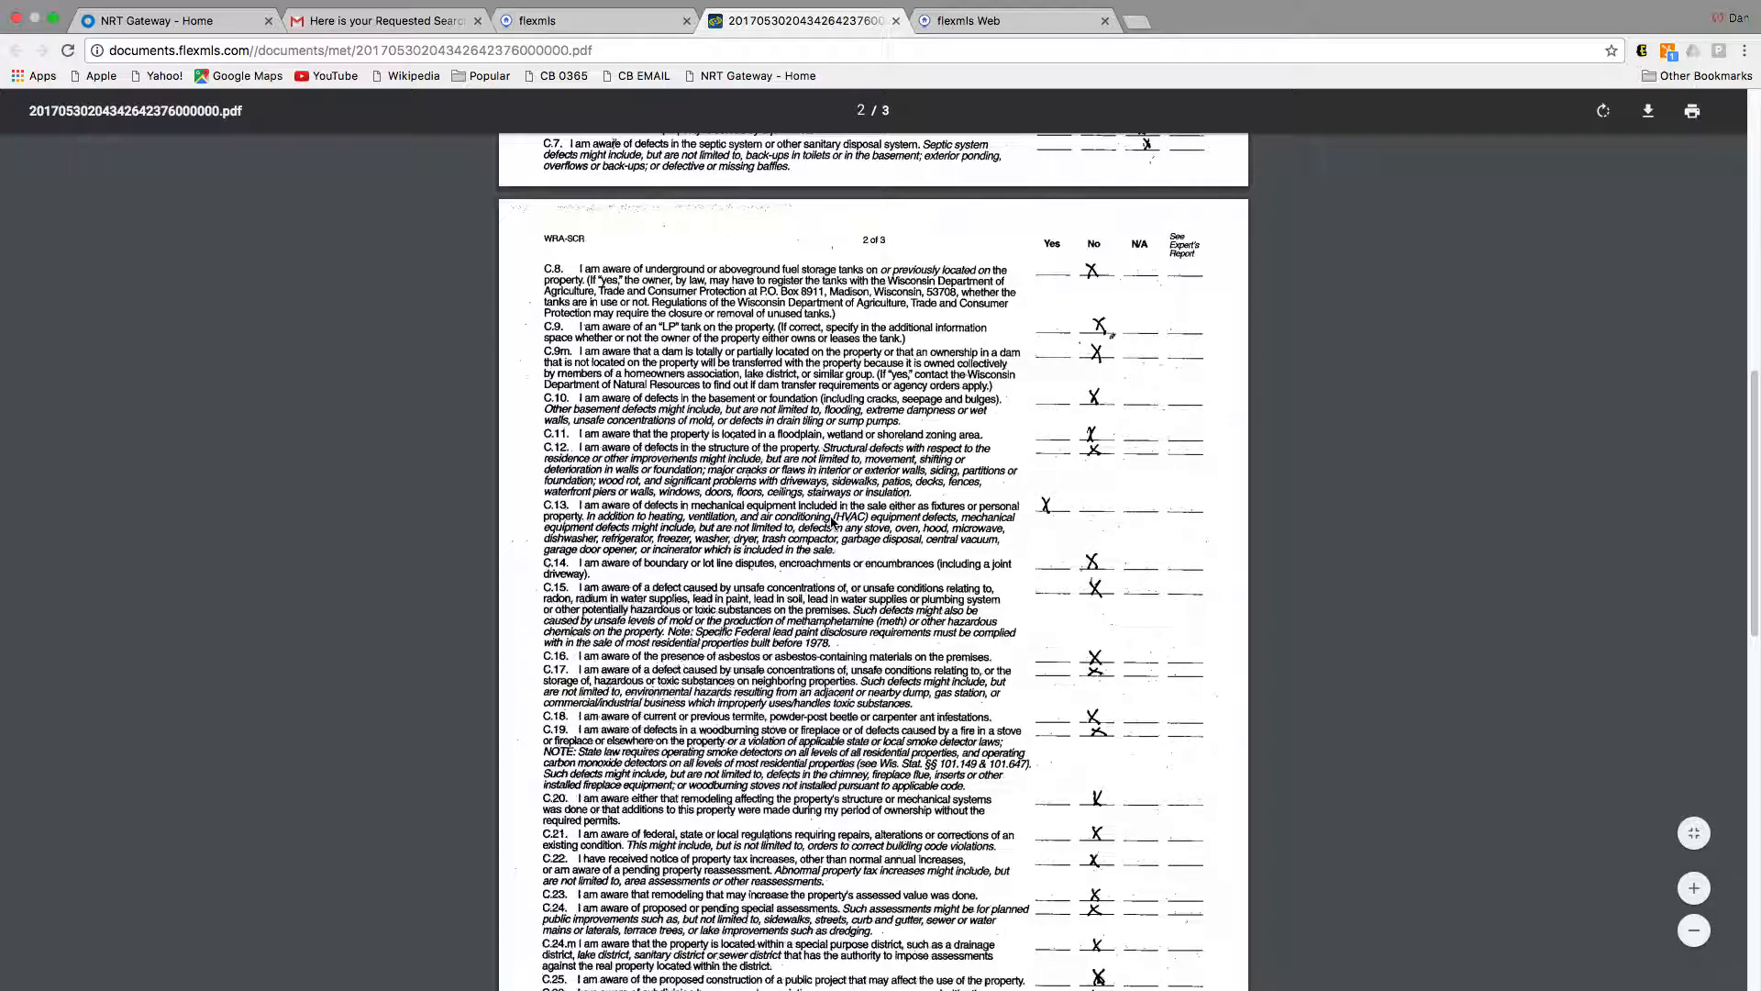
pyautogui.scroll(-1, 835, 520)
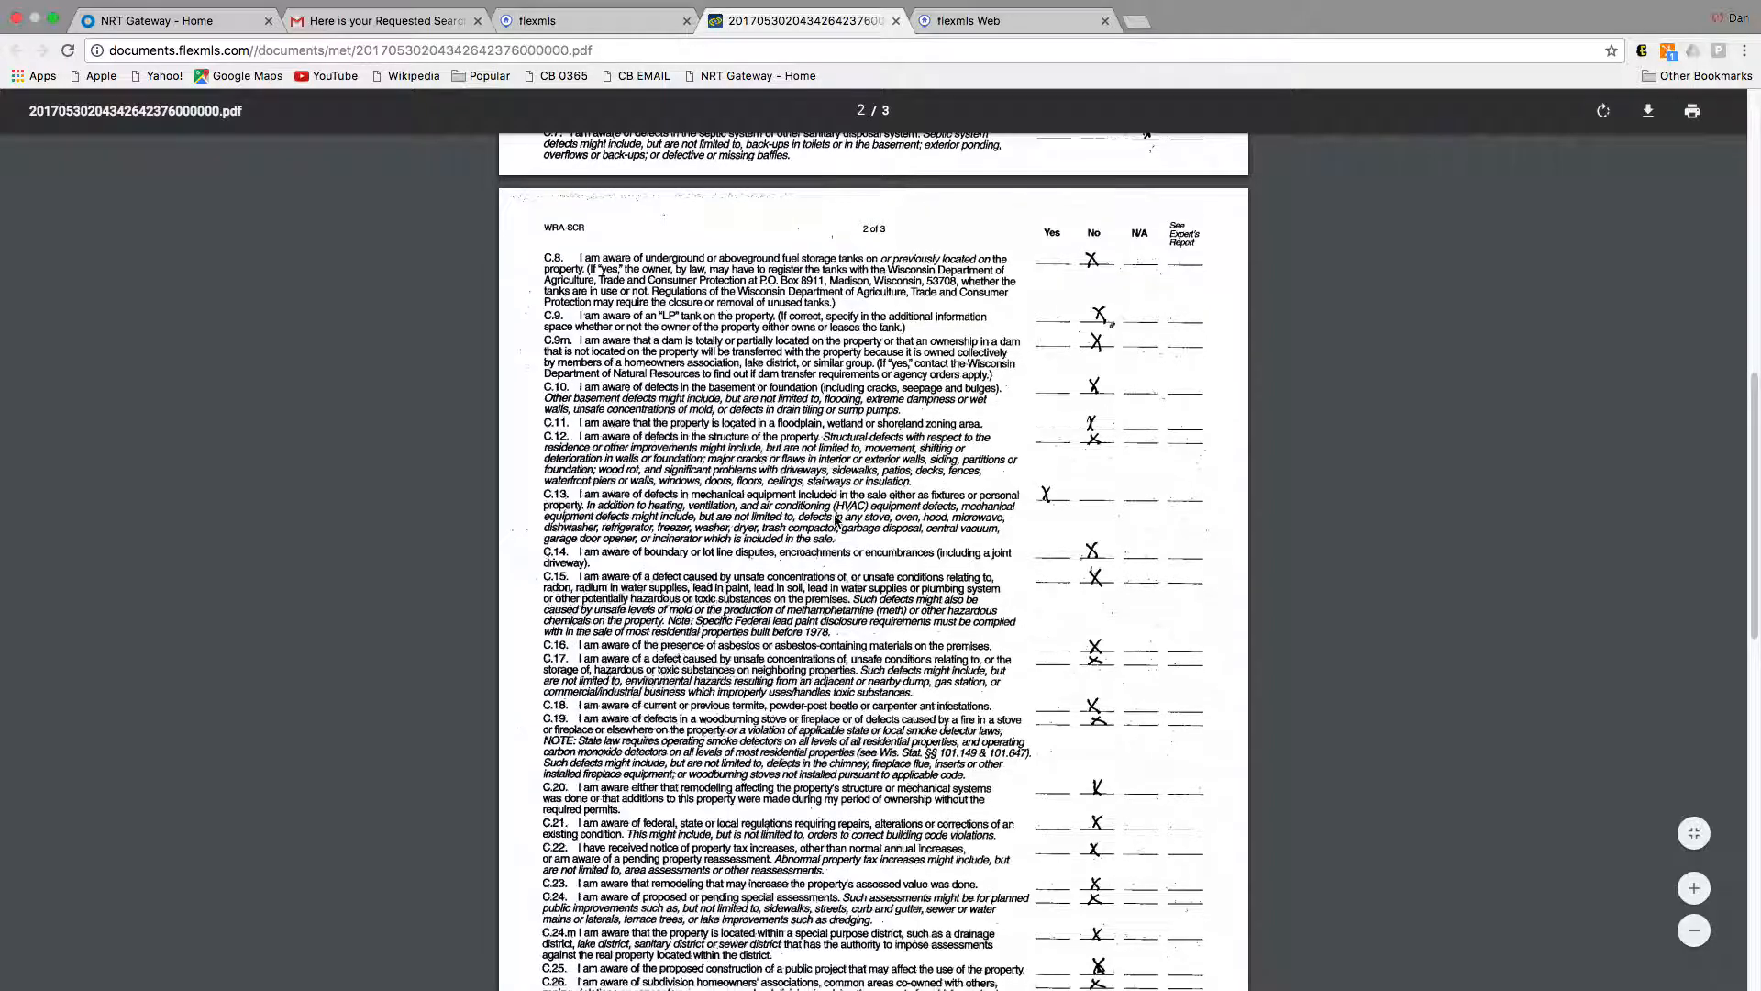
pyautogui.scroll(-2, 876, 511)
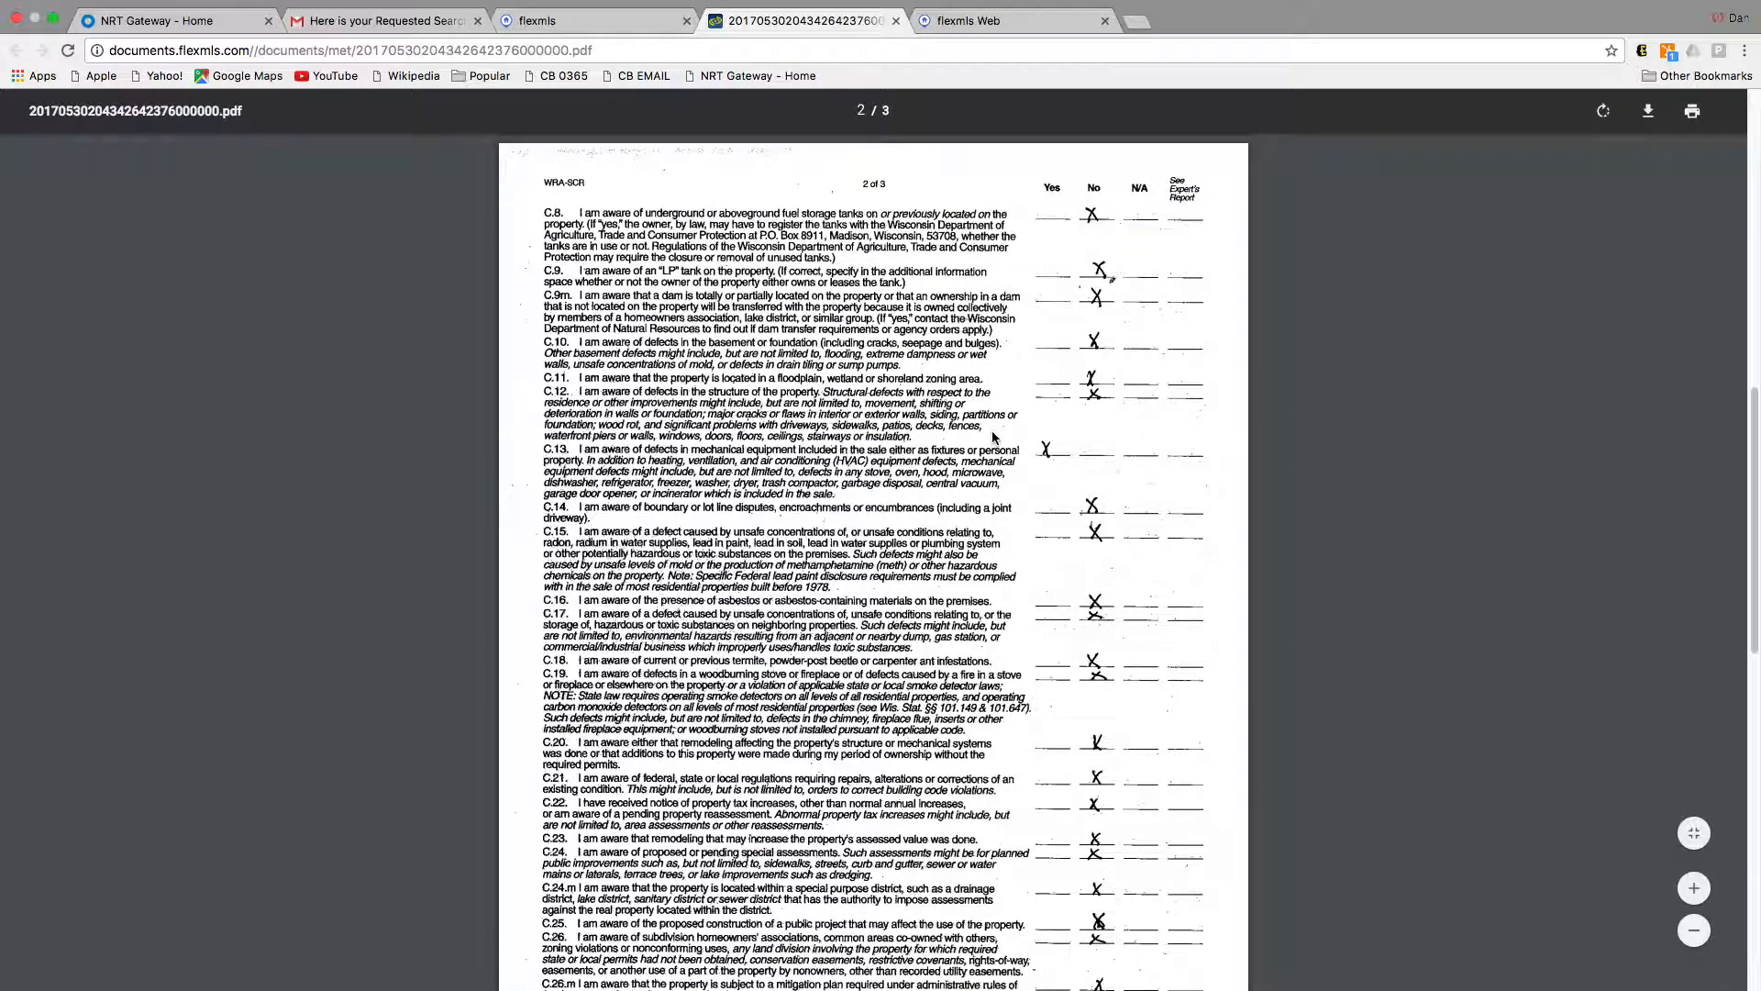
pyautogui.scroll(10, 1059, 450)
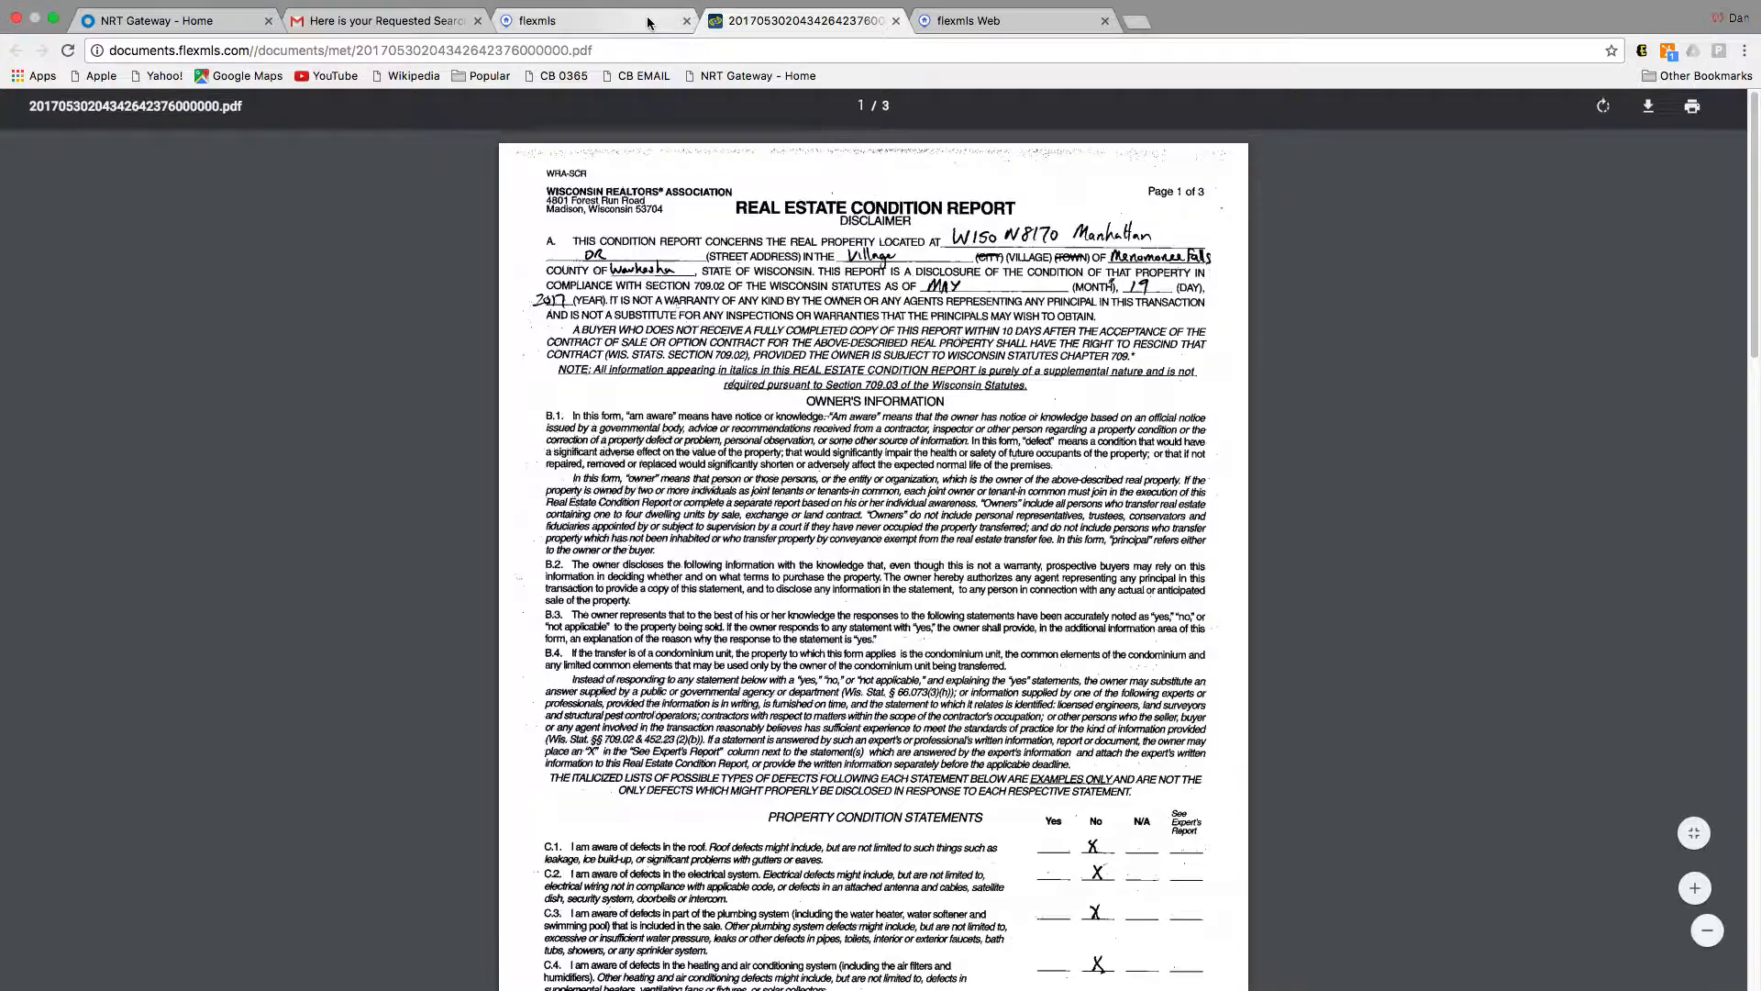
# Step: Scroll to the end of the client's 17 listings, then switch to the agent's dan test search
pyautogui.click(550, 20)
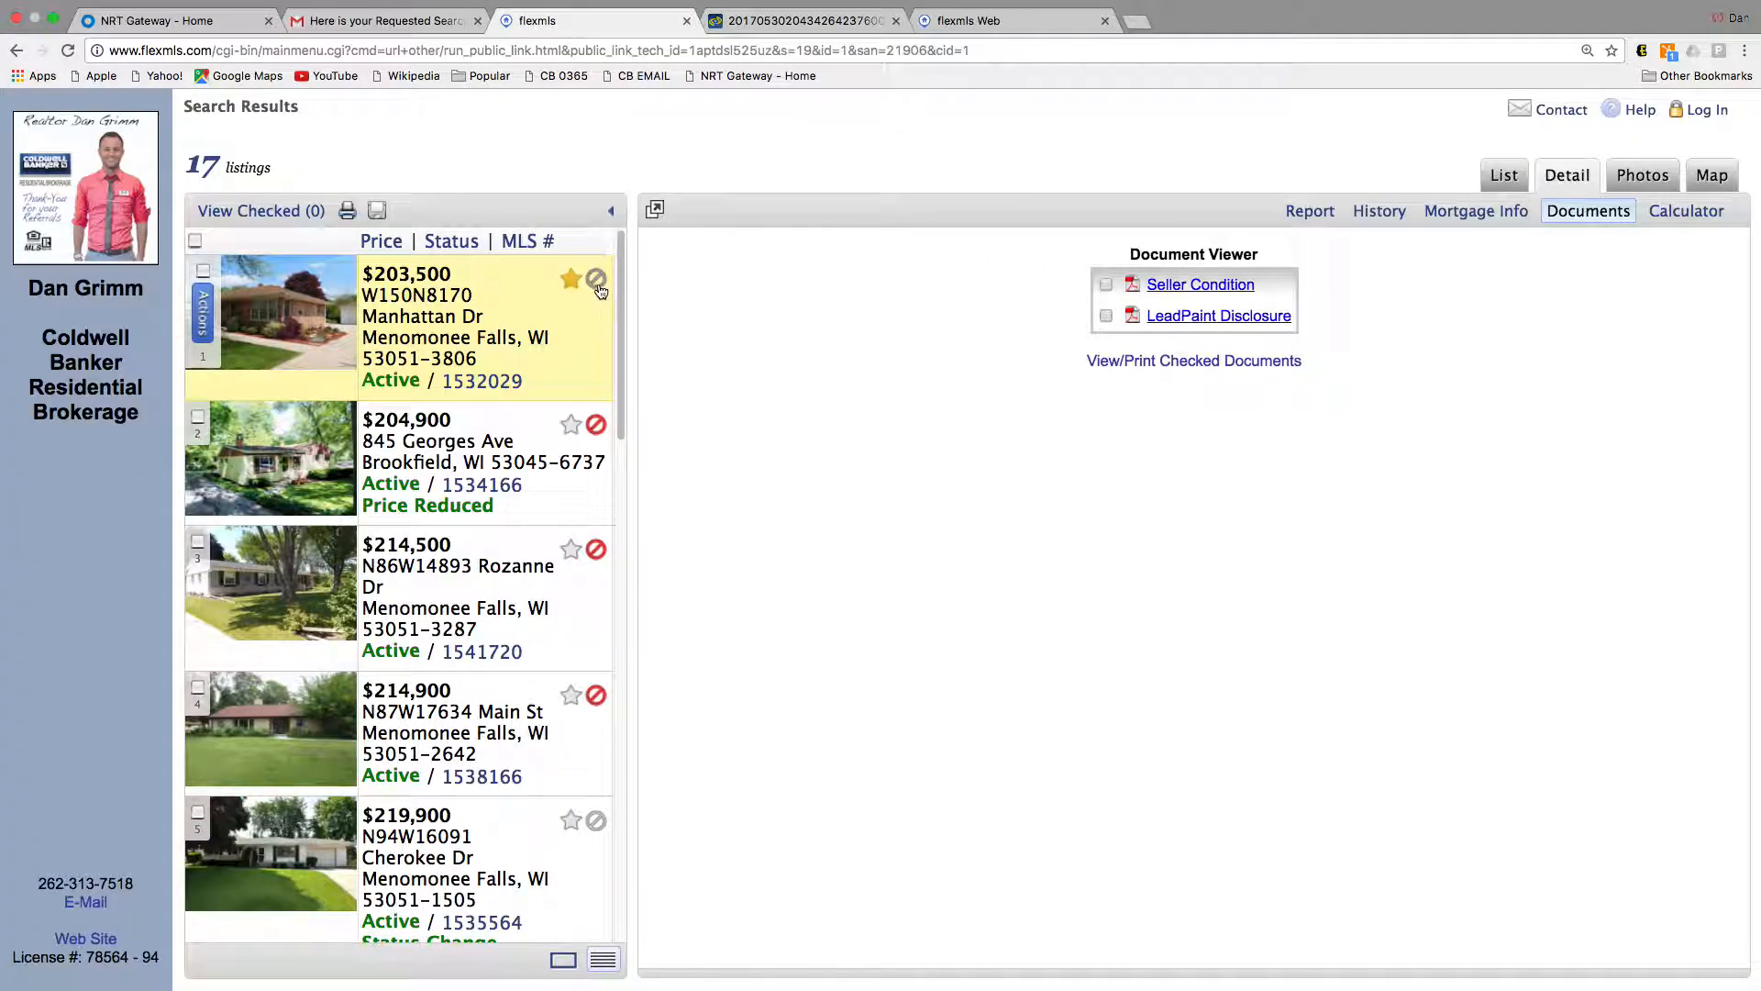
pyautogui.scroll(-3, 611, 291)
pyautogui.scroll(-10, 613, 291)
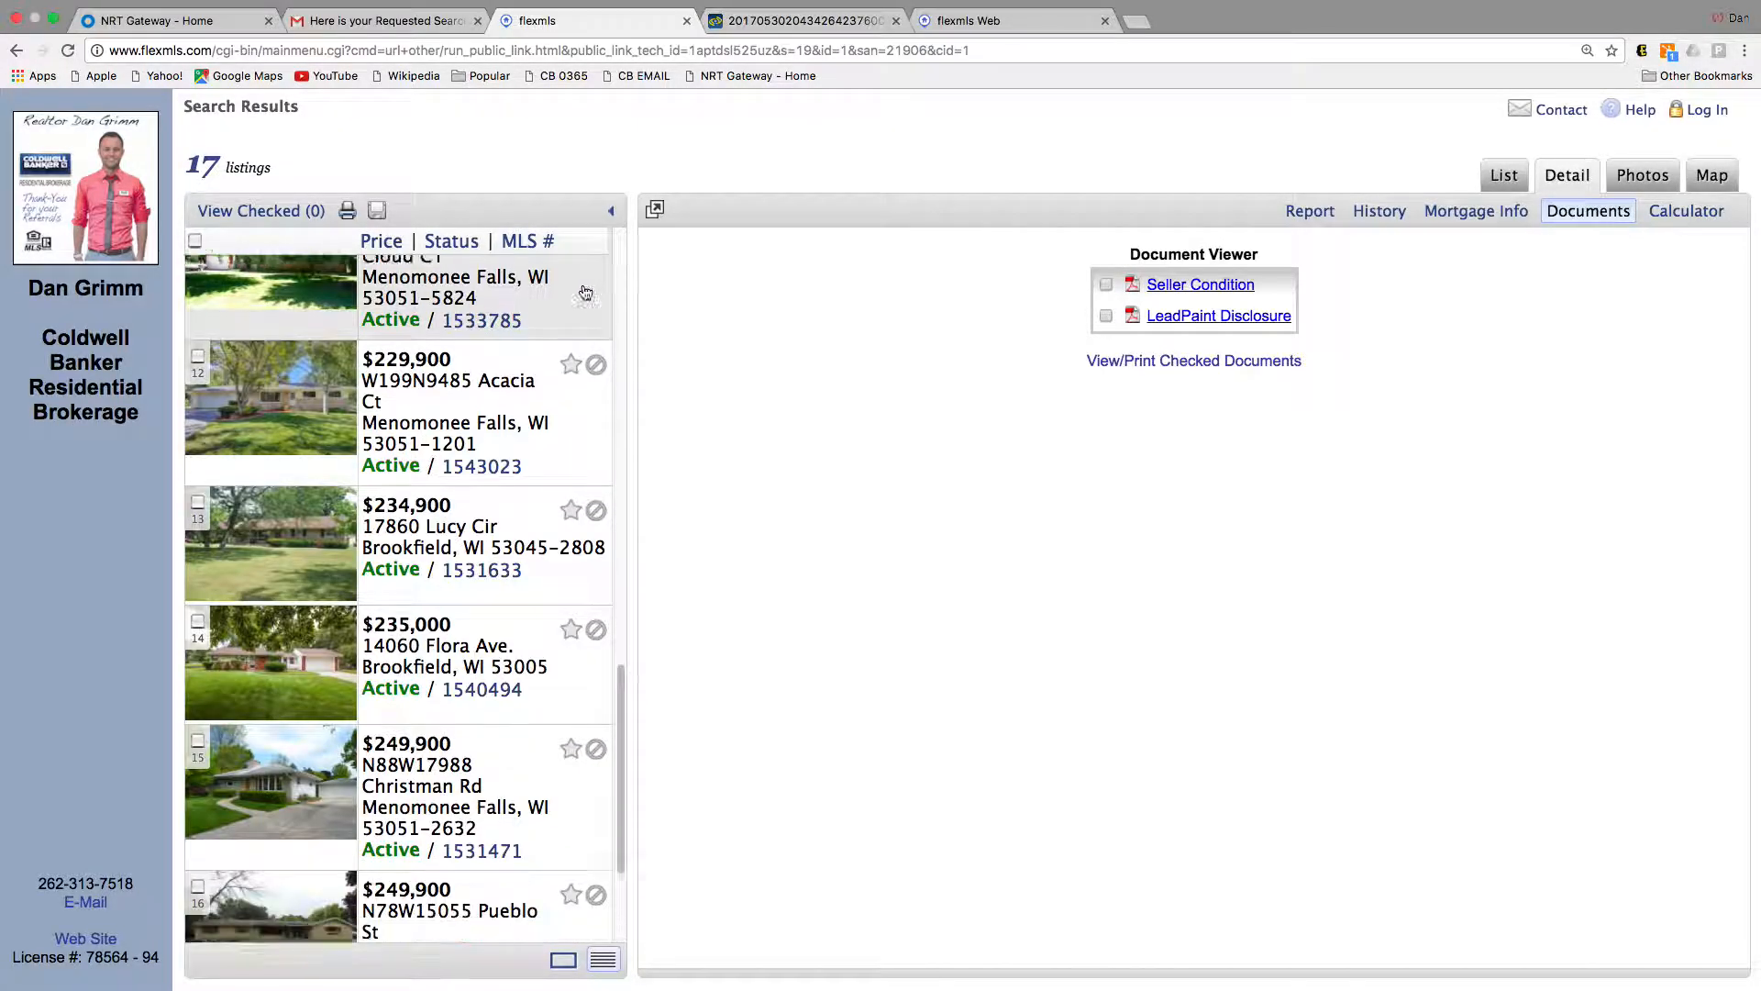
pyautogui.scroll(-3, 584, 292)
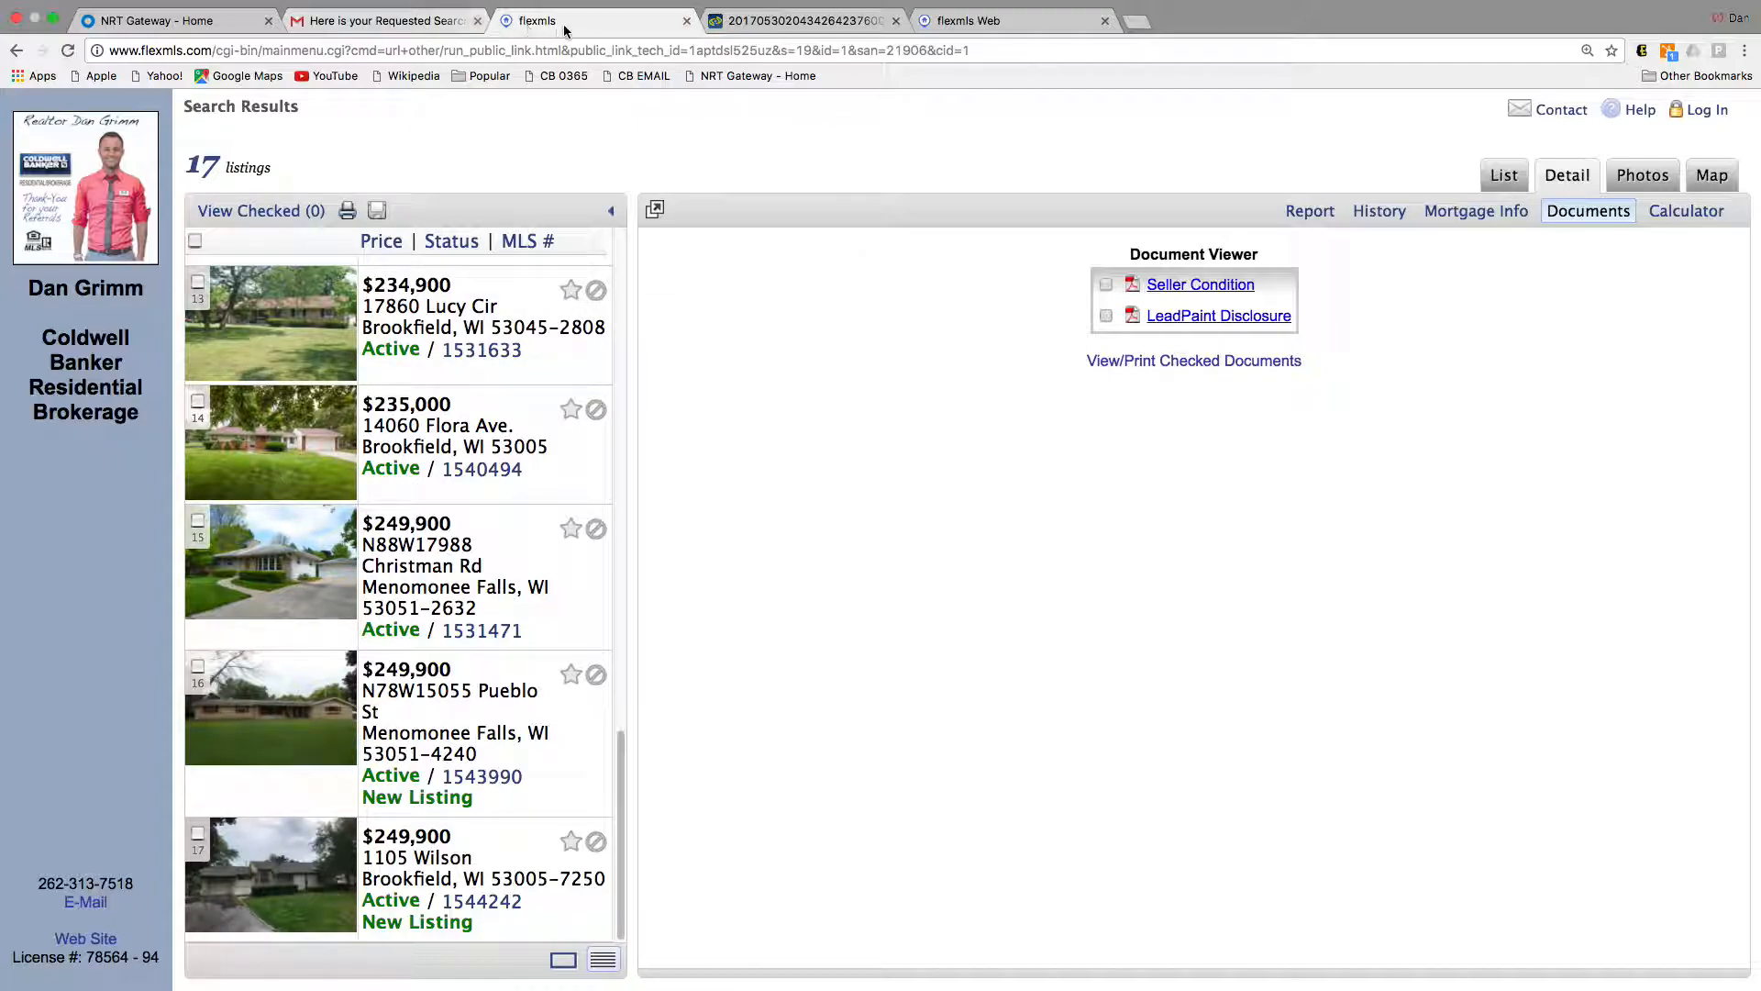
pyautogui.click(978, 22)
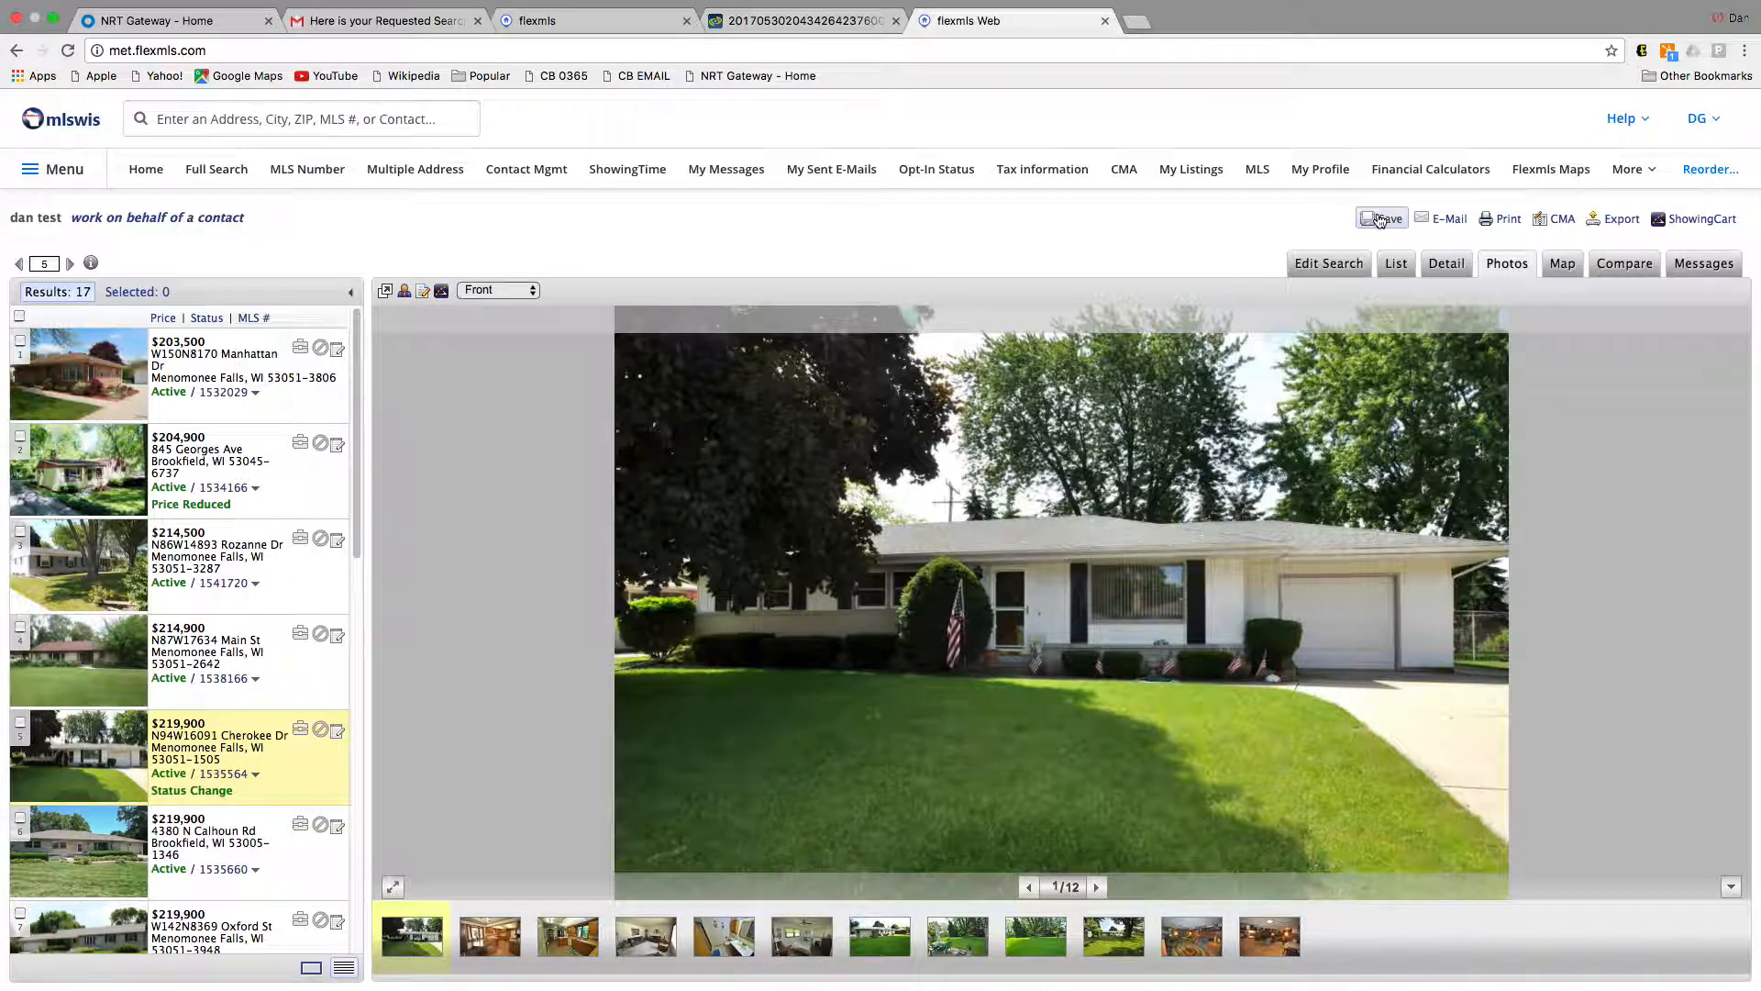
# Step: Check listing 5's detail, the dan test criteria and its 17-result list, then open Contact Mgmt
pyautogui.click(1447, 264)
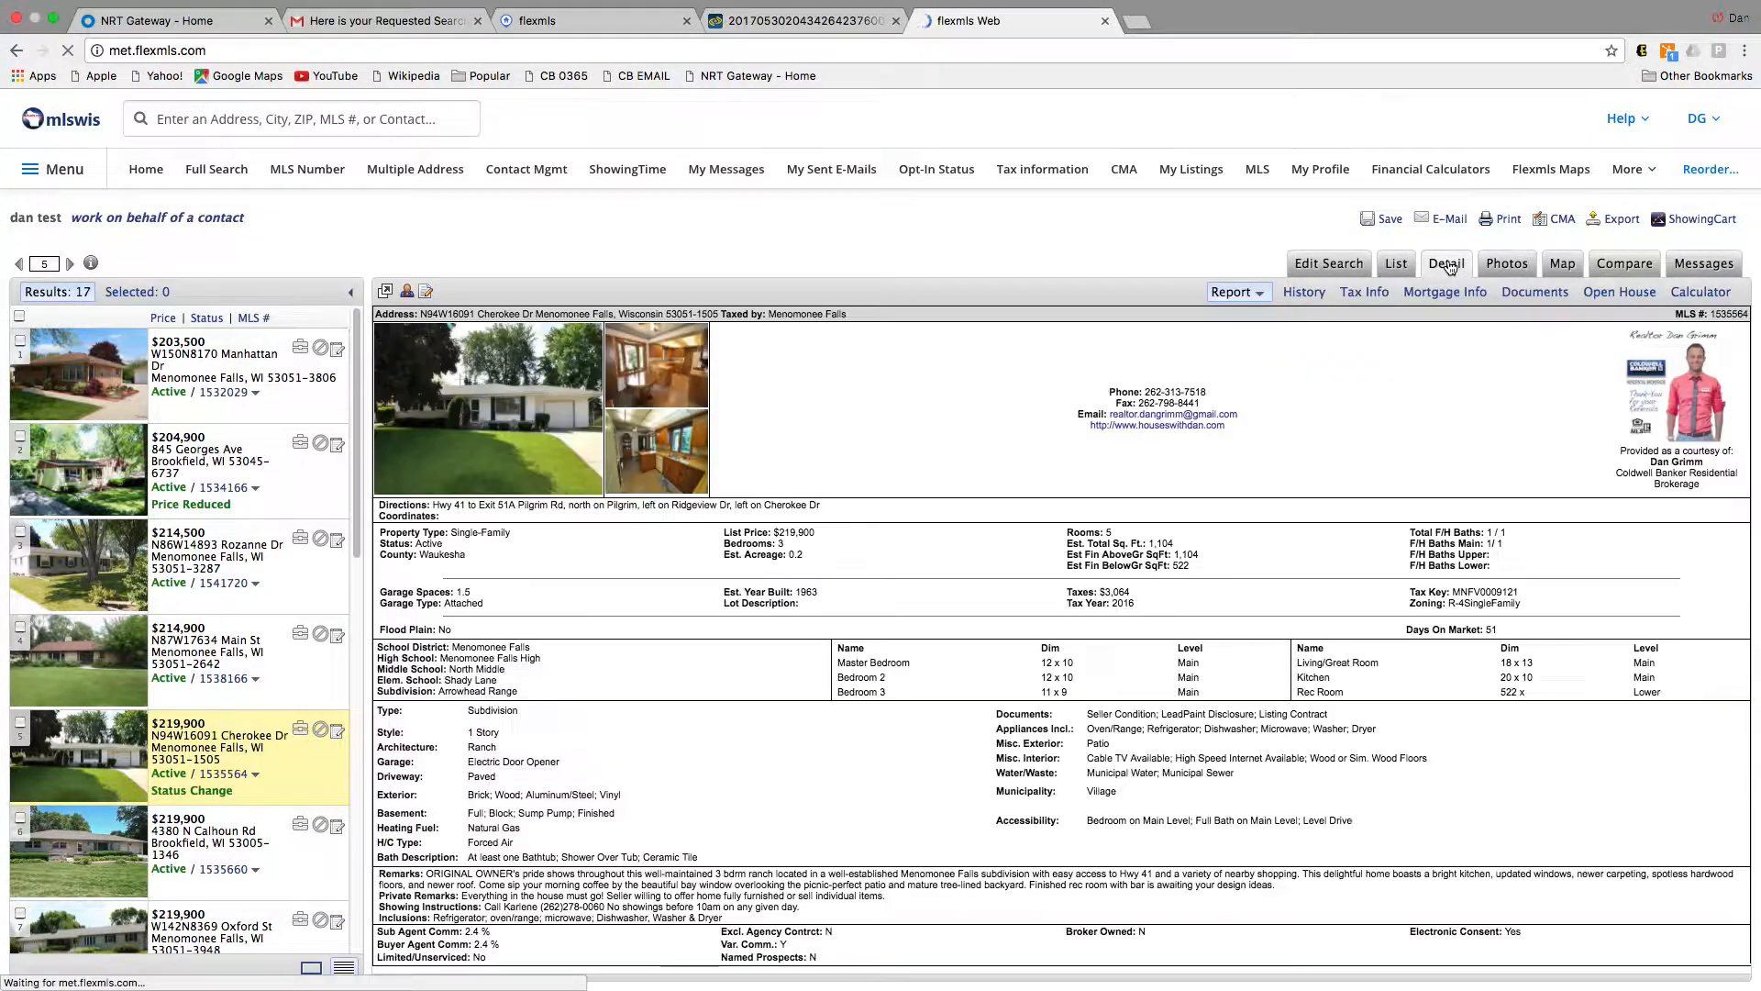
pyautogui.click(1332, 265)
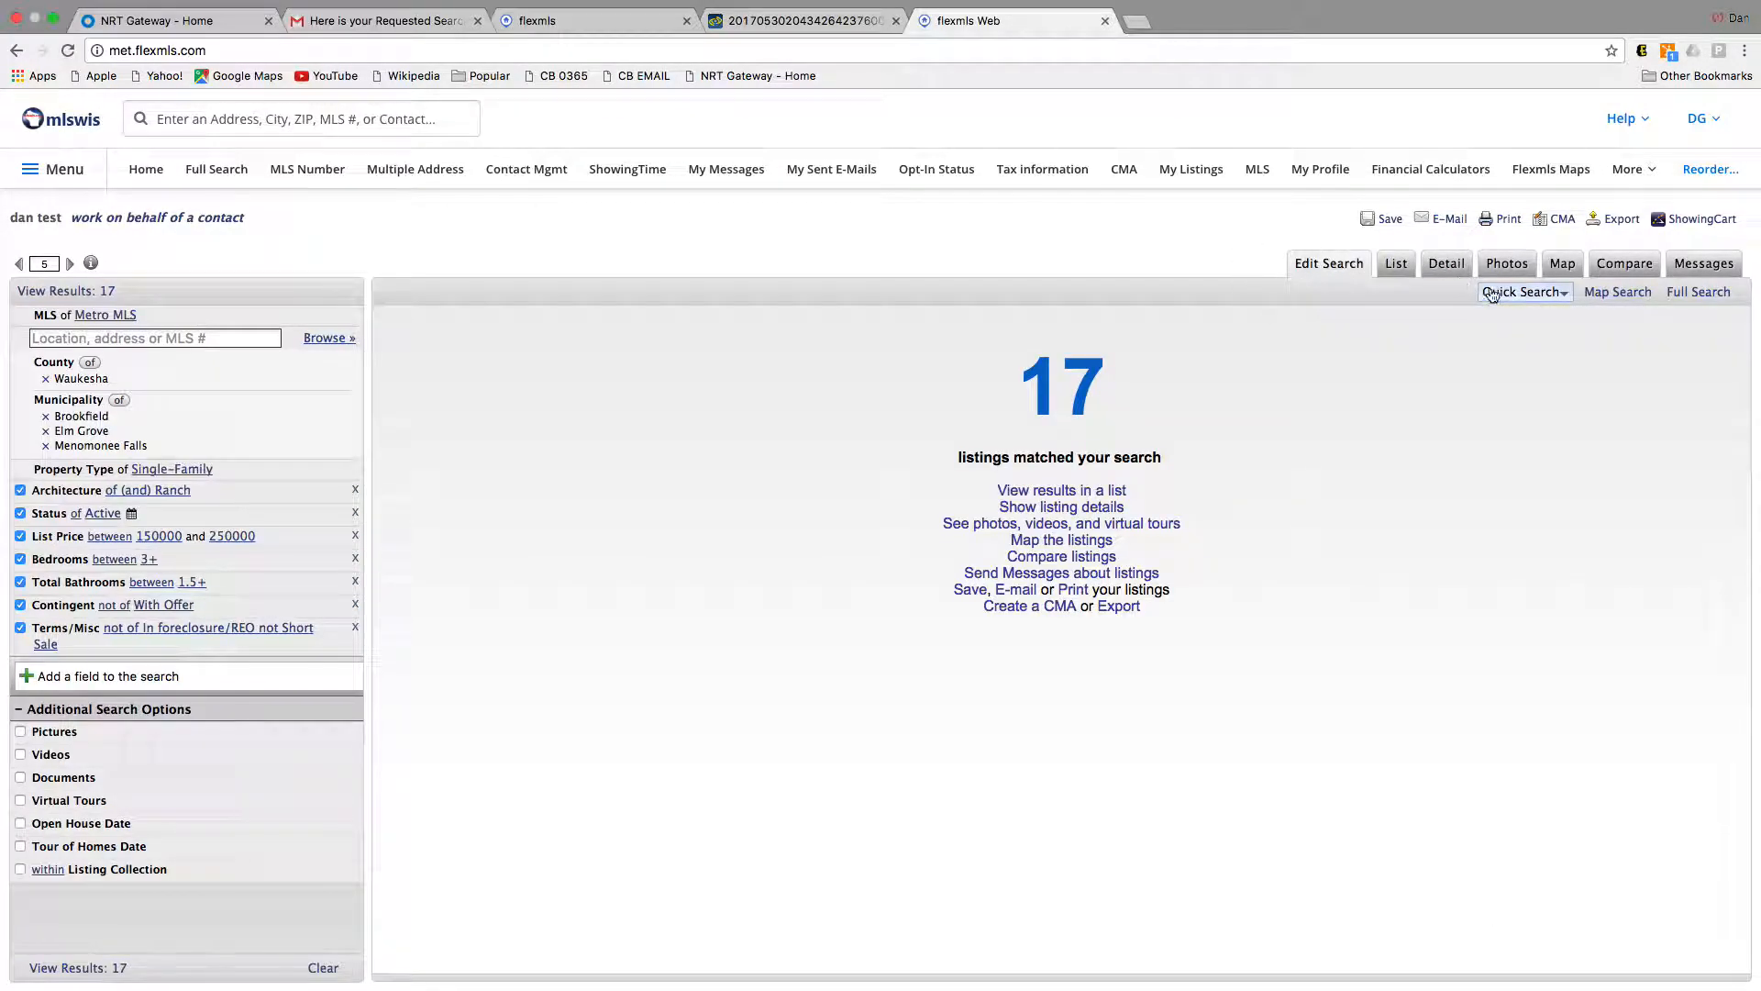
pyautogui.click(122, 969)
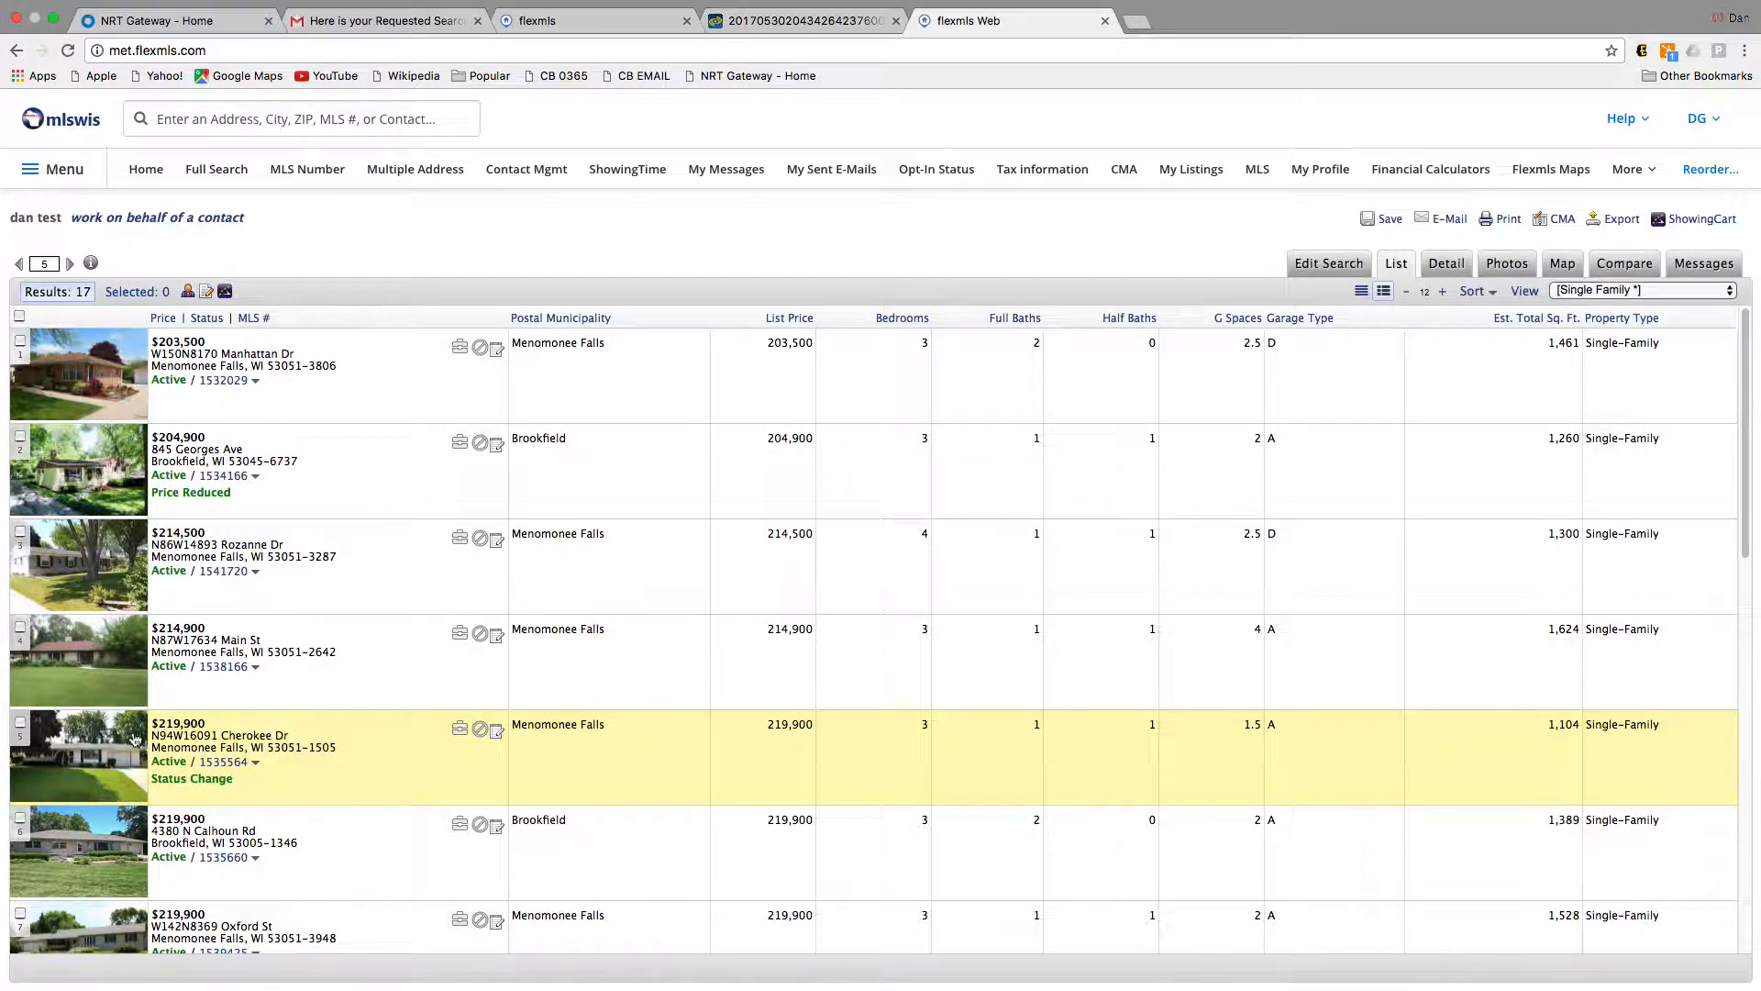
pyautogui.click(616, 17)
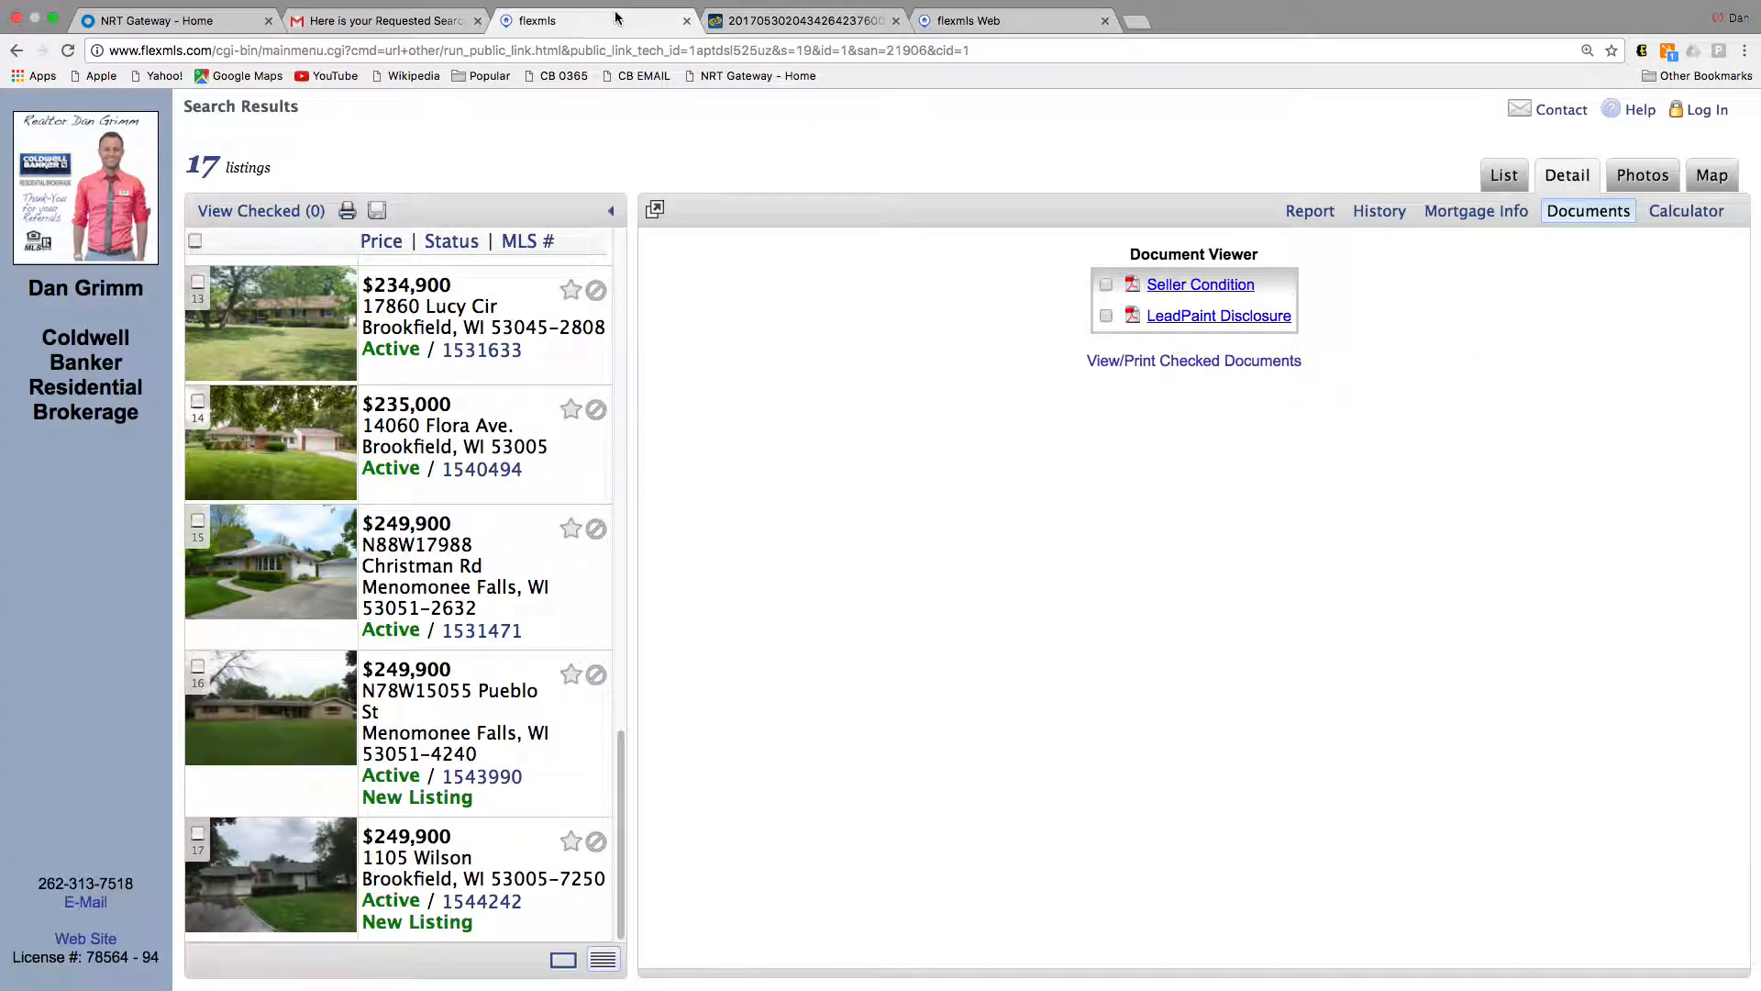
pyautogui.click(955, 18)
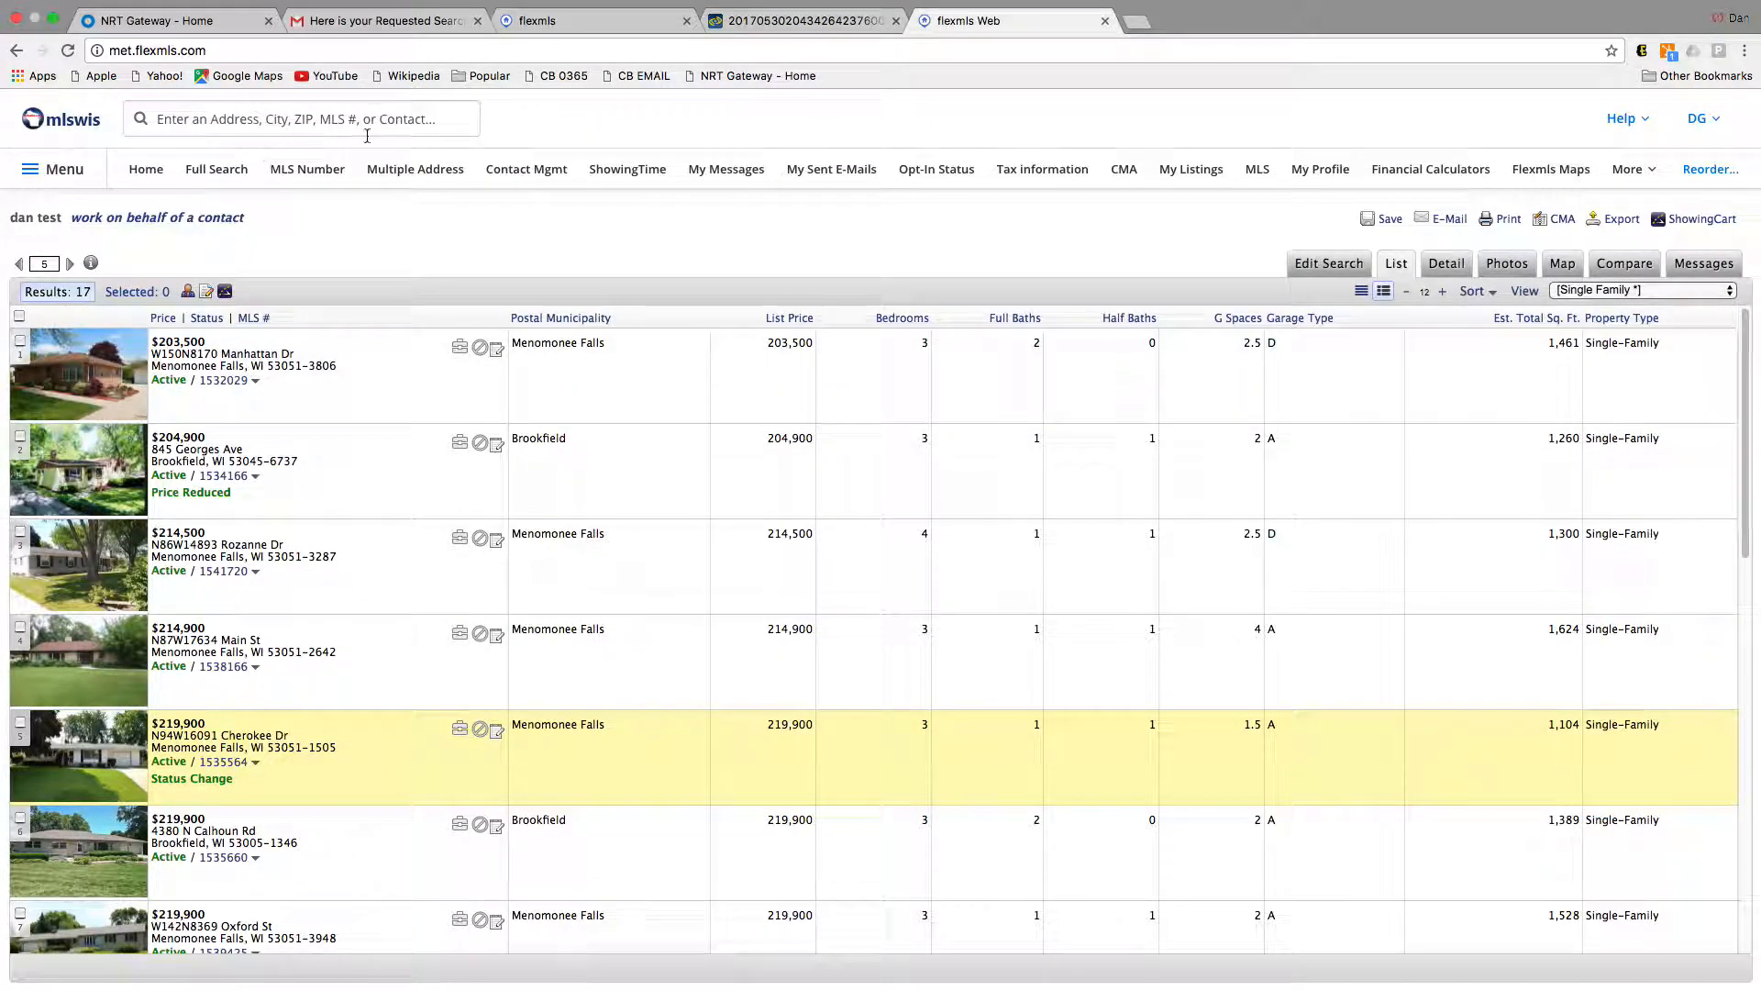
pyautogui.click(527, 169)
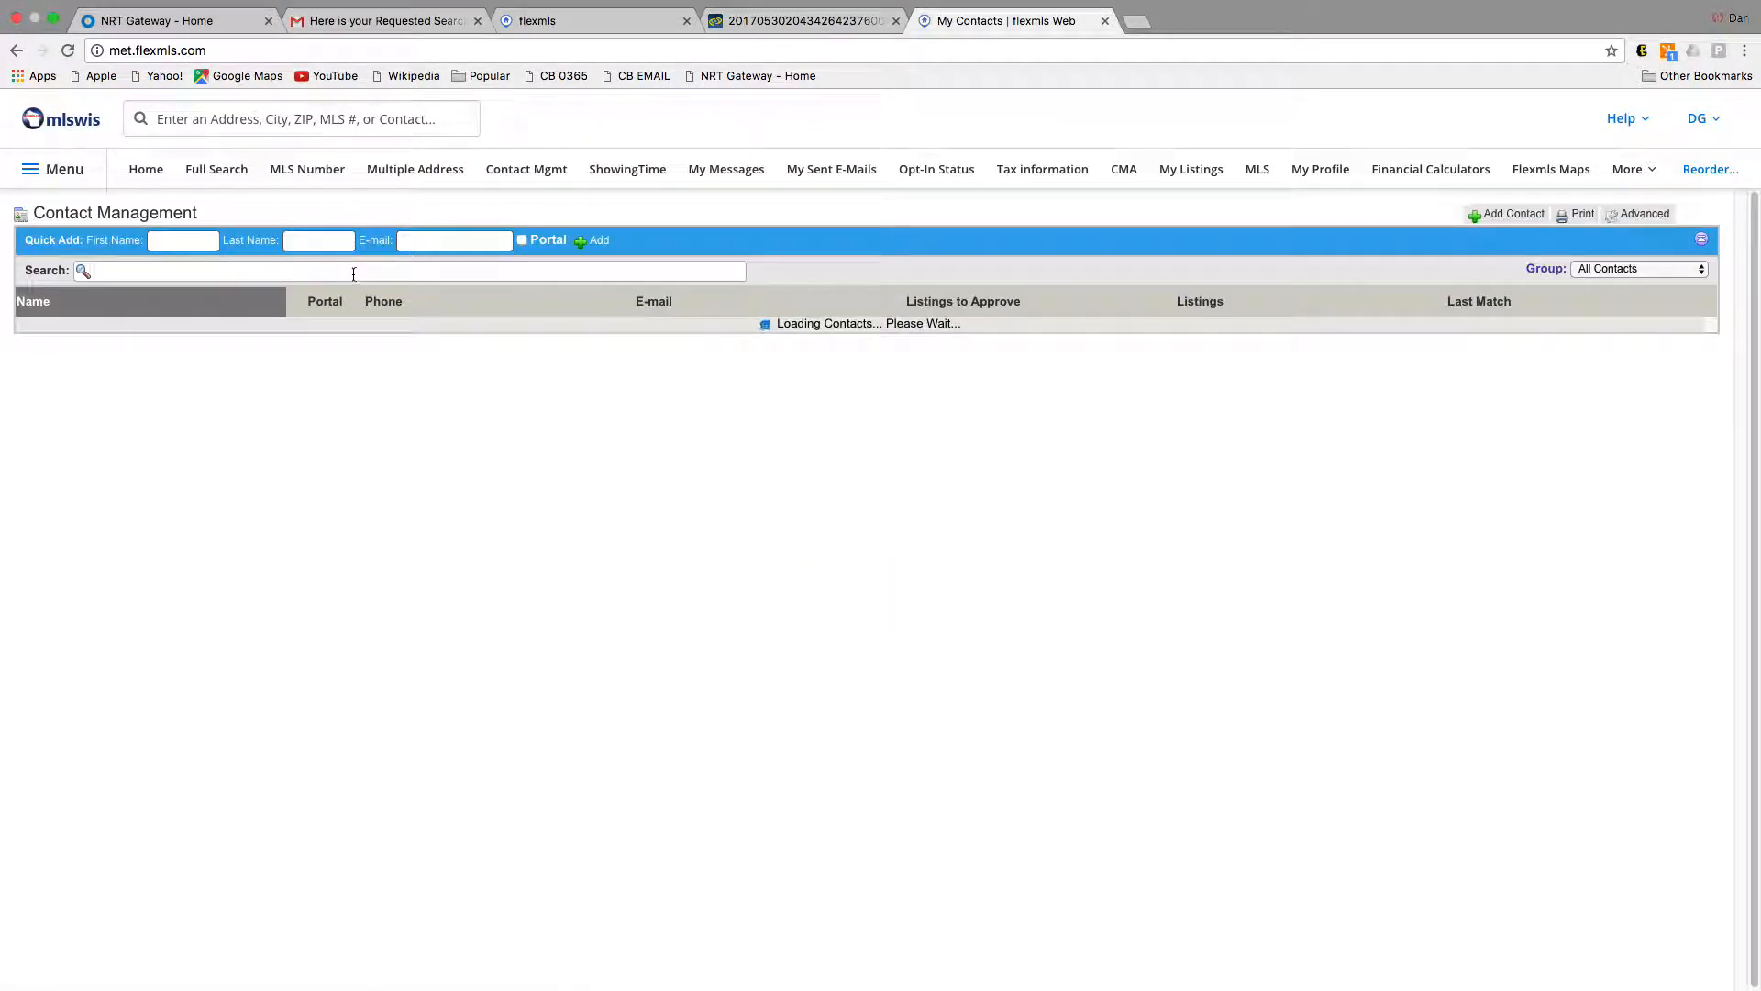
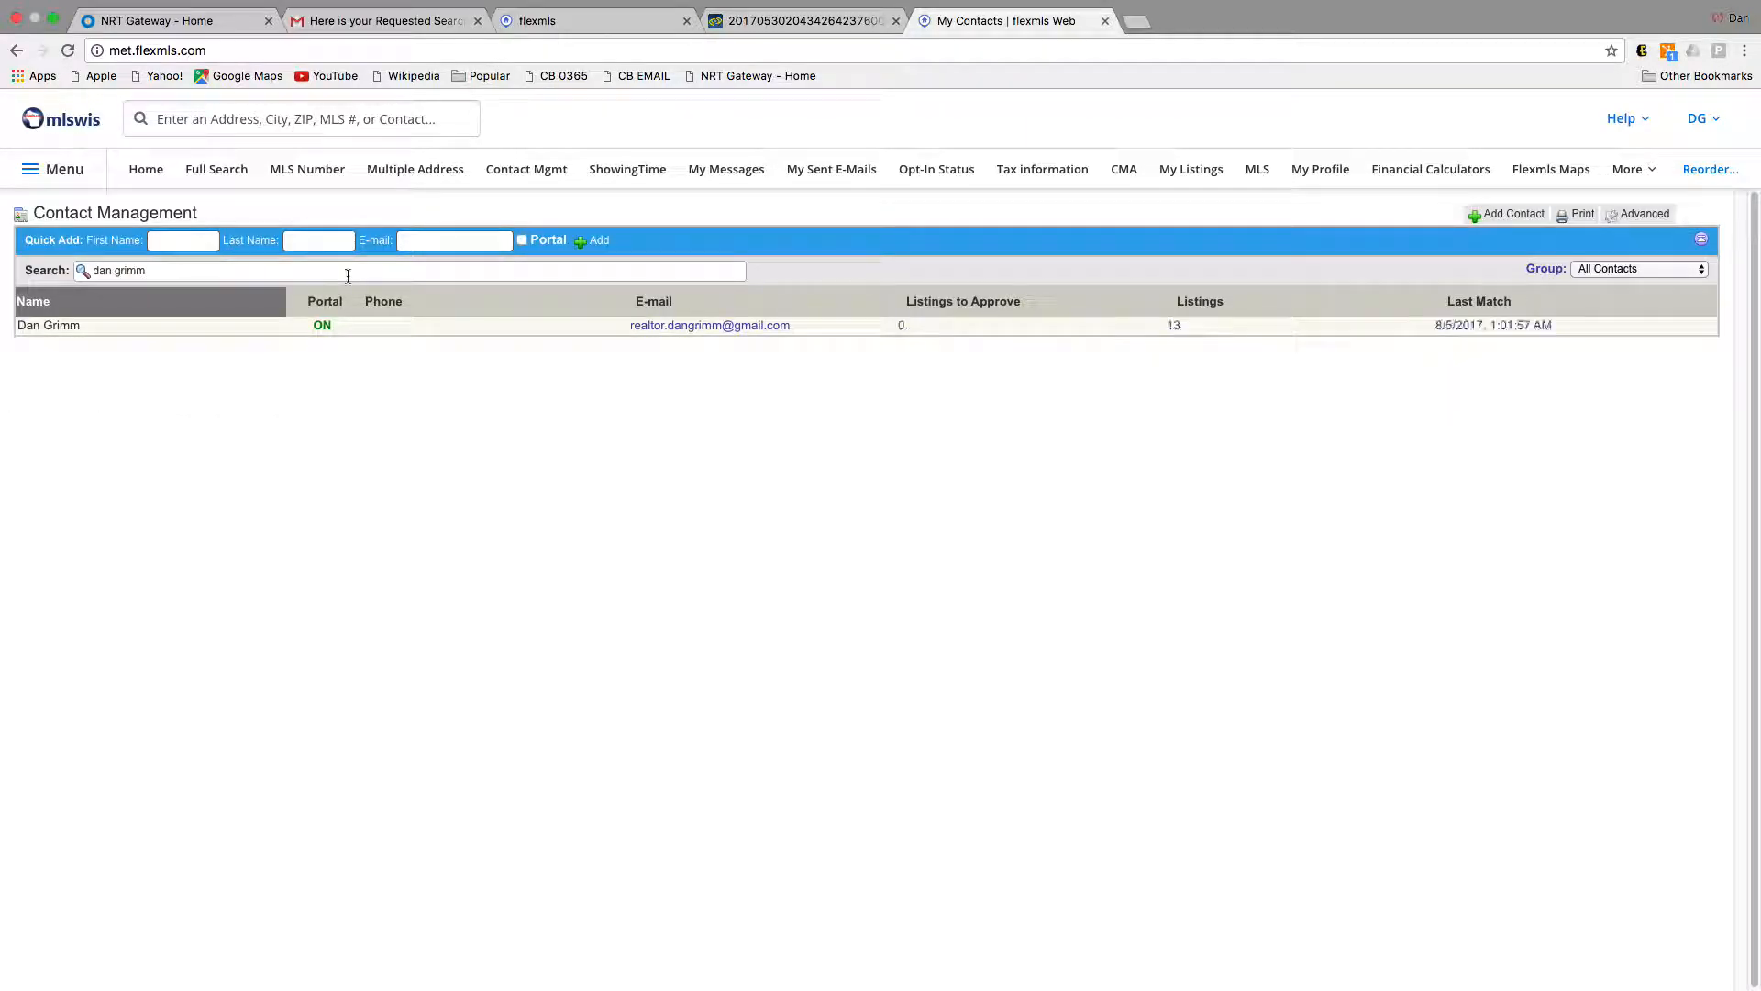
# Step: Search for the contact, open their Portal information and close its settings unchanged
pyautogui.click(215, 327)
pyautogui.click(806, 308)
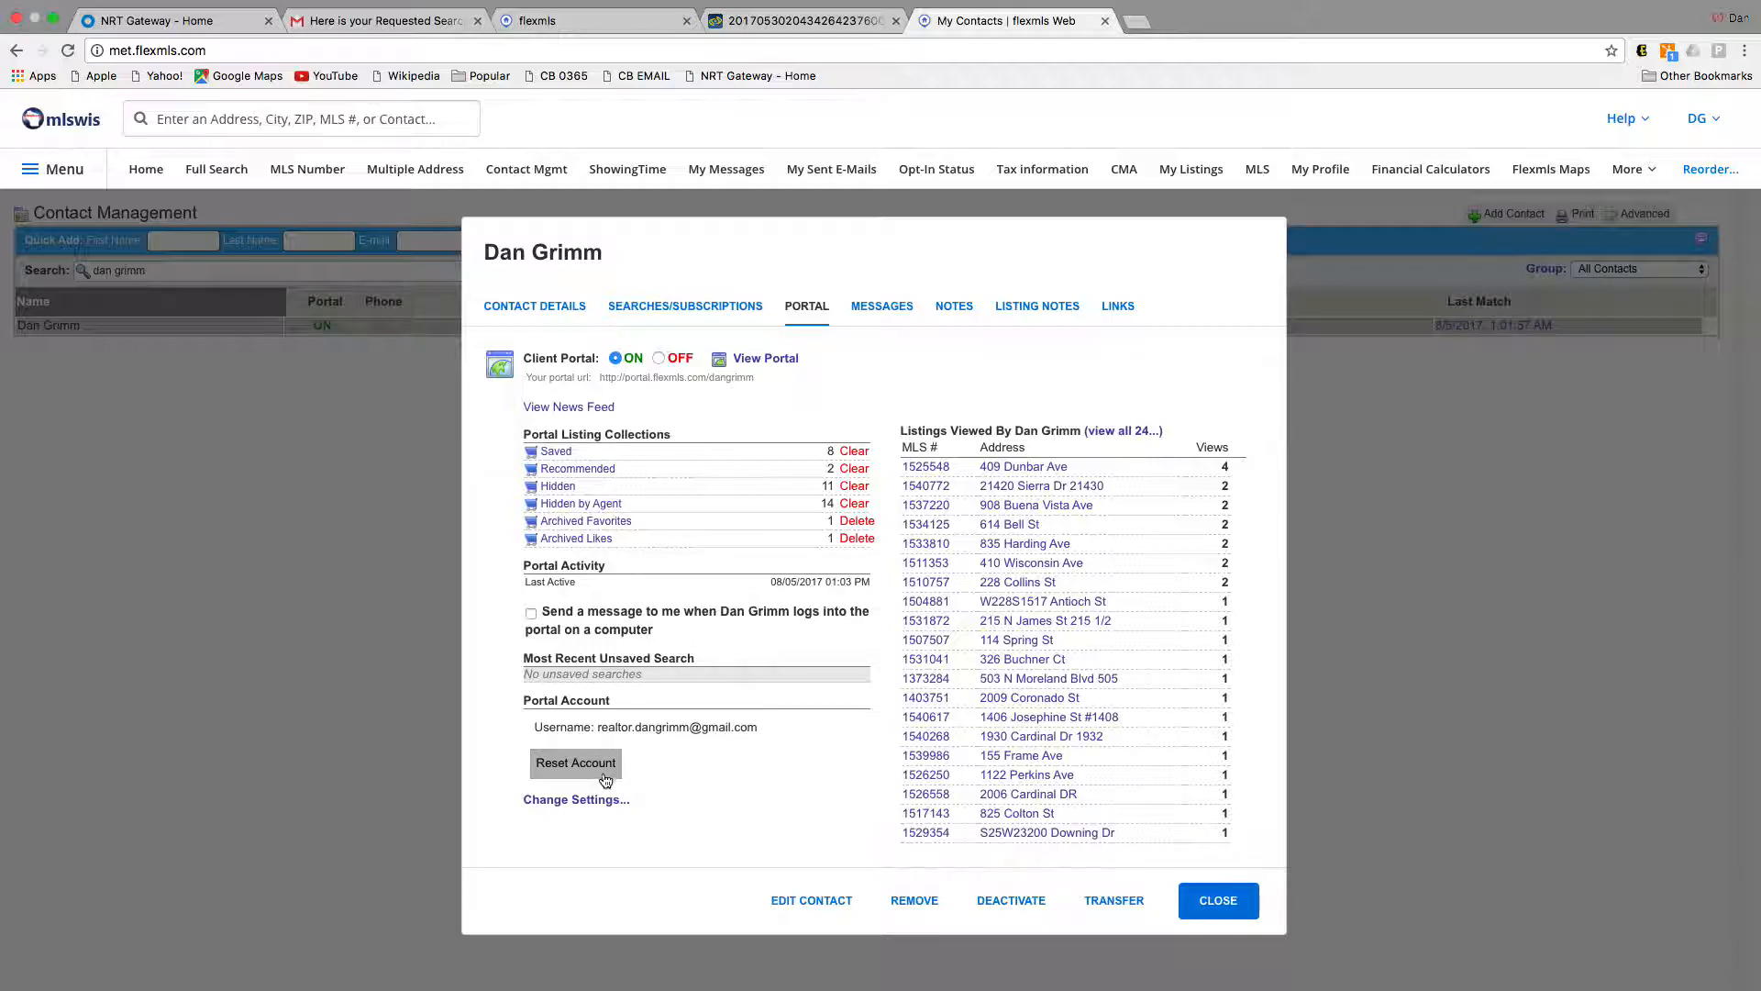
pyautogui.click(590, 805)
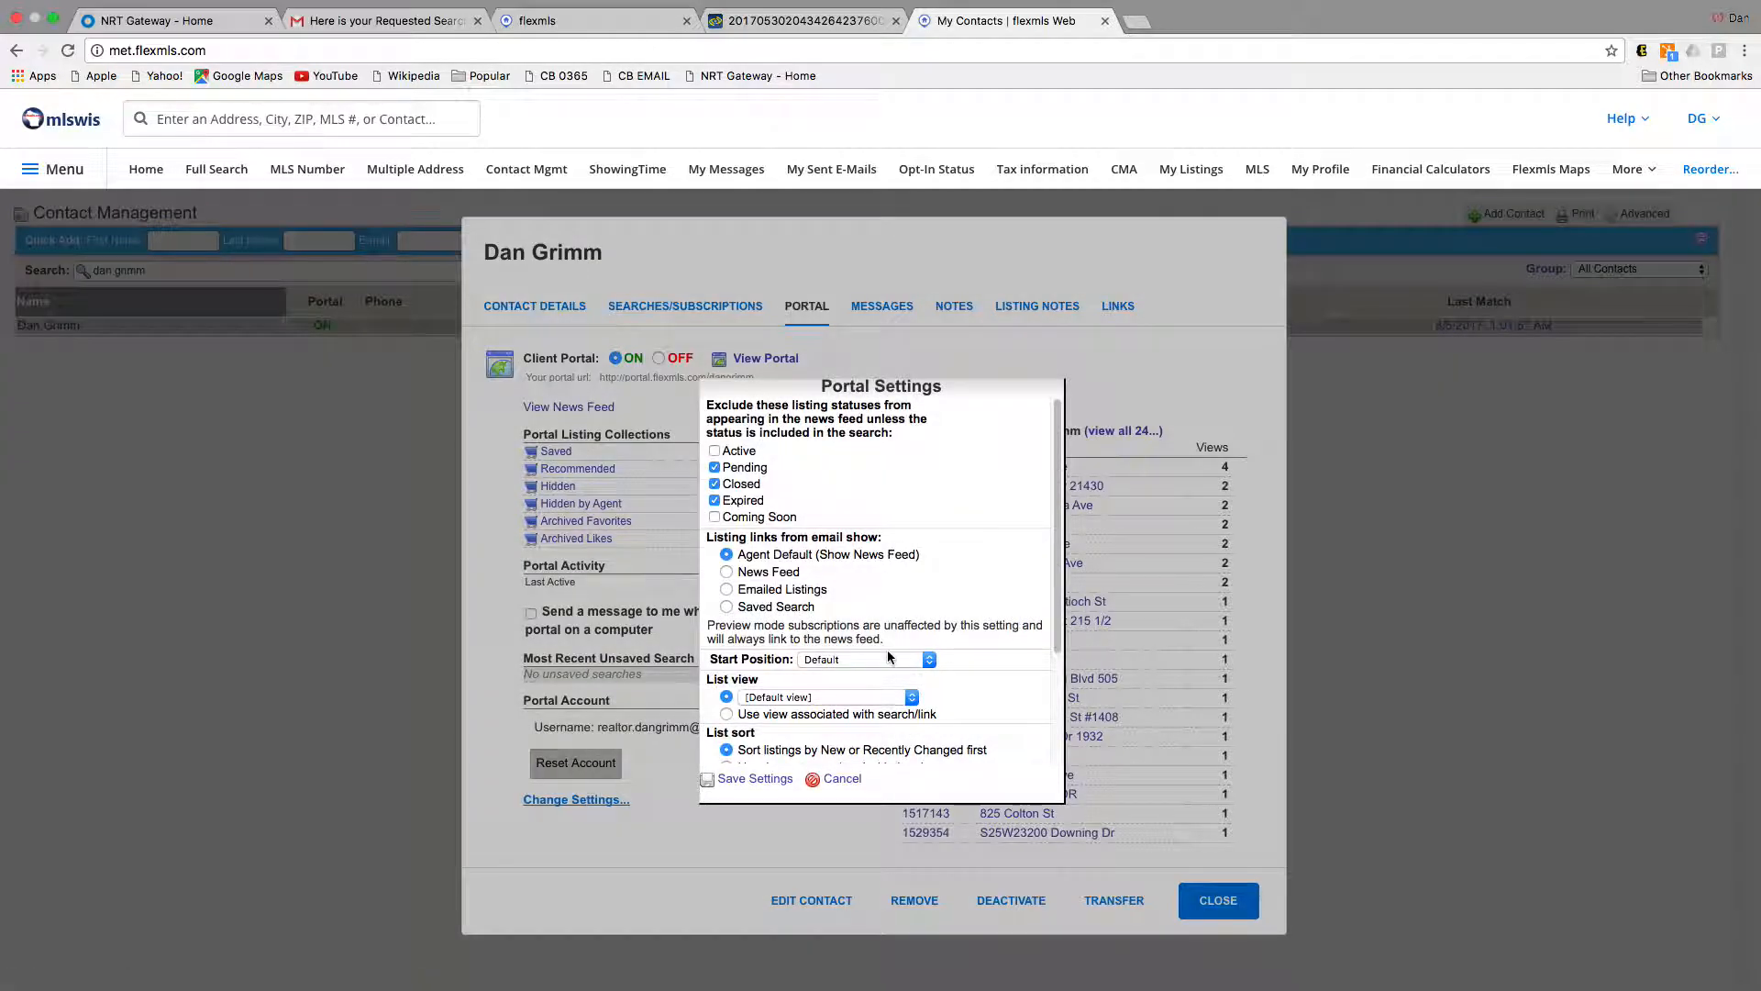
pyautogui.scroll(-3, 921, 655)
pyautogui.click(835, 778)
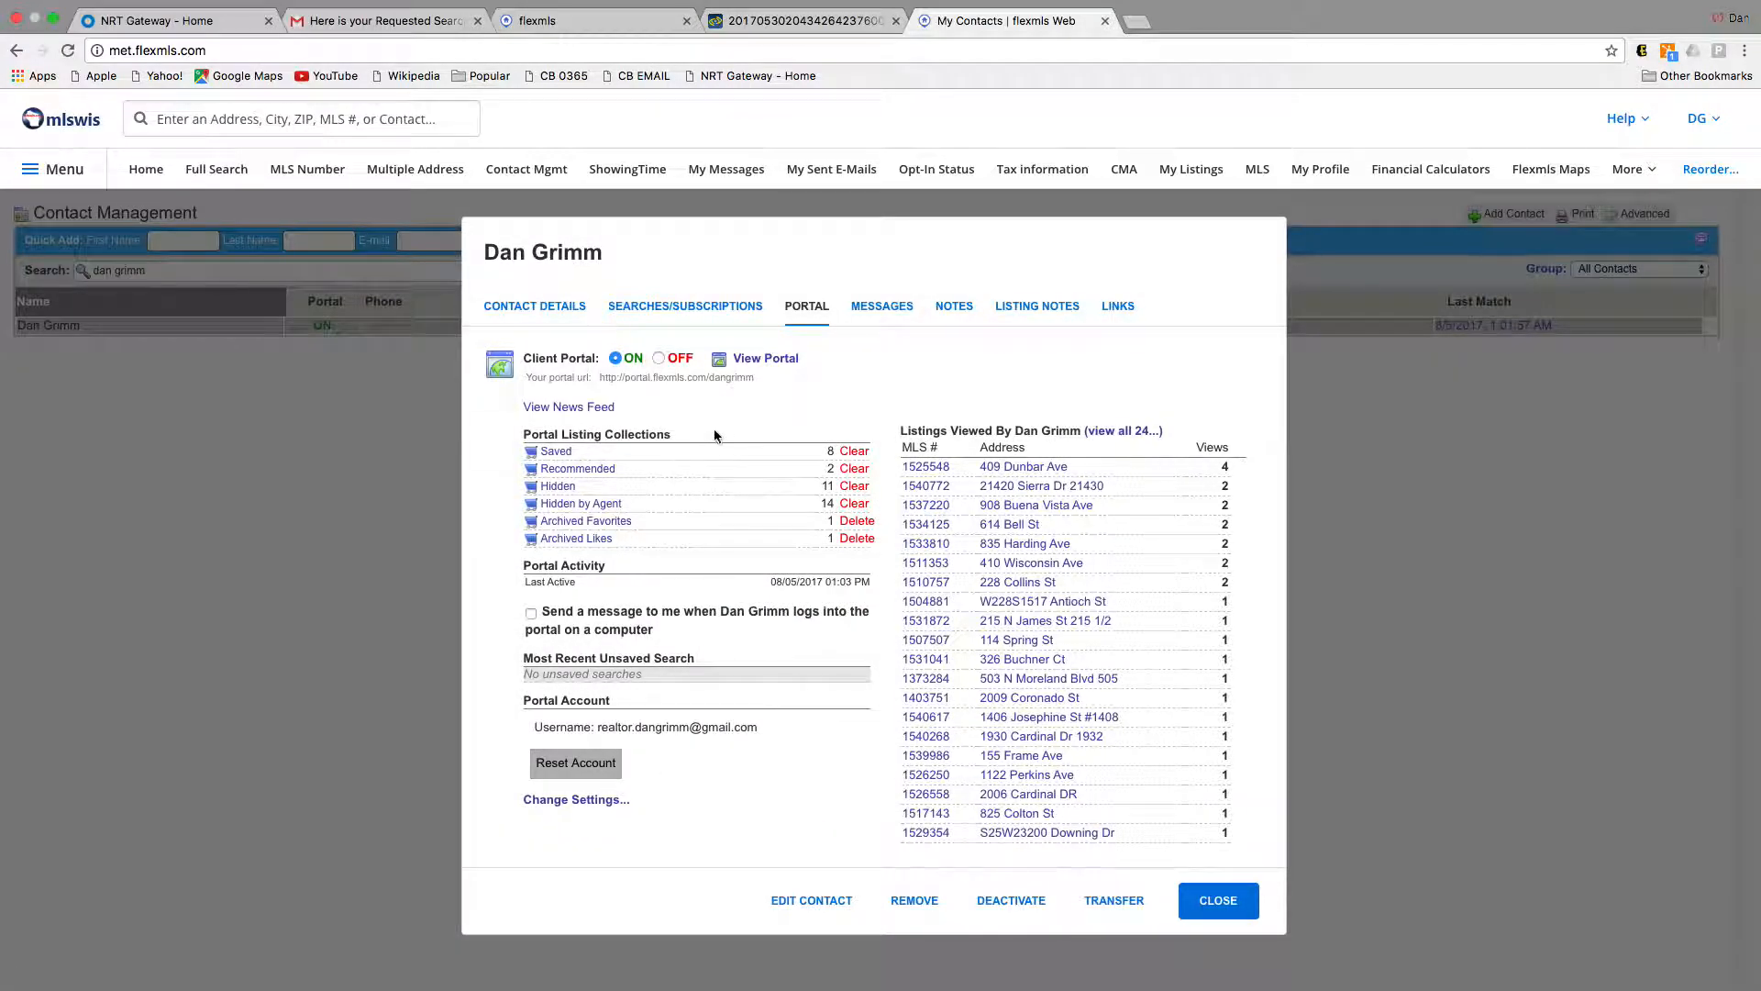
# Step: Reset the contact's portal account so a reset link is e-mailed, then return to Gmail
pyautogui.click(579, 765)
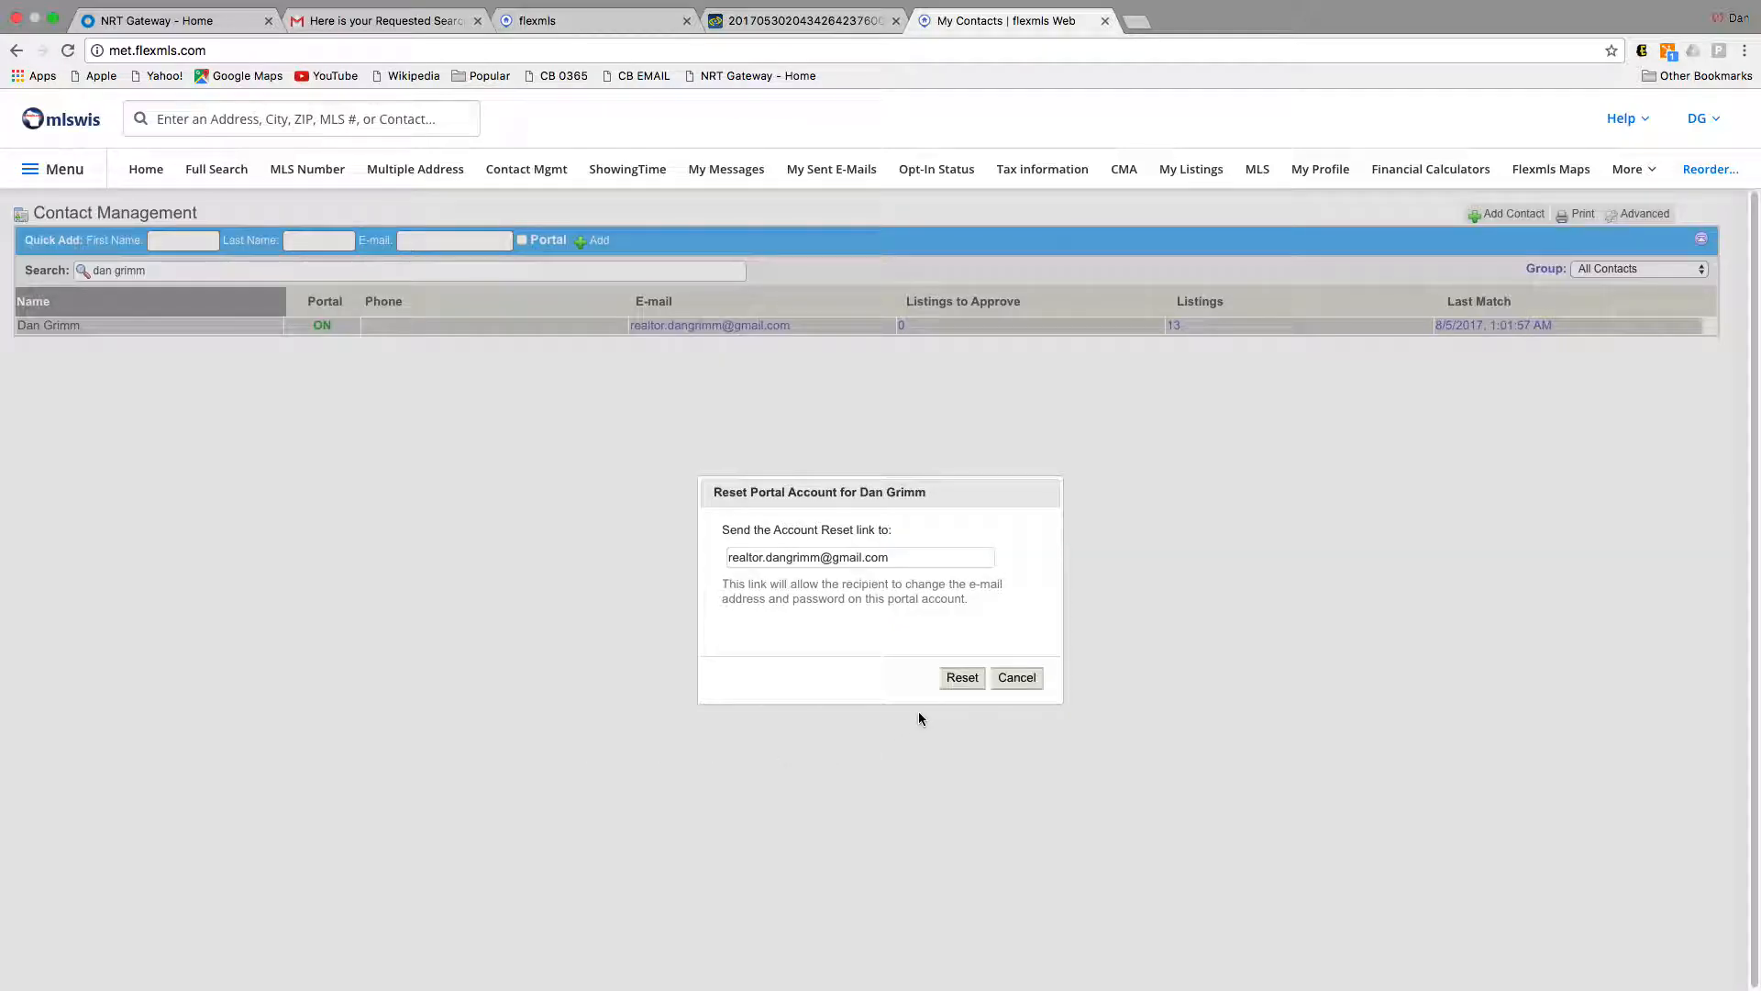
pyautogui.click(963, 678)
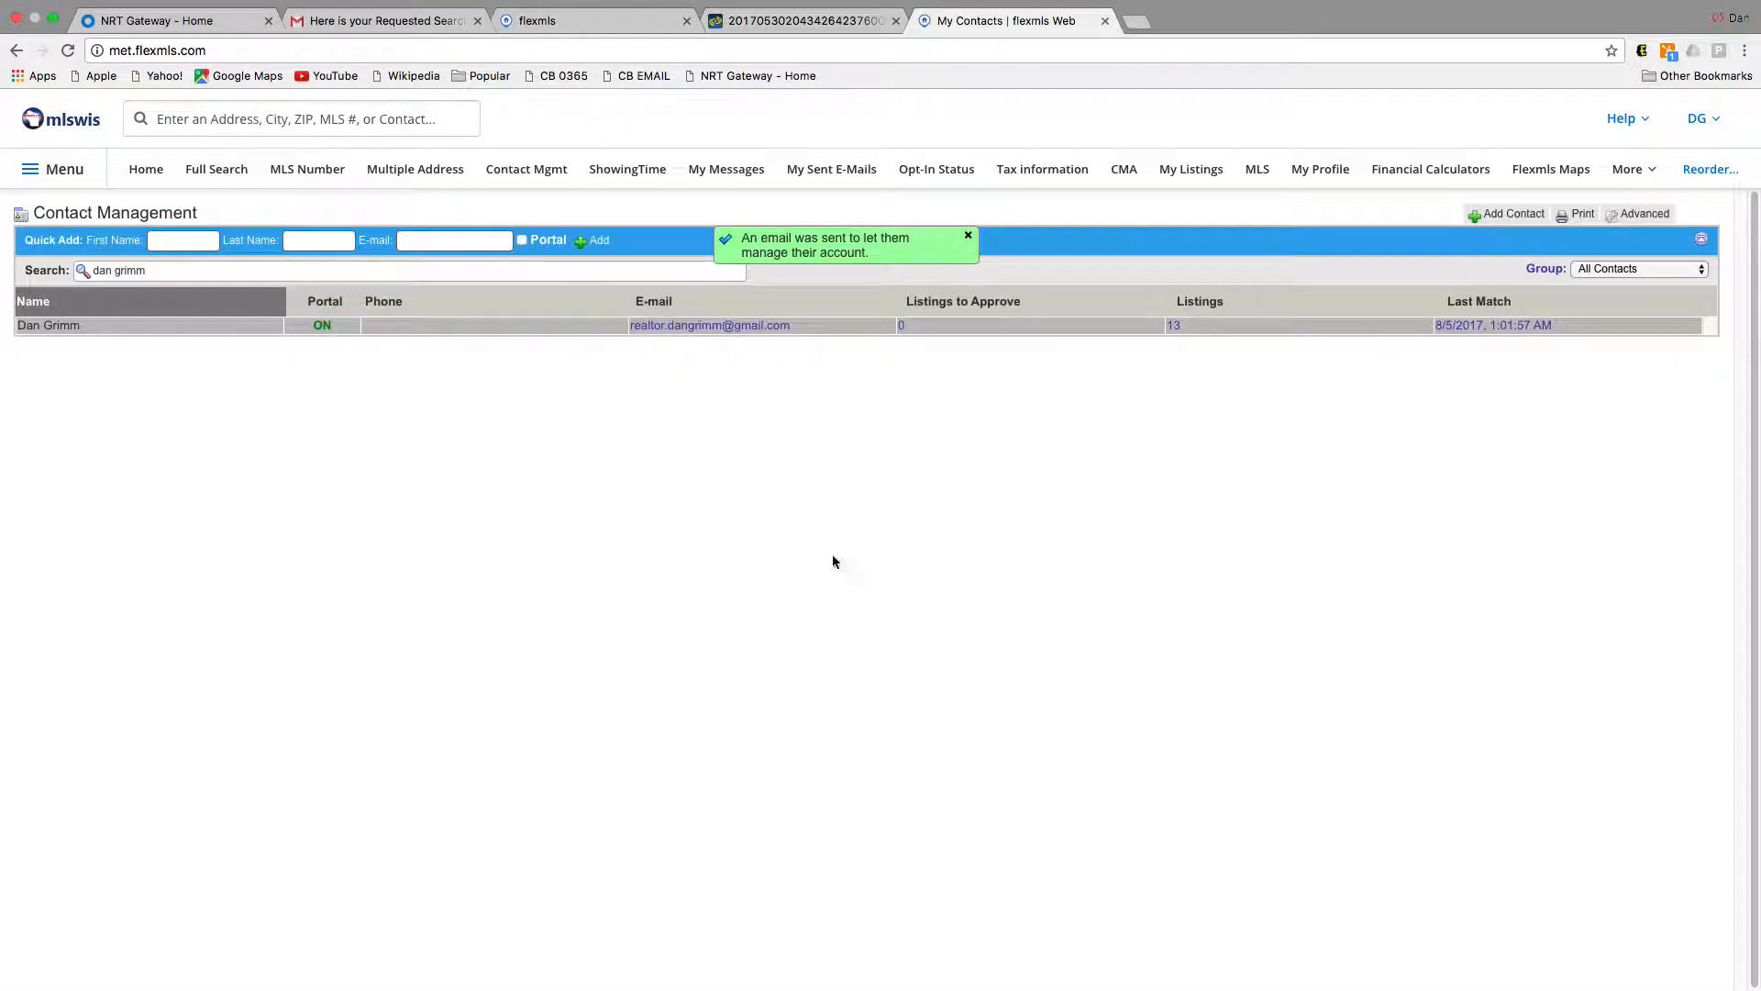
pyautogui.click(380, 20)
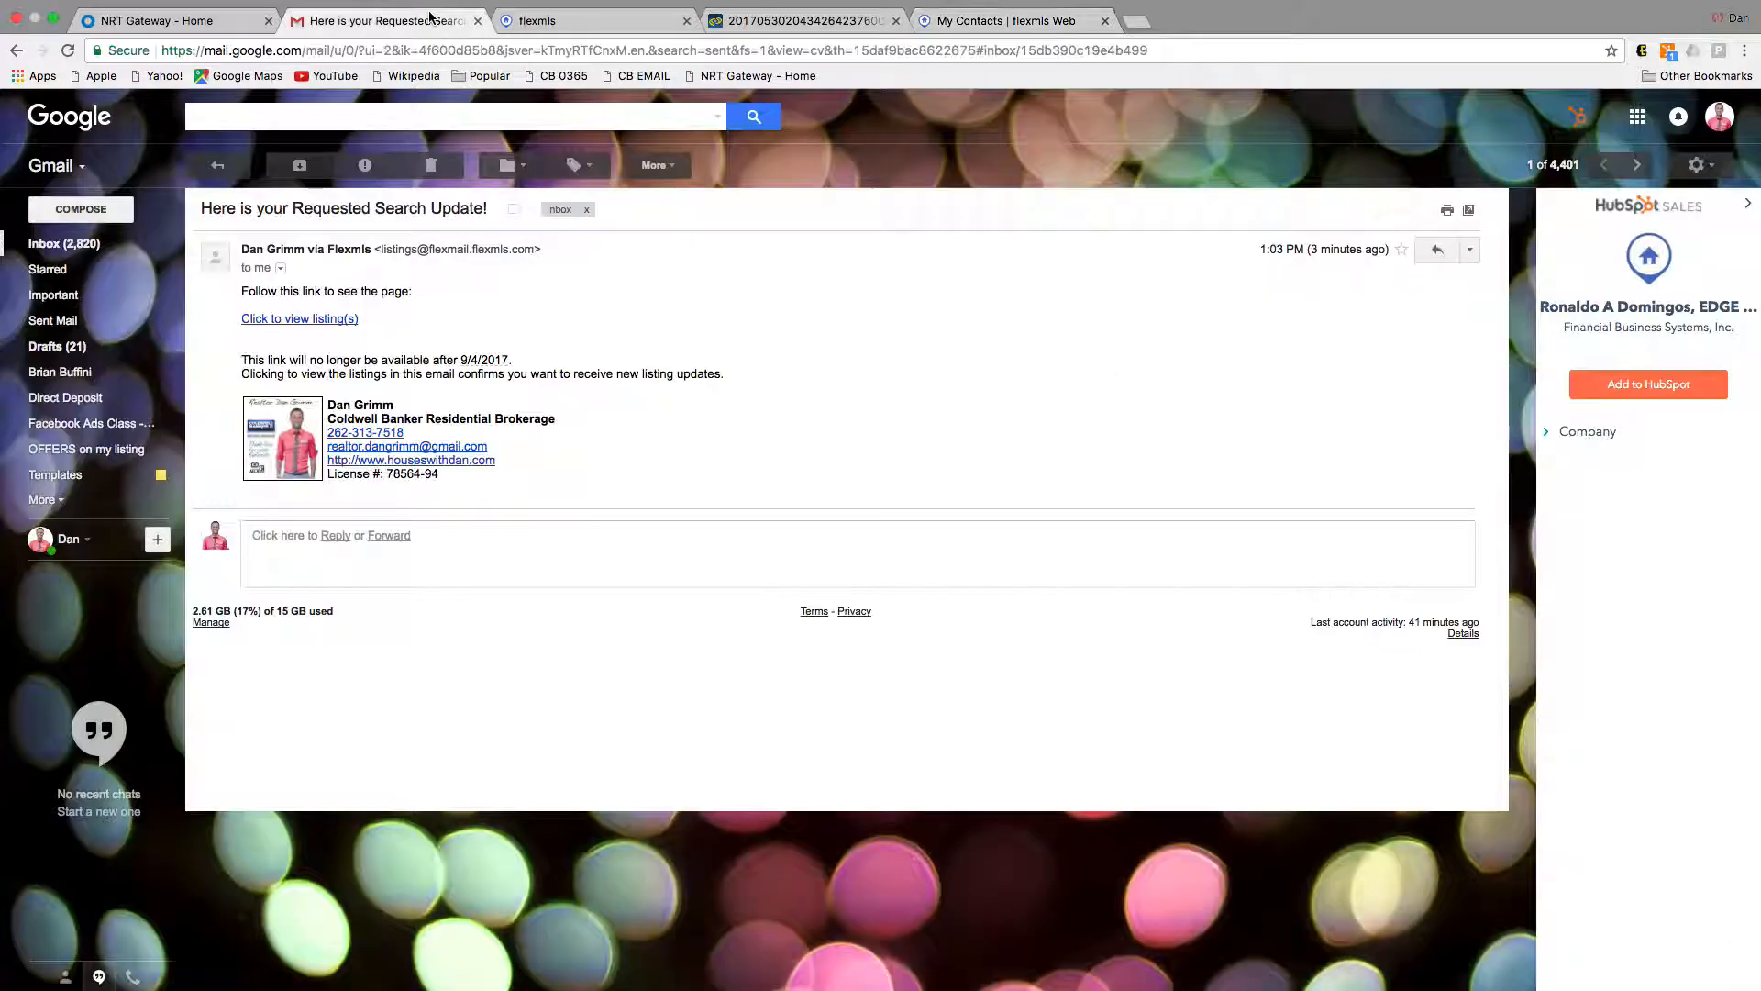
# Step: Reload the Gmail inbox and glance at Starred before returning to Inbox
pyautogui.click(56, 246)
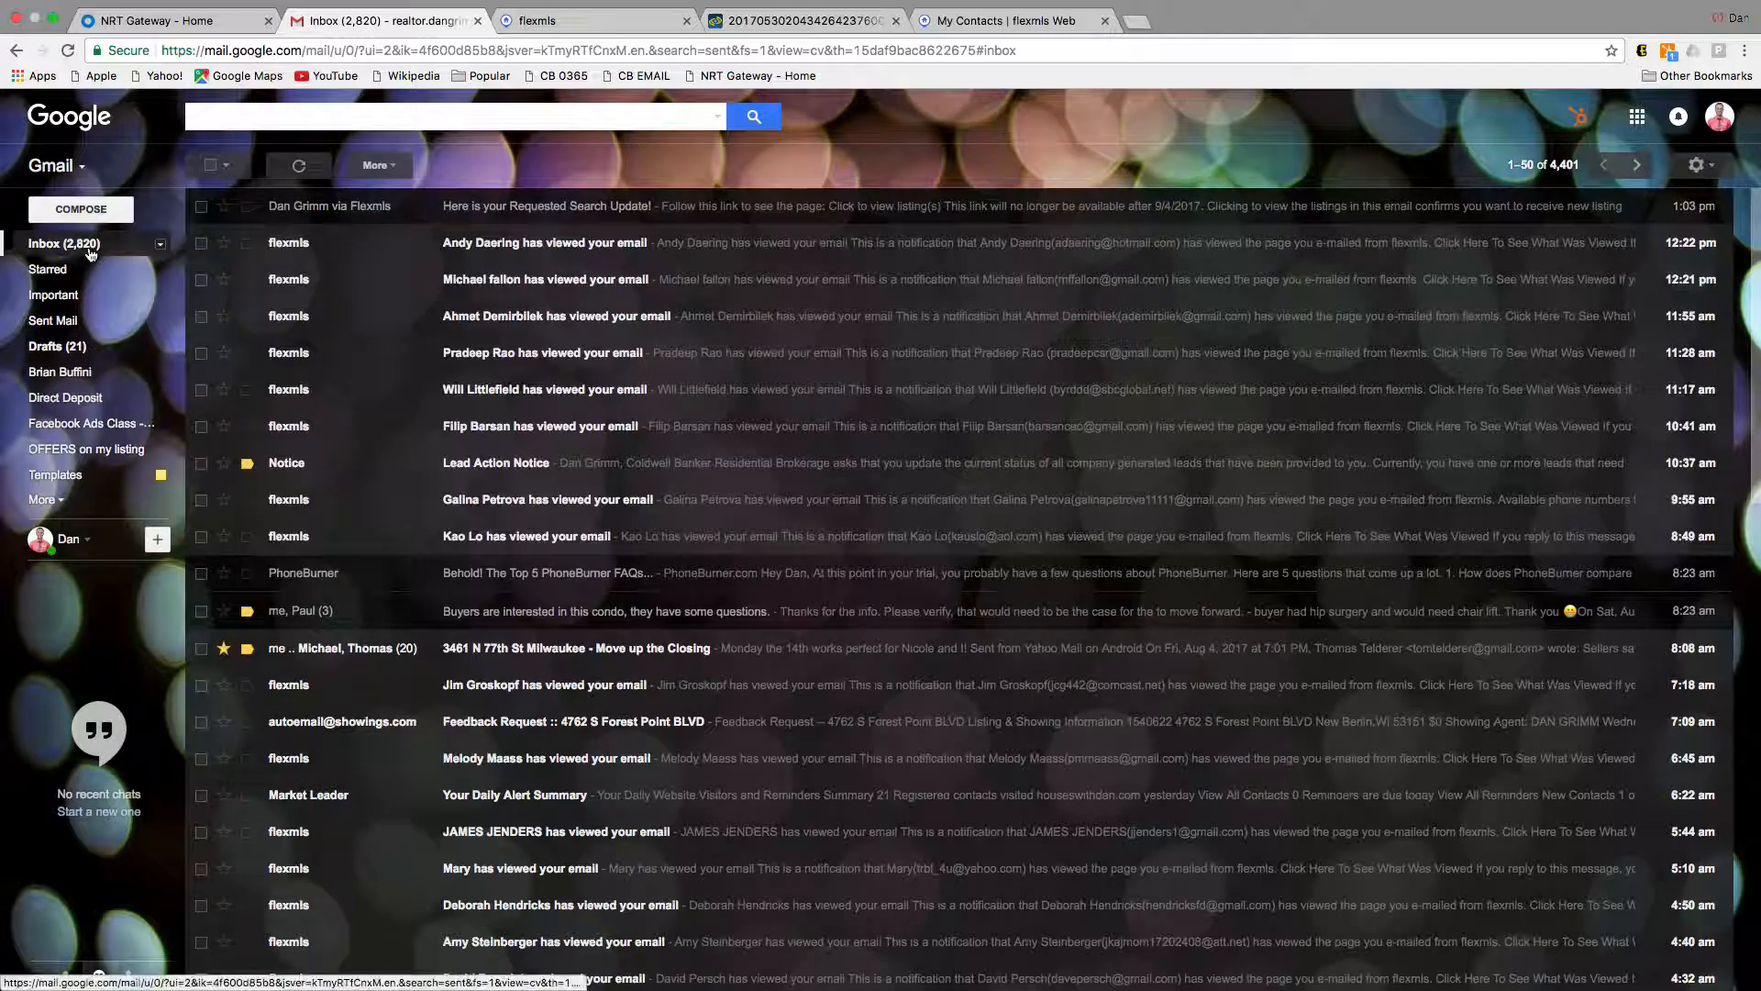
pyautogui.click(65, 56)
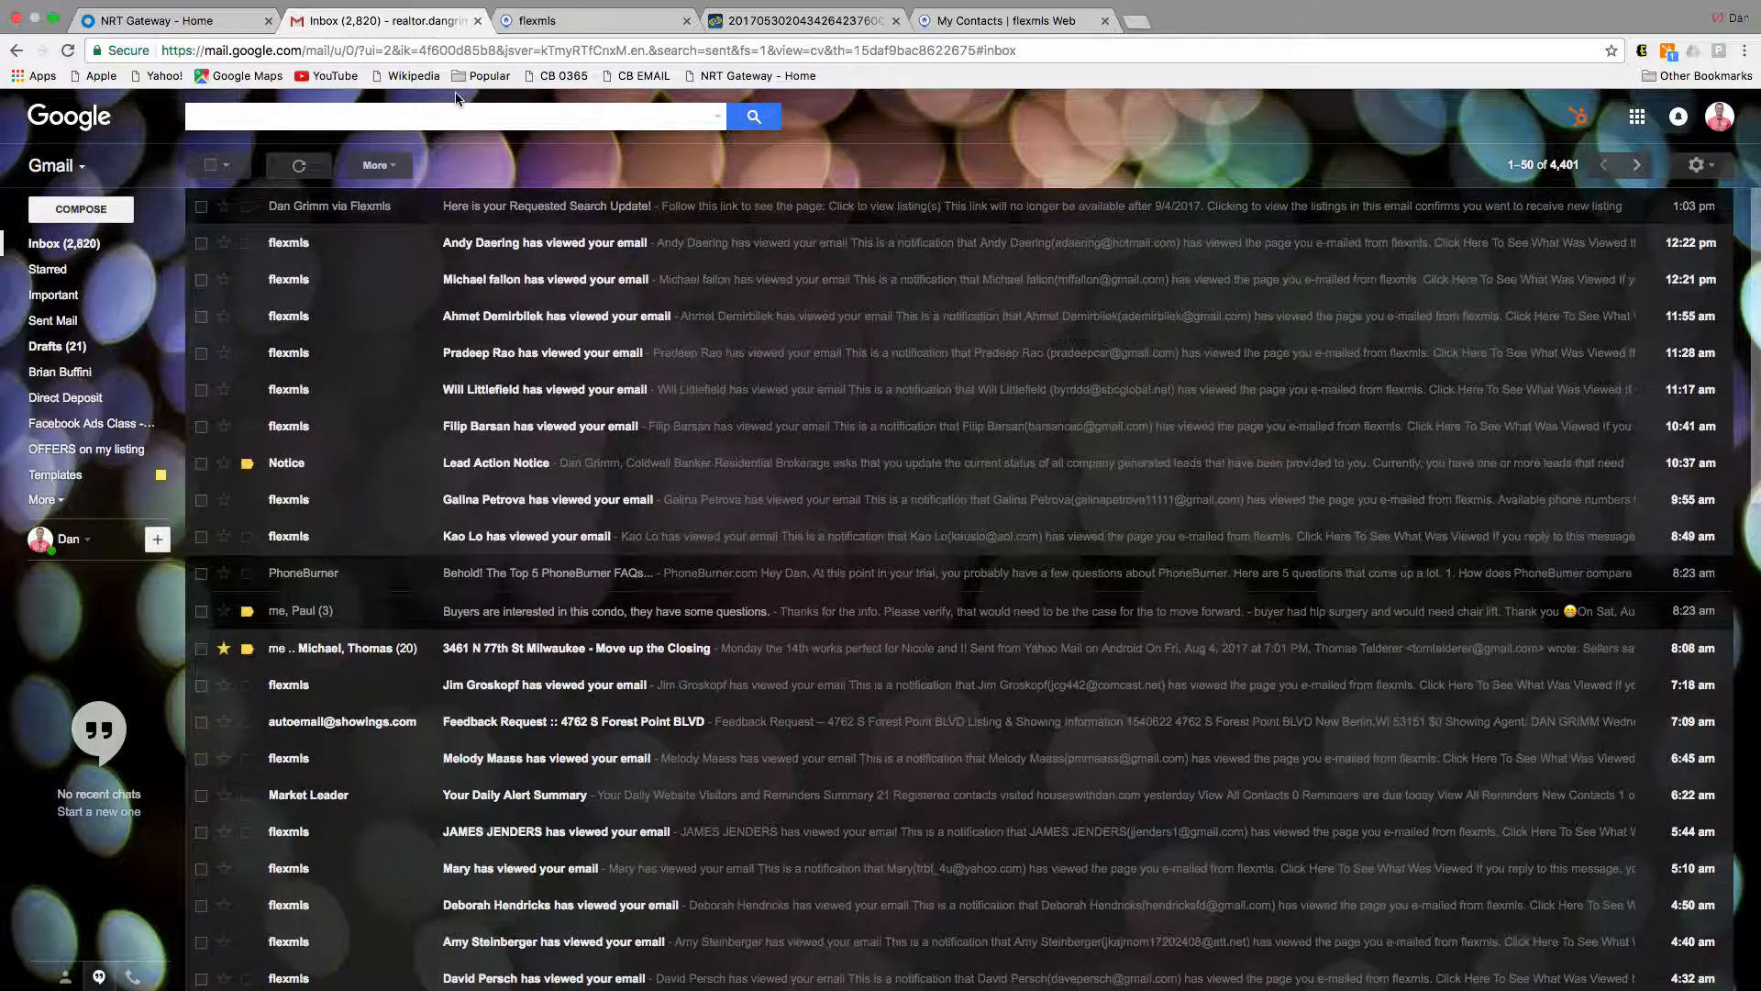
pyautogui.click(51, 268)
pyautogui.click(65, 245)
# Step: Cycle through the open tabs, reload Gmail again, and return to the client's 17-listing results
pyautogui.click(986, 21)
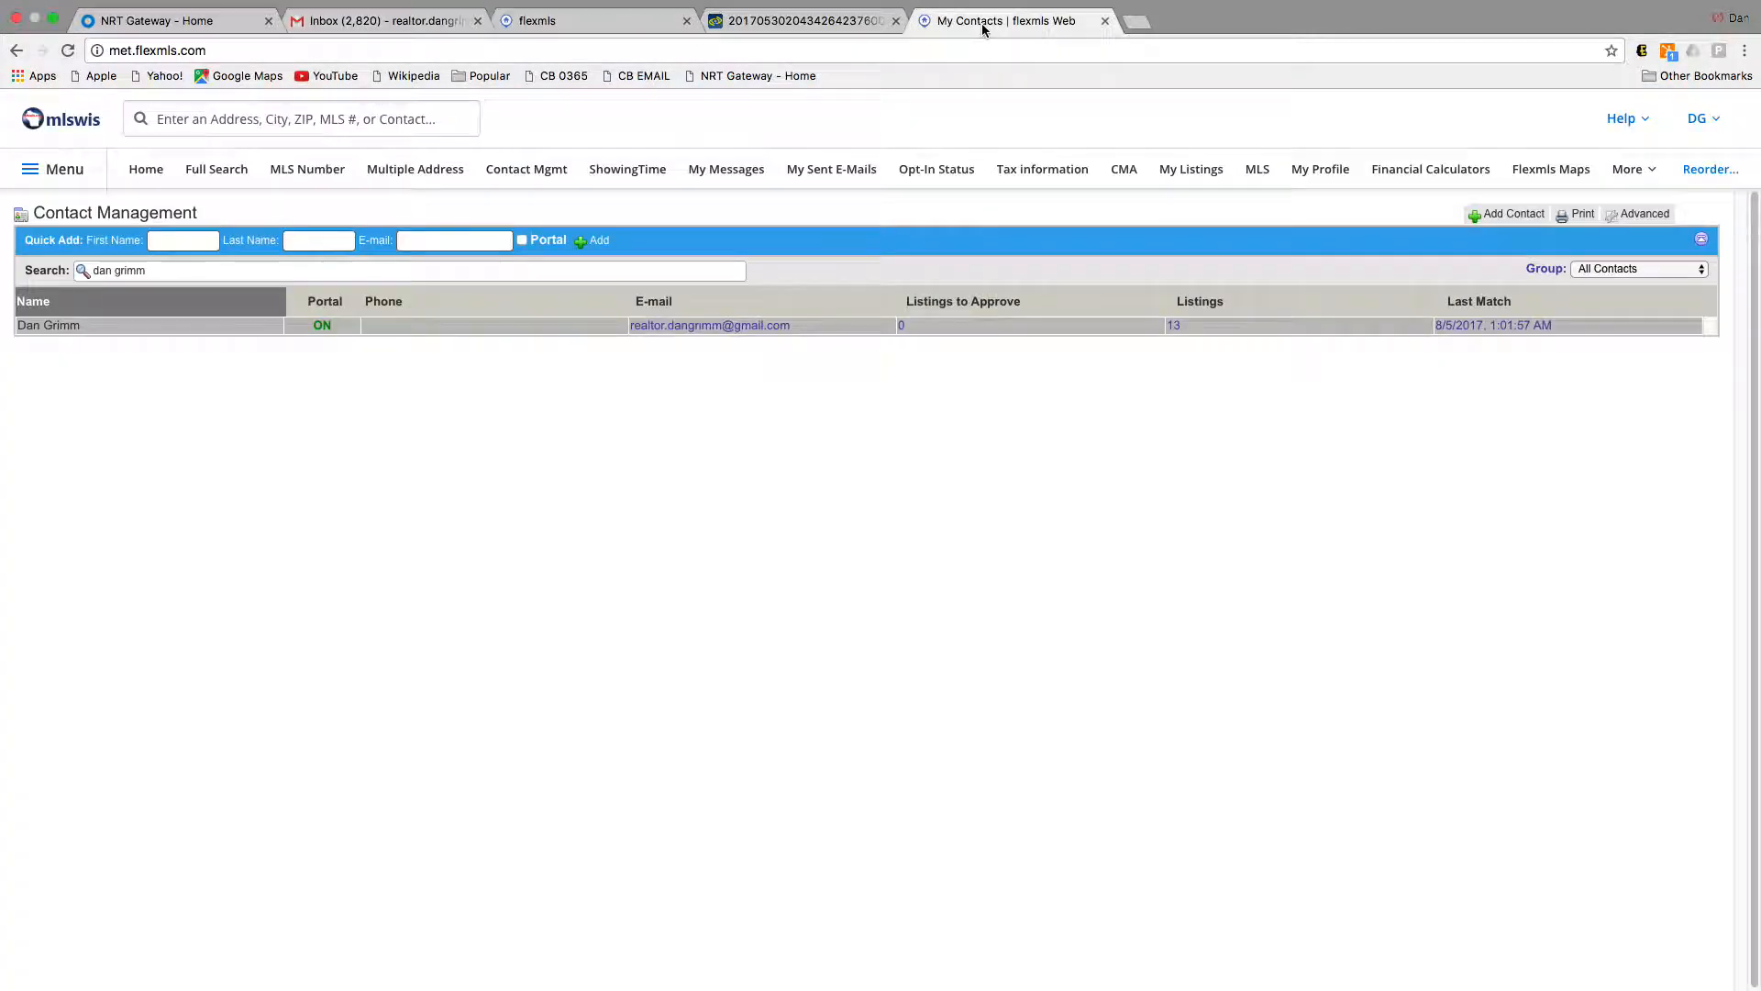
pyautogui.click(813, 22)
pyautogui.click(973, 21)
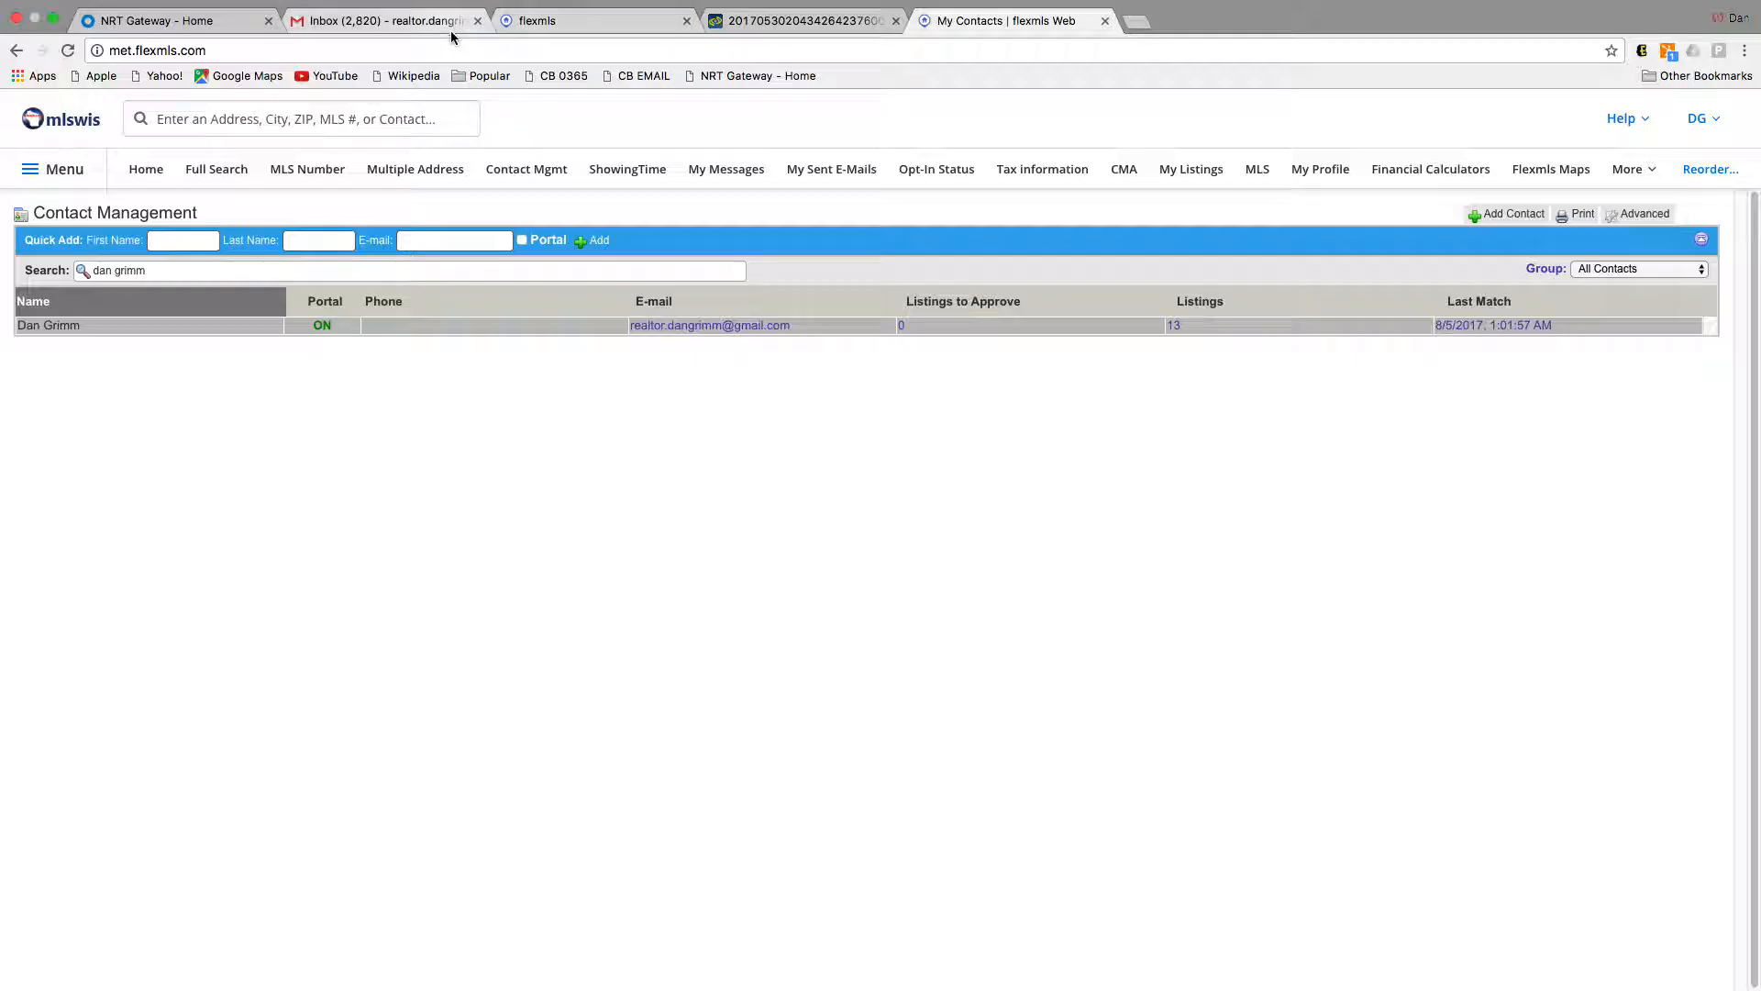
pyautogui.click(360, 28)
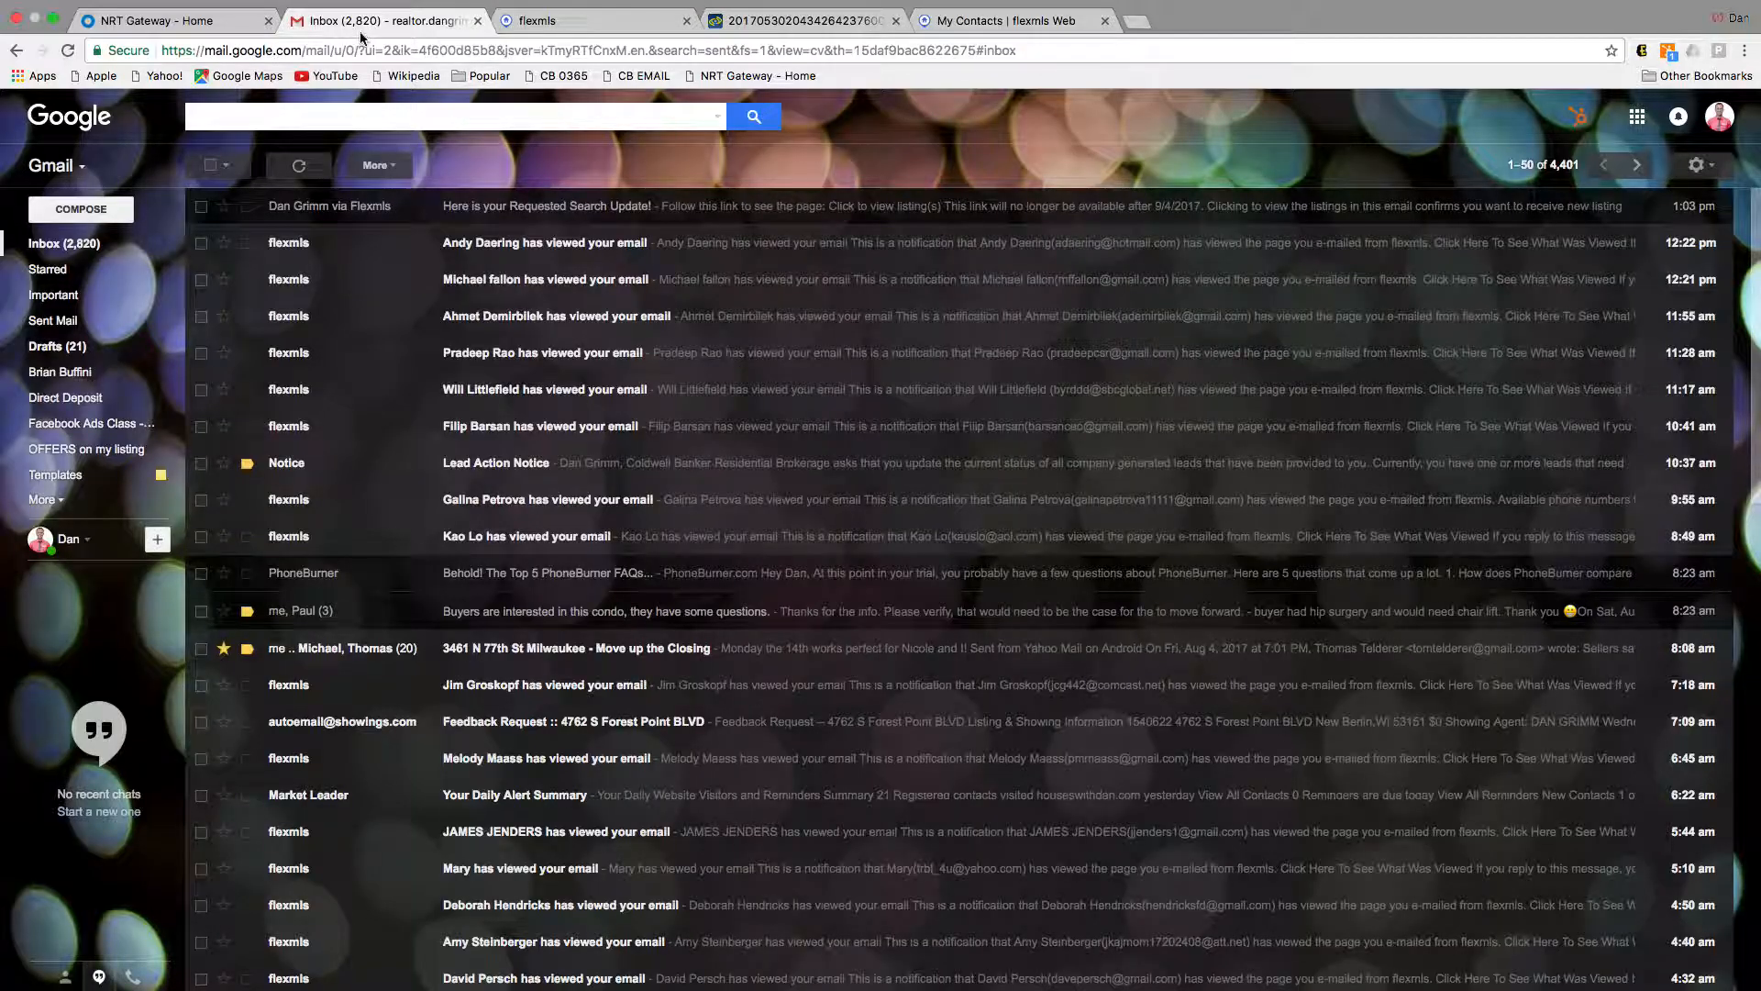
pyautogui.click(68, 51)
pyautogui.click(649, 27)
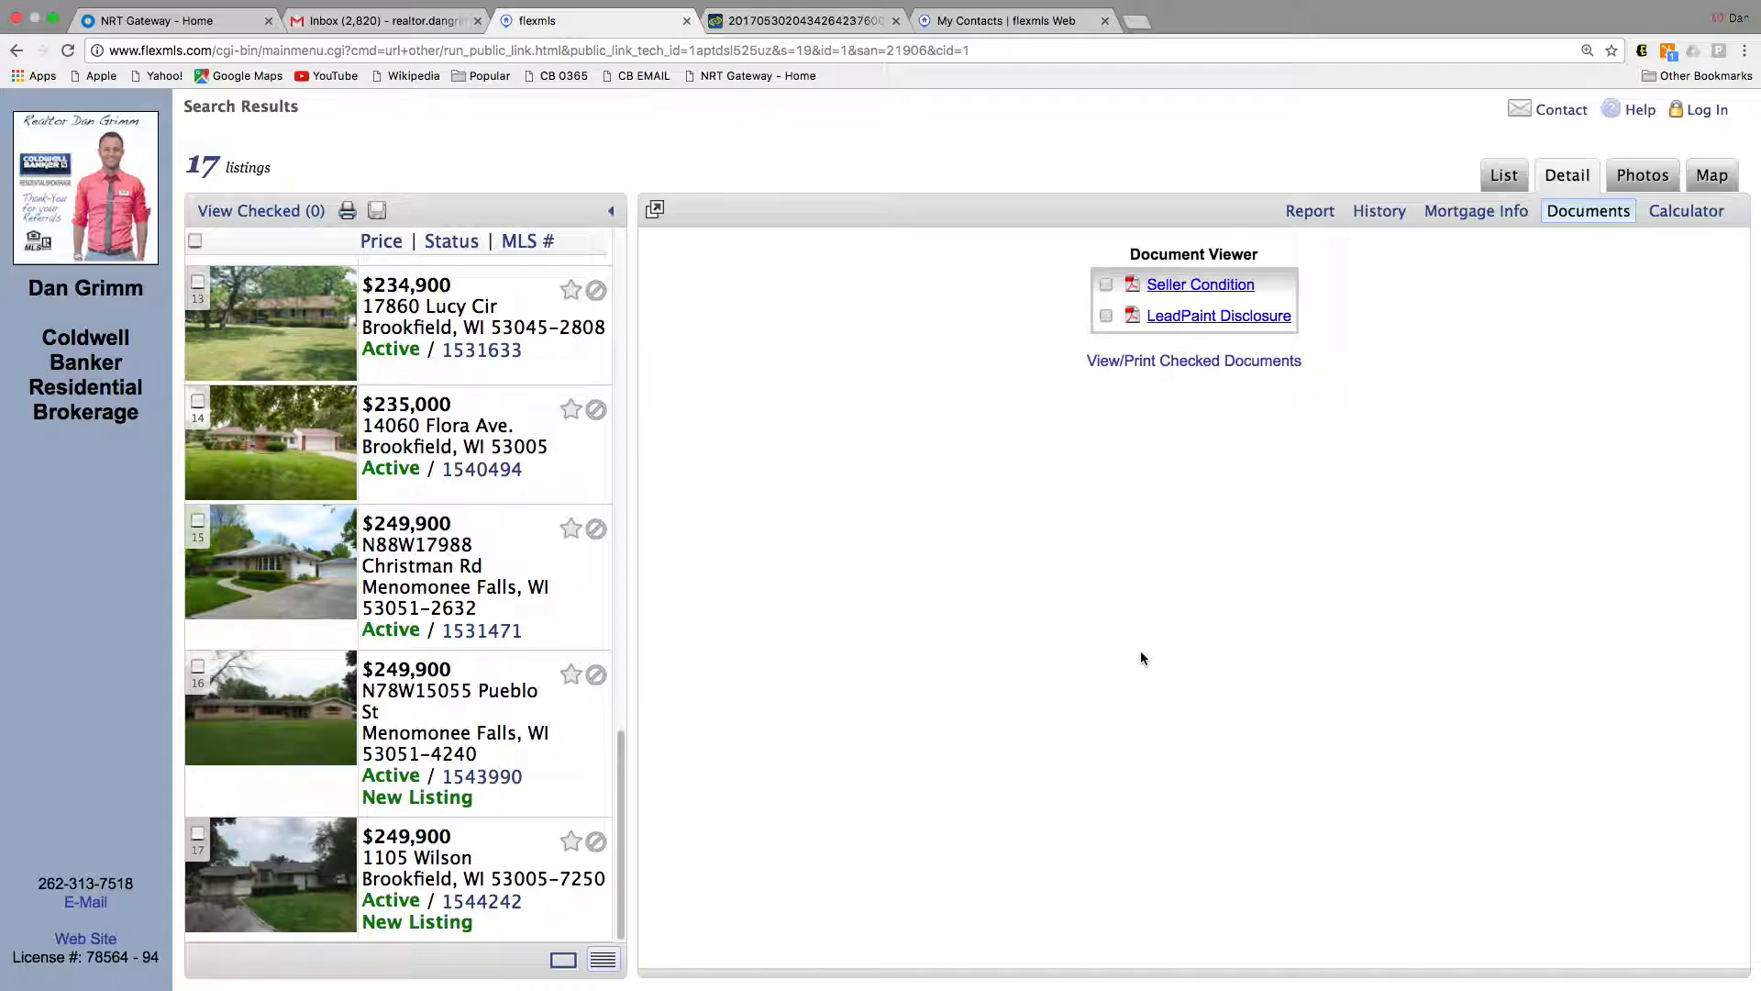
pyautogui.rightClick(1257, 959)
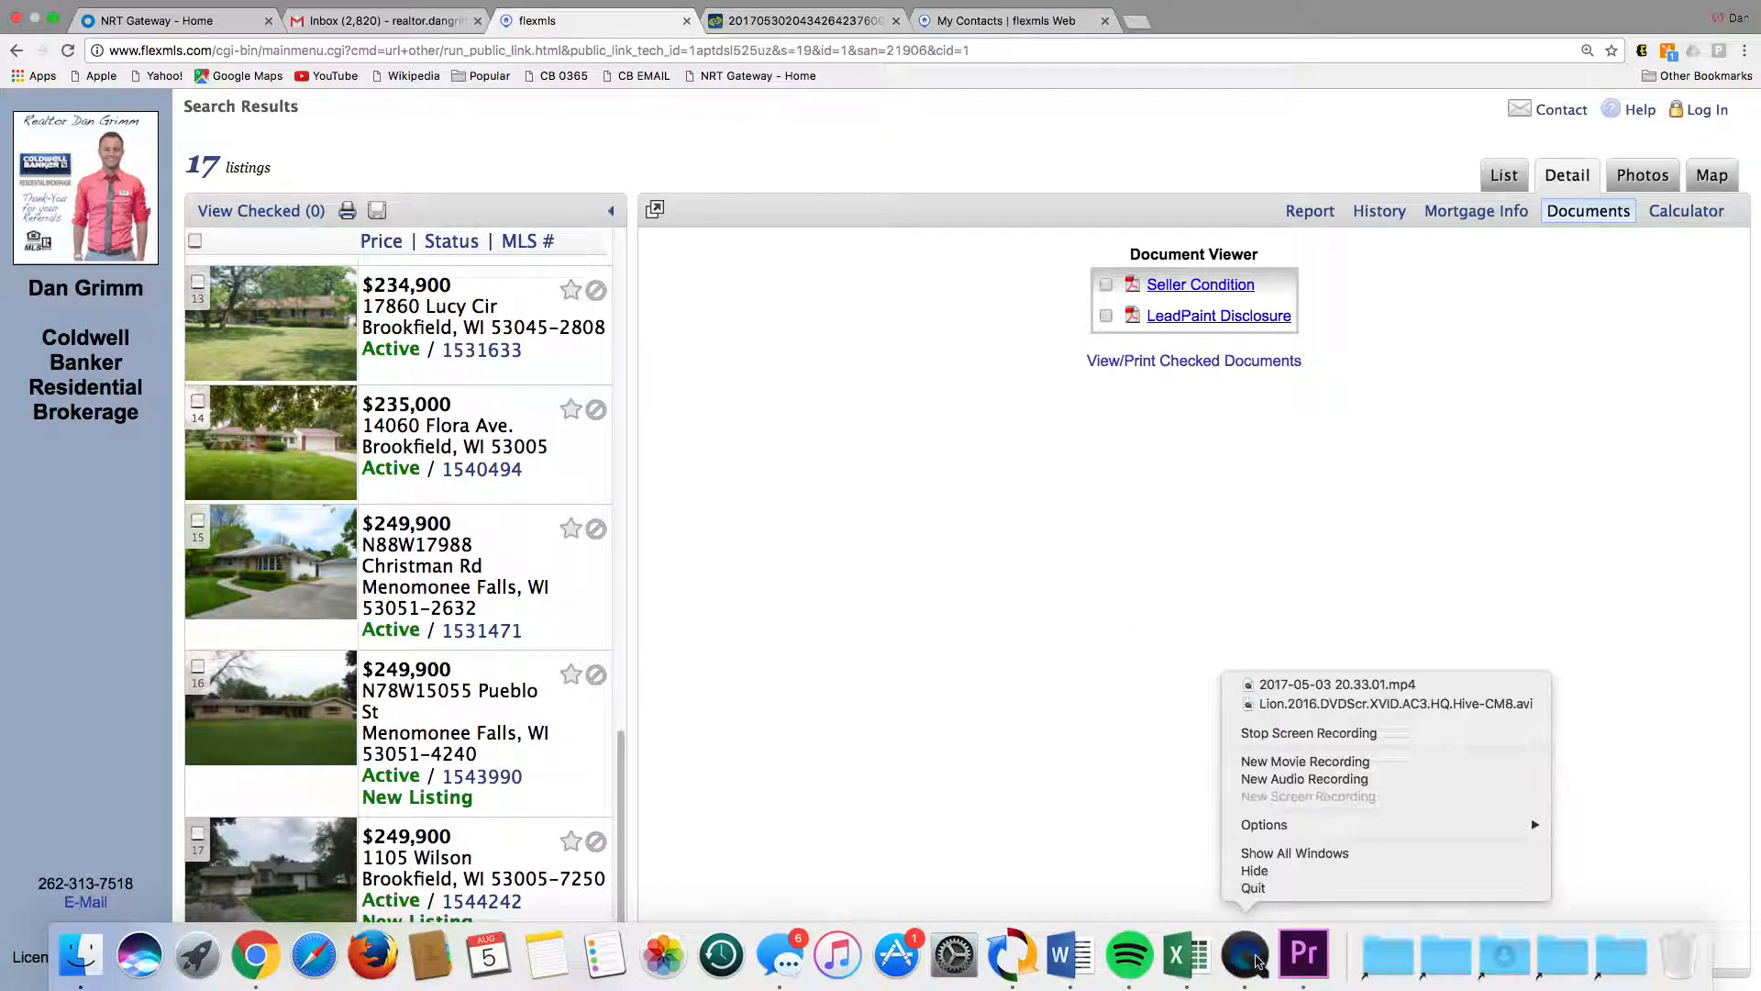